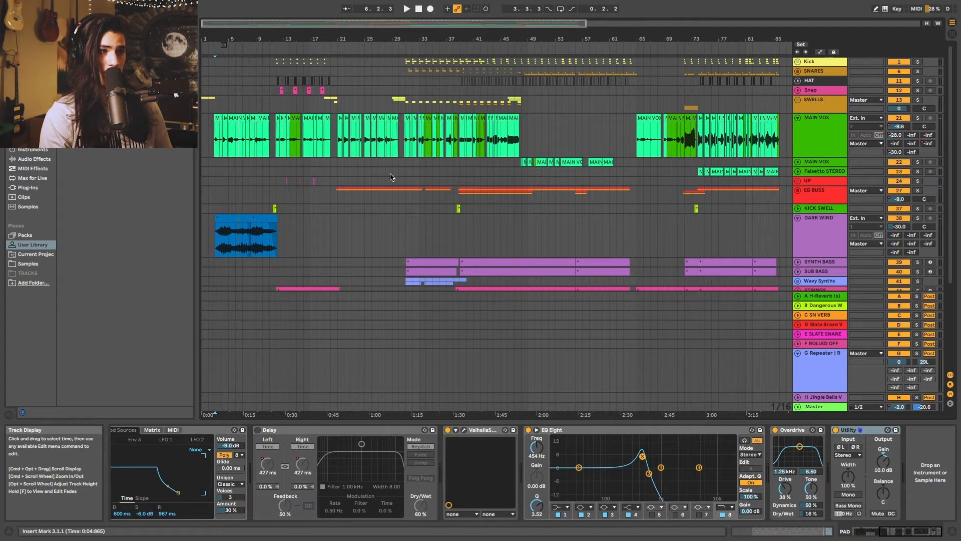
- Play the song from its beginning and solo the SWELLS group to audition the opening swell
scroll(368, 174, "up", 5)
left_click_drag(235, 39, 598, 224)
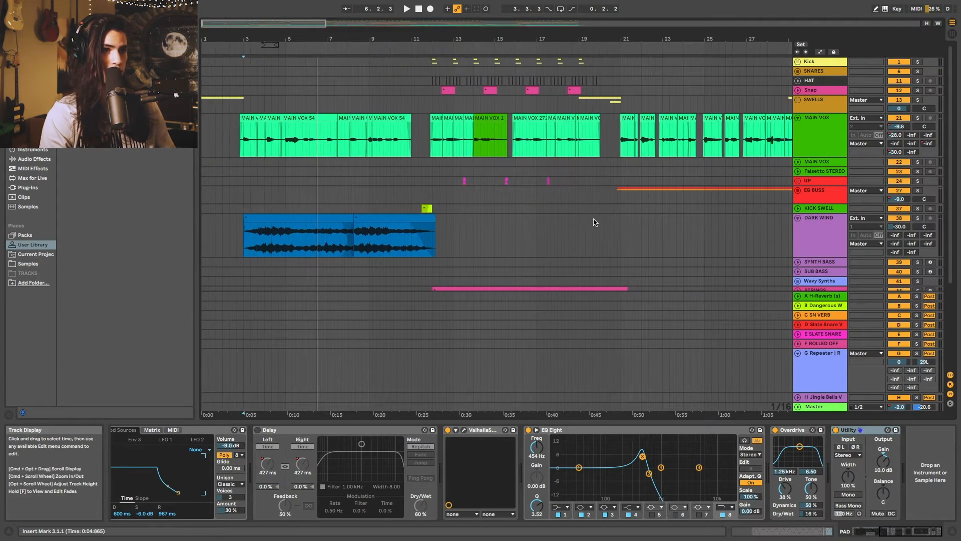
left_click(429, 9)
double_click(421, 10)
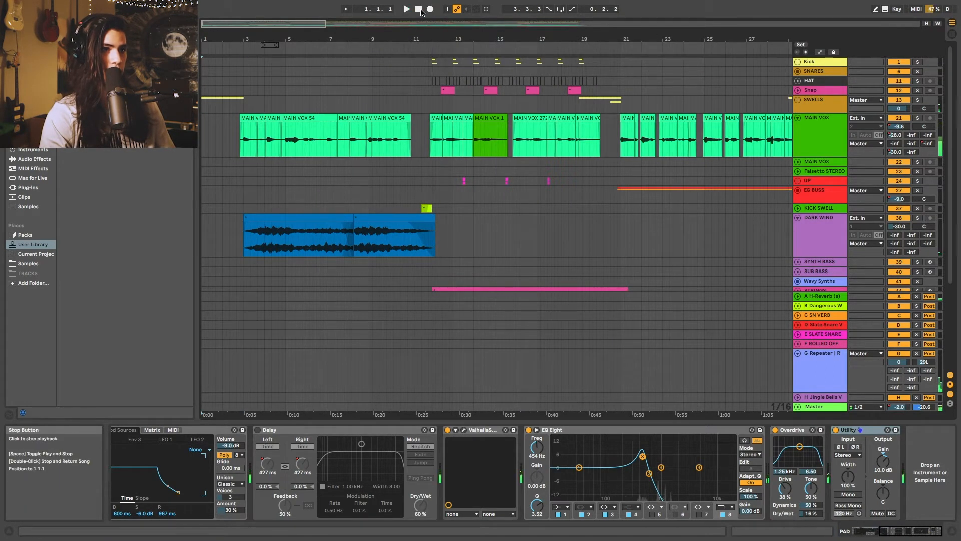
key("space")
left_click_drag(234, 40, 234, 65)
left_click(918, 100)
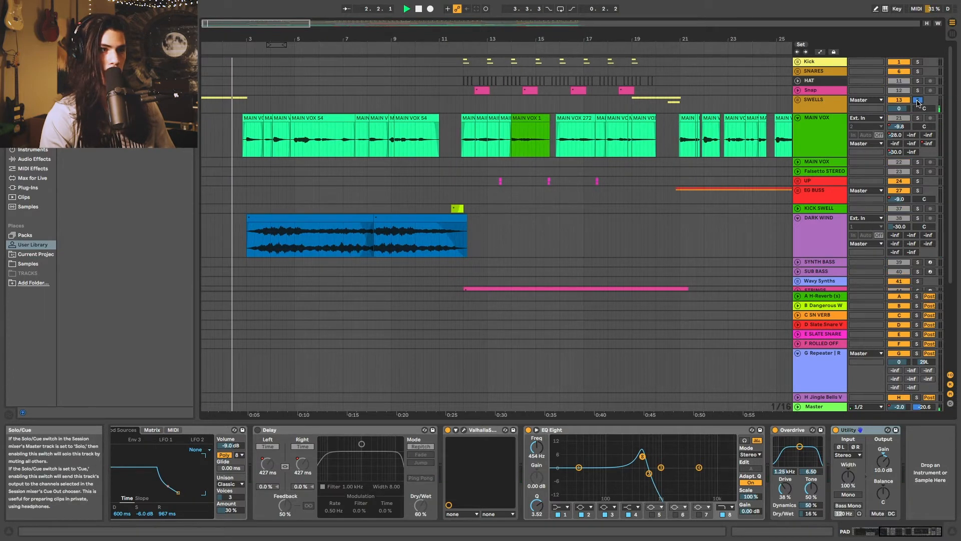
key("space")
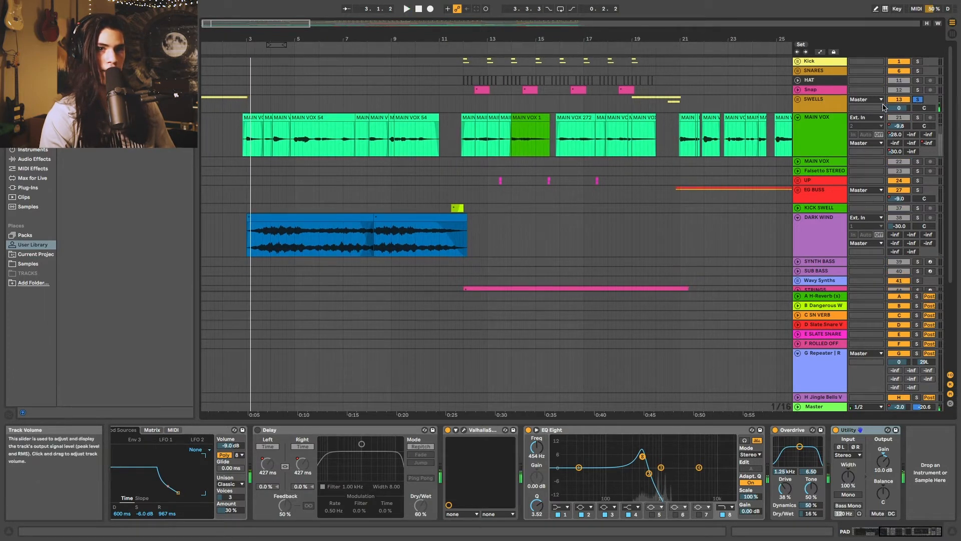
- Unfold the SWELLS group and check the output routing choices of the Notha Swell track
left_click(798, 100)
left_click(239, 142)
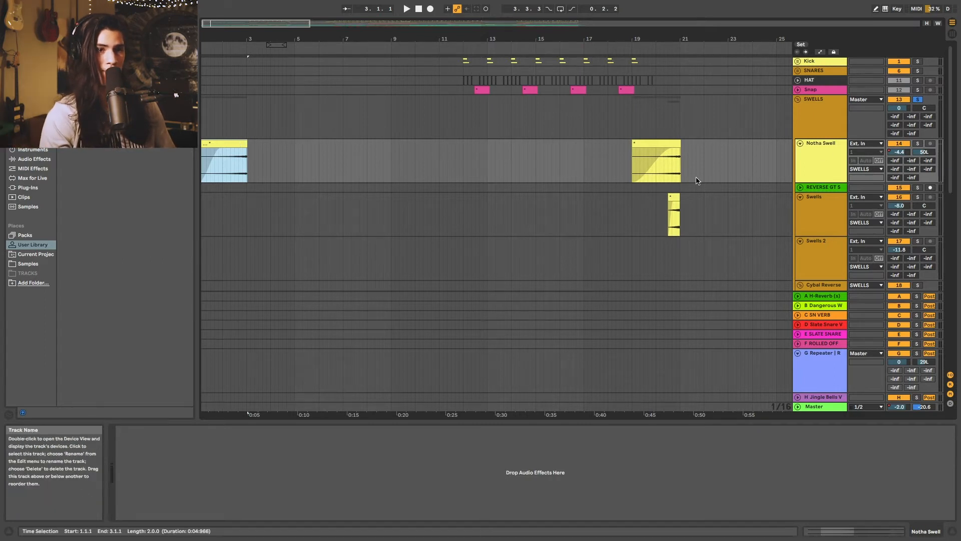
left_click(415, 156)
left_click(861, 169)
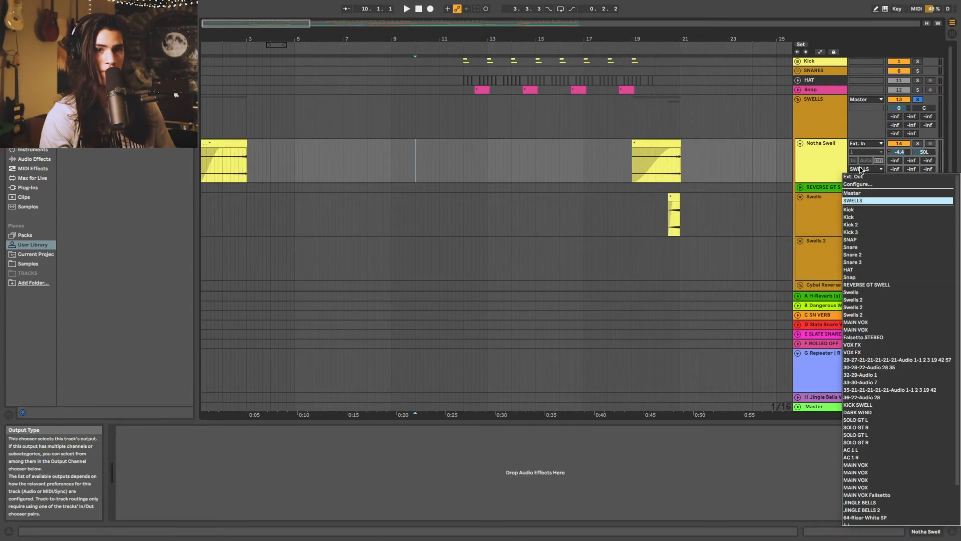
left_click(737, 188)
- Insert a new audio track after the last track of the arrangement
scroll(737, 189, "down", 10)
right_click(810, 282)
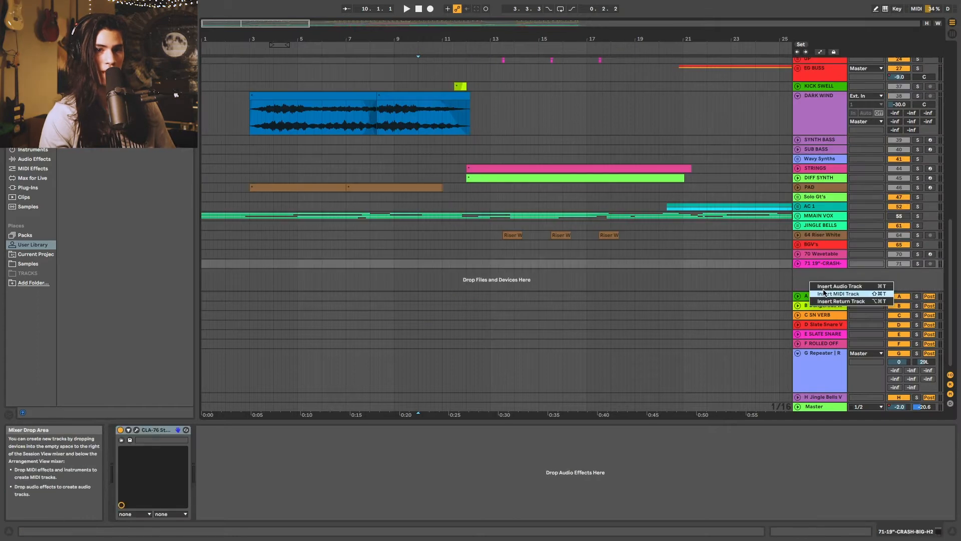
key("Return")
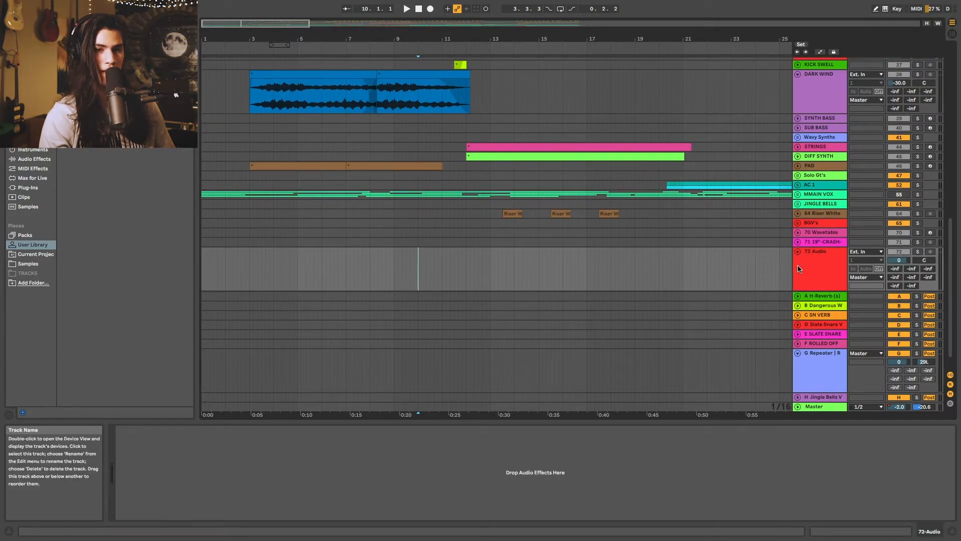
- Route the output of the Notha Swell track to 72-Audio
scroll(736, 221, "up", 15)
left_click(834, 154)
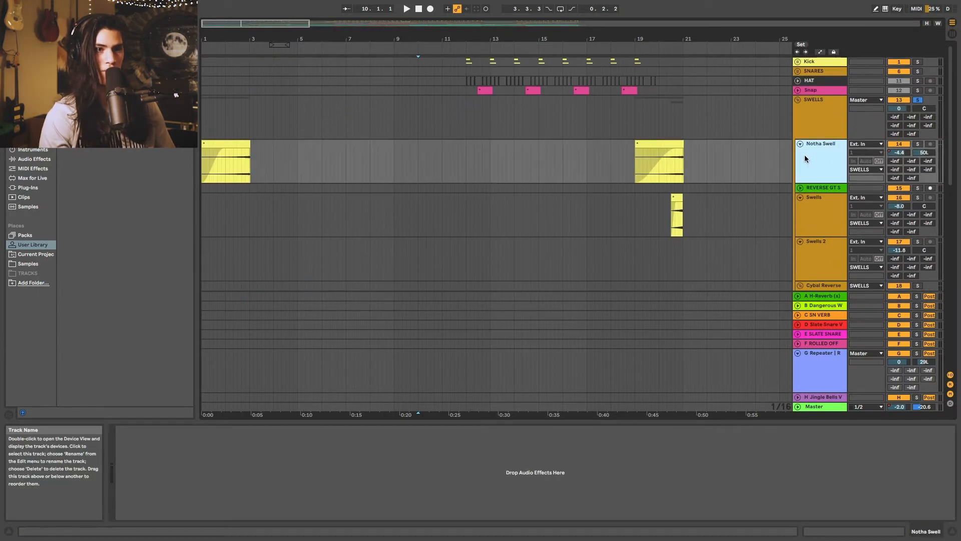
left_click(867, 170)
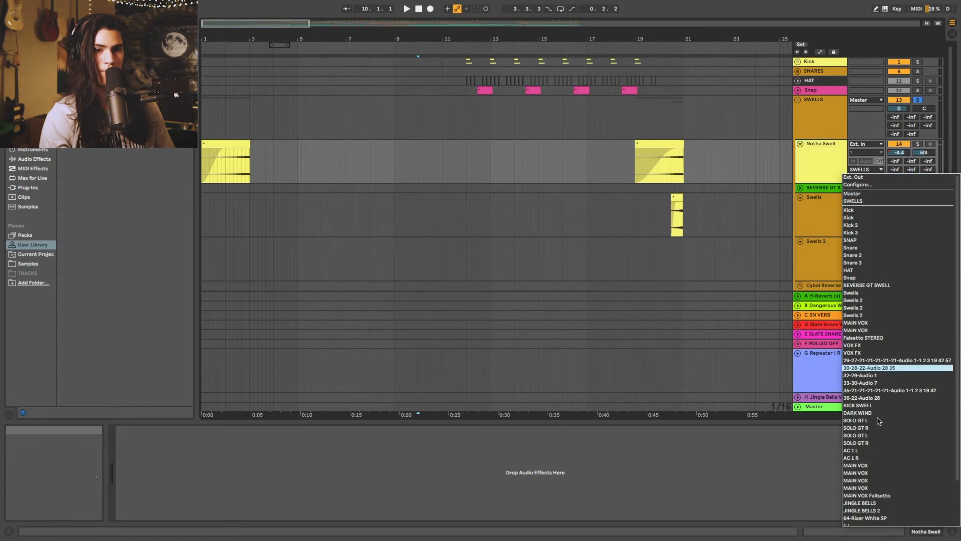
scroll(884, 400, "down", 1)
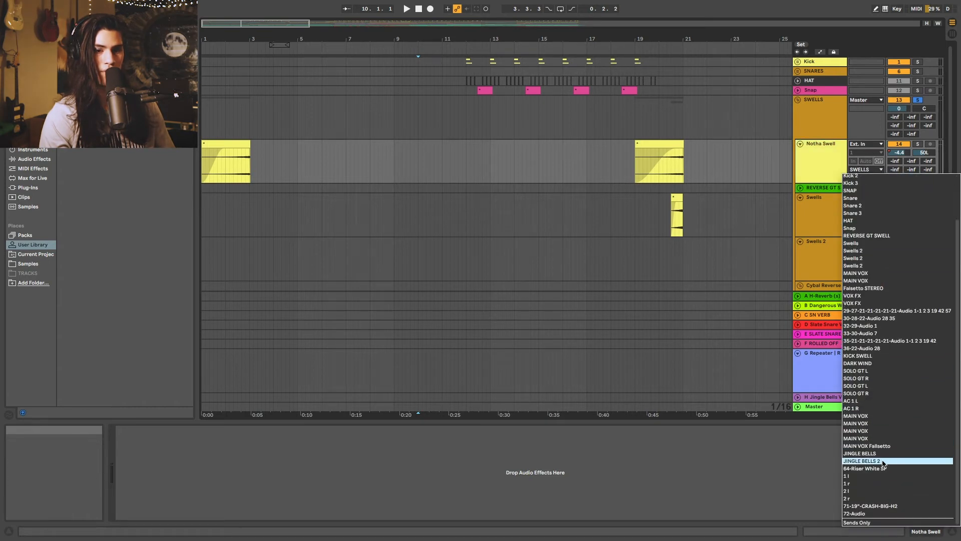
left_click(880, 513)
- Arm the 72 Audio track, record a short test take and discard it
scroll(813, 253, "down", 10)
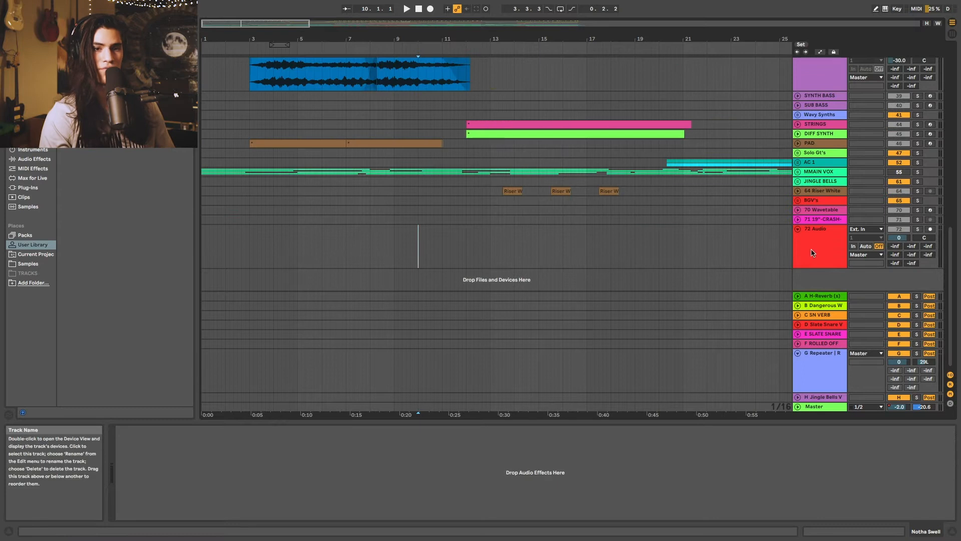
left_click(812, 253)
left_click(930, 229)
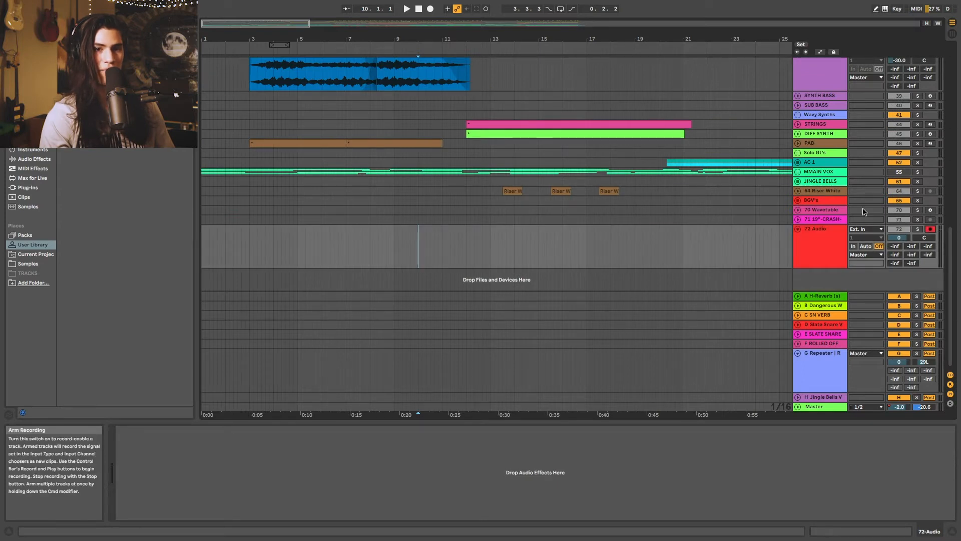
key("space")
left_click_drag(516, 216, 387, 244)
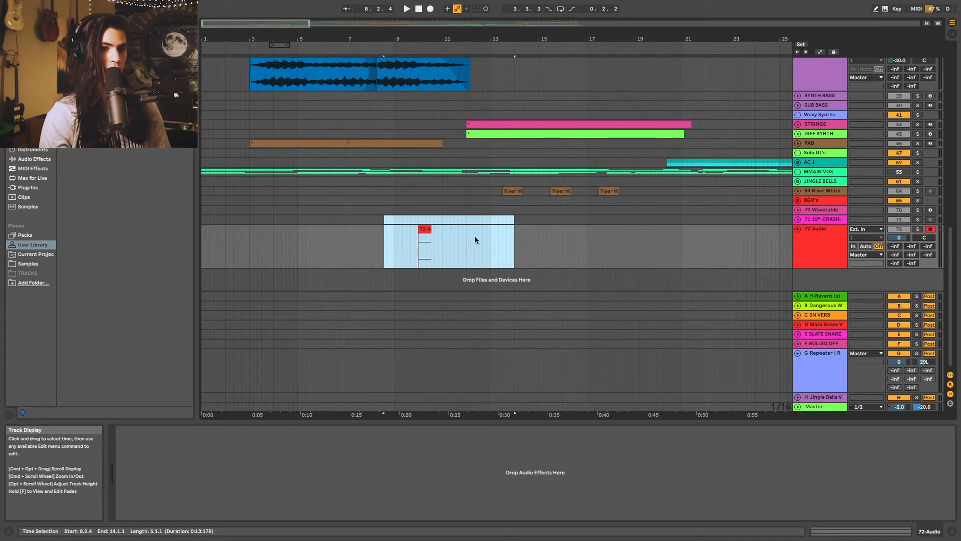
left_click(747, 219)
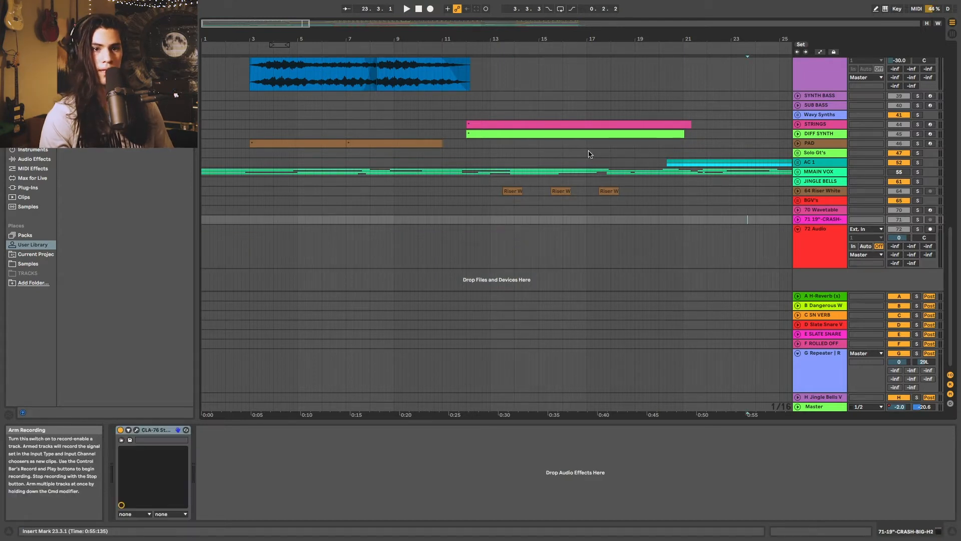
- Delete the 72 Audio track from the end of the track list
scroll(590, 153, "up", 10)
left_click(294, 168)
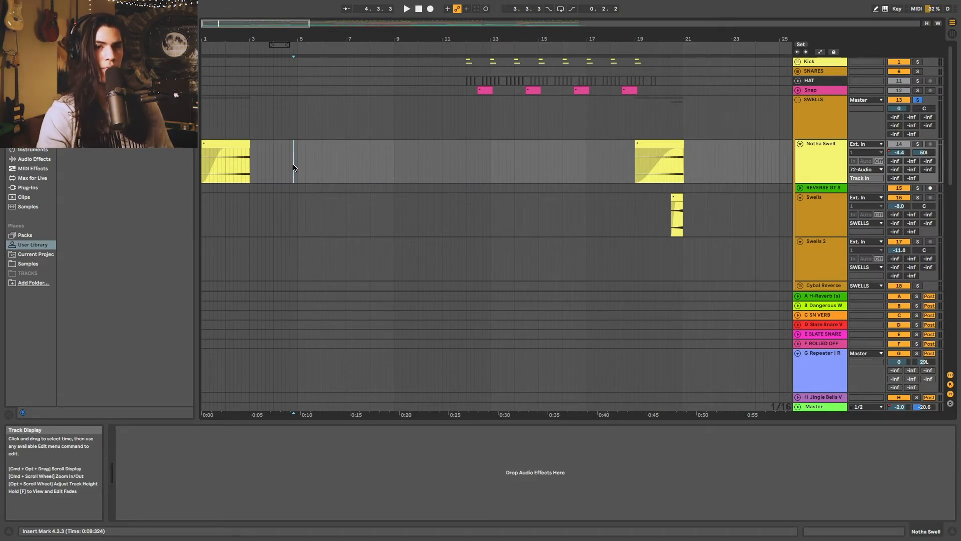
scroll(728, 202, "down", 10)
left_click(820, 245)
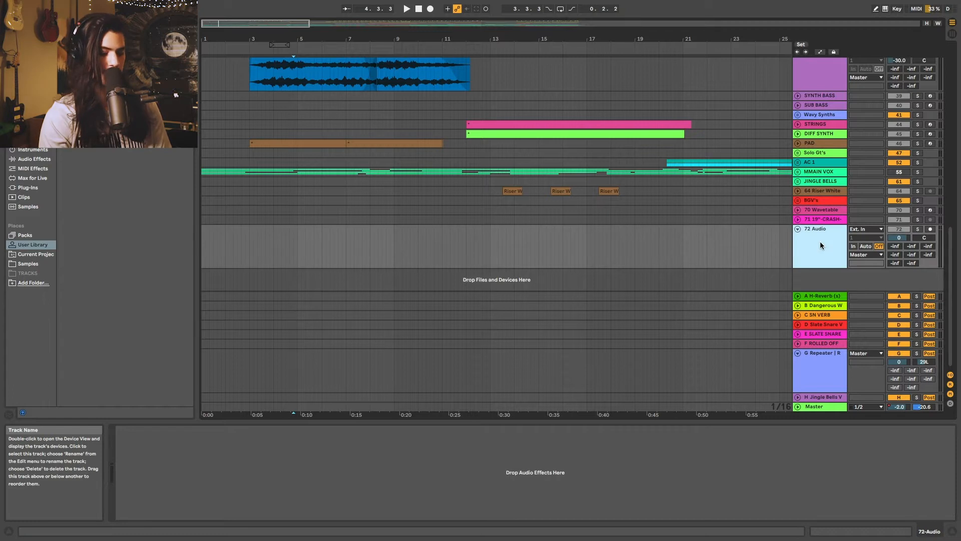
- Try reversing the first clip on the Notha Swell track
scroll(552, 187, "up", 10)
left_click(240, 147)
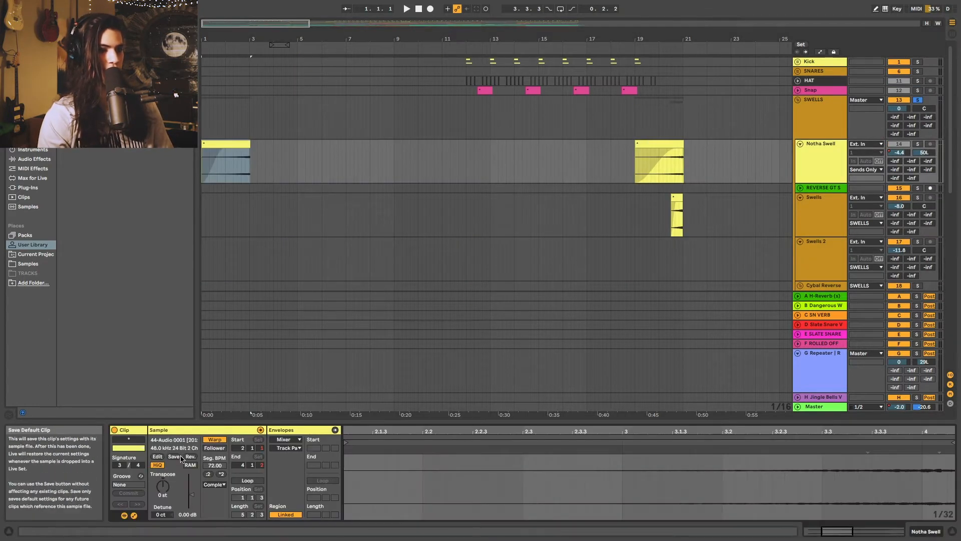
left_click(189, 456)
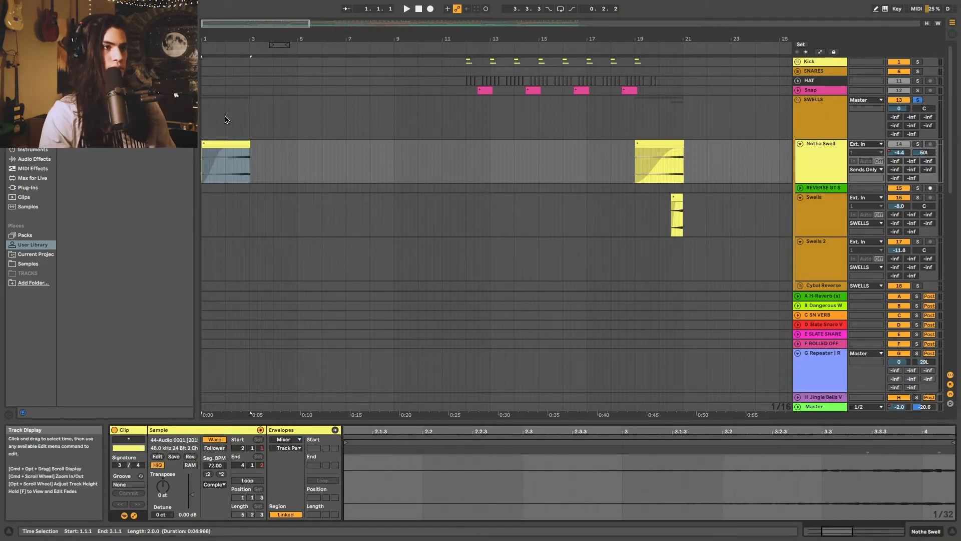
- Play the opening swell clip and listen again with the SWELLS group's solo turned off
left_click(226, 52)
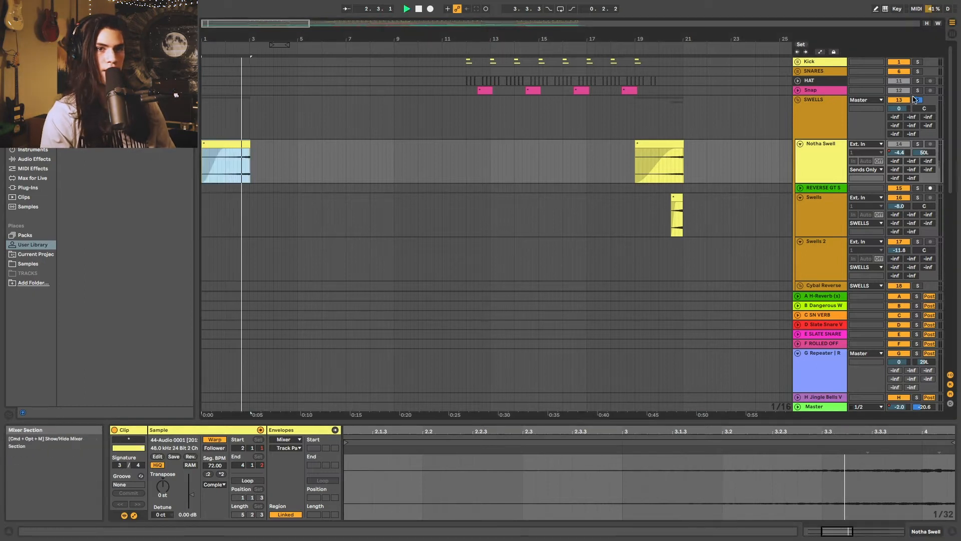
key("space")
left_click(229, 51)
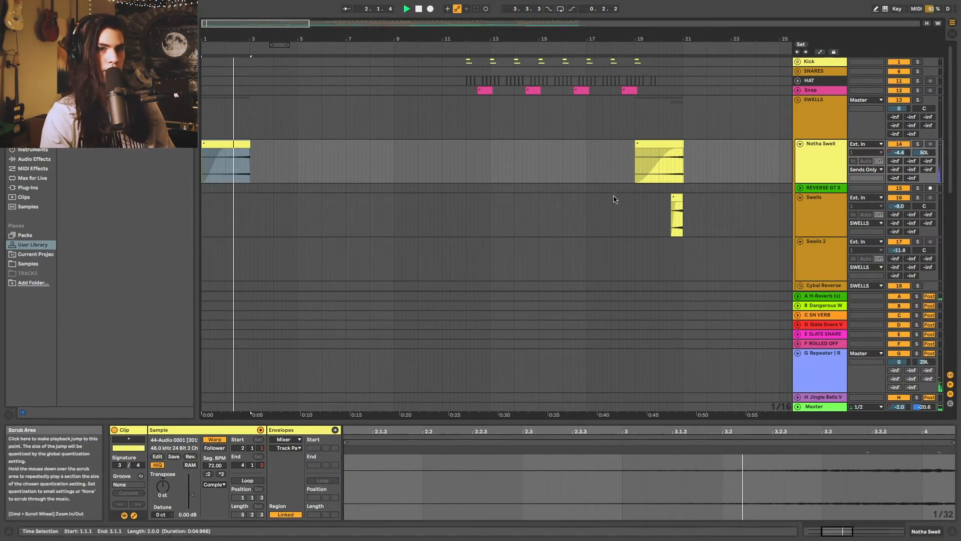
key("space")
- Route the output of the Notha Swell track back to the SWELLS group
scroll(615, 197, "down", 10)
scroll(568, 124, "up", 10)
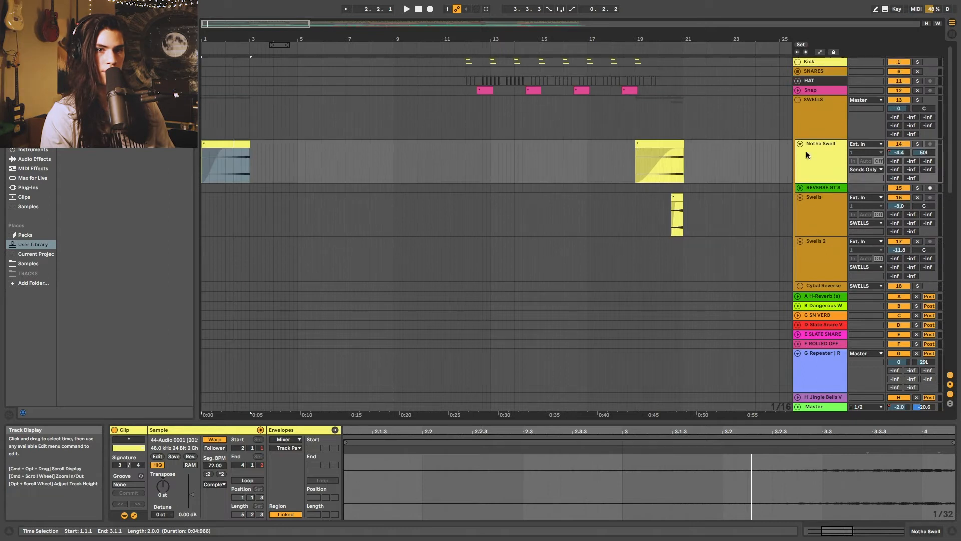
left_click(851, 170)
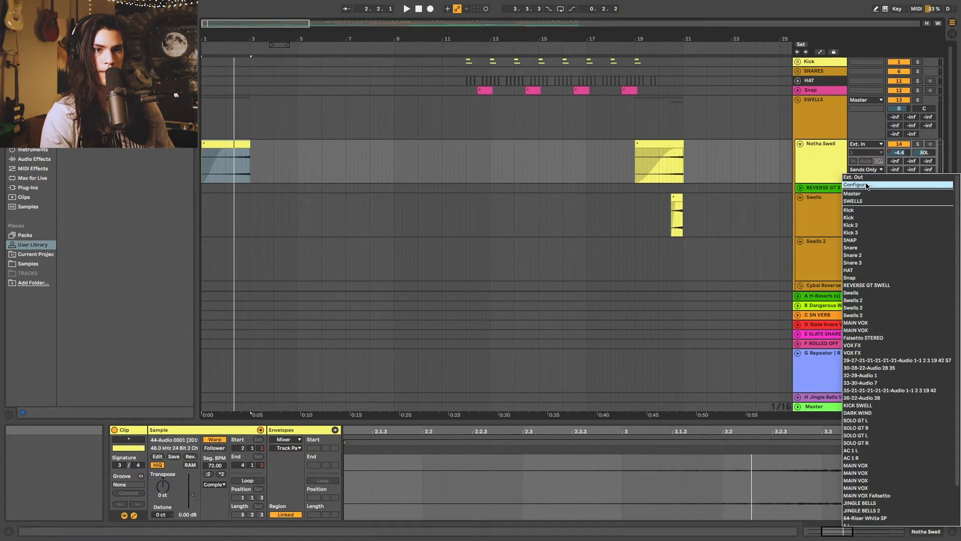
key("Return")
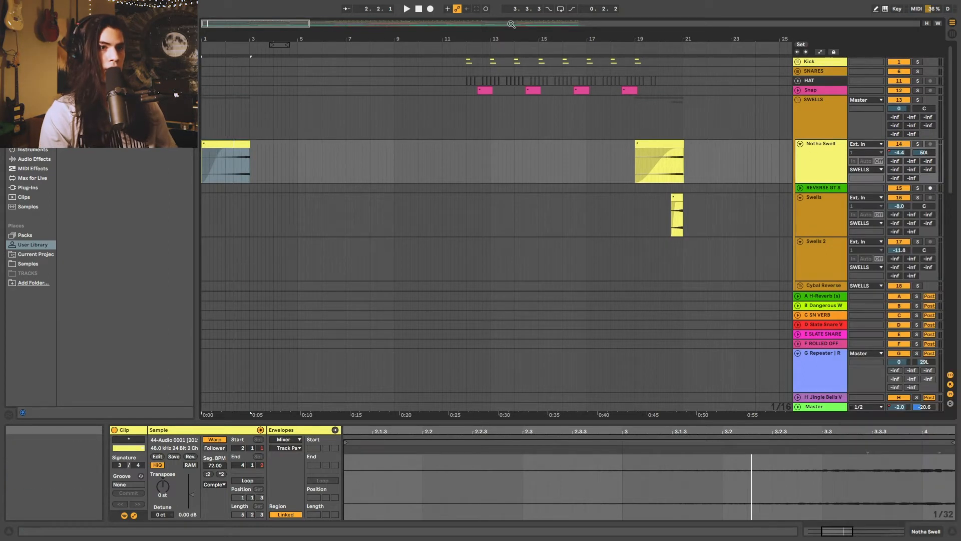
- Play the song from the beginning and unfold the PAD track to show its MIDI clips
left_click(421, 9)
key("space")
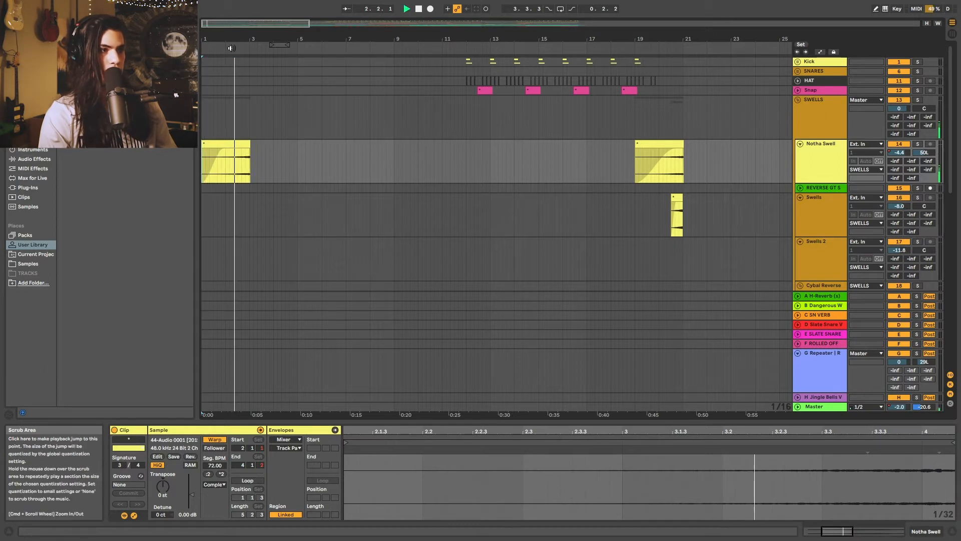
scroll(285, 145, "down", 10)
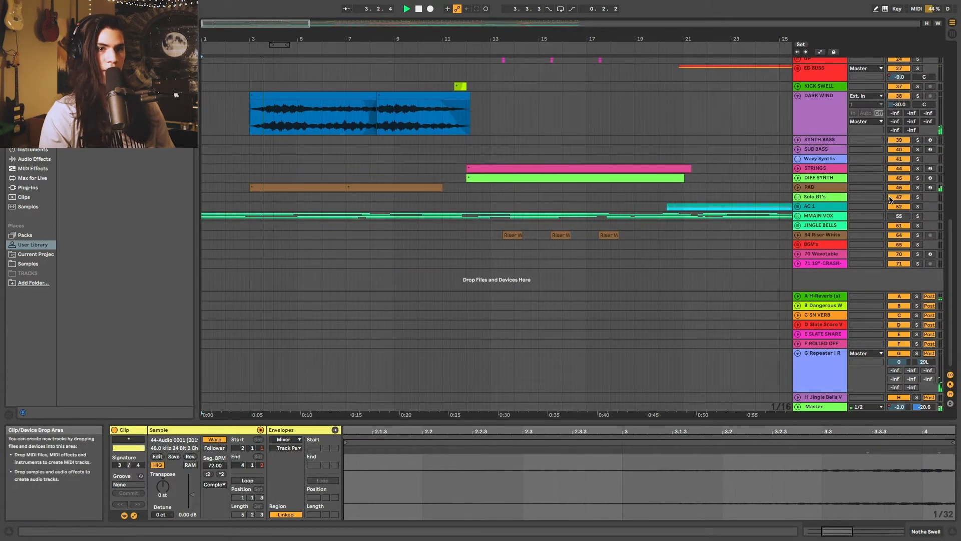
left_click(797, 187)
scroll(644, 199, "down", 1)
scroll(640, 103, "up", 3)
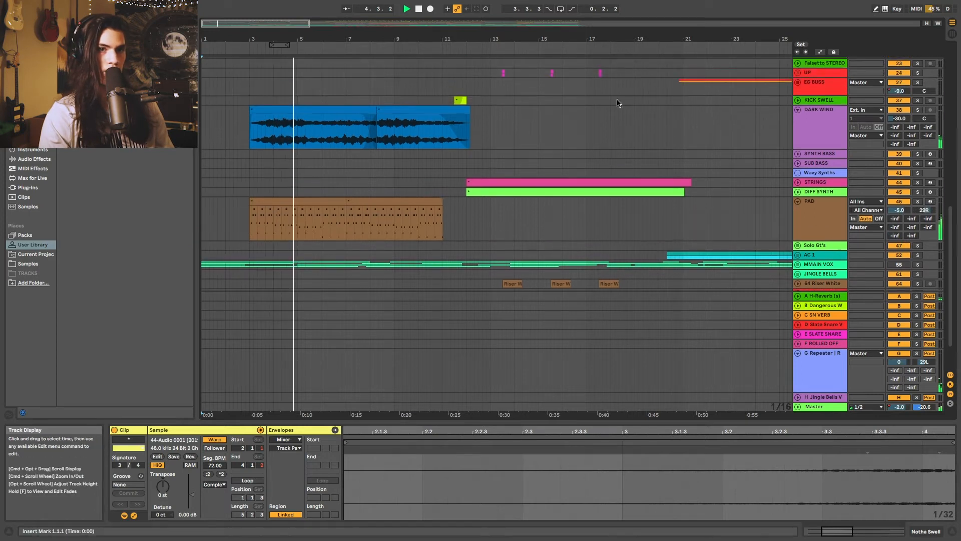
- Solo the DARK WIND and PAD tracks, replay the intro and show the PAD track's device chain
left_click(918, 110)
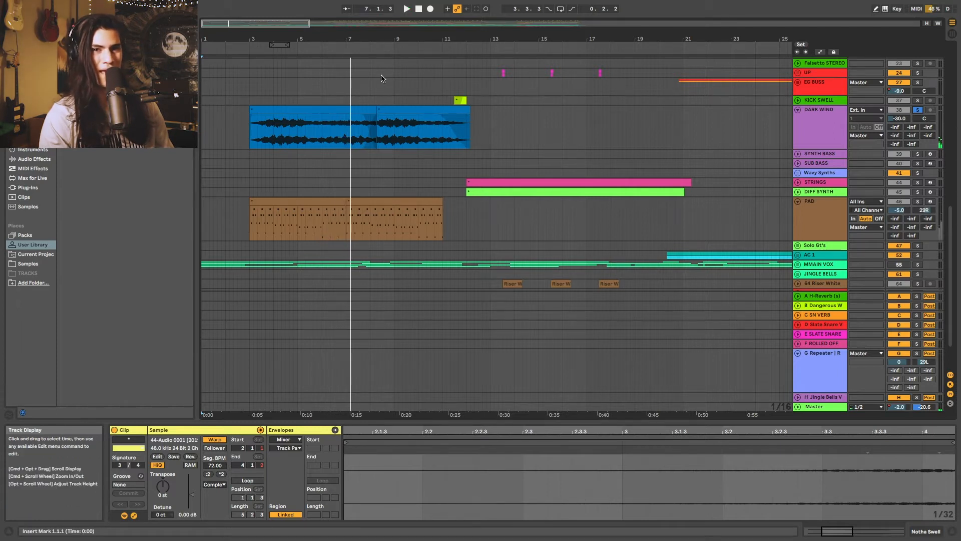
left_click(244, 49)
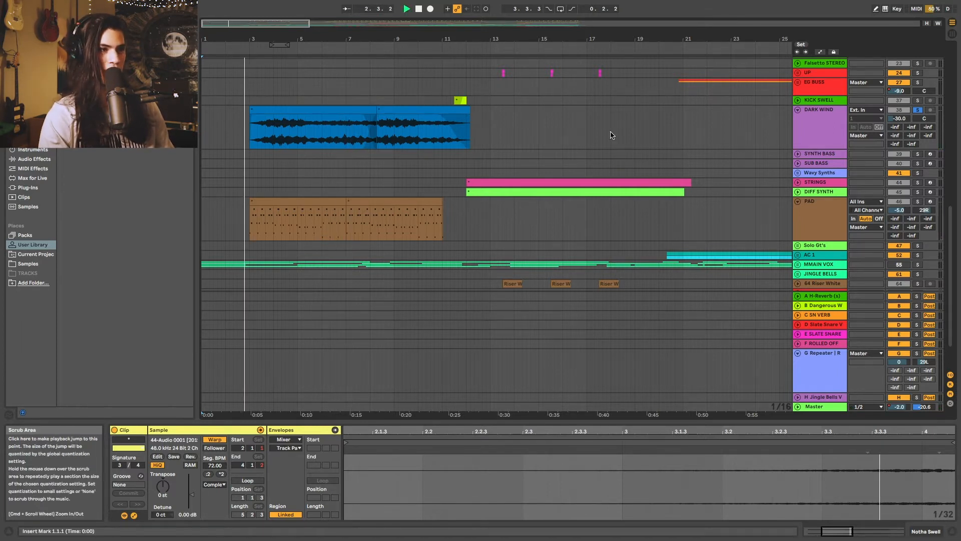
left_click(827, 218)
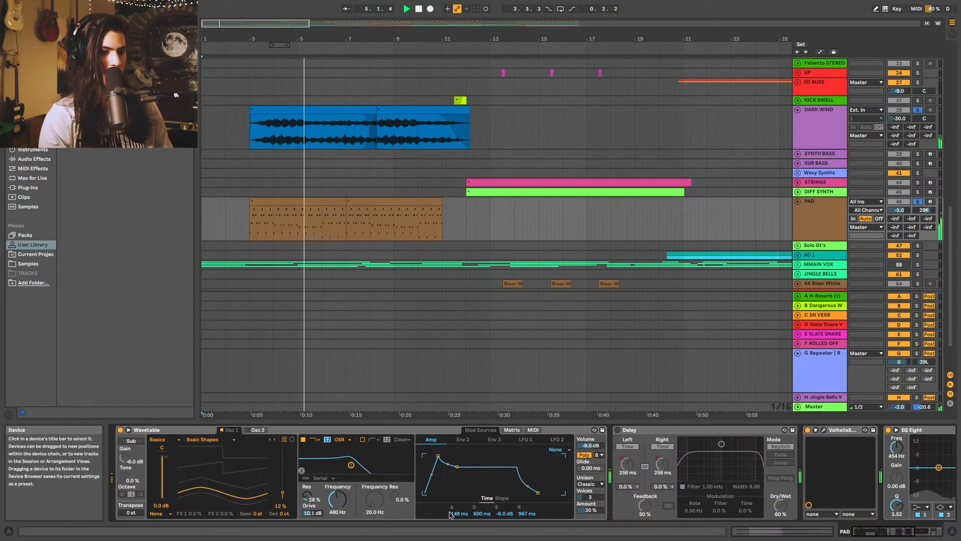
scroll(377, 494, "right", 5)
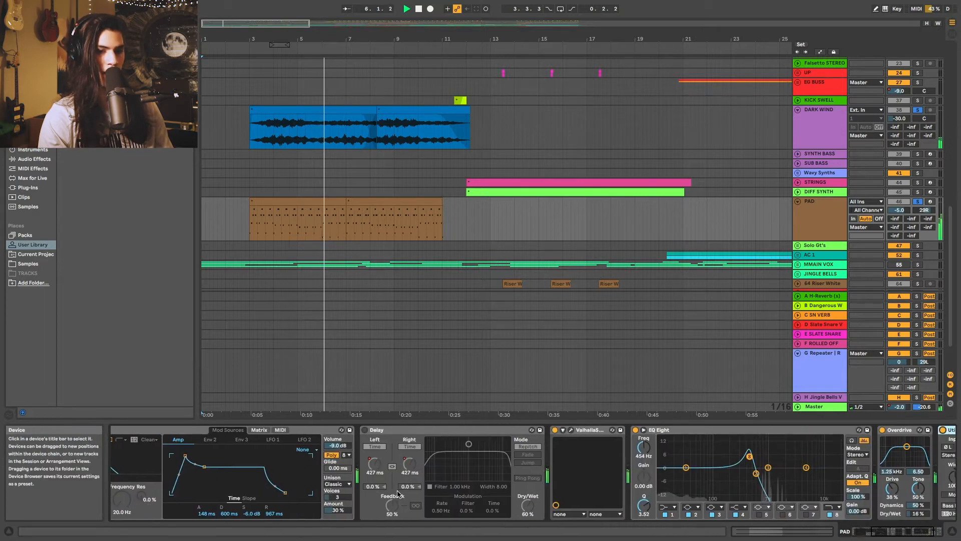
- Compare the PAD sound with its Delay device switched on and off during playback
left_click(371, 431)
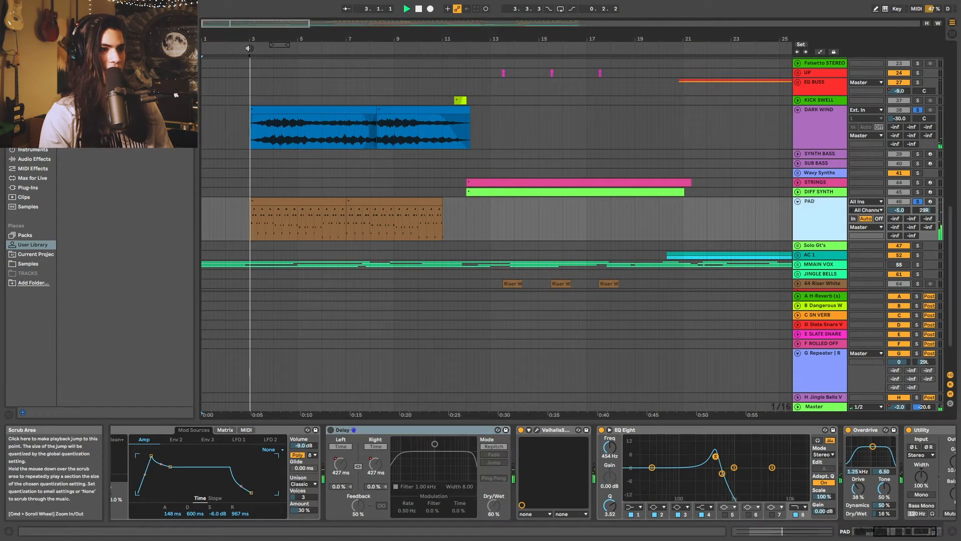
left_click(330, 429)
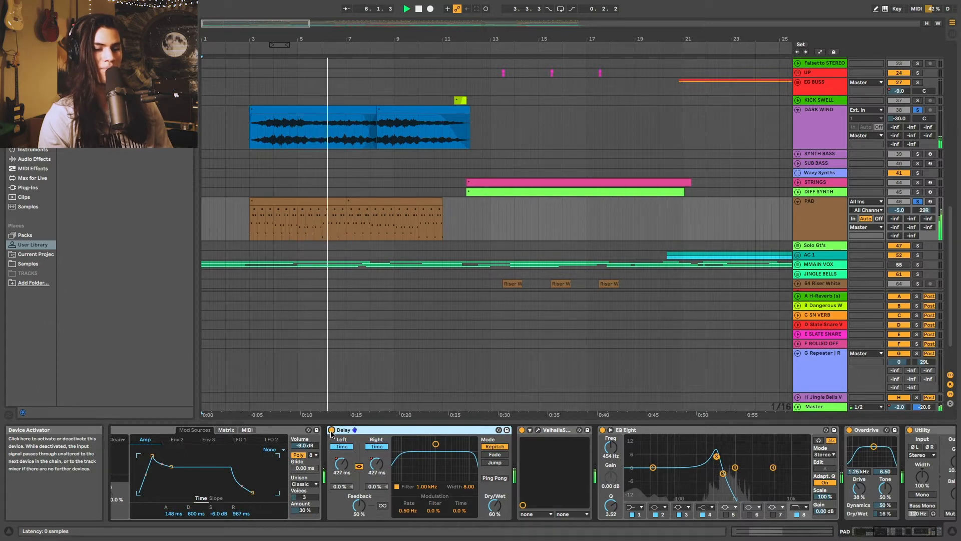
left_click(330, 430)
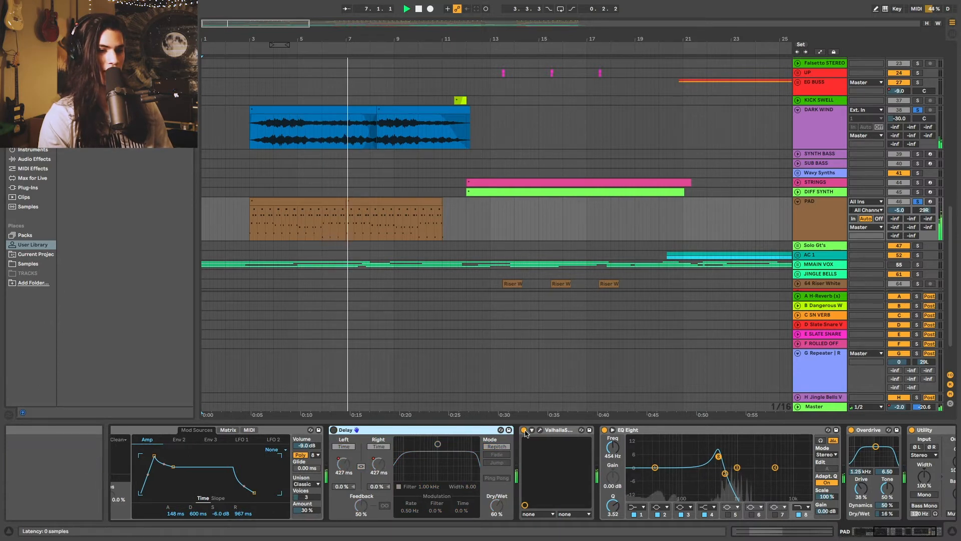
scroll(555, 445, "right", 3)
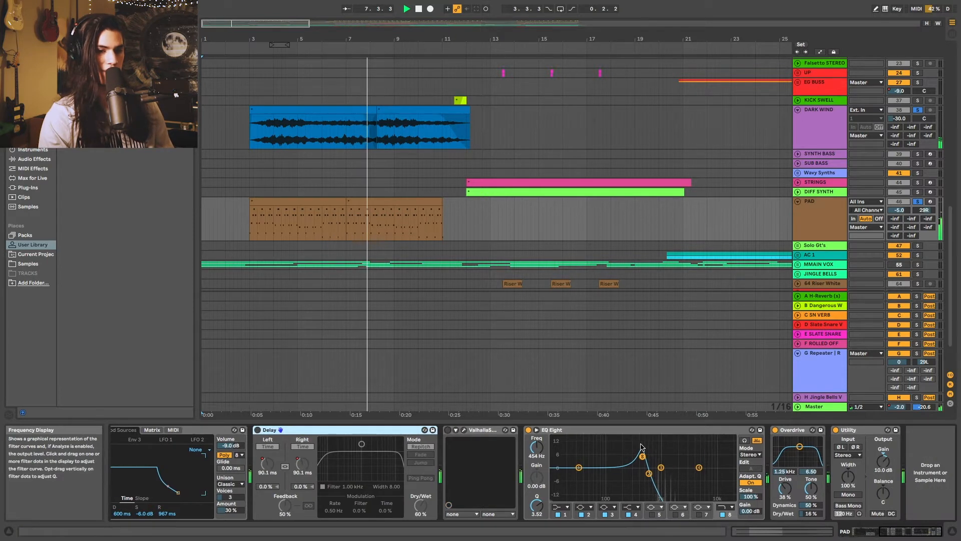
- Replay the soloed DARK WIND and PAD tracks from bar 3 with the PAD track's effect devices in view
scroll(638, 451, "left", 5)
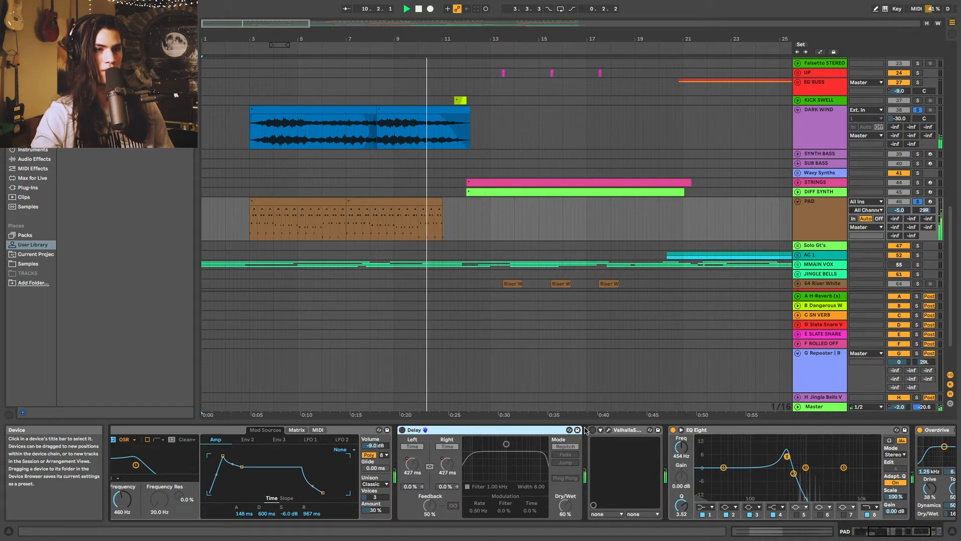
left_click(245, 222)
key("space")
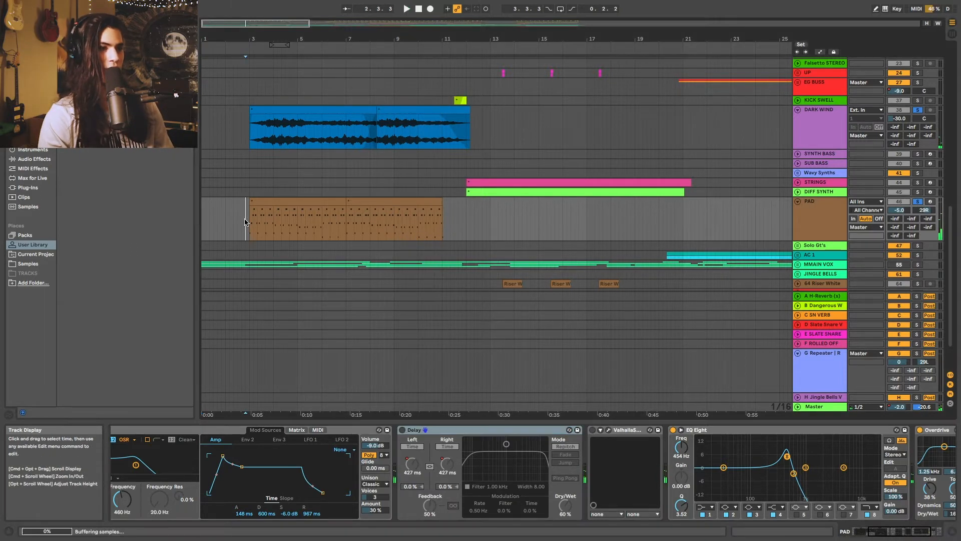
left_click(249, 222)
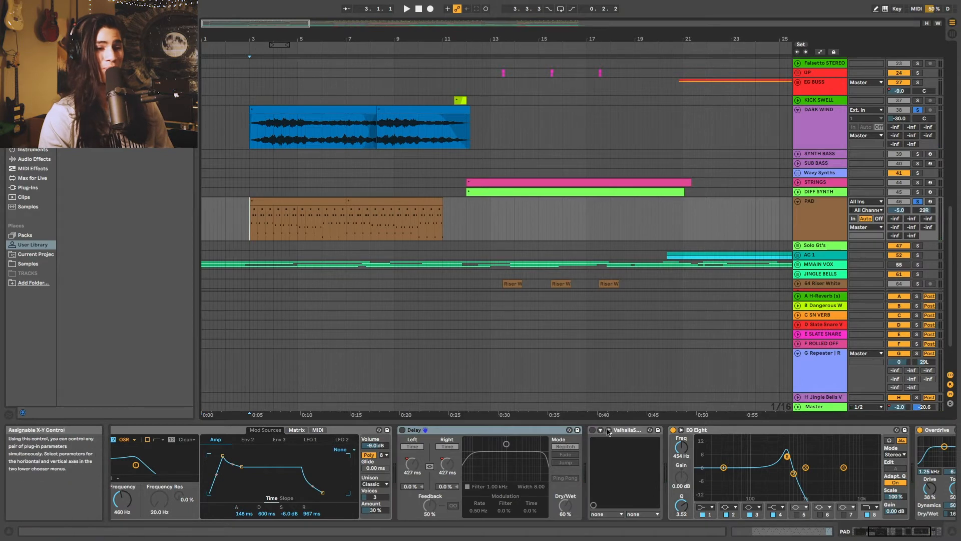
key("space")
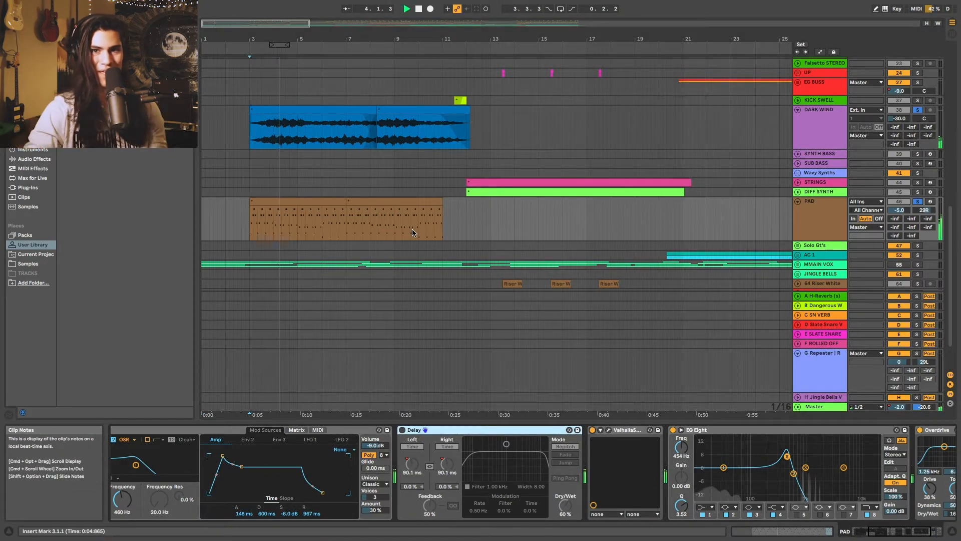
scroll(407, 217, "right", 3)
scroll(406, 217, "left", 2)
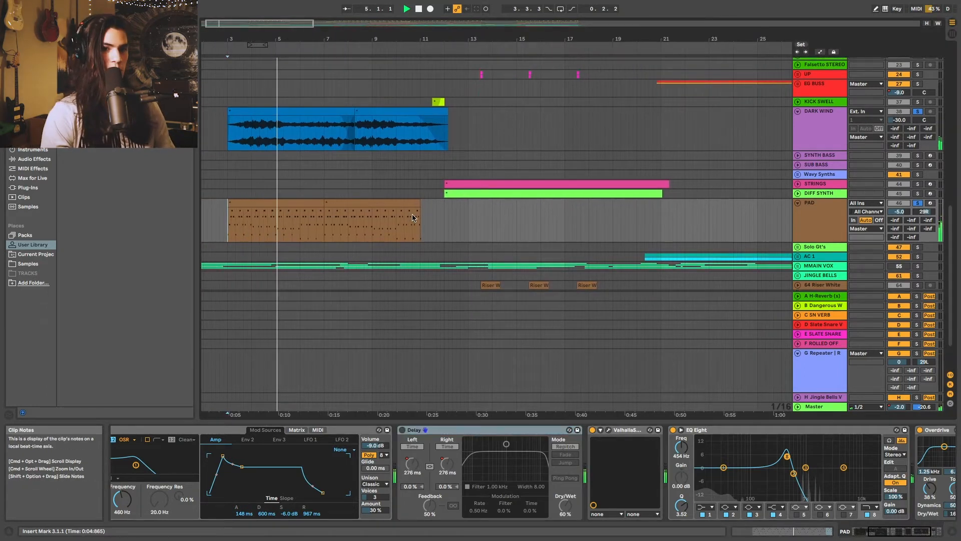
- Unsolo the DARK WIND and PAD tracks and play the full mix from bar 10
scroll(418, 218, "up", 4)
scroll(446, 218, "down", 3)
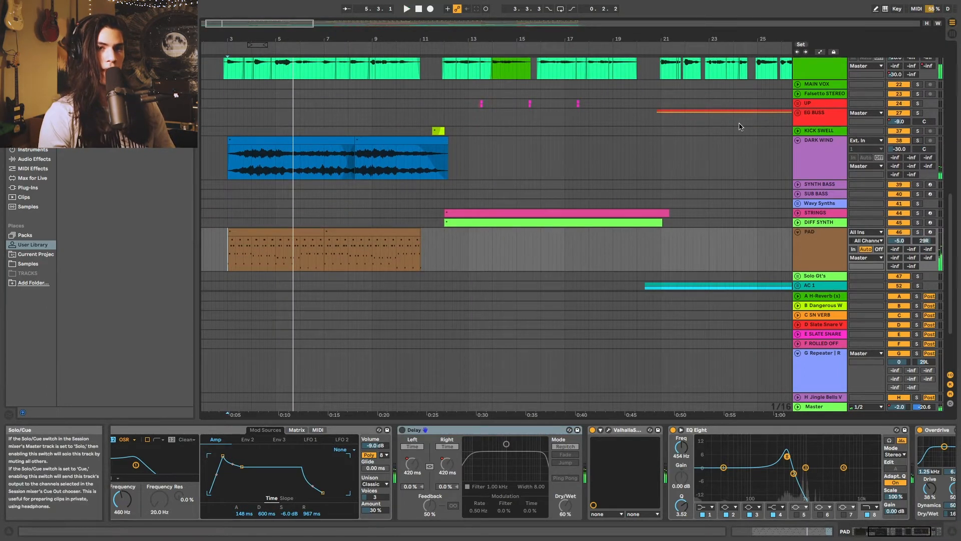
scroll(392, 71, "up", 5)
left_click(399, 48)
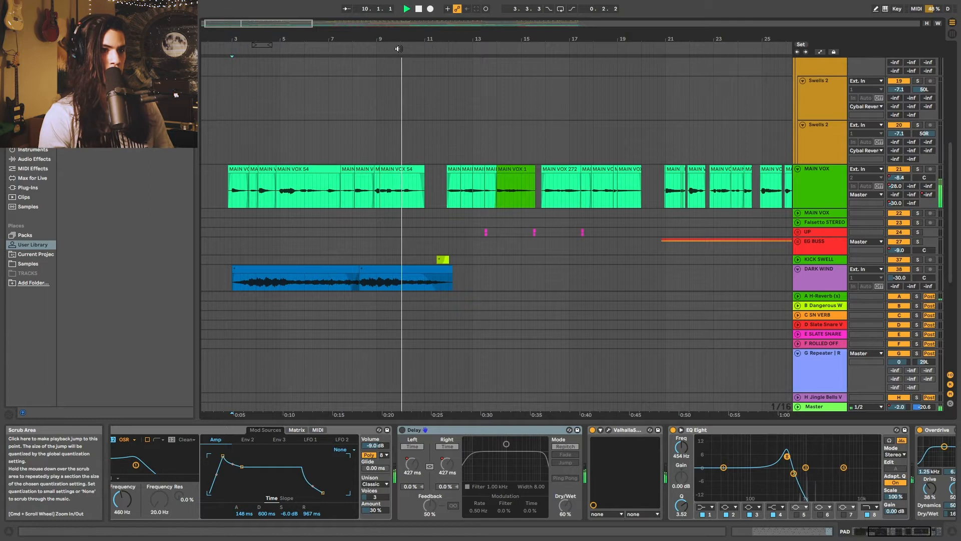
scroll(469, 105, "up", 3)
scroll(466, 154, "down", 2)
scroll(467, 154, "down", 1)
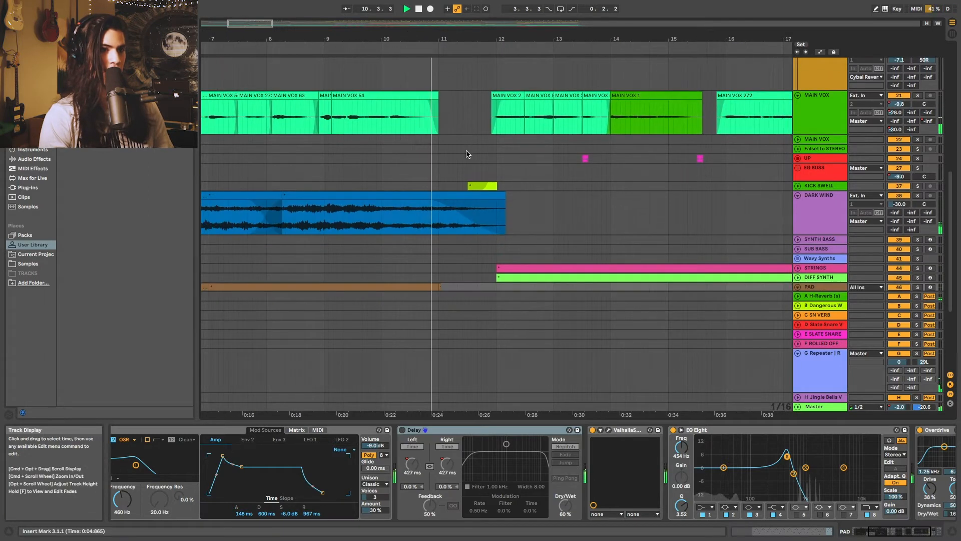
- Unfold the KICK SWELL track, audition its clip before bar 12 in solo, and unsolo the track
left_click(798, 186)
left_click(454, 46)
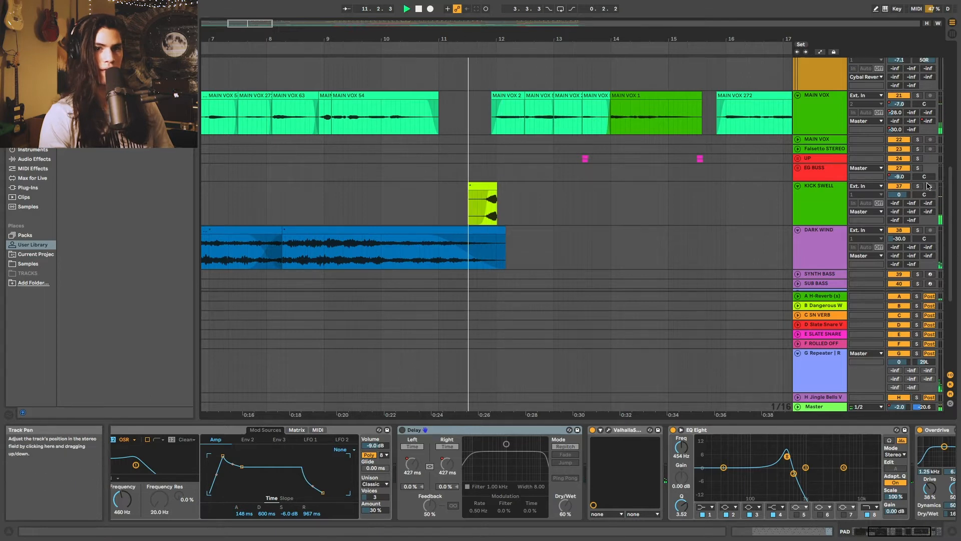
left_click(443, 46)
left_click(918, 186)
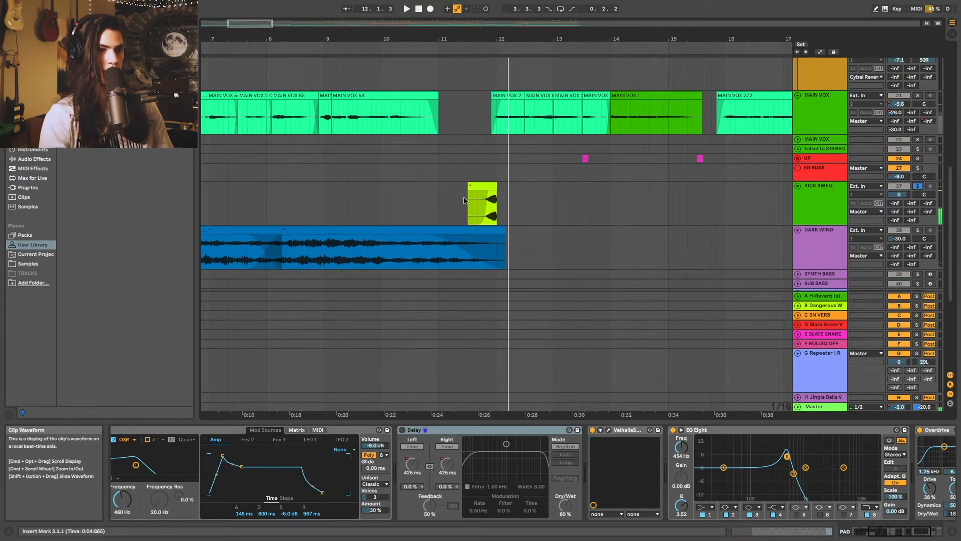
left_click(481, 200)
key("space")
left_click(918, 185)
- Look over the drum, swell, vocal and wind tracks around the transition into bar 12
scroll(549, 217, "down", 5)
scroll(551, 216, "up", 10)
scroll(551, 212, "down", 5)
scroll(551, 212, "up", 8)
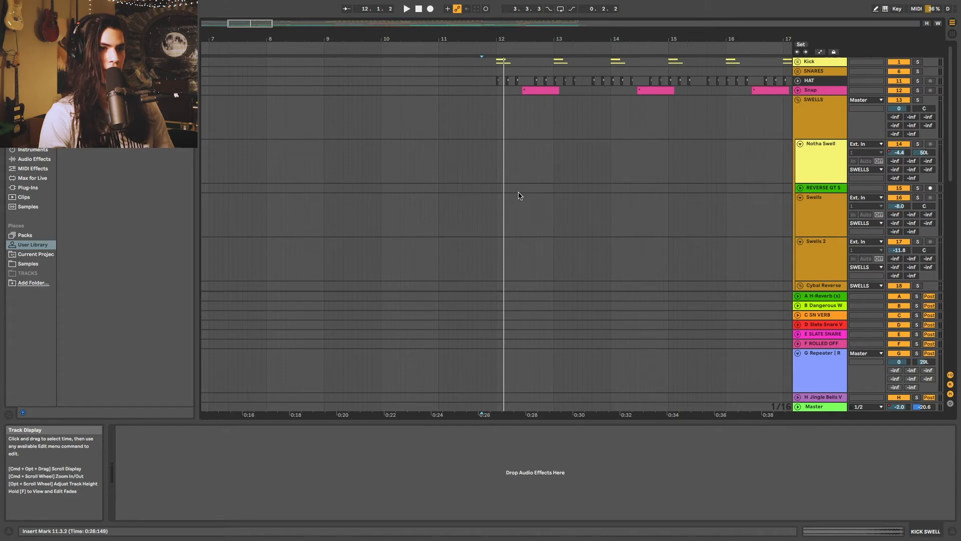
scroll(520, 196, "down", 15)
scroll(519, 196, "left", 3)
scroll(521, 196, "right", 3)
scroll(522, 195, "up", 7)
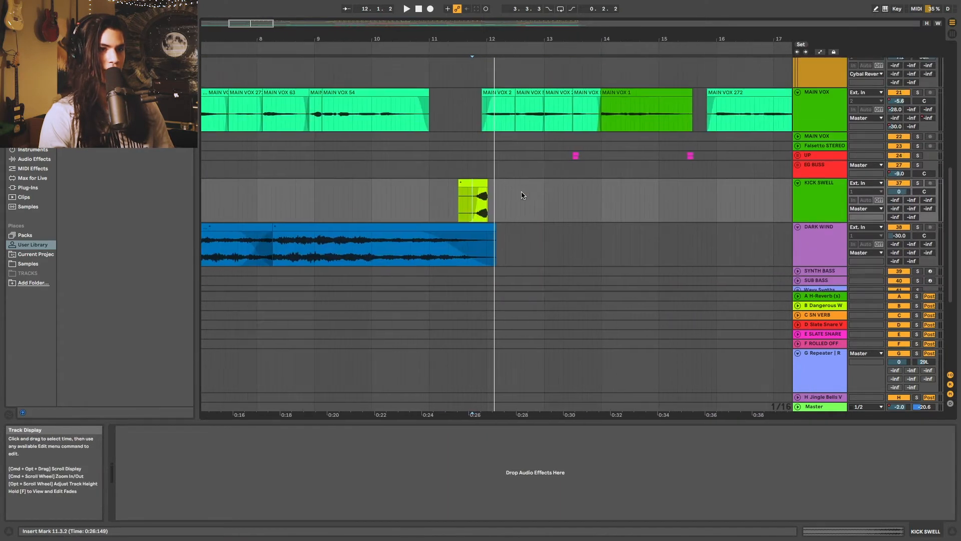
scroll(521, 195, "left", 2)
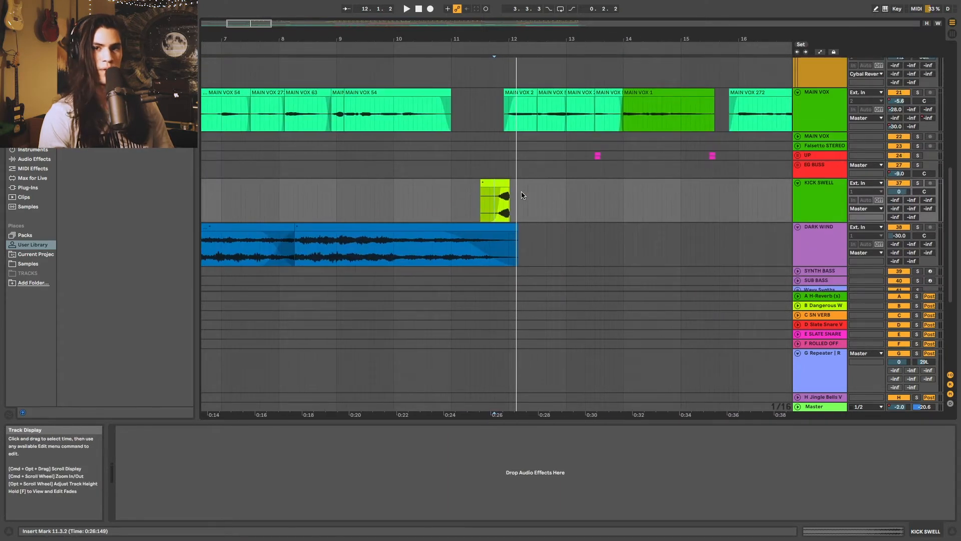
- Audition the KICK SWELL transition in the full mix, starting once from 11.2.3 and once from 10.2.4
left_click(472, 197)
scroll(470, 197, "up", 1)
left_click(470, 198)
scroll(466, 198, "up", 1)
left_click(460, 199)
left_click(455, 200)
scroll(456, 200, "left", 1)
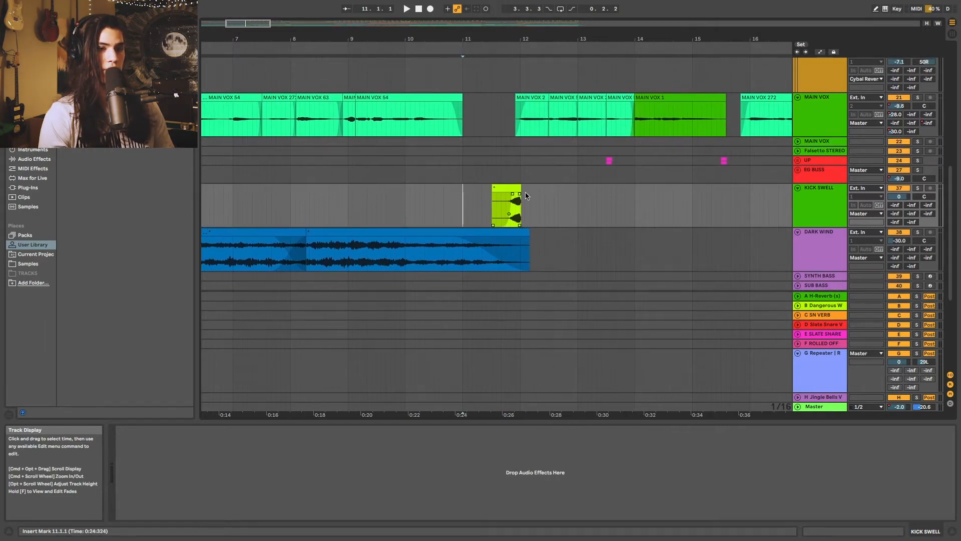
left_click(492, 203)
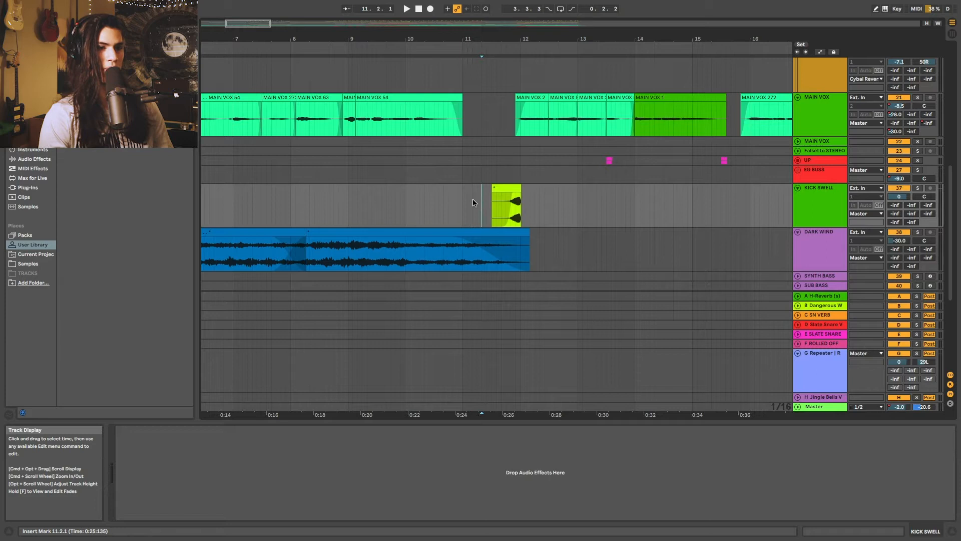
left_click(491, 199)
key("space")
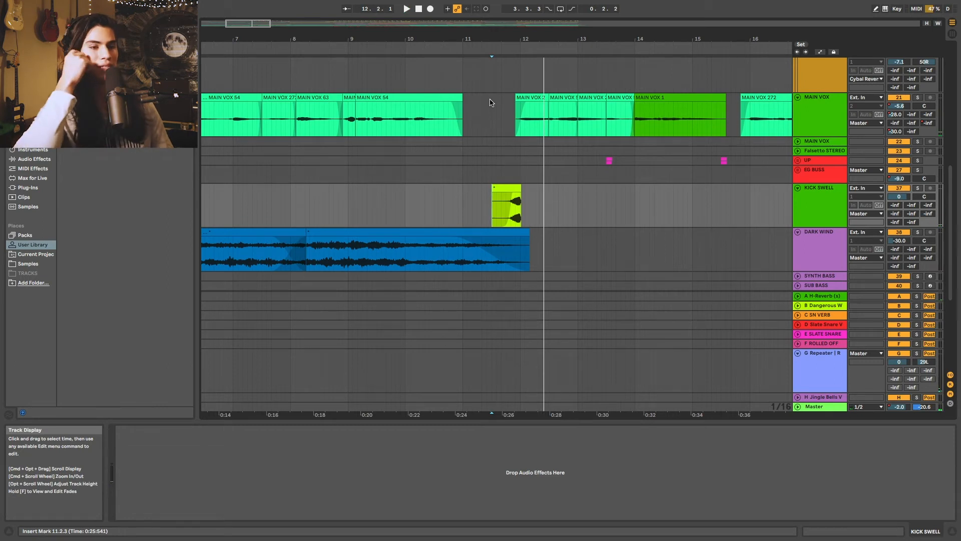
key("space")
left_click(439, 196)
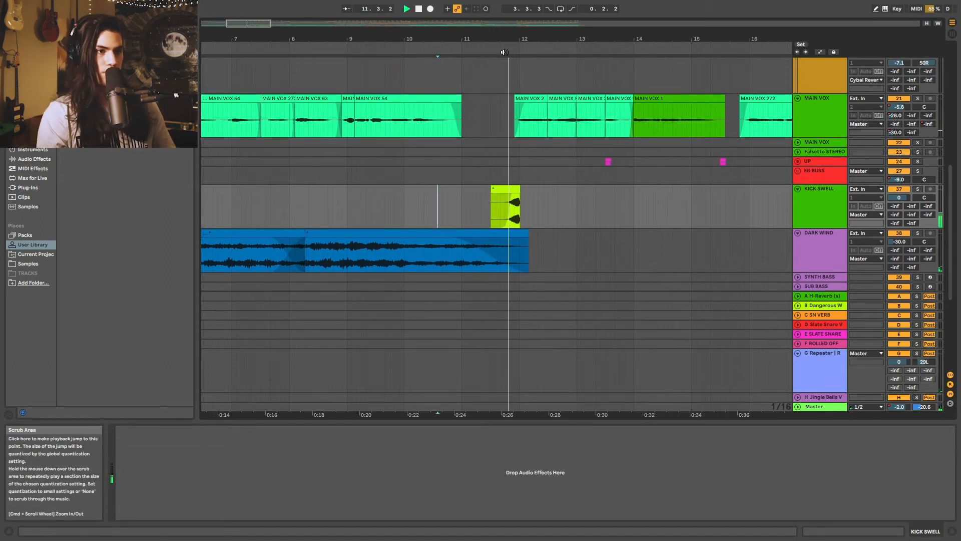
- Unfold the Kick group, stop playback and show the layered kick clips from bar 12 to 15
scroll(536, 178, "up", 10)
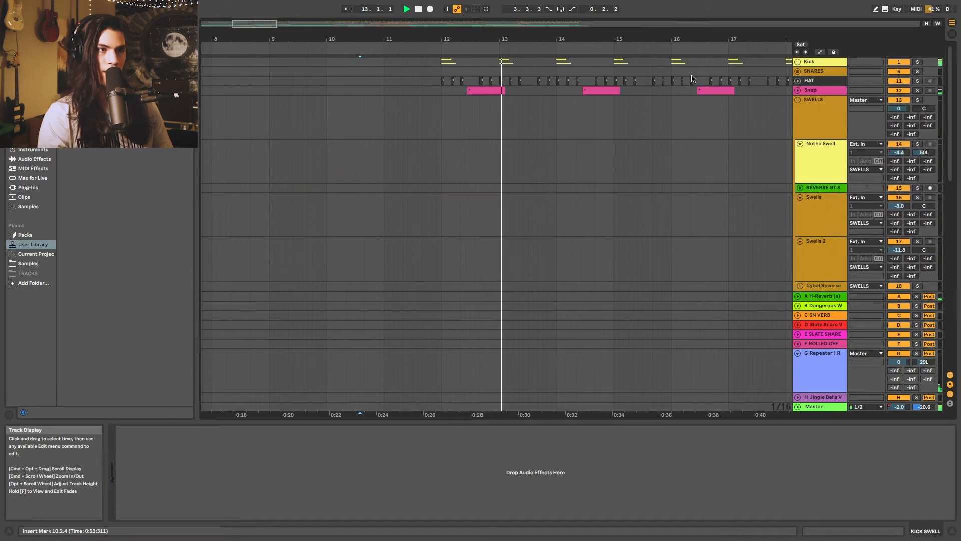
left_click(798, 62)
scroll(473, 88, "right", 2)
key("space")
mouse_move(519, 40)
left_mouse_down()
mouse_move(520, 6)
mouse_move(519, 30)
left_mouse_up()
scroll(376, 152, "left", 5)
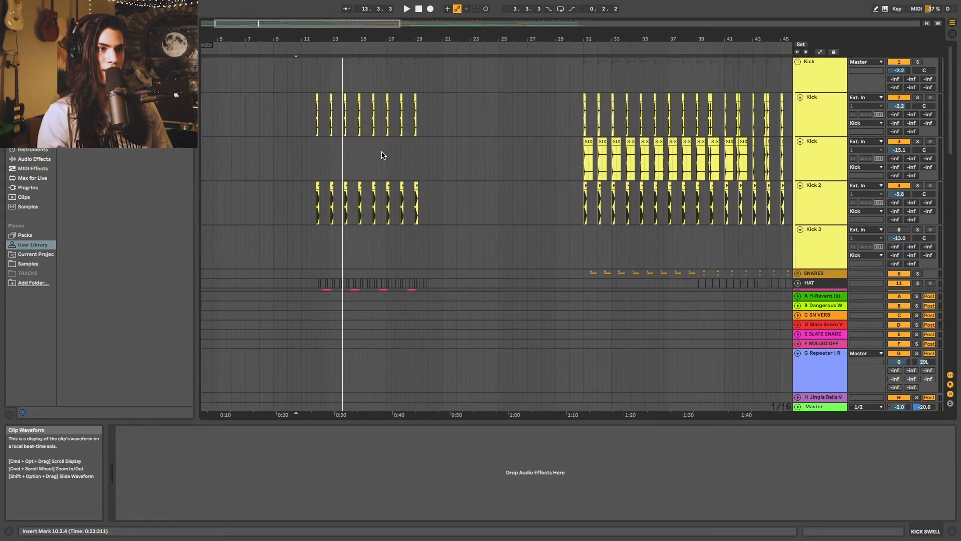
scroll(361, 85, "up", 5)
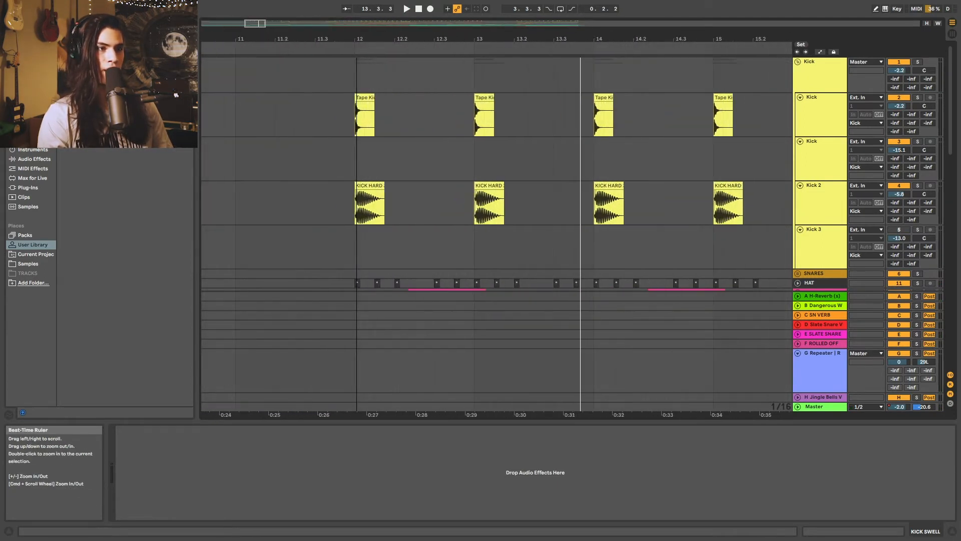
- Solo the Kick group and play its layered kick sound from bar 12
left_click(355, 162)
left_click(351, 118)
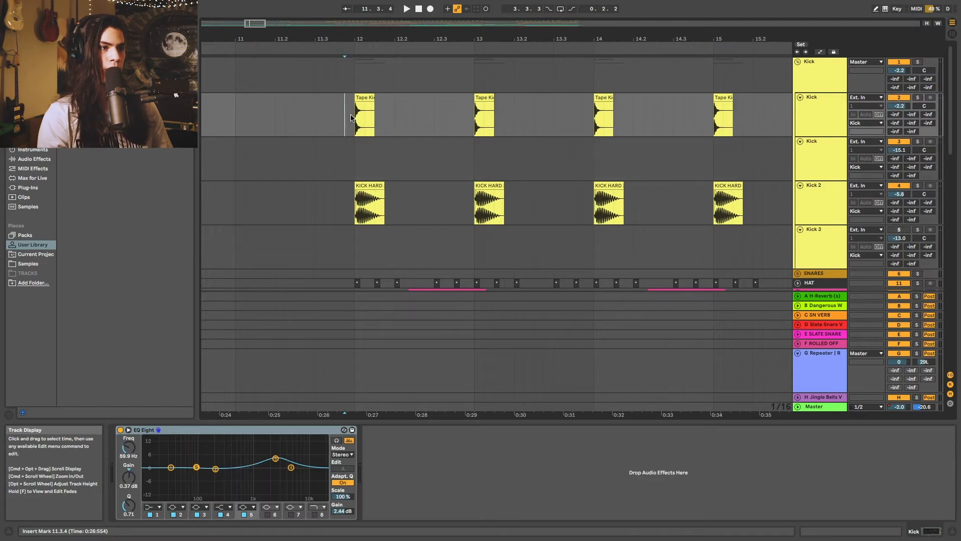
key("space")
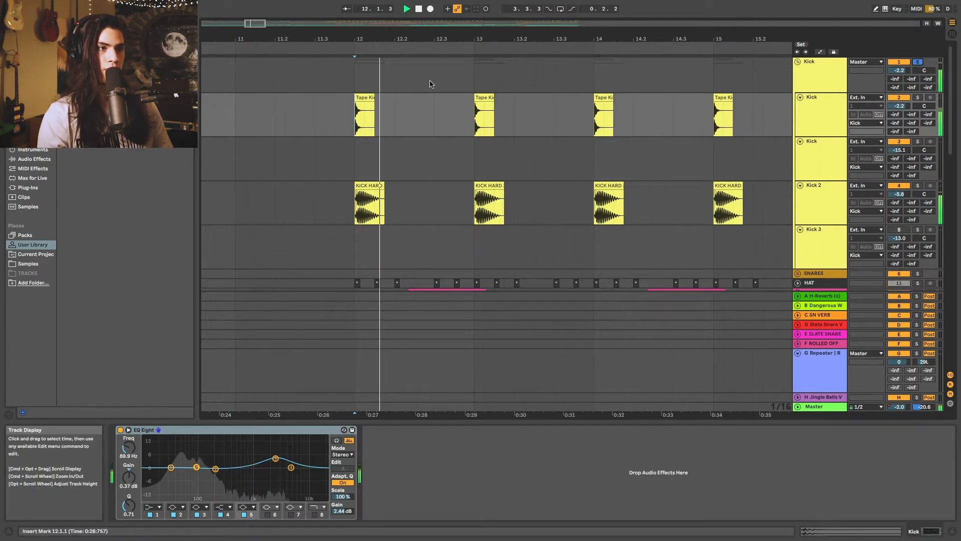
left_click(336, 103)
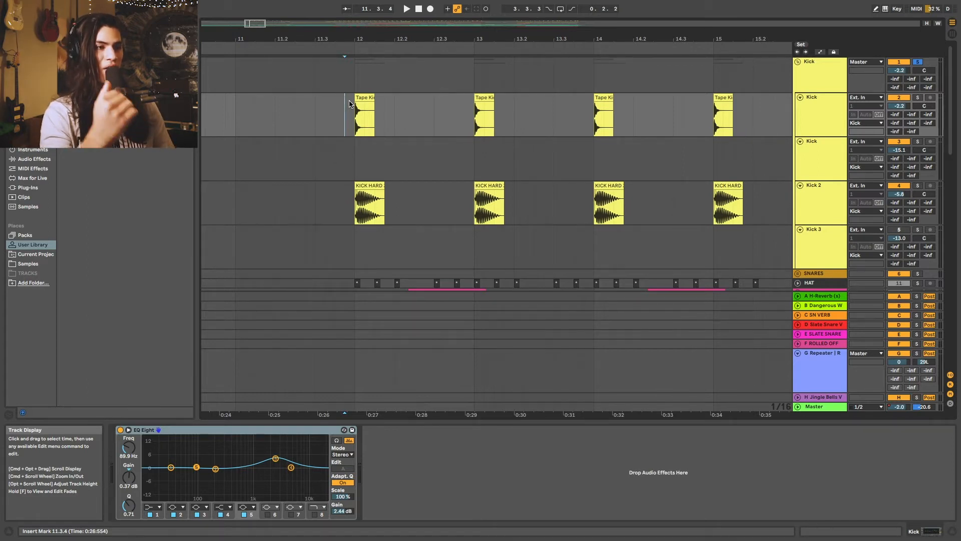
- Solo the Kick 2 track and audition its KICK HARD sample from bar 12
left_click(348, 203)
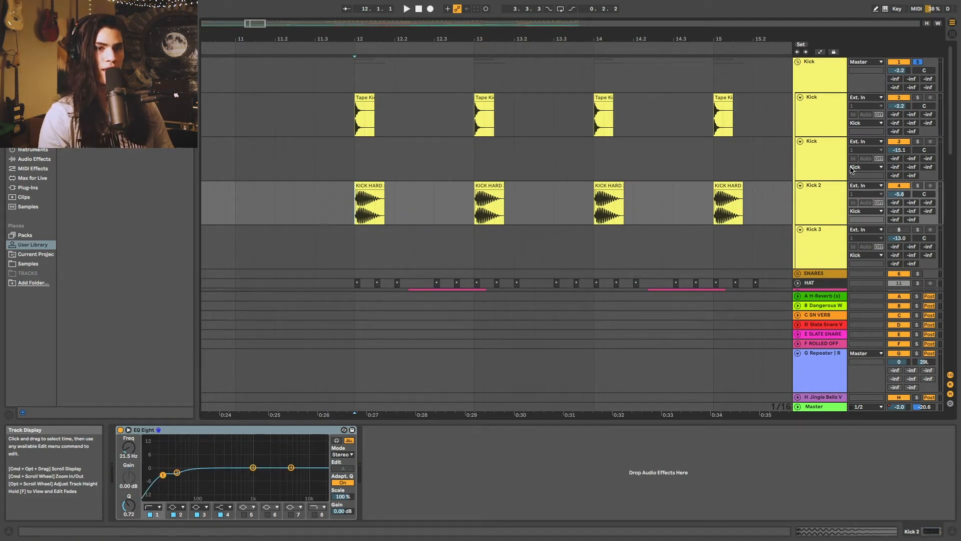
left_click(919, 185)
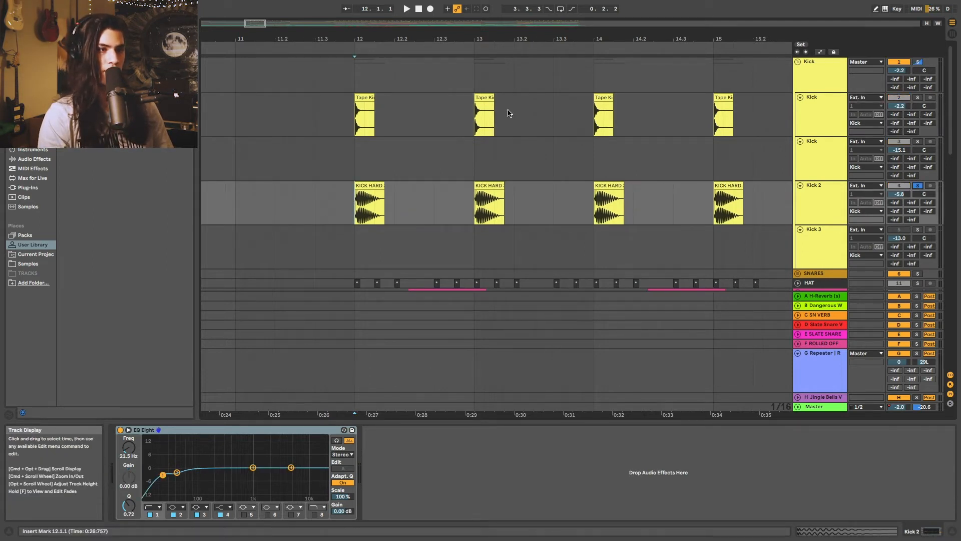
key("space")
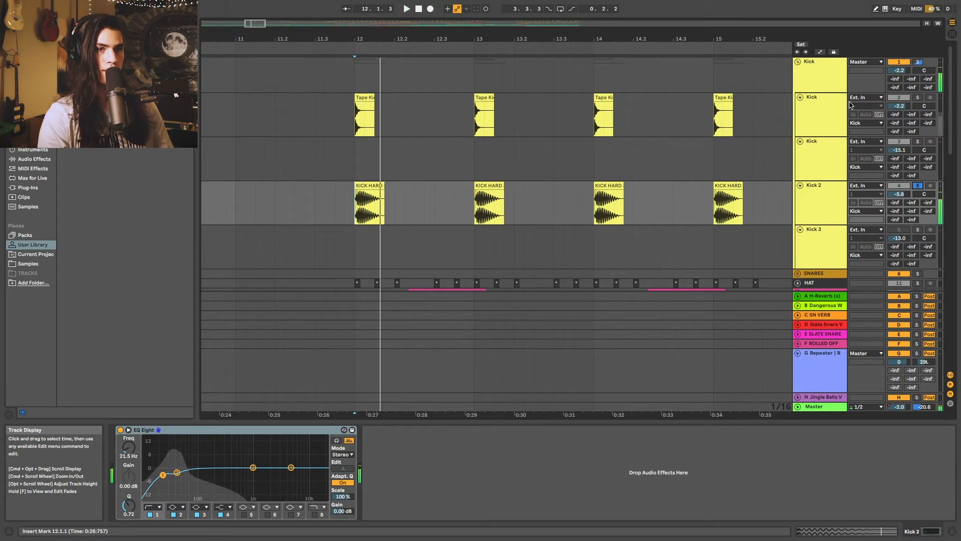
- Solo the Tape Kick layer instead of Kick 2, audition it from bar 12, and replay both layers together
left_click(917, 97)
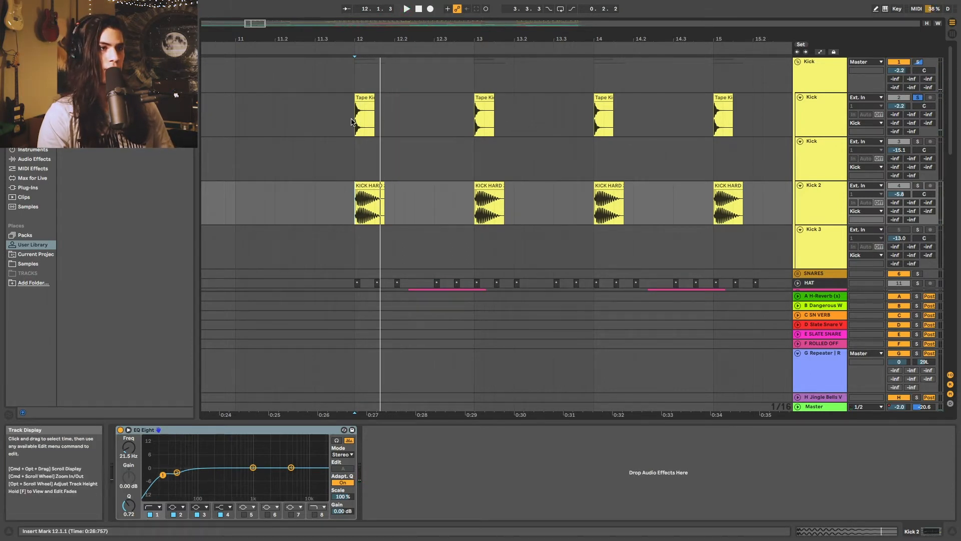
key("space")
left_click(352, 122)
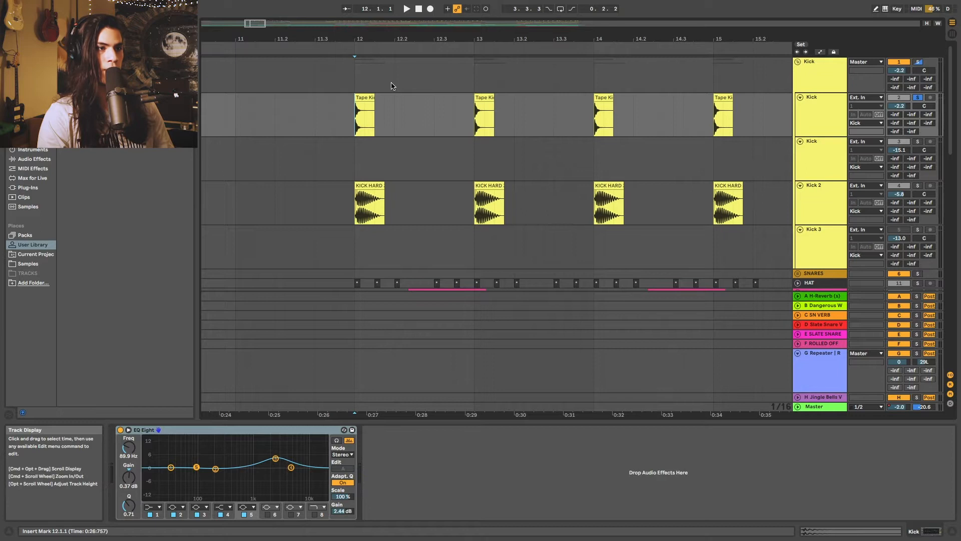
key("space")
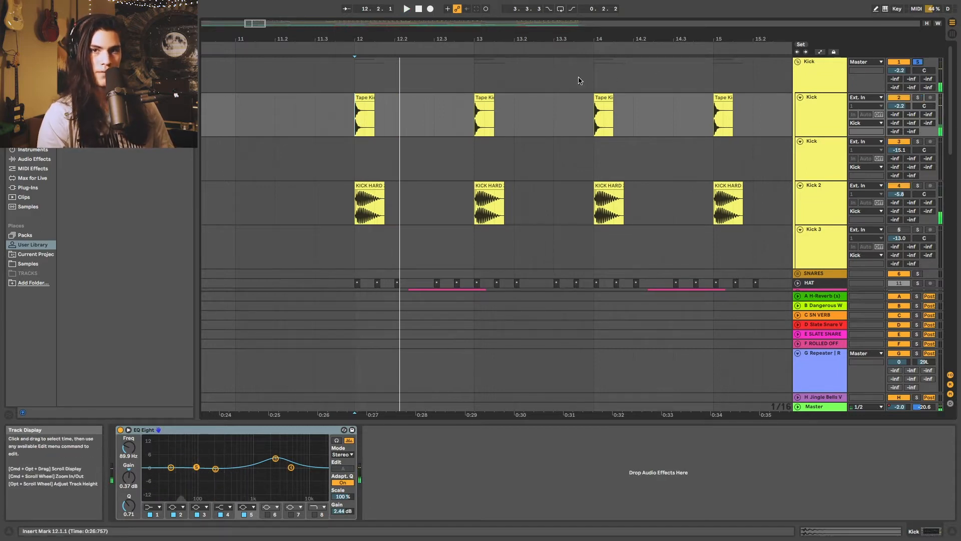
- Unsolo the Kick group and play the full mix from 11.3.4, just before the kicks enter
scroll(625, 115, "right", 3)
left_click_drag(624, 38, 581, 11)
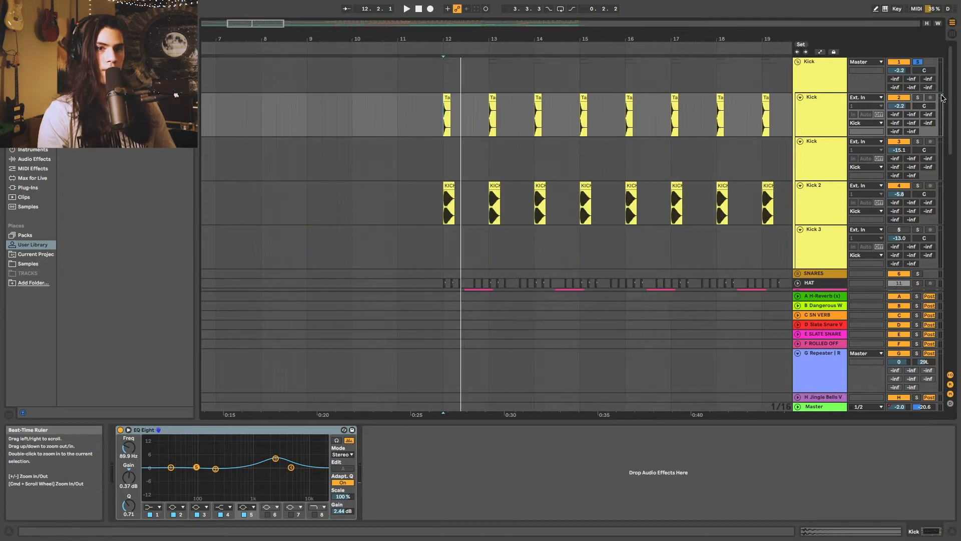
left_click(917, 62)
left_click(439, 151)
key("space")
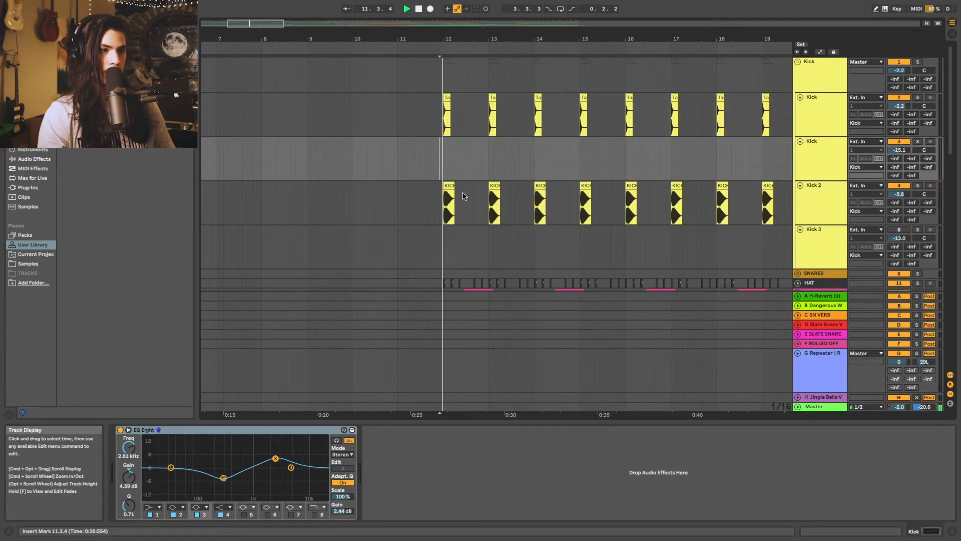
- Unfold the HAT track to examine its clips from bar 12 to 20, stop playback and fold the track again
scroll(473, 195, "down", 3)
left_click(798, 194)
scroll(650, 188, "down", 1)
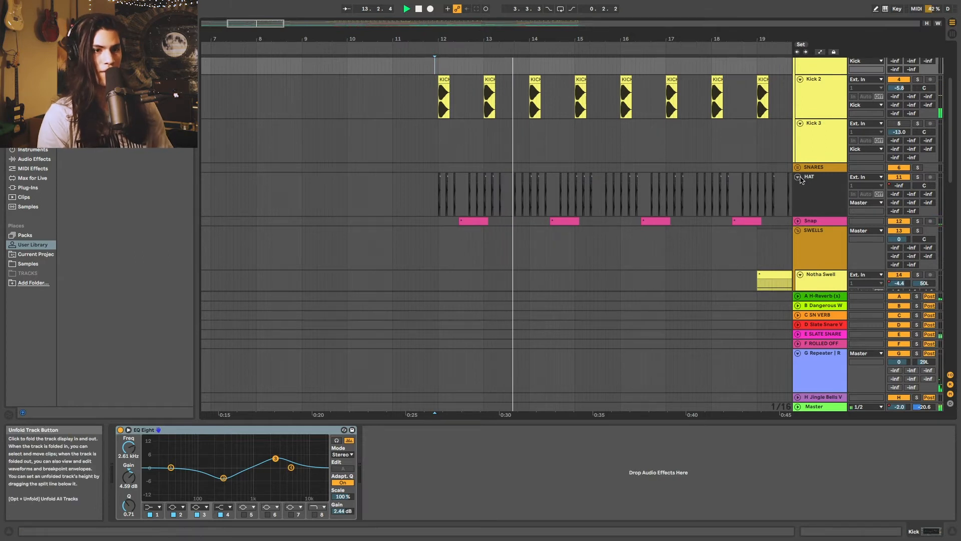
scroll(801, 180, "right", 3)
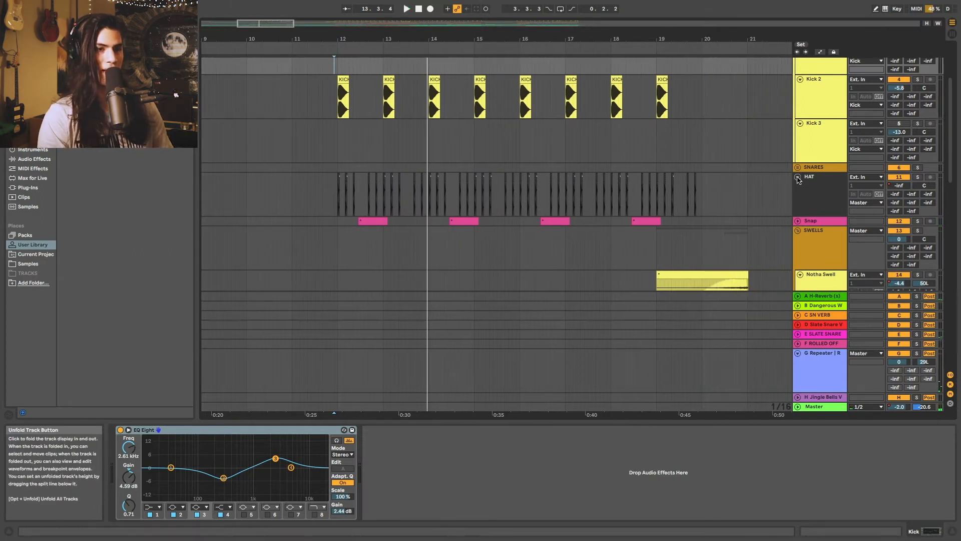
scroll(784, 179, "right", 2)
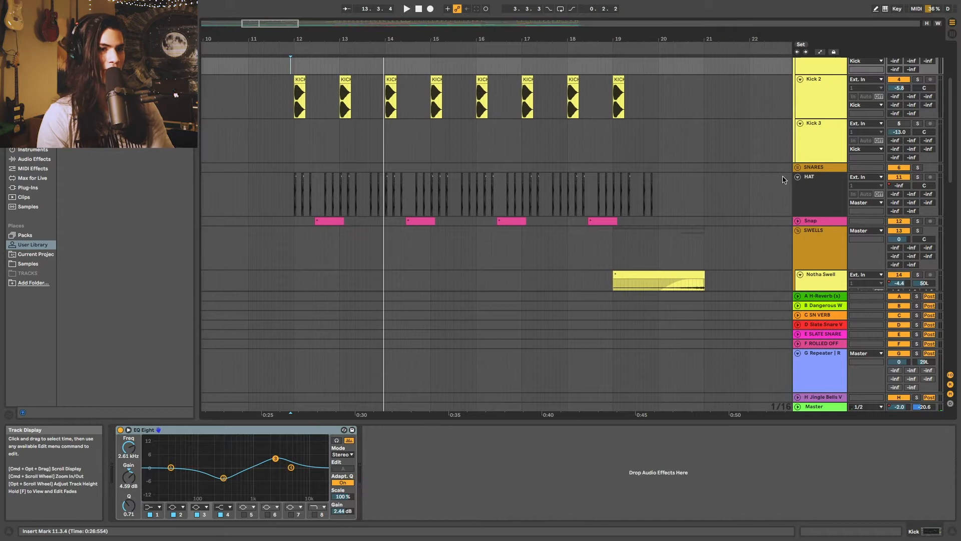
left_click(798, 177)
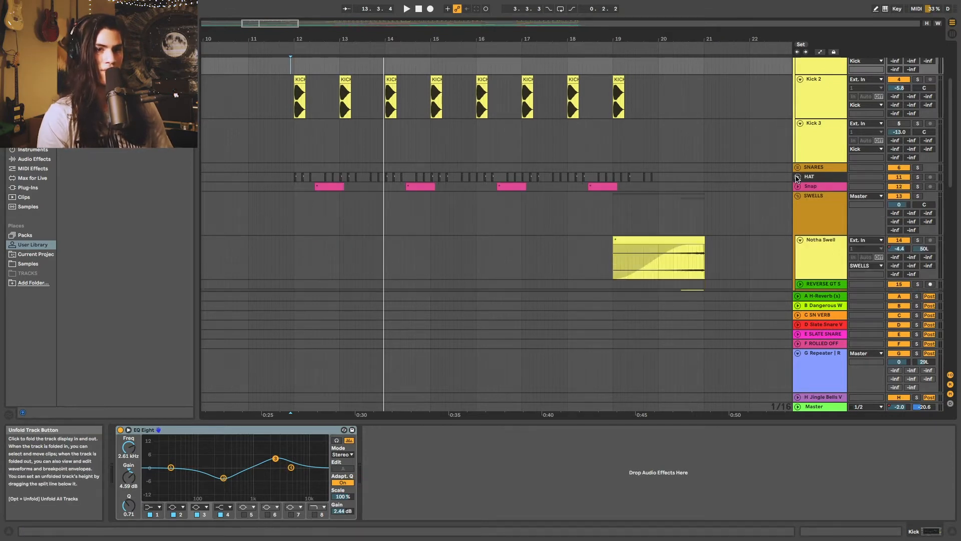
- Unfold the Snap track, solo it and audition its first clip from 12.2.1, replaying it once
left_click(798, 186)
scroll(598, 203, "left", 6)
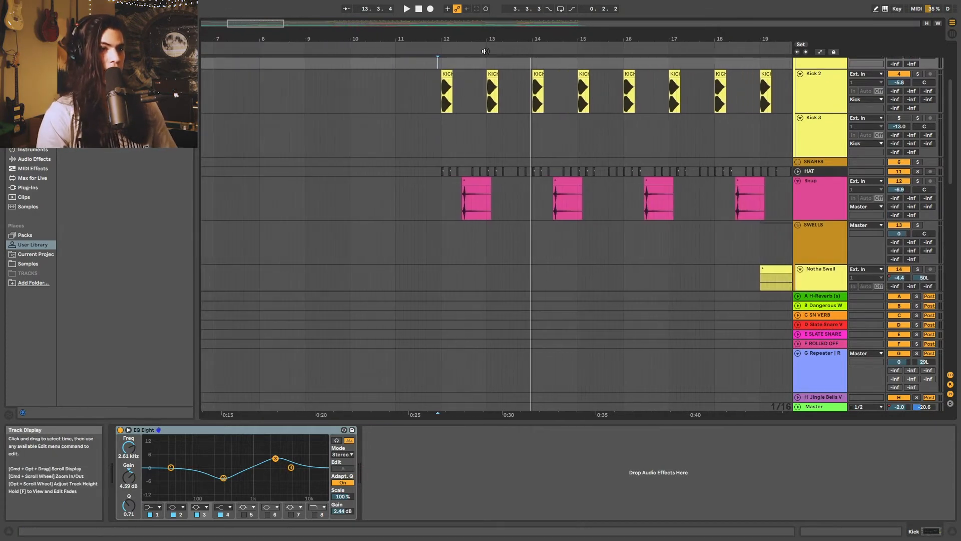
left_click_drag(457, 40, 434, 159)
left_click(428, 195)
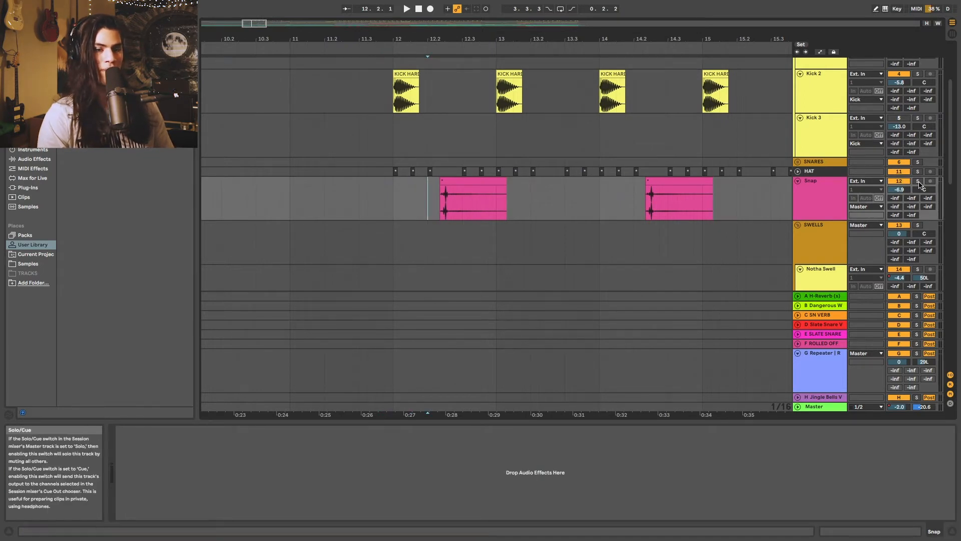
key("space")
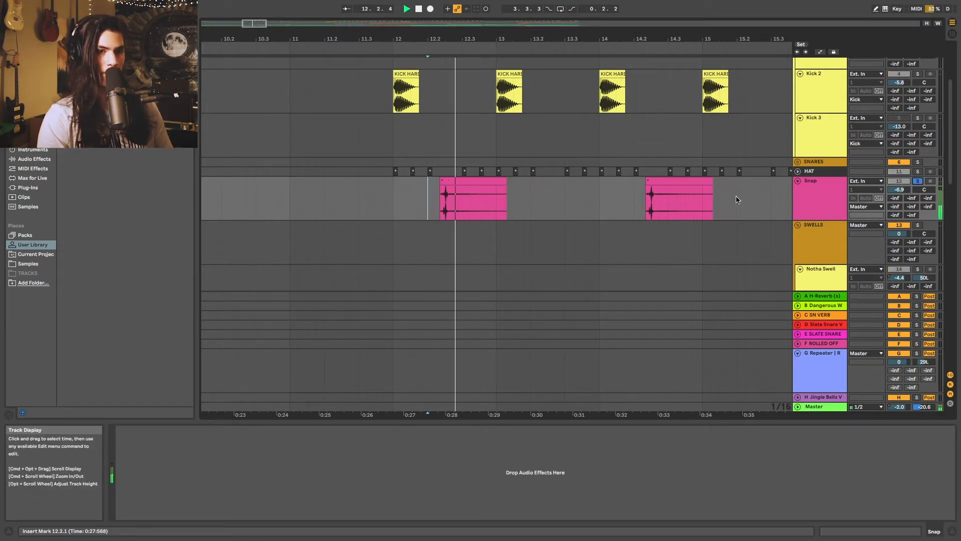
key("space")
left_click(439, 201)
key("space")
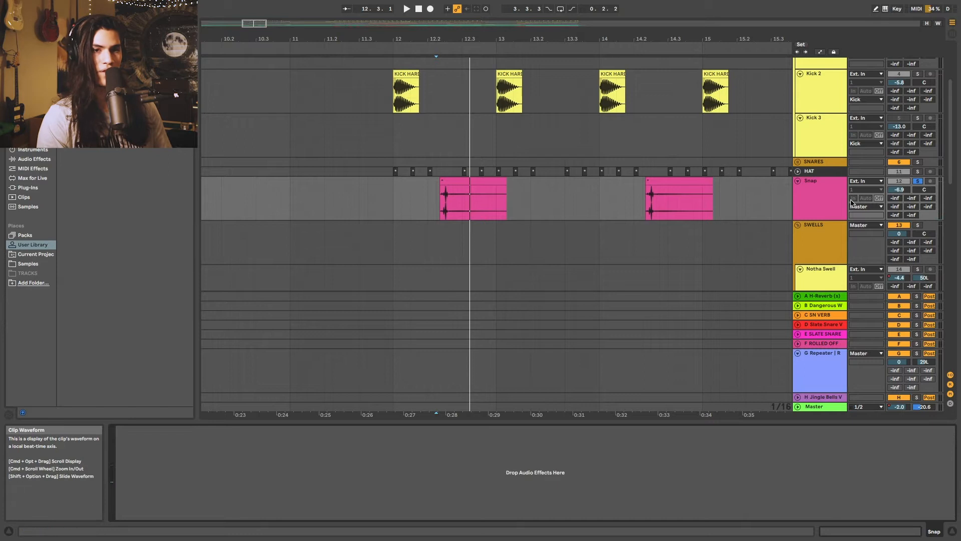
- Unsolo the Snap track and hear its clips in the full mix from 12.2.1 and 14.2.2
left_click(428, 195)
key("space")
left_click(918, 183)
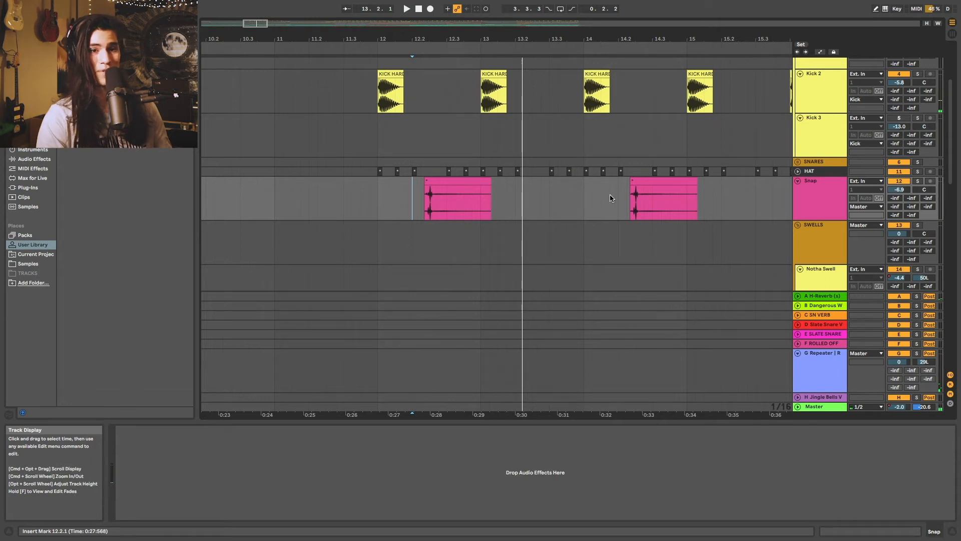
left_click(591, 197)
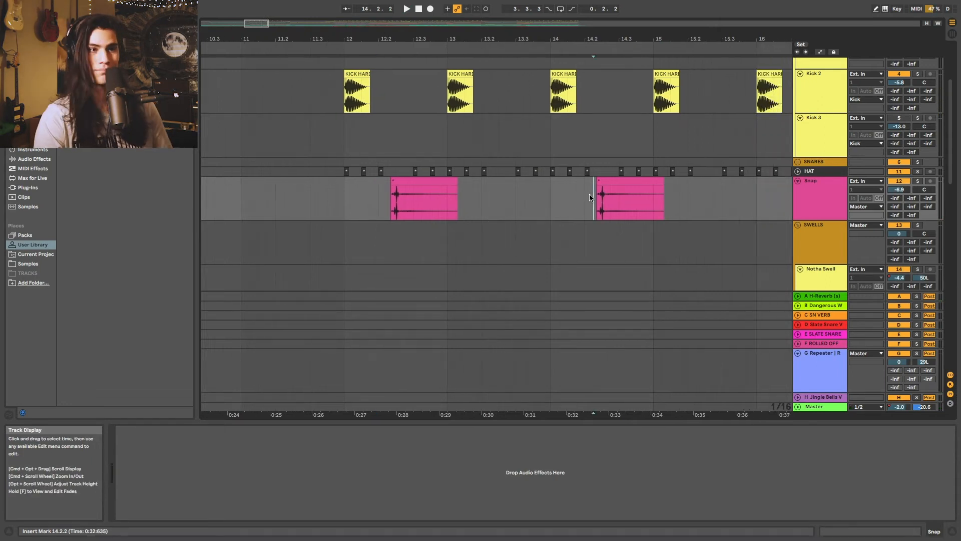
scroll(594, 195, "right", 3)
key("space")
scroll(599, 194, "right", 3)
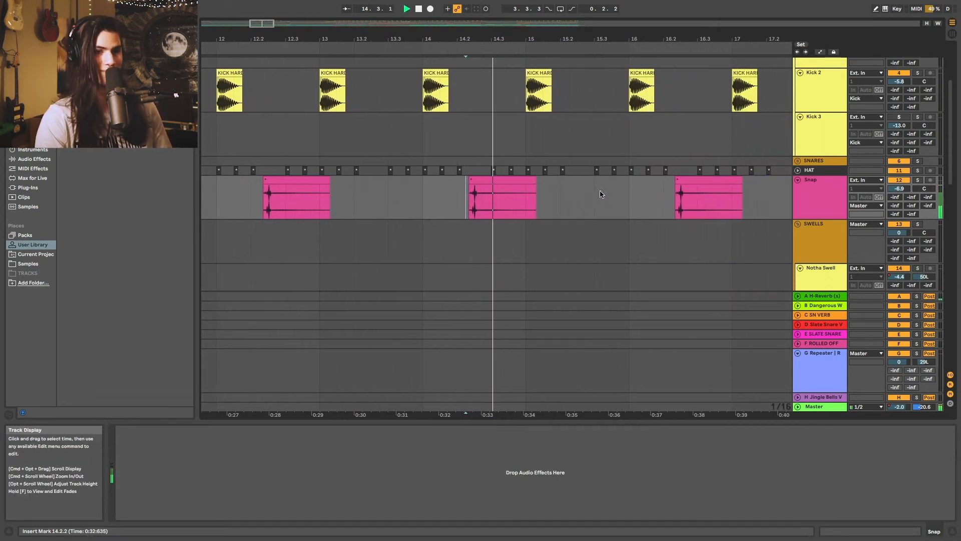
left_click_drag(627, 39, 625, 7)
key("space")
- Play the full mix near bar 19 and select the Notha Swell clip spanning bars 19 to 21
scroll(439, 176, "down", 10)
scroll(434, 179, "up", 5)
left_click_drag(412, 36, 435, 70)
left_click(422, 48)
scroll(453, 93, "up", 5)
left_click(523, 187)
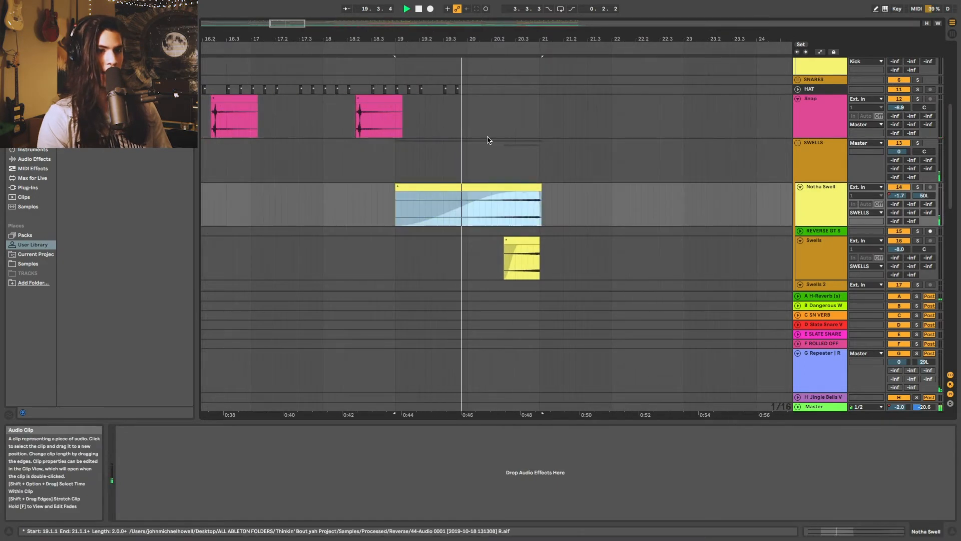
- Jump playback to around bar 20 and audition the Swells clip leading into bar 21
left_click_drag(455, 37, 456, 5)
scroll(479, 178, "down", 6)
left_click(478, 49)
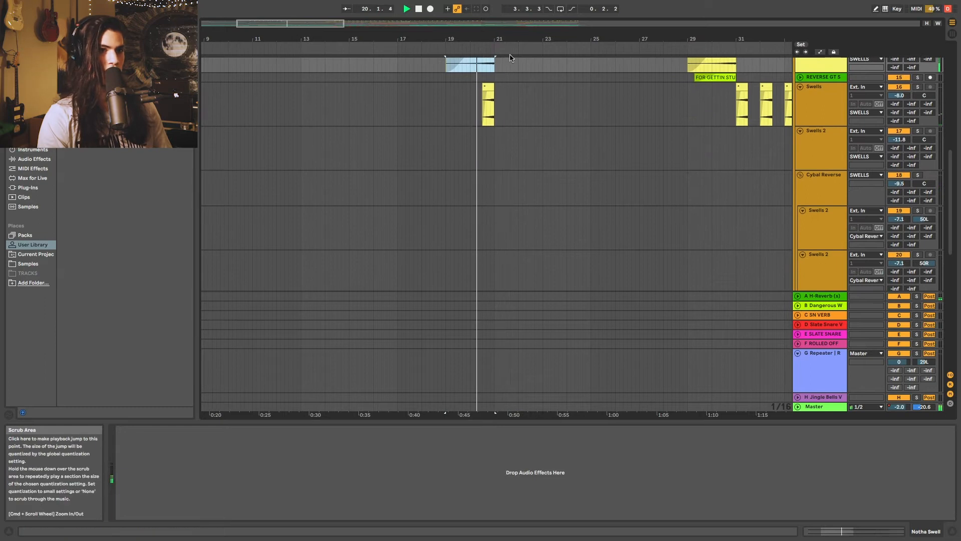
left_click(918, 88)
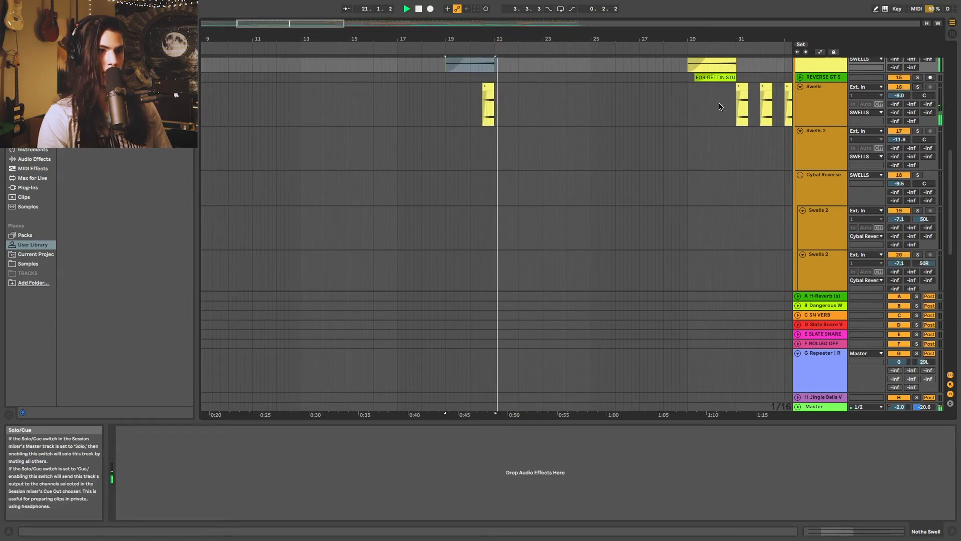
- Solo the VERB EGS group inside EG BUSS and audition its clips that start at bar 21
scroll(501, 141, "up", 5)
scroll(554, 200, "down", 10)
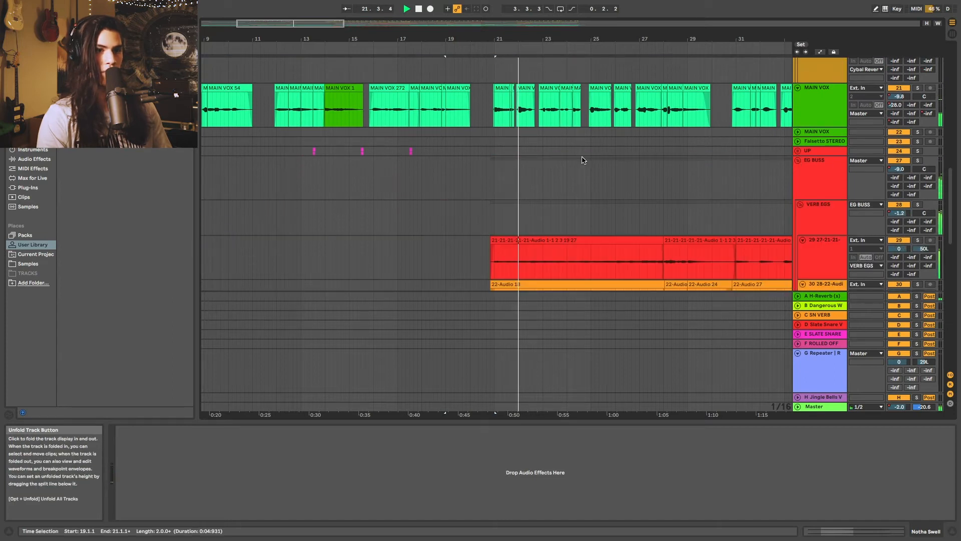
scroll(582, 160, "down", 3)
scroll(582, 160, "right", 3)
left_click(918, 136)
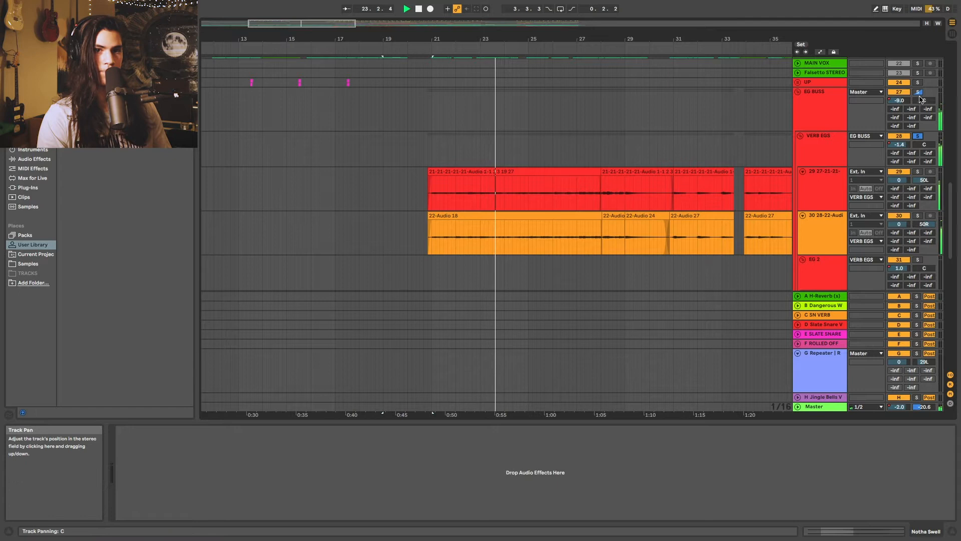
- Solo the AC 1 group to audition it around bar 26, unsolo it and stop playback
scroll(656, 173, "down", 10)
scroll(656, 172, "left", 2)
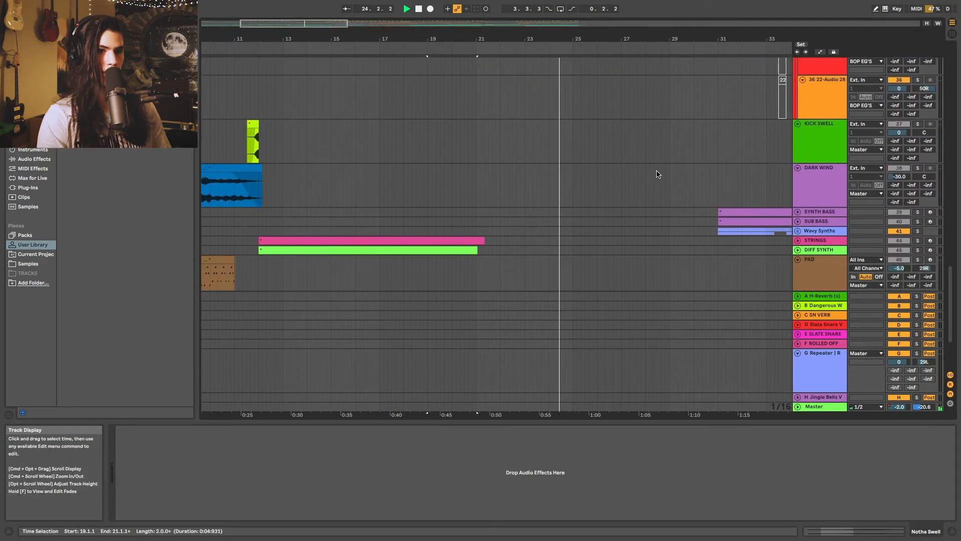
scroll(657, 174, "down", 5)
scroll(657, 174, "up", 1)
left_click(918, 216)
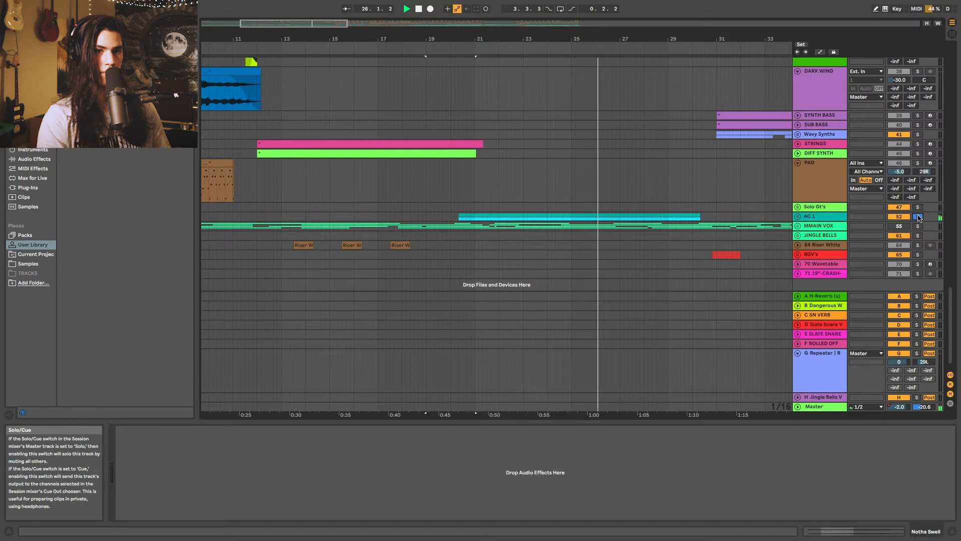
left_click(918, 215)
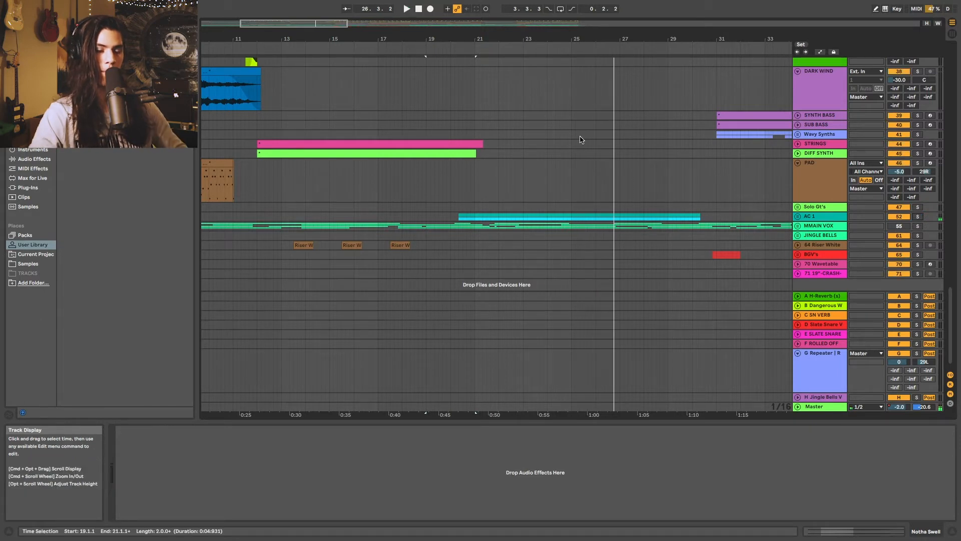
- Play the full mix from bar 29 through the kick entry at bar 31, examining the vocal, swell and drum tracks
left_click(672, 51)
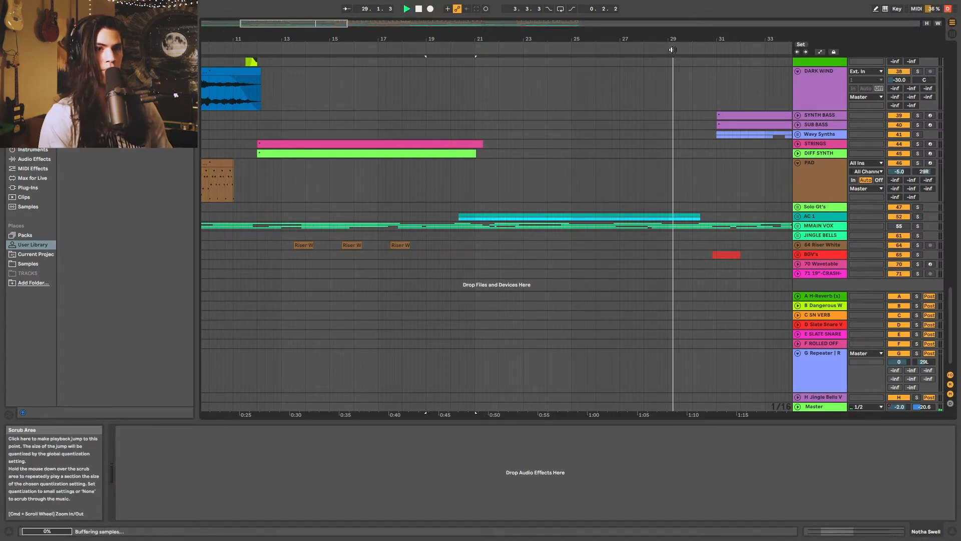
scroll(674, 163, "right", 4)
scroll(674, 163, "up", 1)
left_click_drag(620, 39, 619, 49)
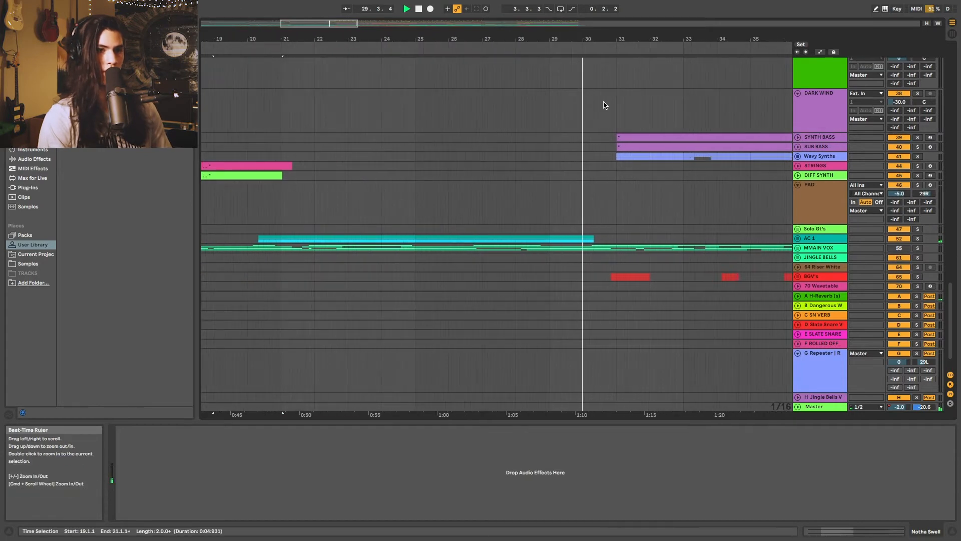
scroll(597, 120, "up", 15)
scroll(597, 121, "down", 3)
scroll(598, 124, "down", 2)
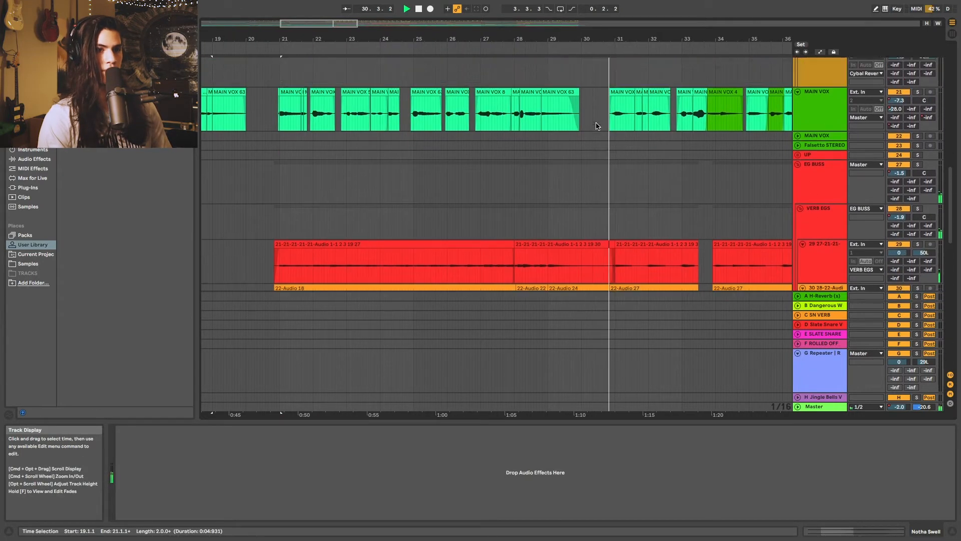
scroll(597, 125, "up", 10)
scroll(596, 126, "right", 3)
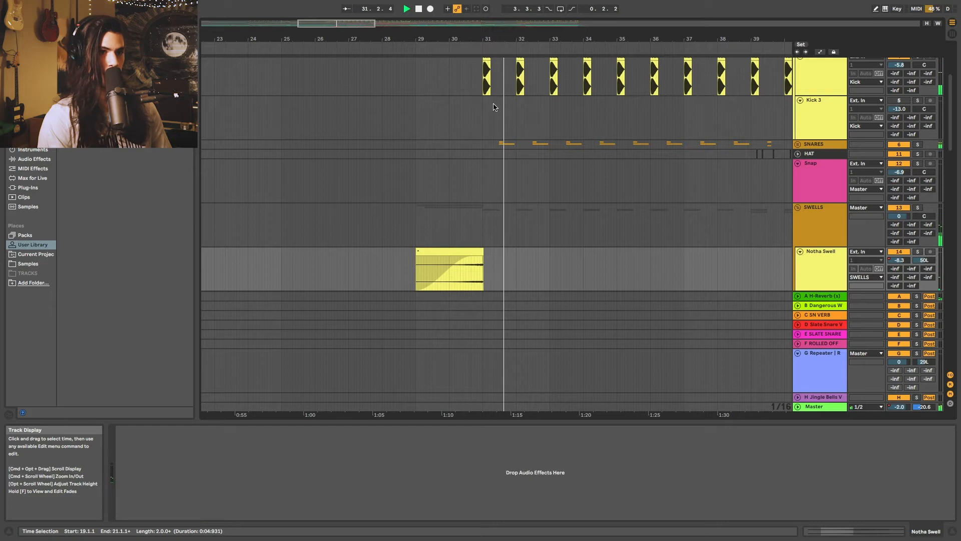
scroll(493, 106, "down", 2)
scroll(539, 131, "up", 5)
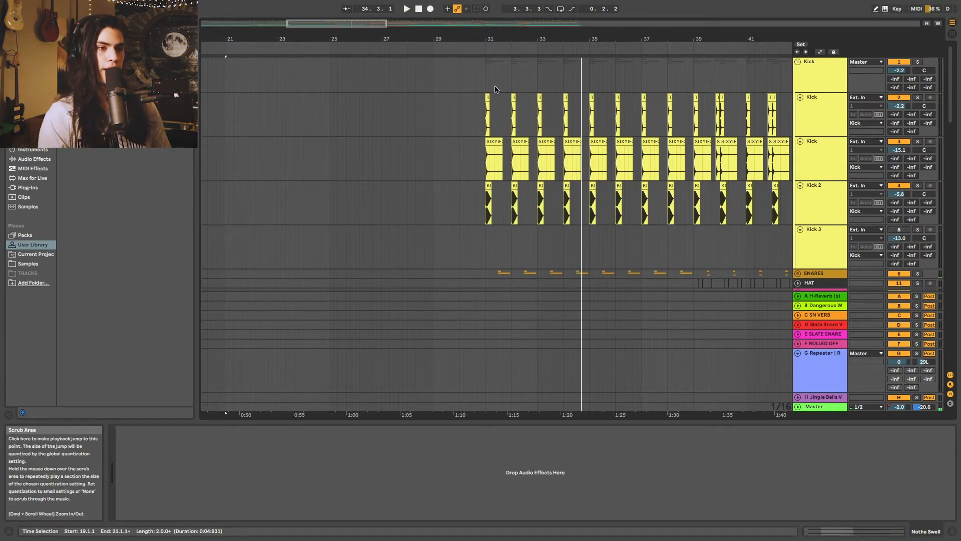
- Fold the EG BUSS group and the MAIN VOX track
scroll(498, 84, "down", 5)
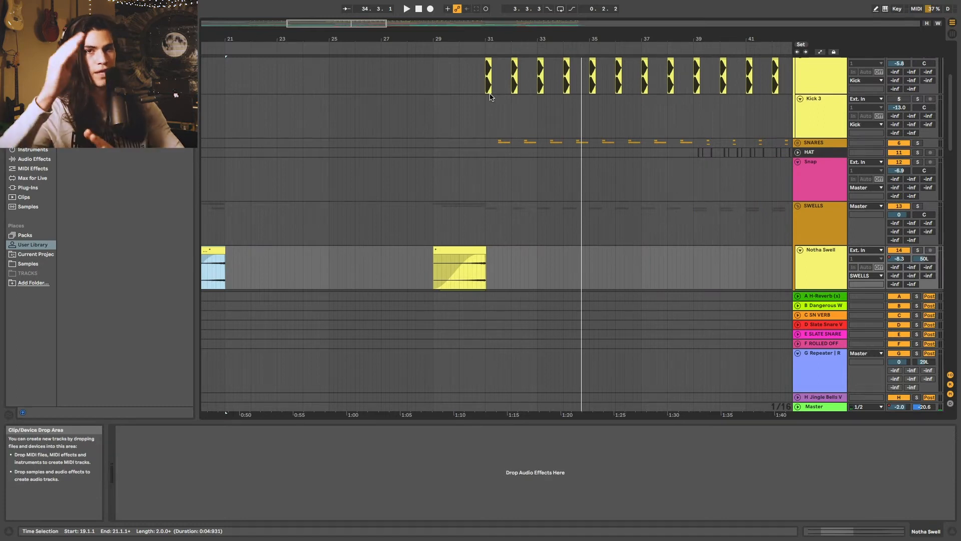
scroll(576, 175, "down", 10)
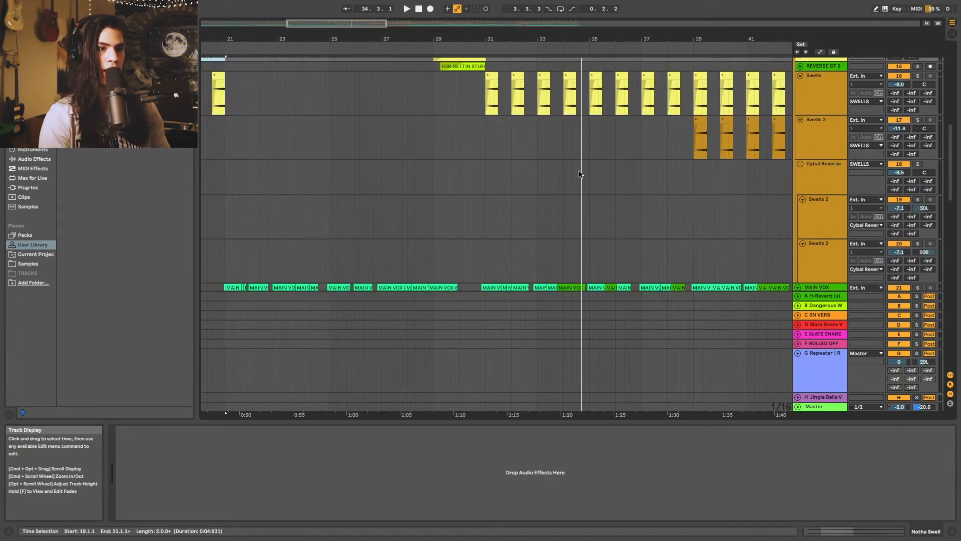
scroll(576, 182, "up", 5)
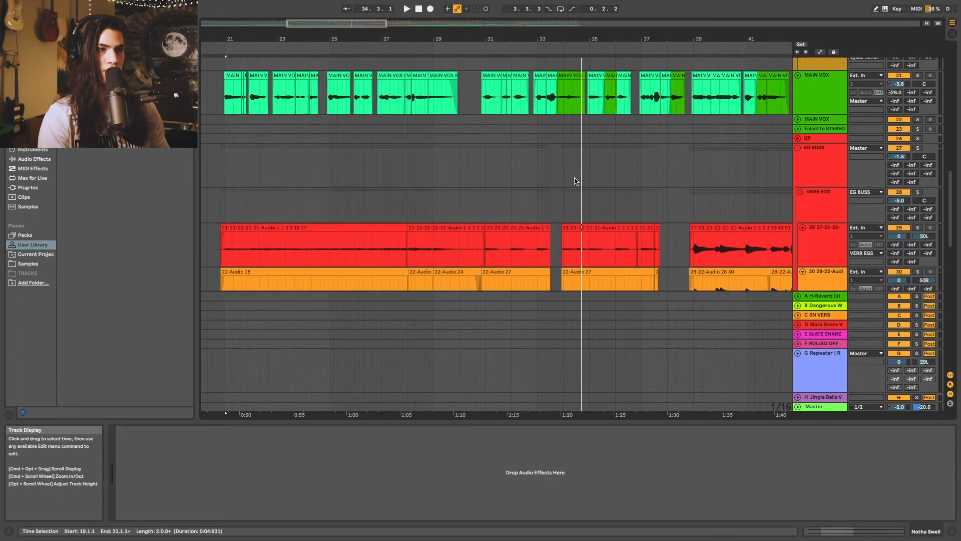
left_click(801, 146)
scroll(800, 145, "up", 3)
scroll(801, 144, "up", 1)
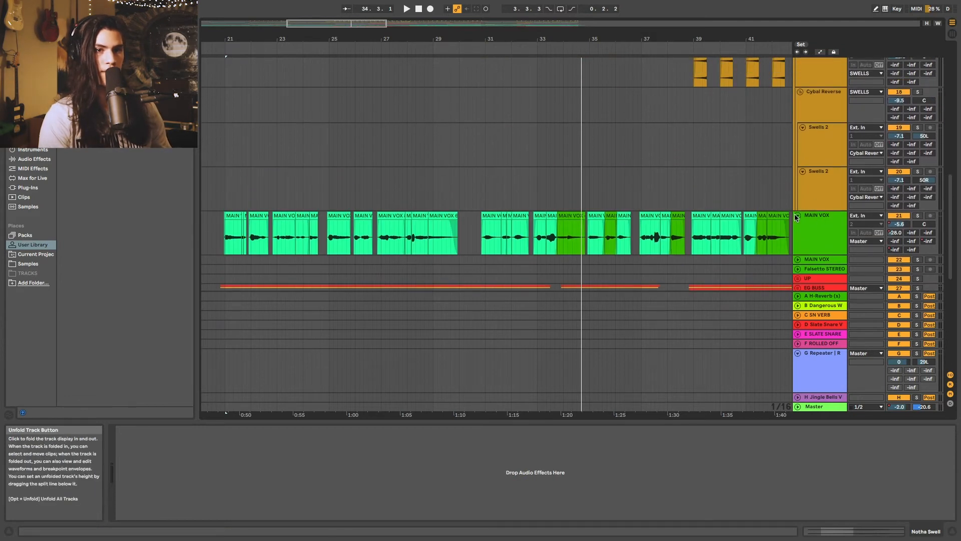
left_click(798, 215)
- Select the SWELLS group and play from just before bar 31 to audition the swells between the kicks
scroll(798, 215, "up", 10)
left_click(798, 263)
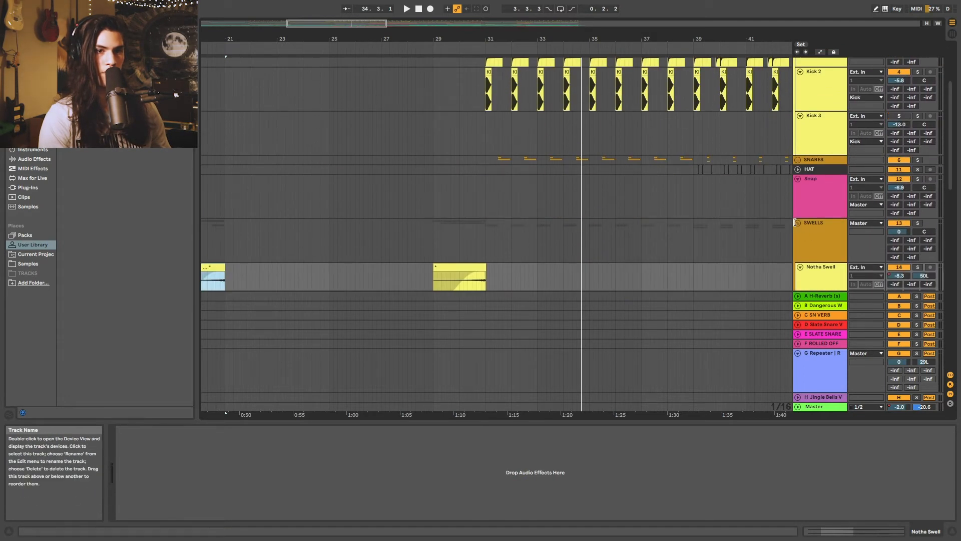
scroll(771, 225, "down", 4)
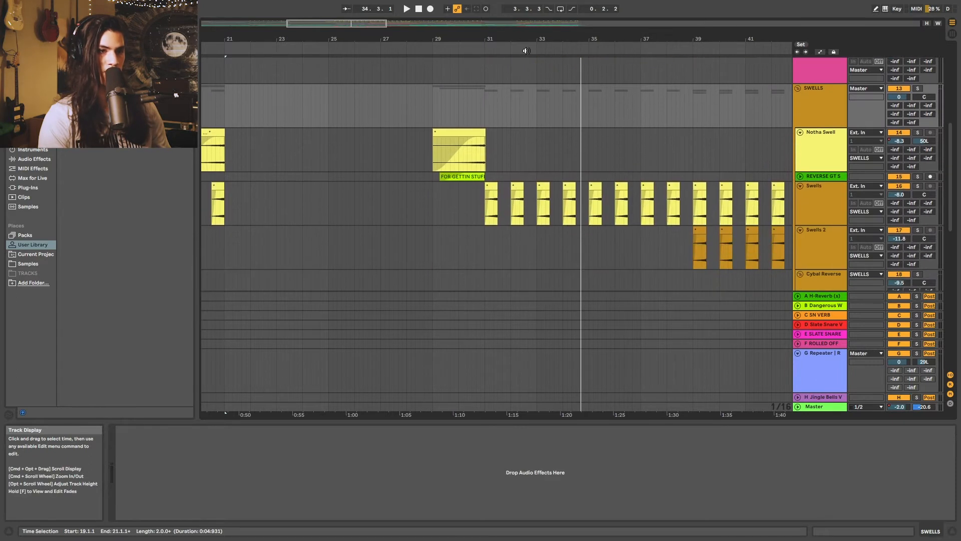
left_click_drag(493, 38, 494, 46)
left_click(465, 49)
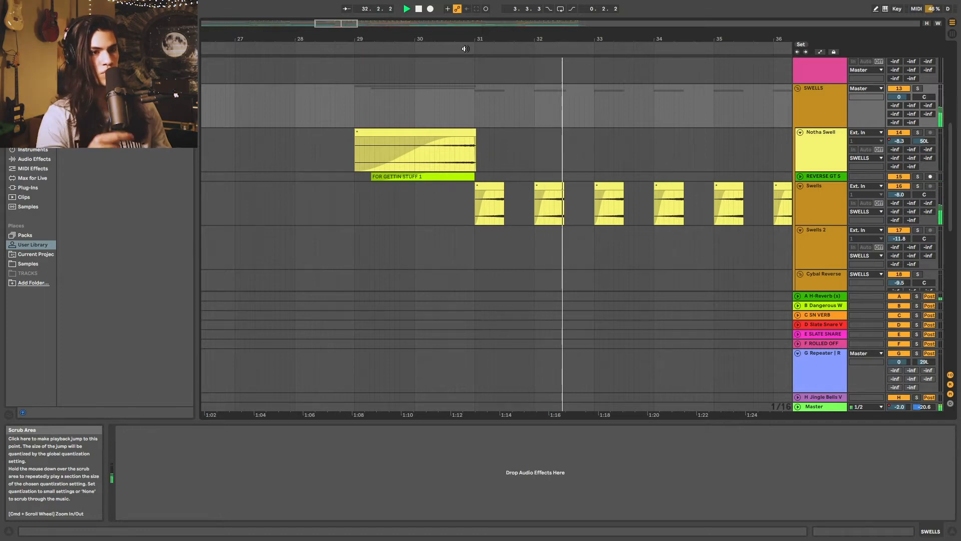
key("space")
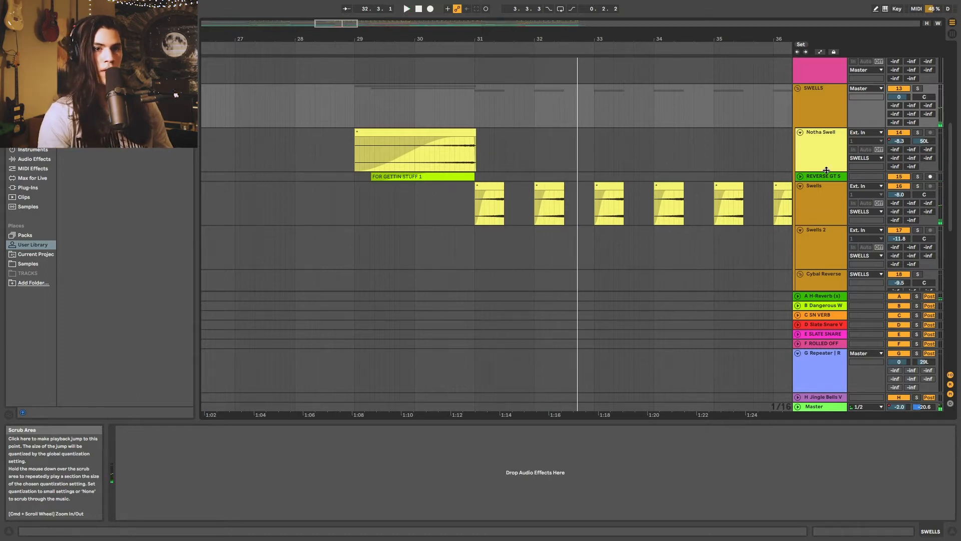
- Fold the SWELLS group and unfold the SYNTH BASS and SUB BASS tracks
left_click(797, 89)
scroll(741, 128, "down", 4)
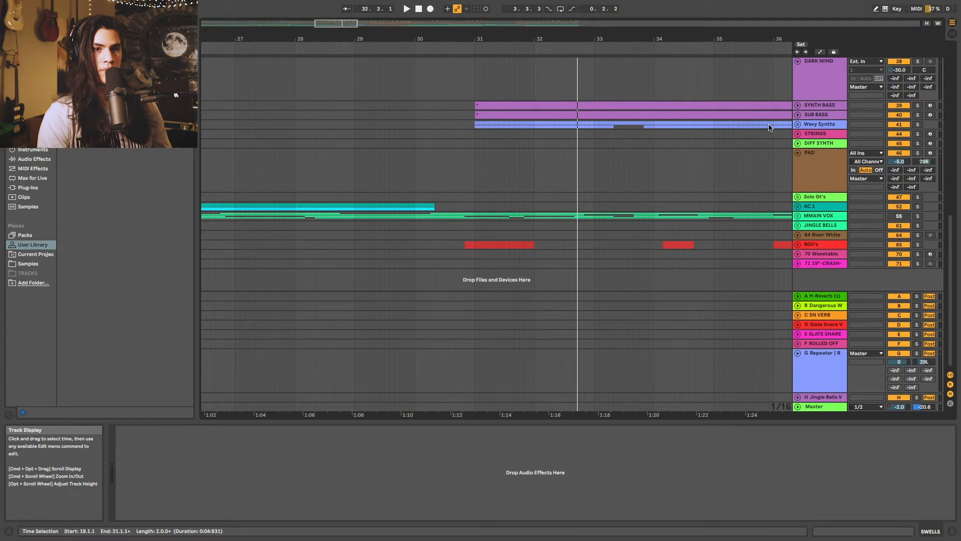
left_click(799, 117)
left_click(797, 105)
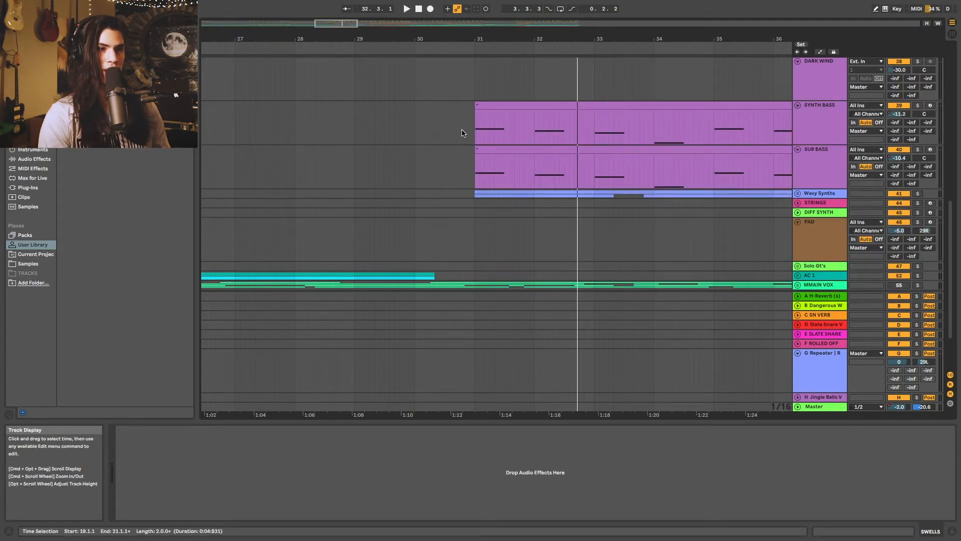
- Show the SYNTH BASS track's devices and play the mix from 31.1.1 to hear both bass parts
left_click(482, 128)
left_click(835, 125)
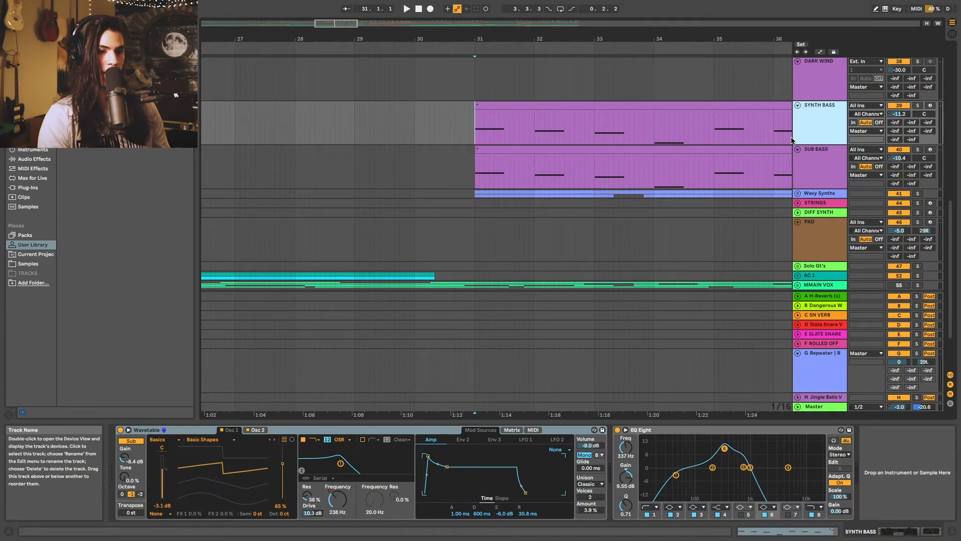
left_click(813, 162)
left_click(472, 124)
left_click_drag(489, 44, 489, 50)
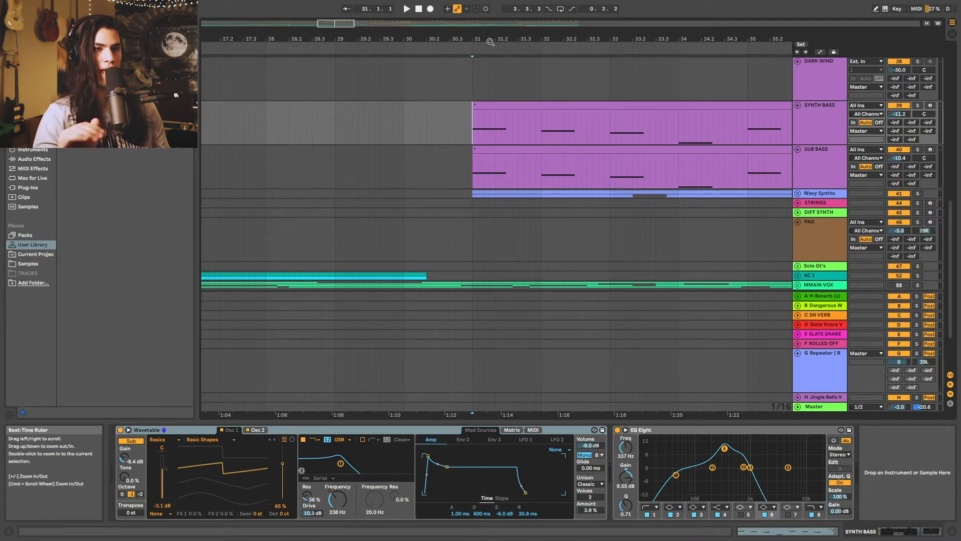
key("space")
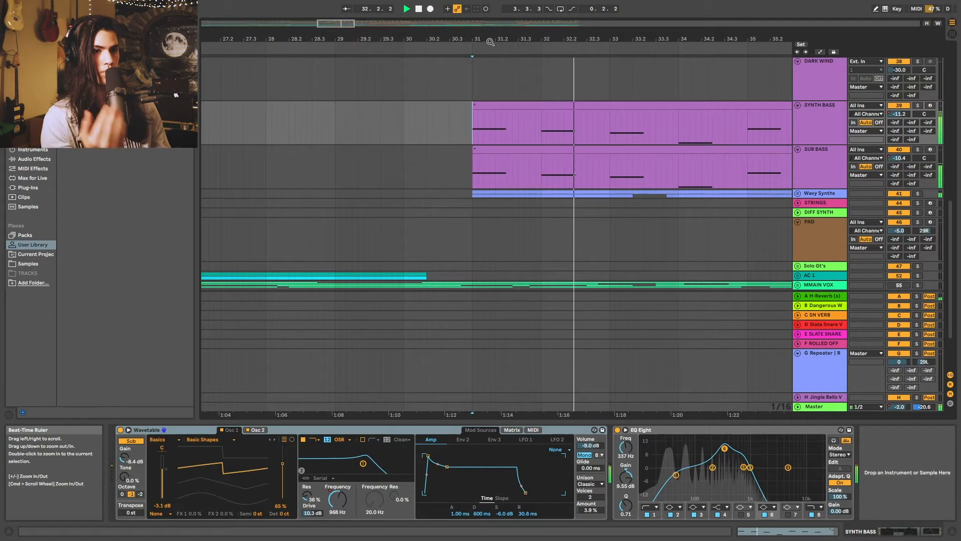
key("space")
- Turn on automation mode and show the Wavetable Filter 1 Frequency envelope on the SYNTH BASS track
scroll(811, 55, "up", 2)
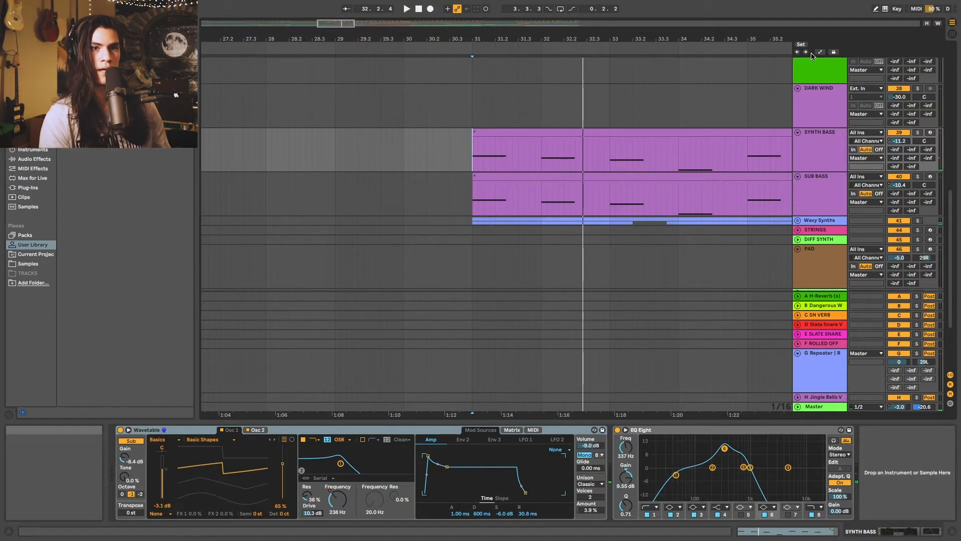
left_click(821, 53)
left_click(820, 150)
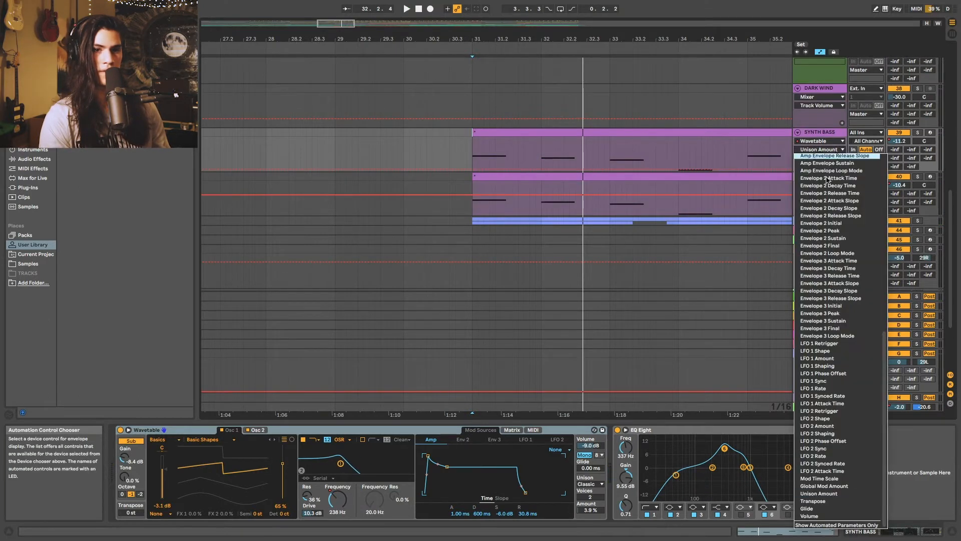
scroll(841, 428, "up", 10)
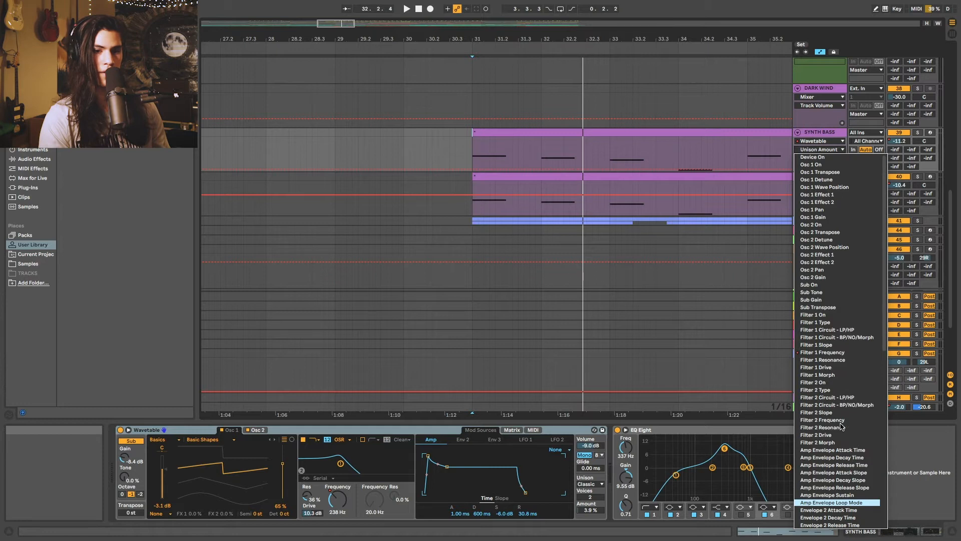
left_click(827, 353)
- Look through the SUB BASS track's device and mixer parameter choices for automation, leaving Track Volume shown
left_click(822, 200)
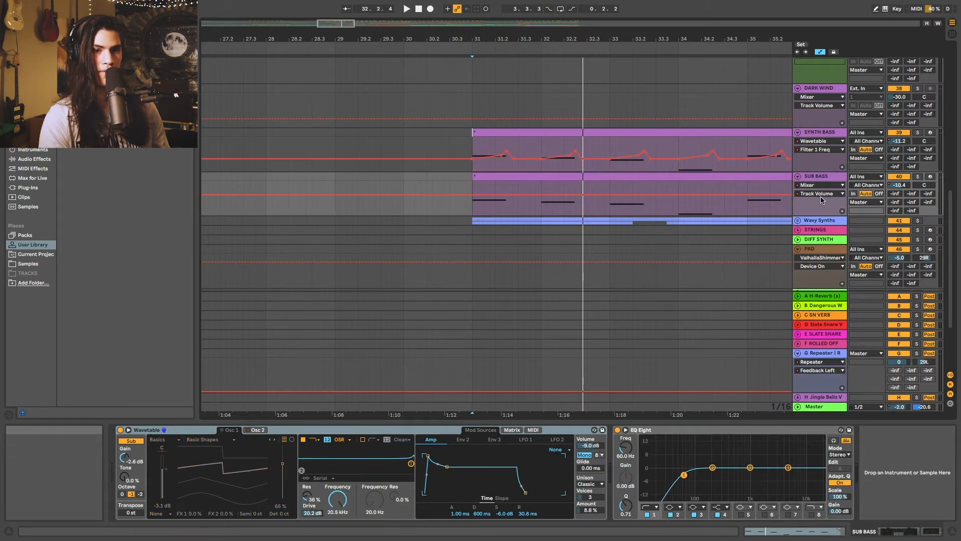
left_click(820, 185)
left_click(786, 184)
left_click(820, 194)
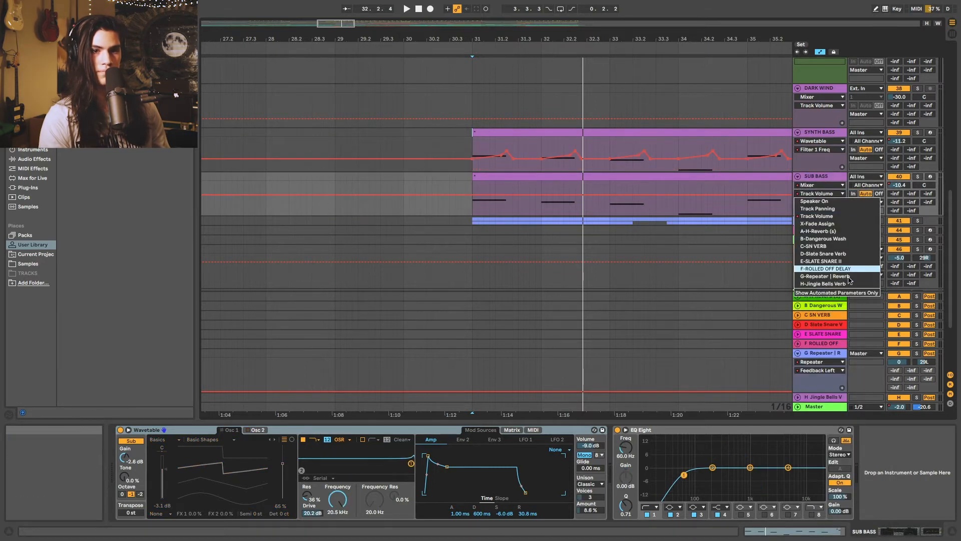
left_click(786, 181)
- Solo the SYNTH BASS track and play it from 31.1.1 to hear the filter automation
left_click(461, 176)
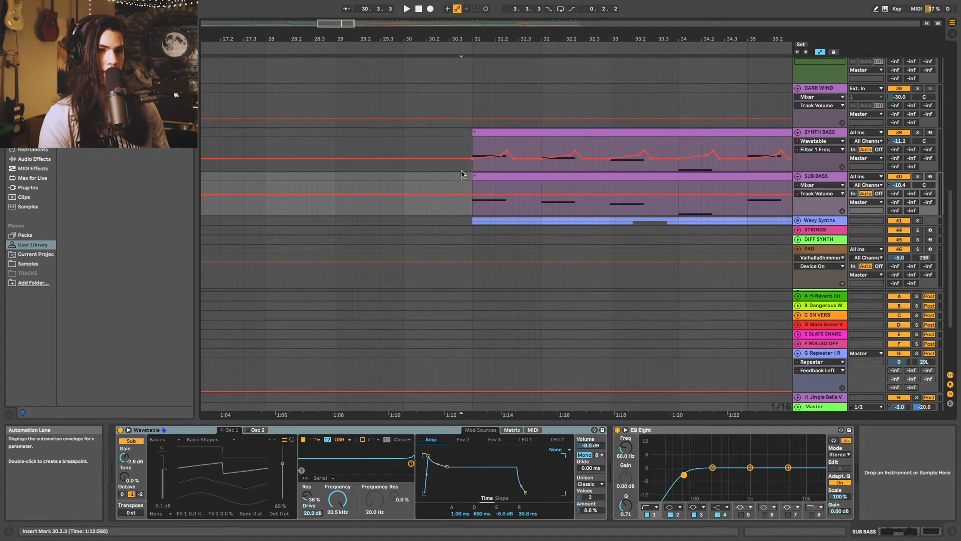
left_click(467, 150)
left_click(471, 135)
left_click(918, 132)
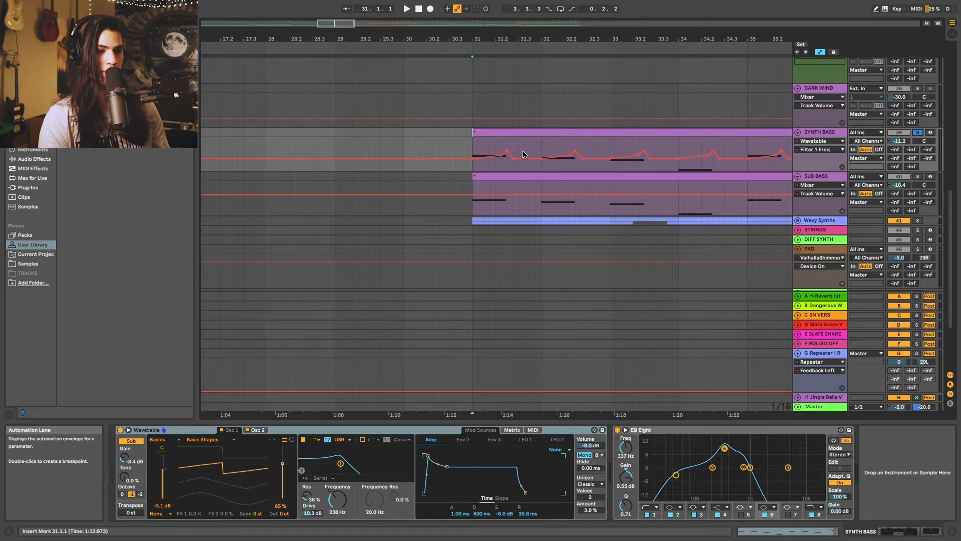
key("space")
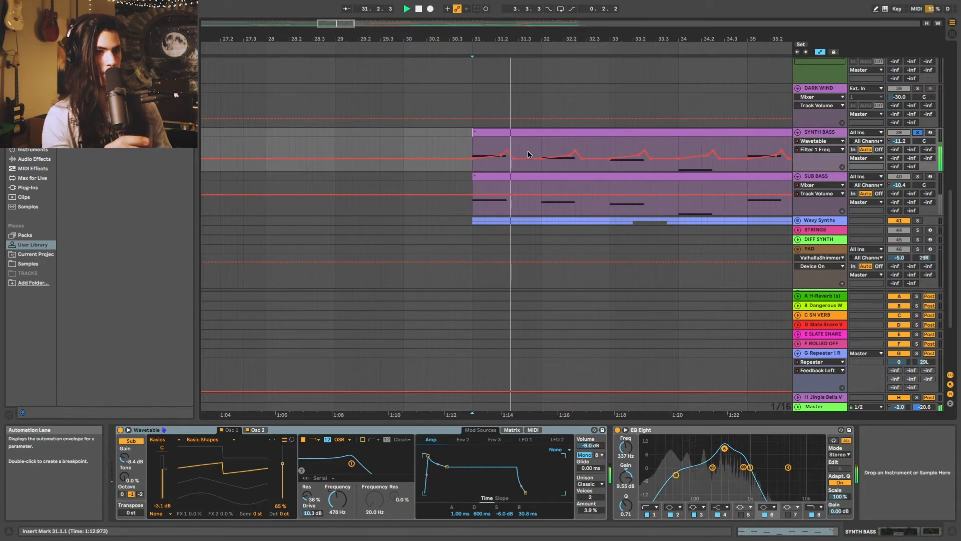
key("space")
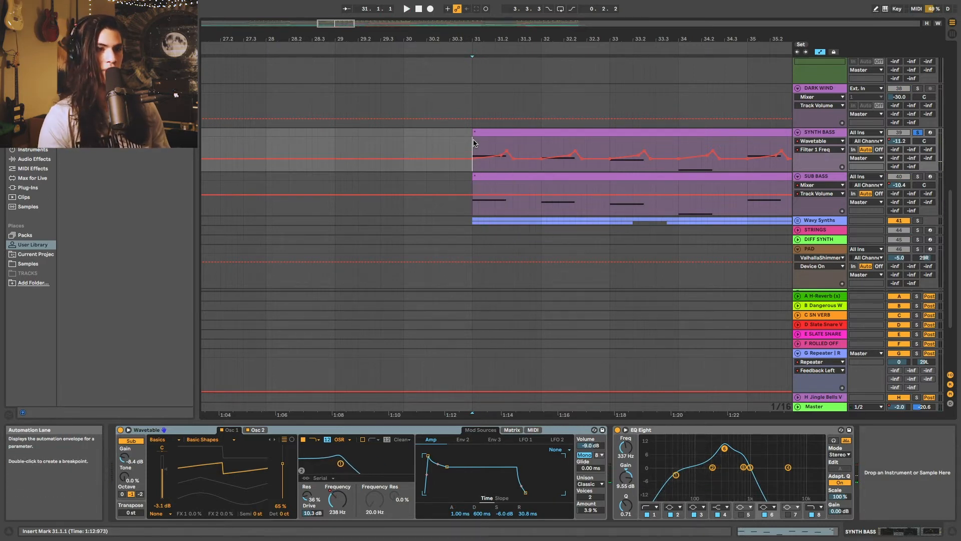
key("space")
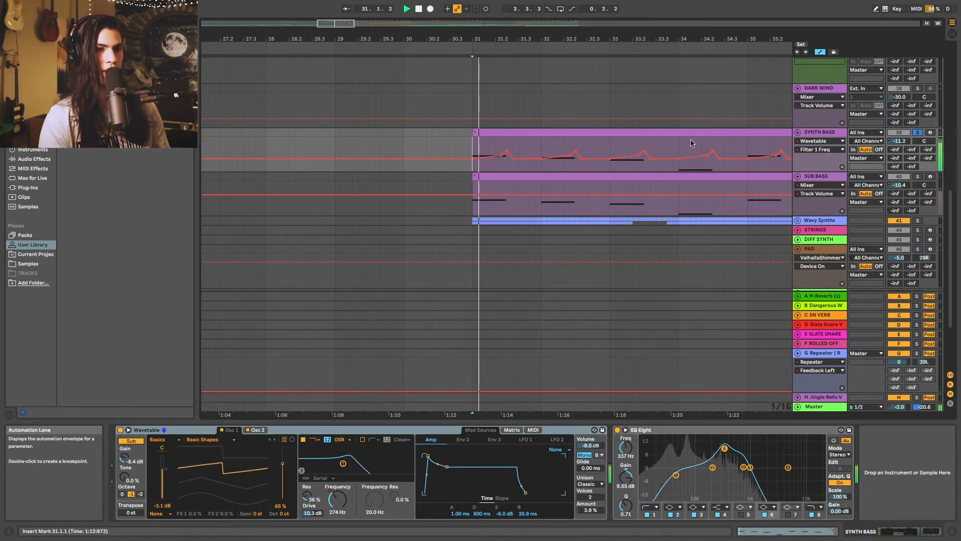
- Unsolo the SYNTH BASS track and play the full mix from 31.1.1
left_click(918, 132)
key("space")
key("space")
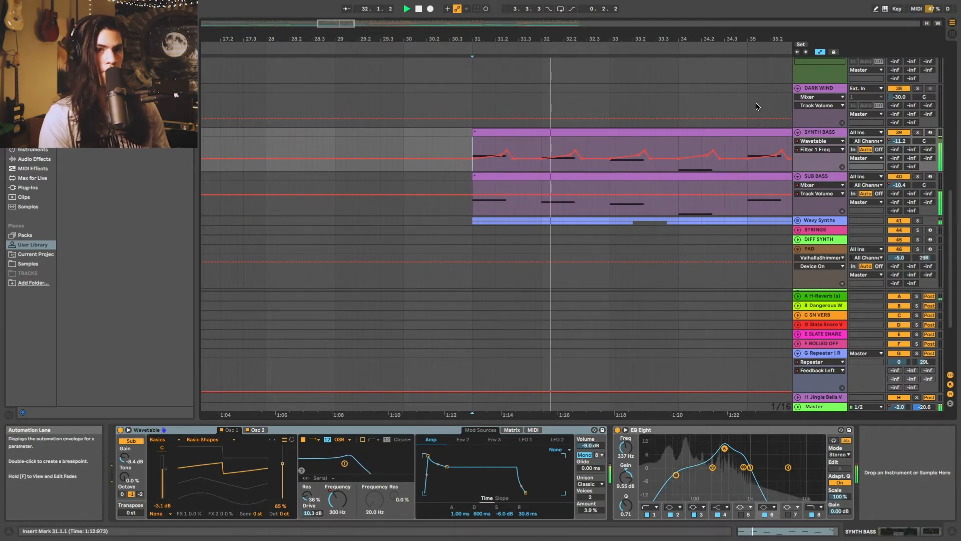
- Fold the DARK WIND, SYNTH BASS and SUB BASS tracks
left_click(798, 88)
left_click(798, 98)
left_click(799, 107)
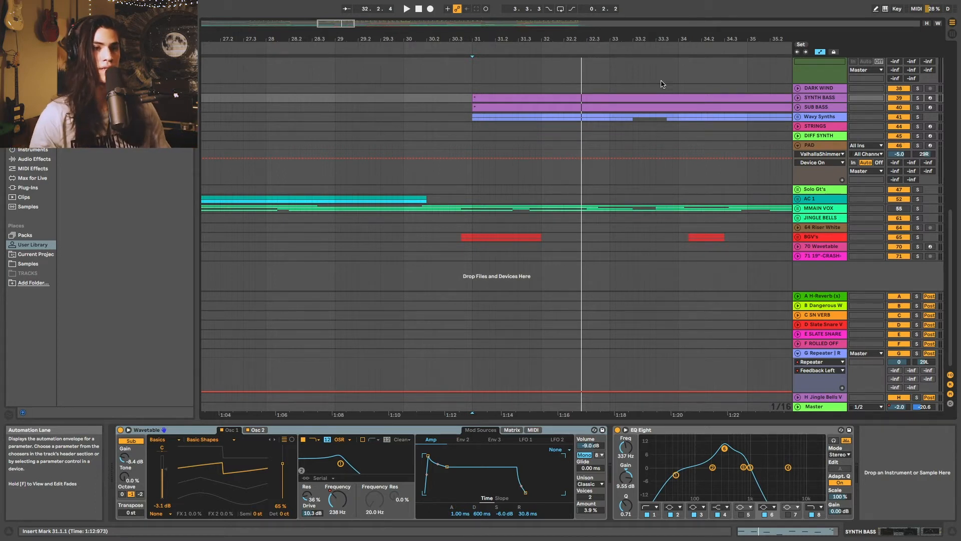
- Unfold the Wavy Synths group and play the mix from bar 31
left_click(798, 116)
scroll(575, 109, "down", 2)
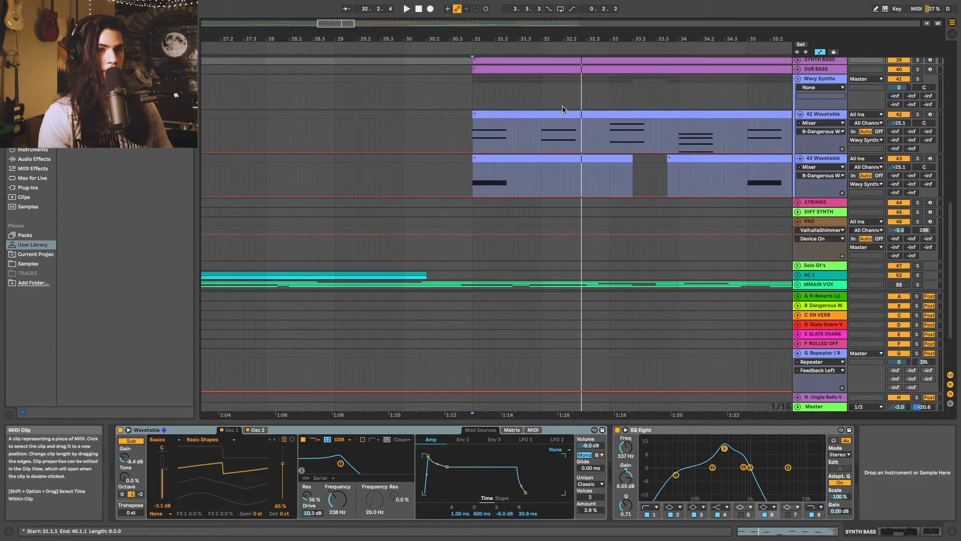
left_click(472, 47)
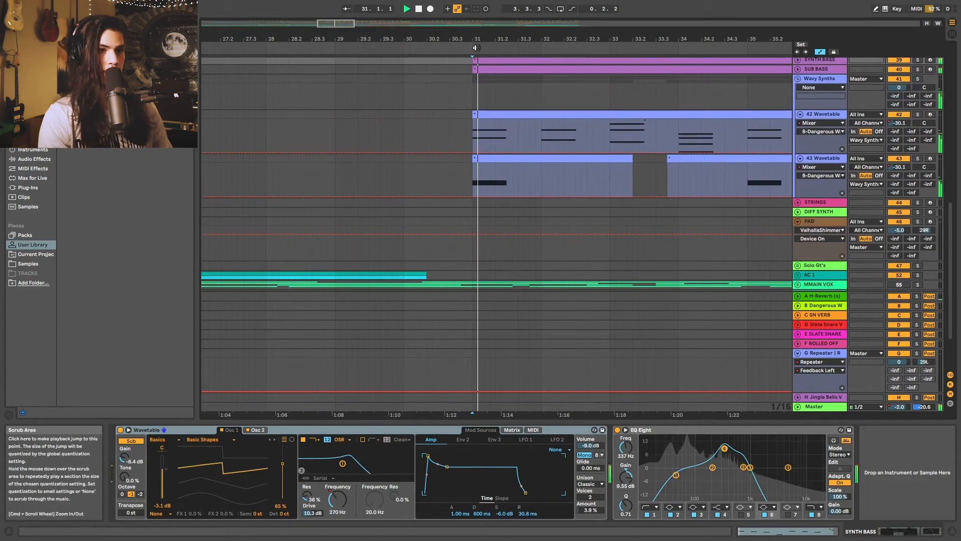
- Solo the Wavy Synths group and play it from around bar 31
left_click(918, 79)
key("space")
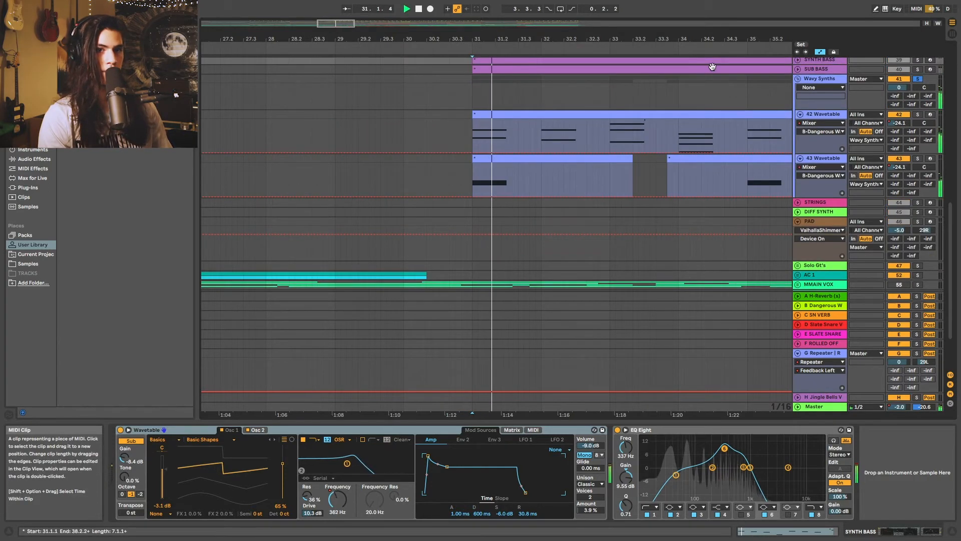
key("space")
key("space")
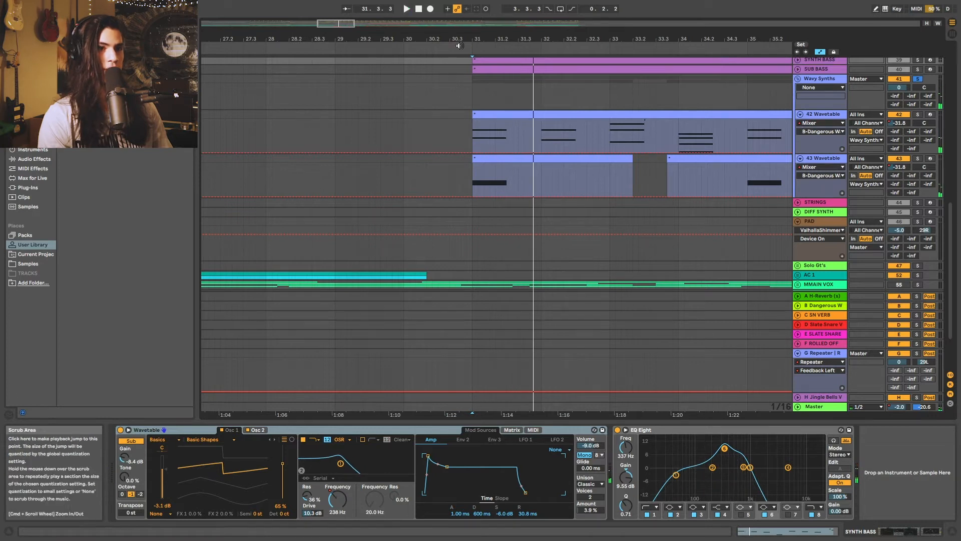
key("space")
- Show the Track Volume automation on the 42 Wavetable and 43 Wavetable tracks
left_click(823, 131)
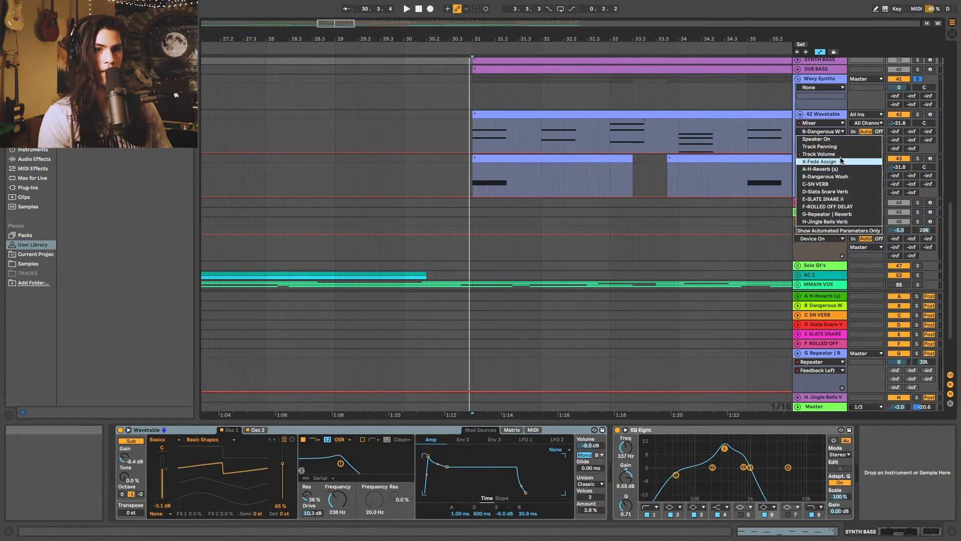
left_click(819, 154)
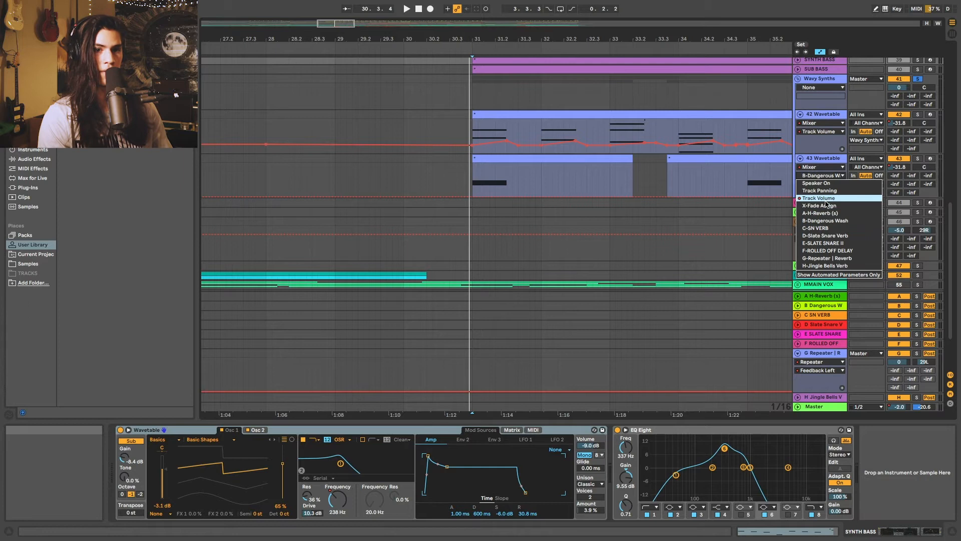
left_click(819, 198)
- Play the soloed Wavy Synths from 31.1.1 and again from 33.1.1 to hear the volume swells
left_click(475, 171)
key("space")
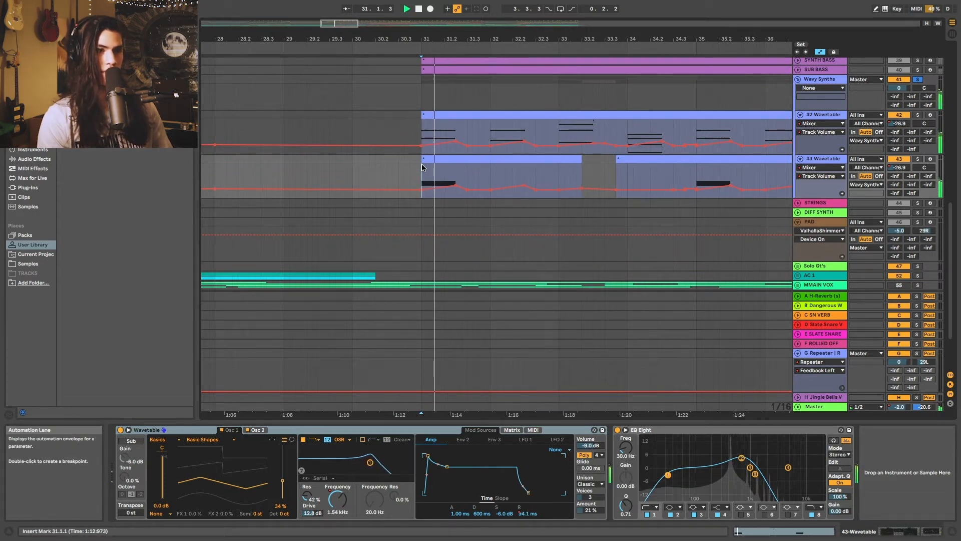
left_click(475, 159)
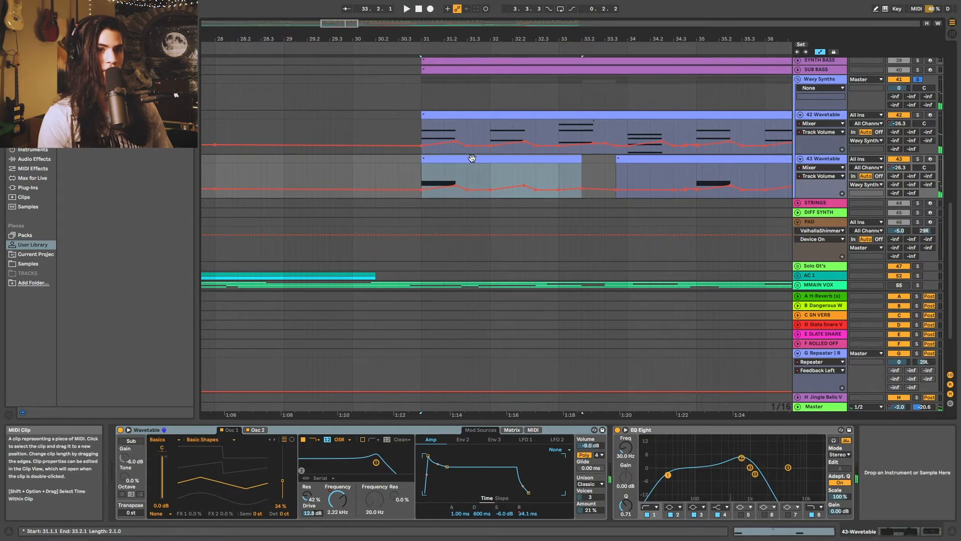
left_click(405, 173)
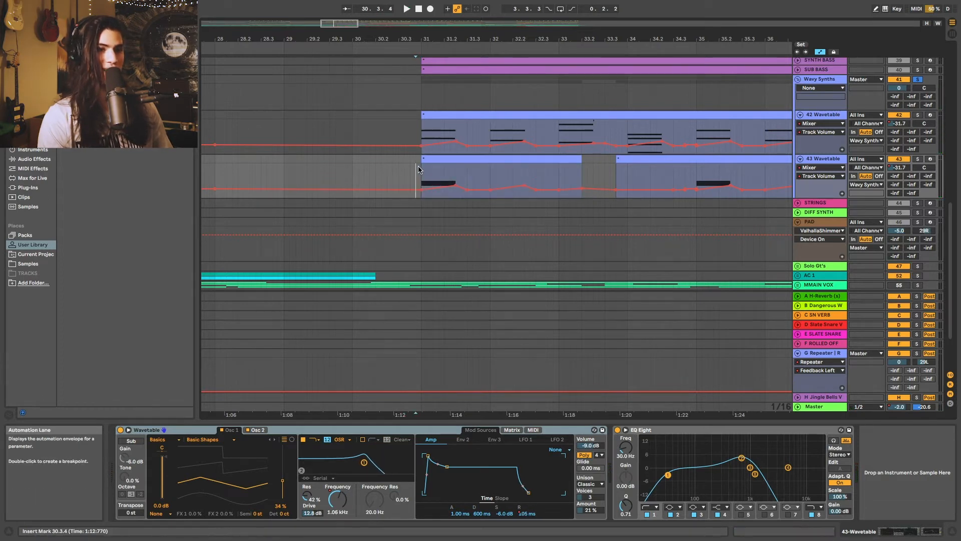
key("space")
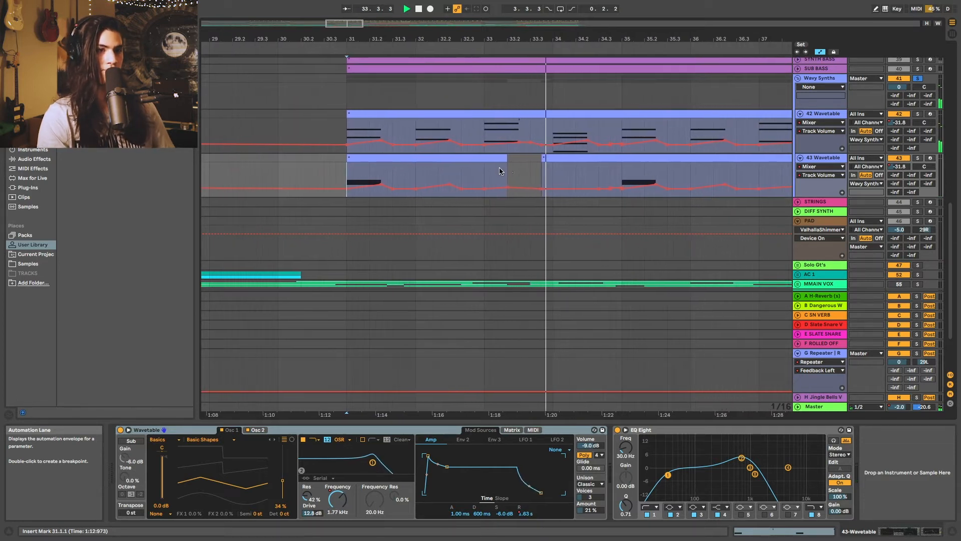
left_click(459, 124)
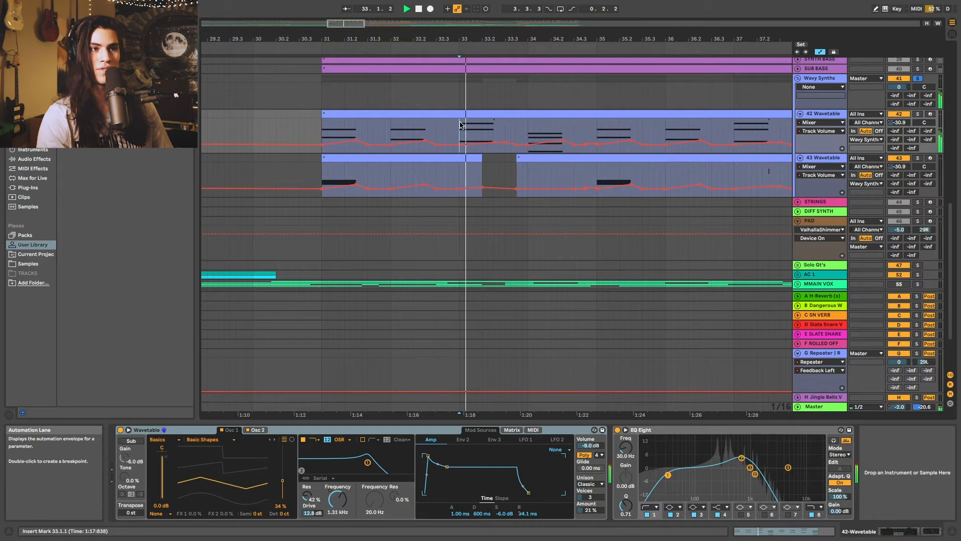
key("space")
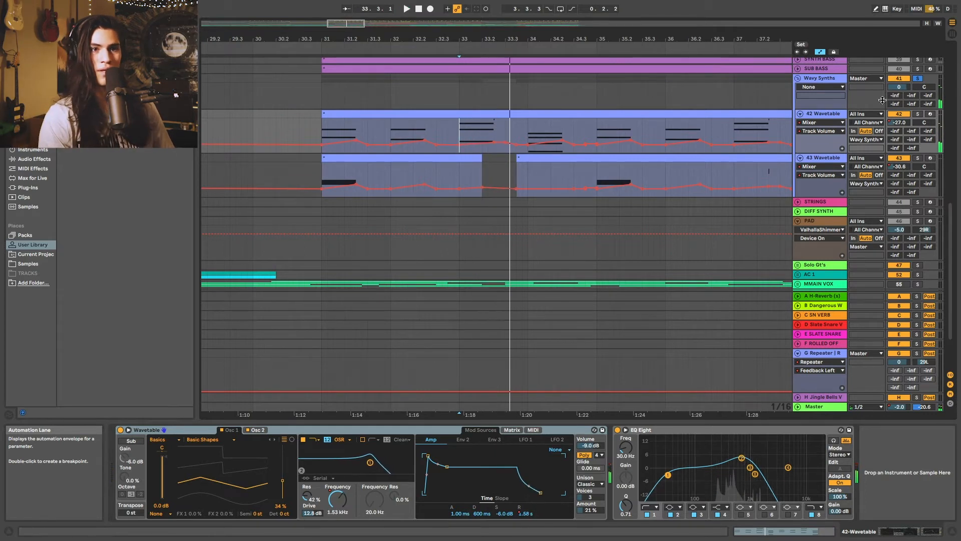
- Unsolo the Wavy Synths group and play it within the full mix from 32.2.2
left_click(918, 79)
left_click(419, 94)
key("space")
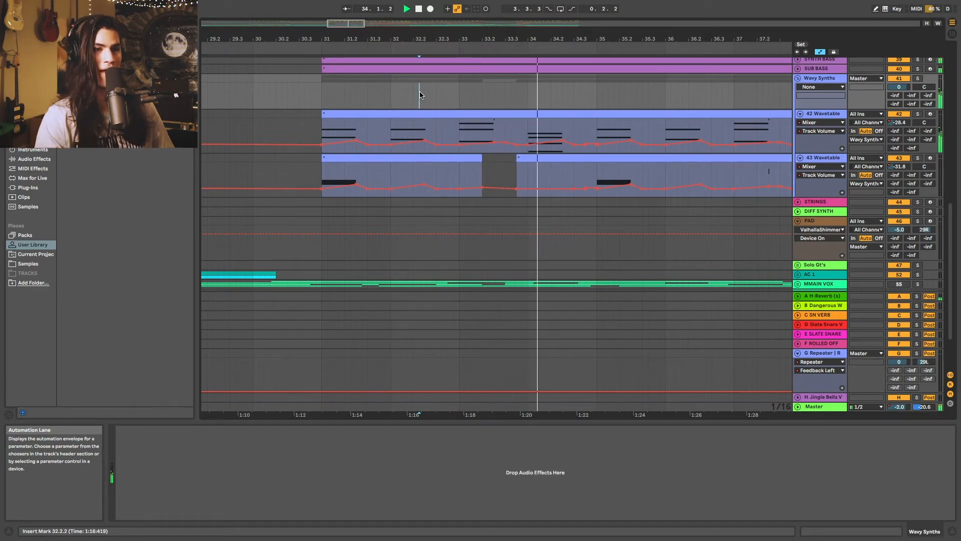
scroll(510, 246, "down", 2)
scroll(510, 245, "up", 4)
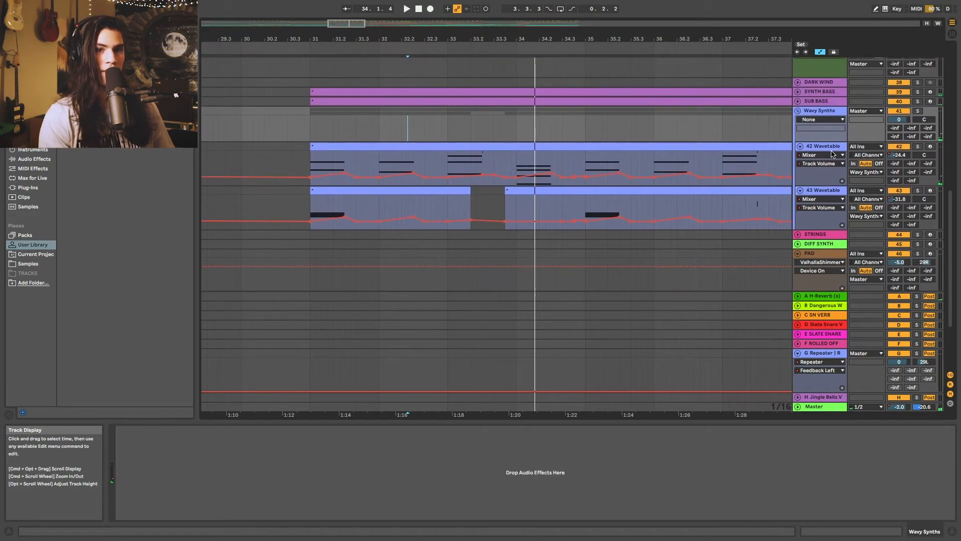
- Unfold the BGV's group and bring all its backing vocal clips from bar 30 on into view
scroll(498, 183, "down", 1)
scroll(478, 226, "down", 2)
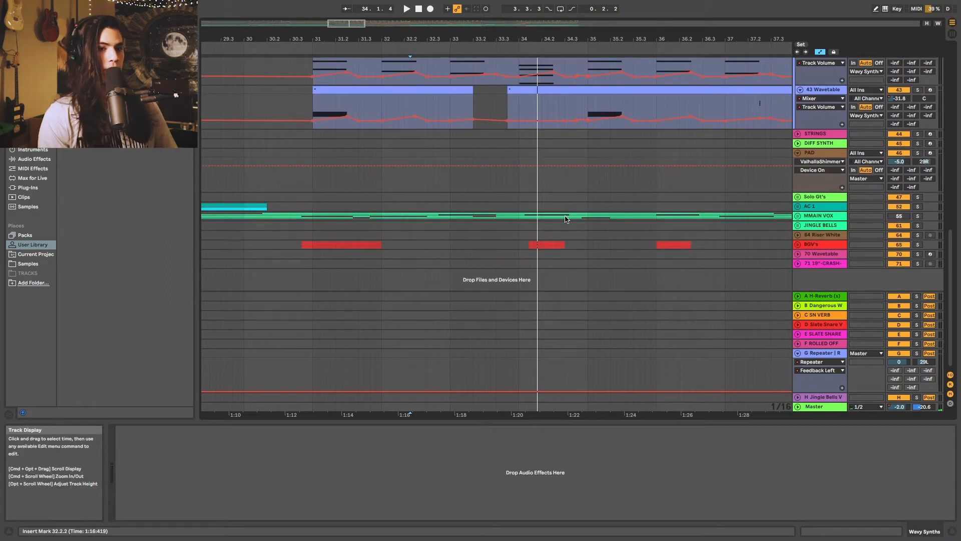
left_click(520, 244)
left_click(798, 245)
scroll(651, 248, "down", 5)
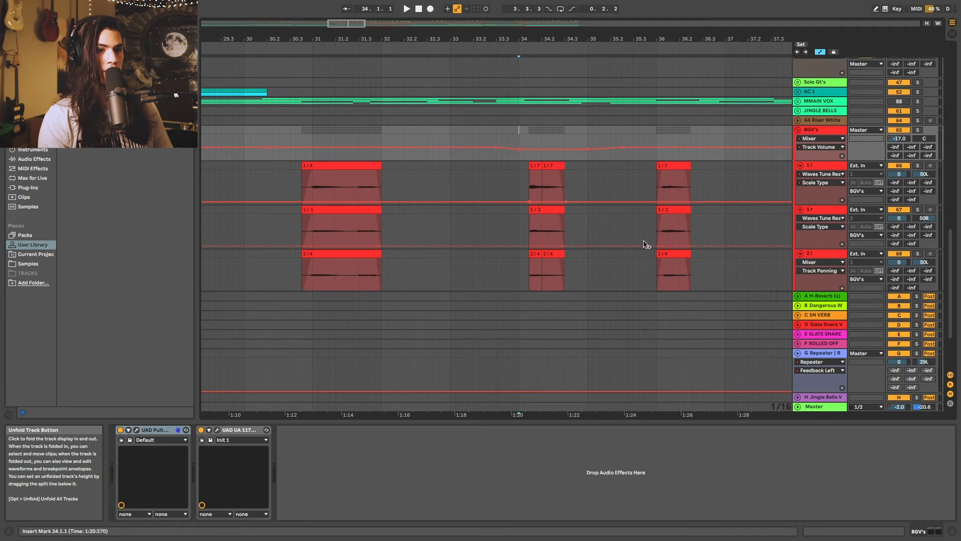
scroll(621, 256, "left", 3)
scroll(601, 210, "left", 1)
scroll(609, 146, "up", 1)
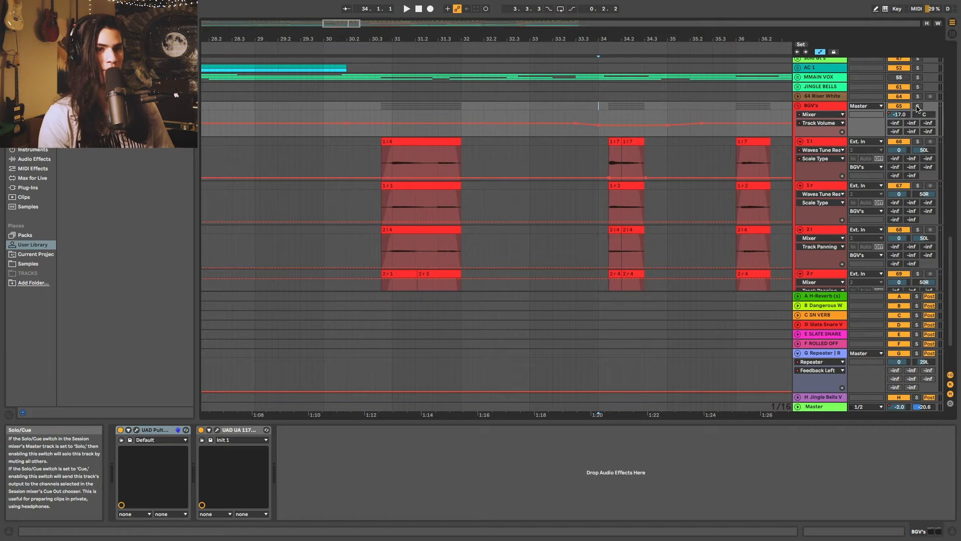
scroll(515, 184, "down", 1)
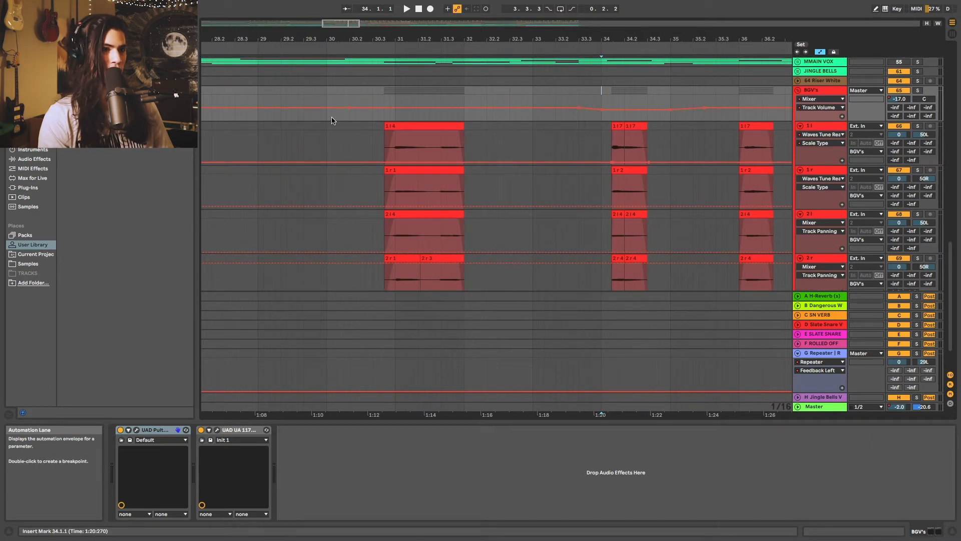
- Play from about bar 30 to hear the BGV's entering just before bar 31
left_click(358, 161)
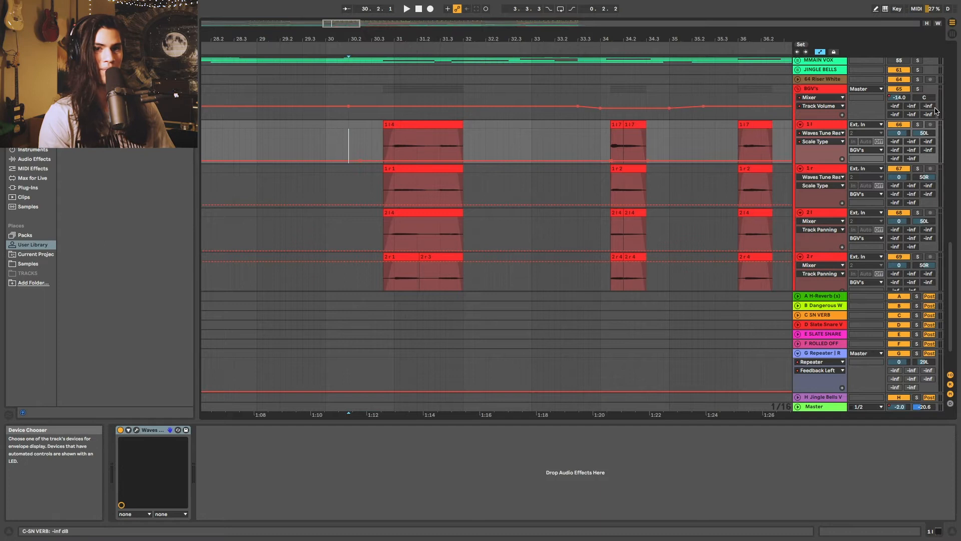
left_click(918, 88)
left_click(918, 88)
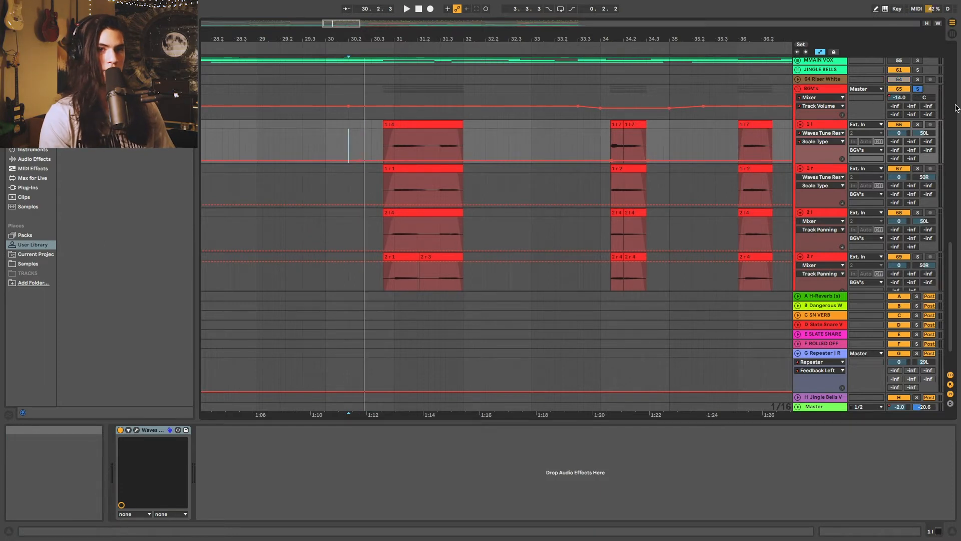
left_click(330, 140)
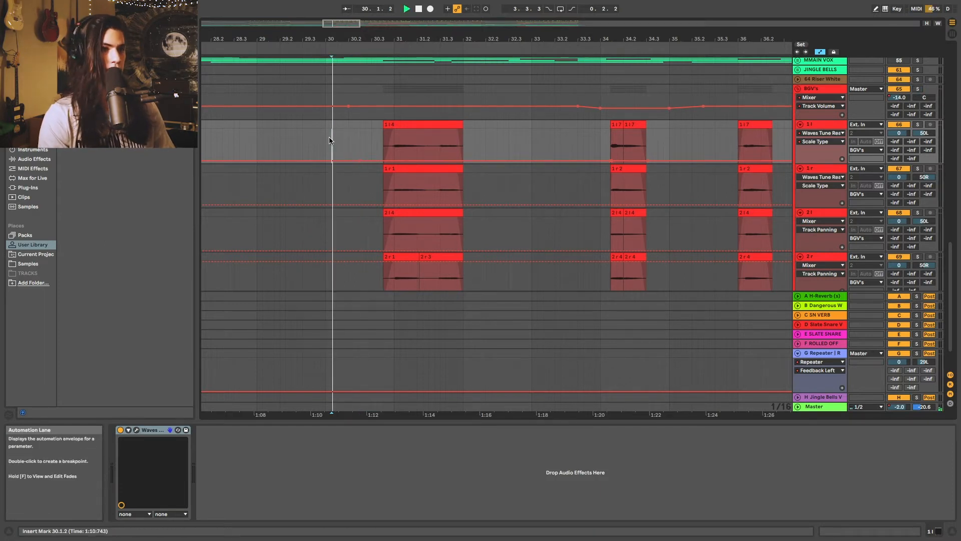
- Solo the BGV's group and play its vocal clips from 30.3.1 to hear the first phrase alone
left_click(918, 89)
left_click(373, 134)
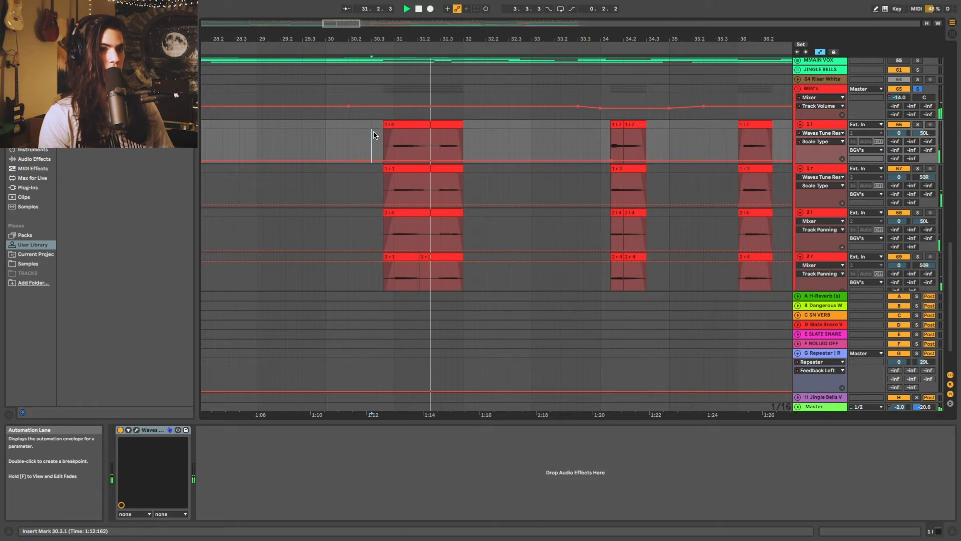
left_click(543, 134)
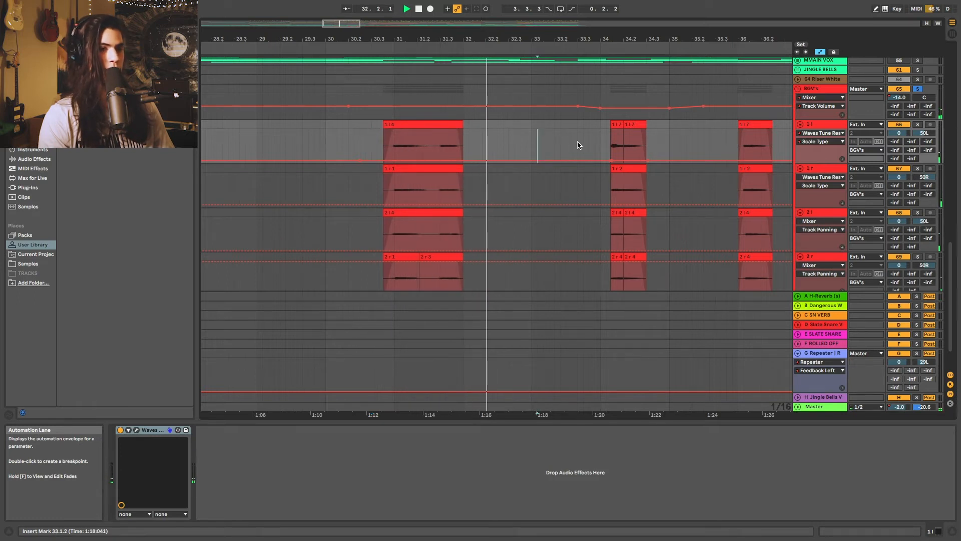
- Toggle the BGV's solo during playback from bar 33 to bar 38 to compare the vocals alone and in the mix
left_click(918, 88)
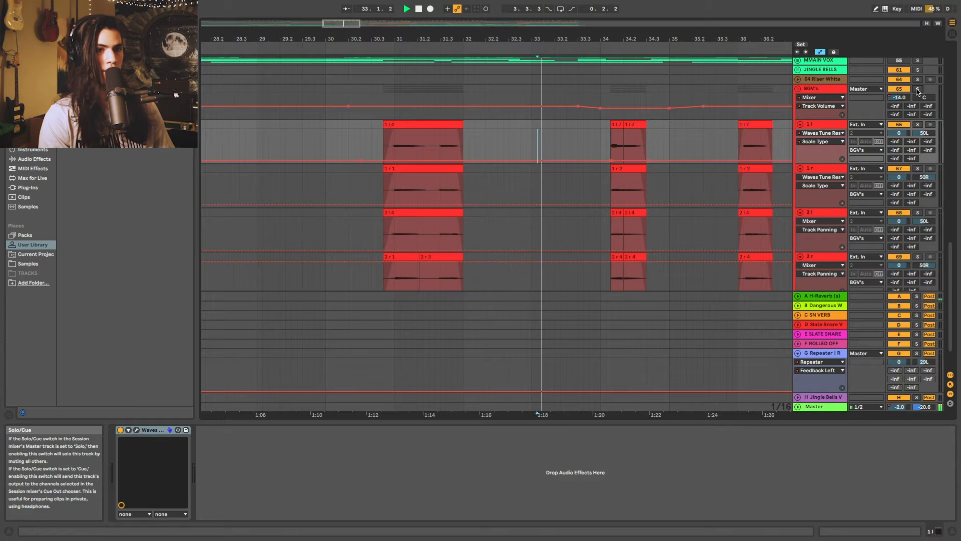
left_click(918, 90)
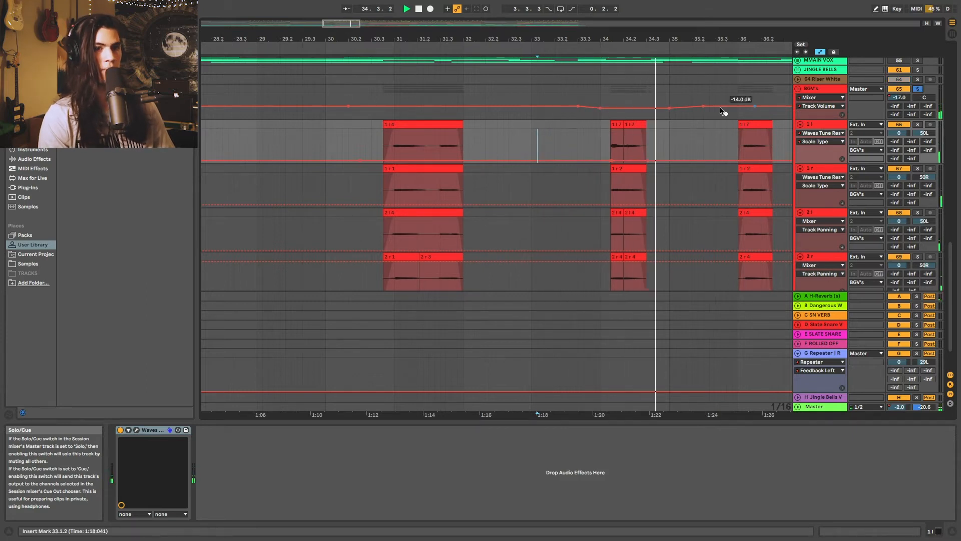
left_click(921, 90)
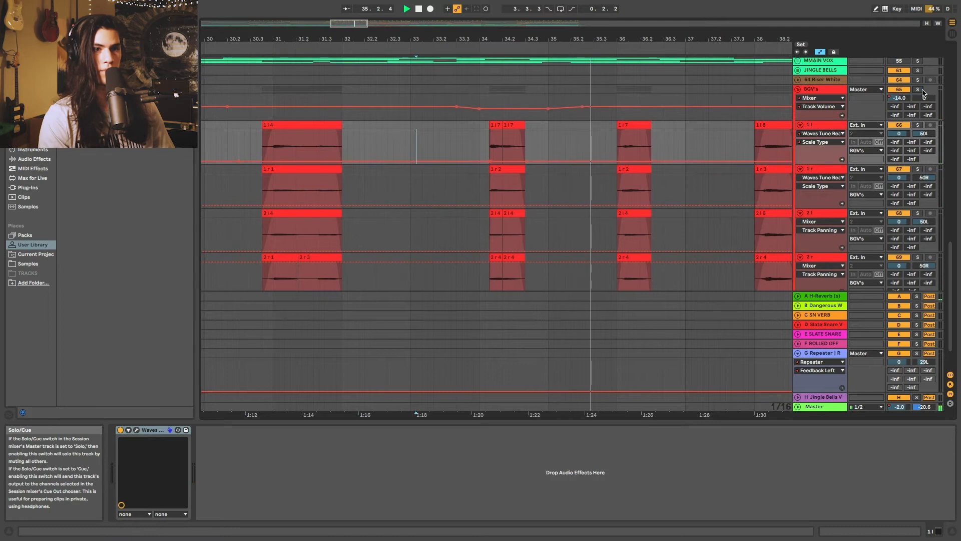
left_click(919, 90)
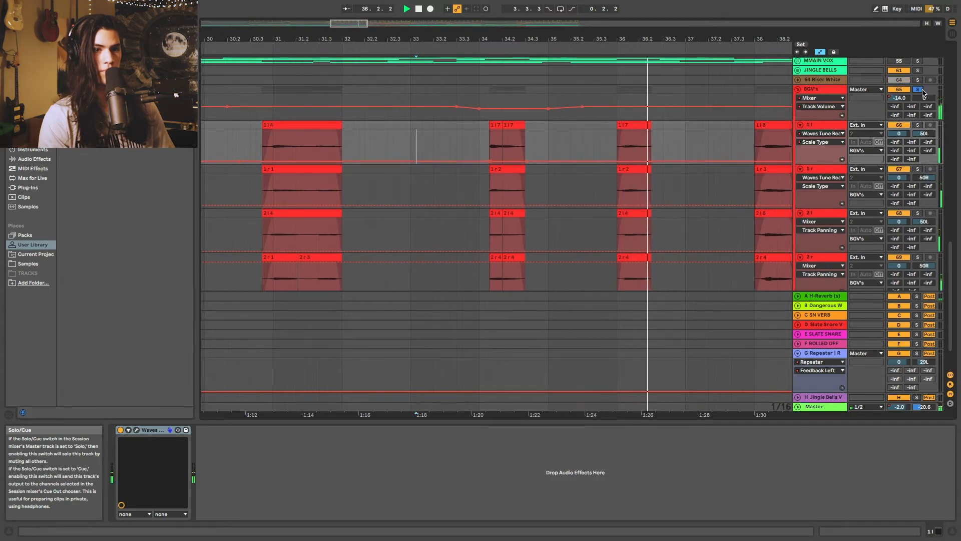
left_click(920, 90)
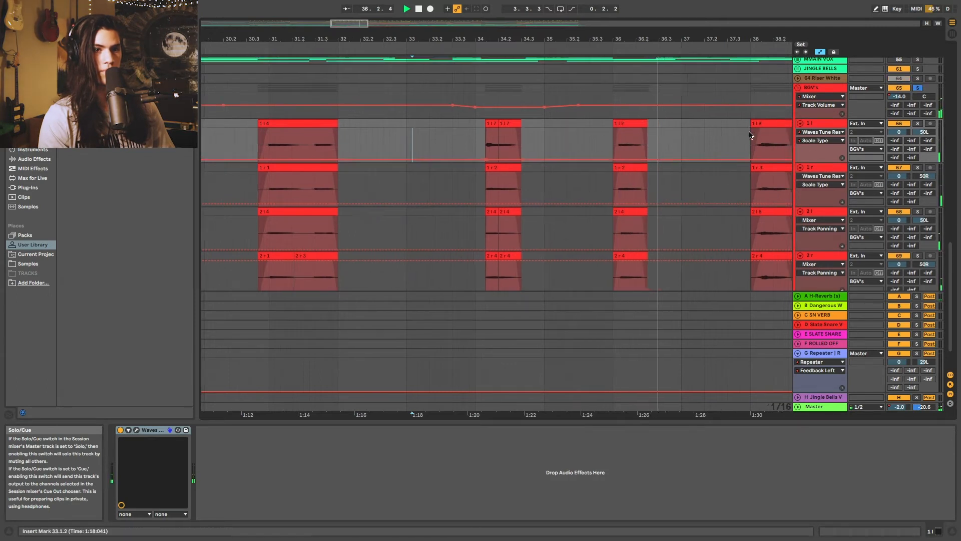
left_click(919, 88)
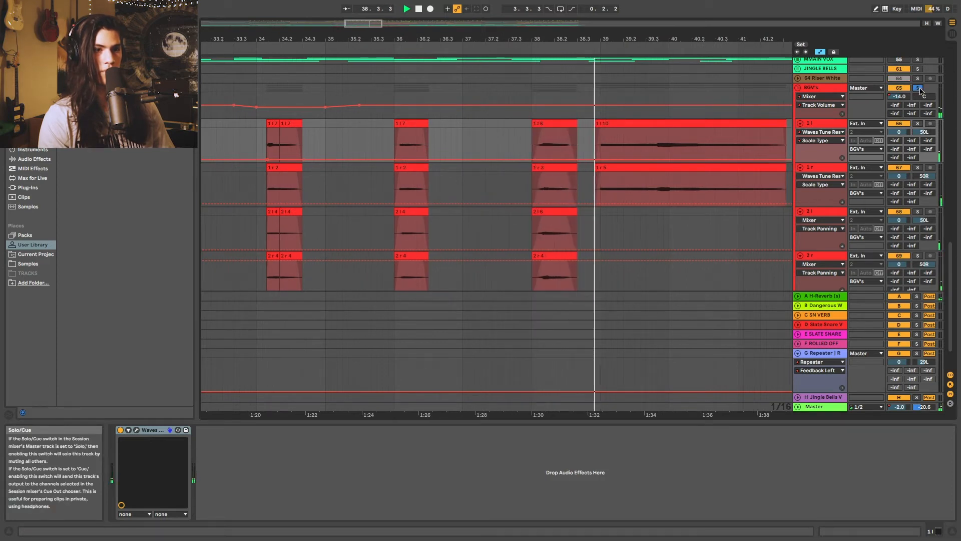
- Follow the BGV's clips from bar 39 to bar 42 during playback, switching the group's solo off and on again
scroll(699, 146, "right", 3)
scroll(699, 146, "down", 2)
scroll(699, 149, "up", 3)
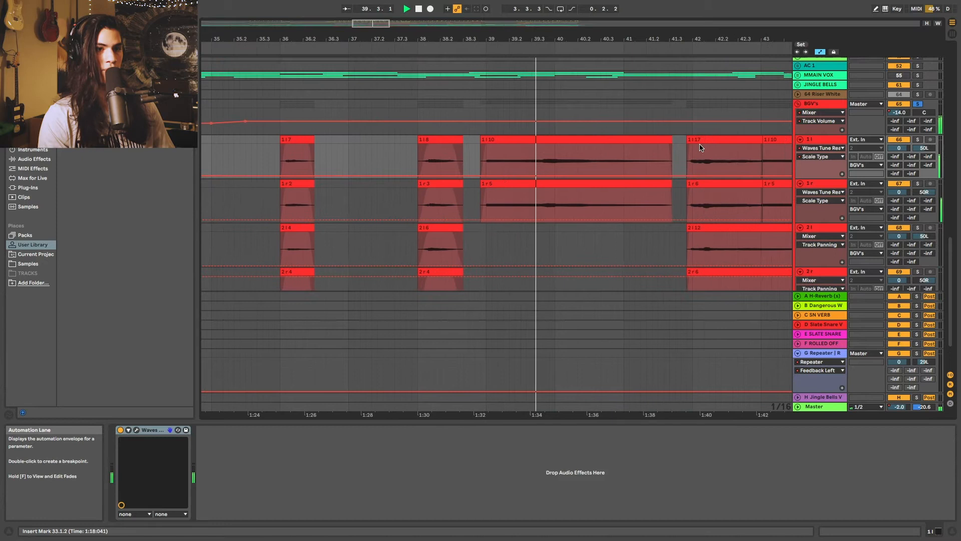
scroll(700, 148, "right", 2)
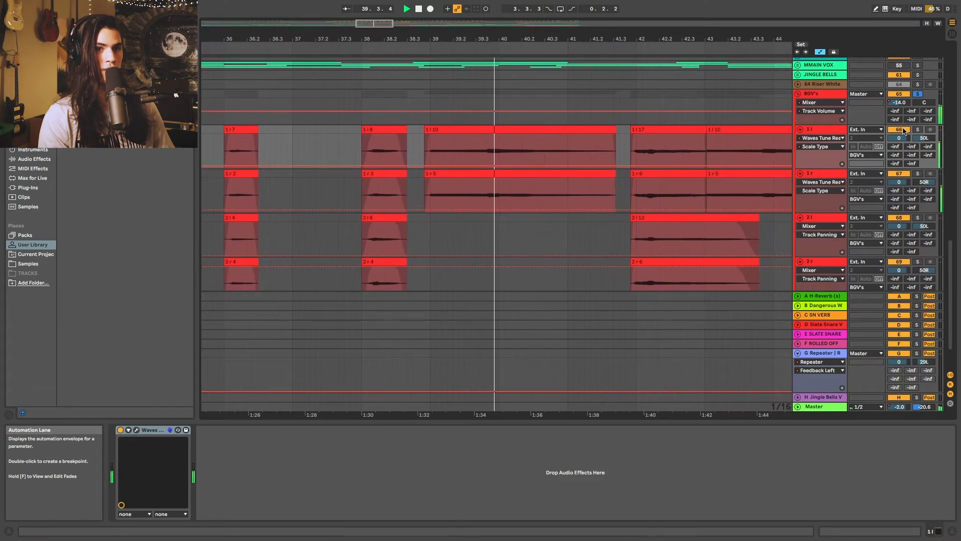
left_click(917, 94)
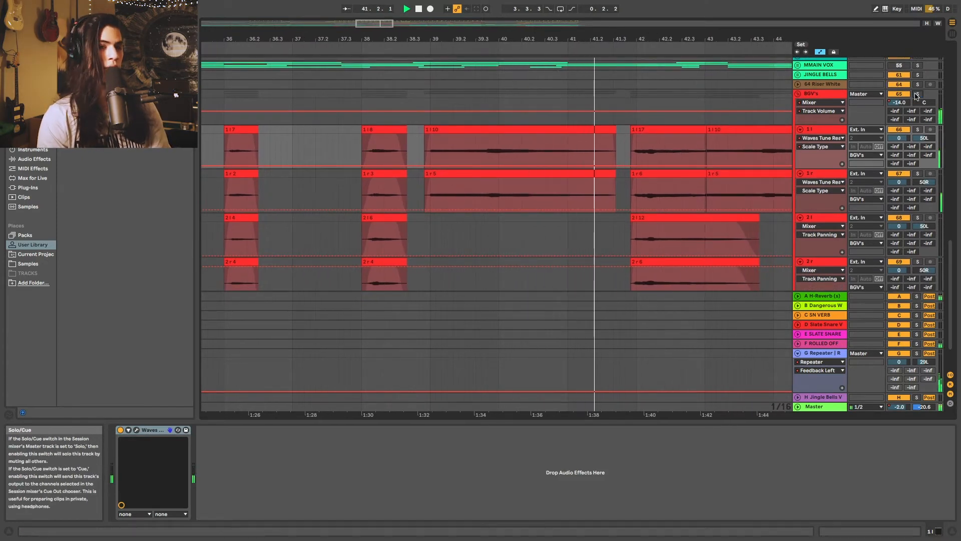
scroll(705, 150, "right", 2)
scroll(704, 150, "down", 1)
left_click(919, 80)
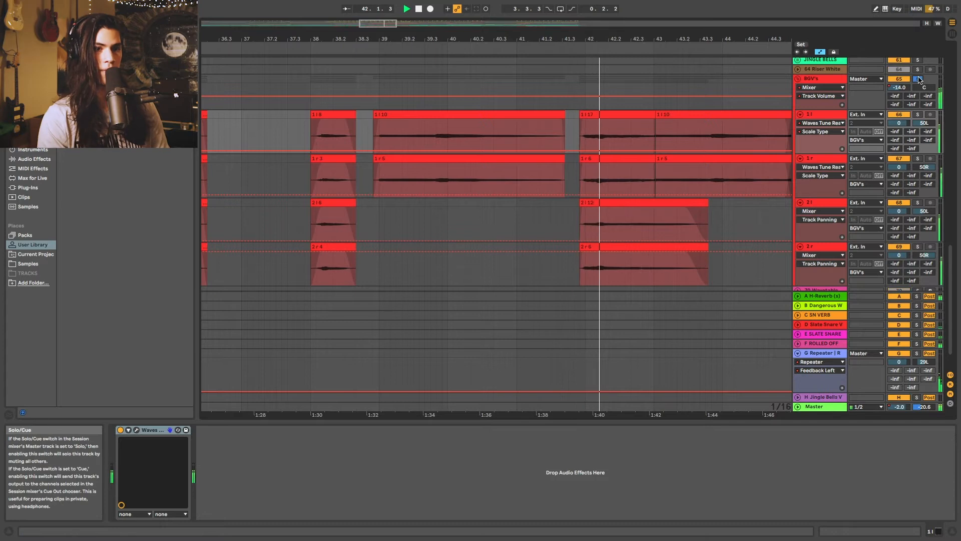
- Follow the soloed backing vocals past bar 43, unsolo the BGV's group and stop playback
scroll(746, 172, "right", 5)
scroll(745, 172, "down", 3)
scroll(749, 171, "up", 3)
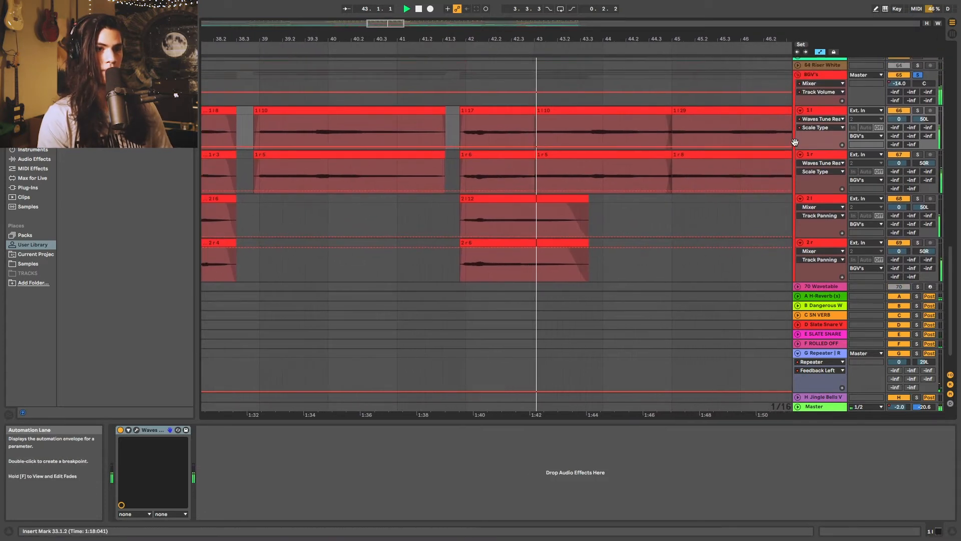
left_click(918, 75)
key("space")
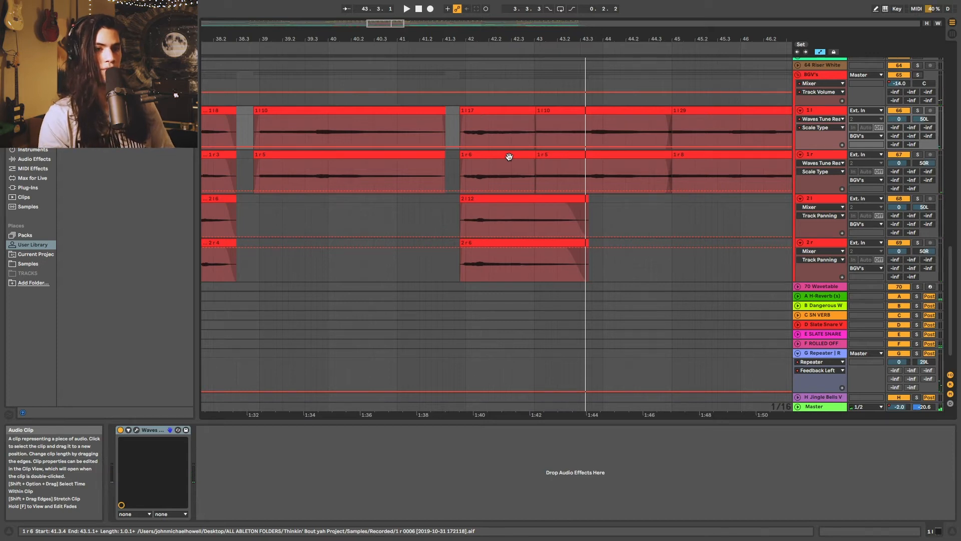
- Play from just before bar 47, solo the BGV's group around bar 48, and unsolo it to hear the full mix
scroll(527, 163, "right", 7)
left_click_drag(631, 39, 630, 20)
scroll(615, 91, "right", 3)
scroll(600, 87, "up", 2)
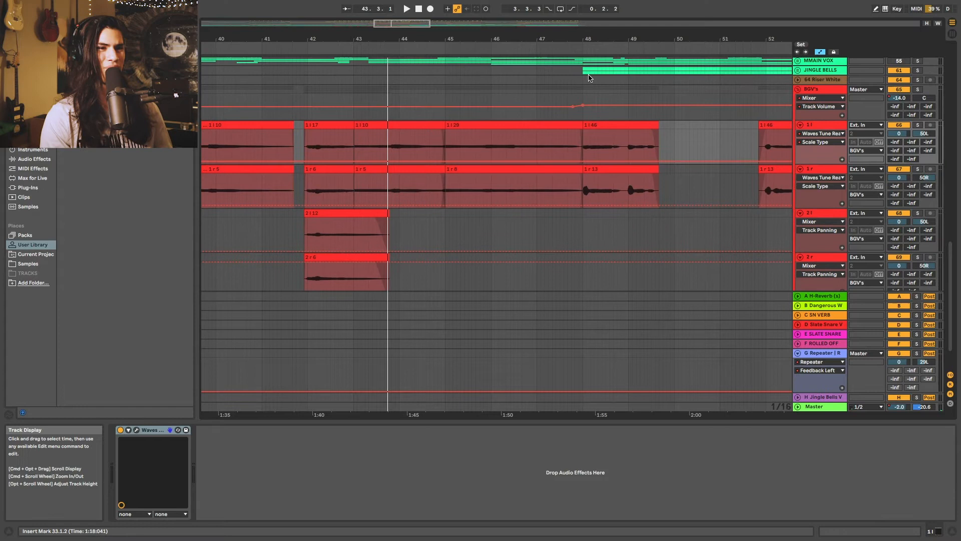
left_click(535, 48)
left_click(918, 90)
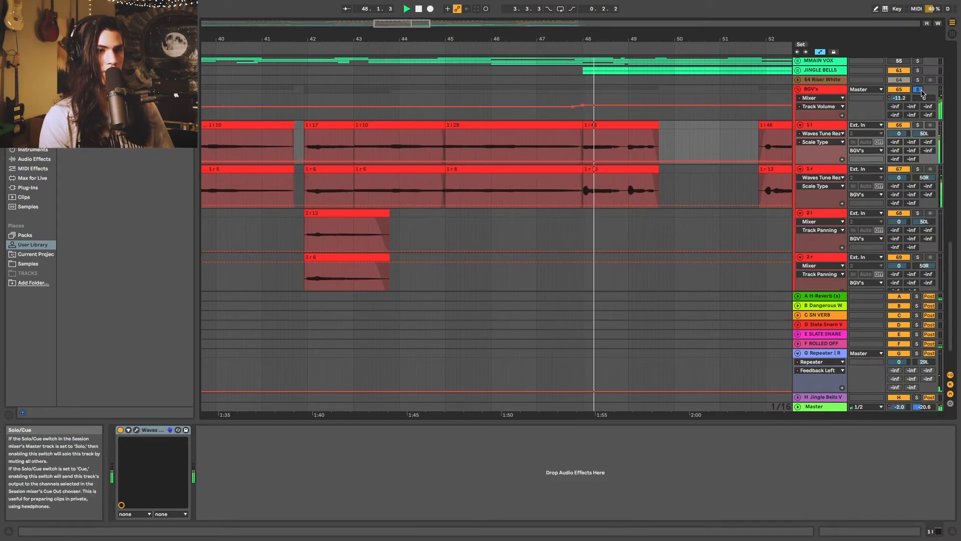
scroll(756, 96, "right", 2)
left_click(919, 90)
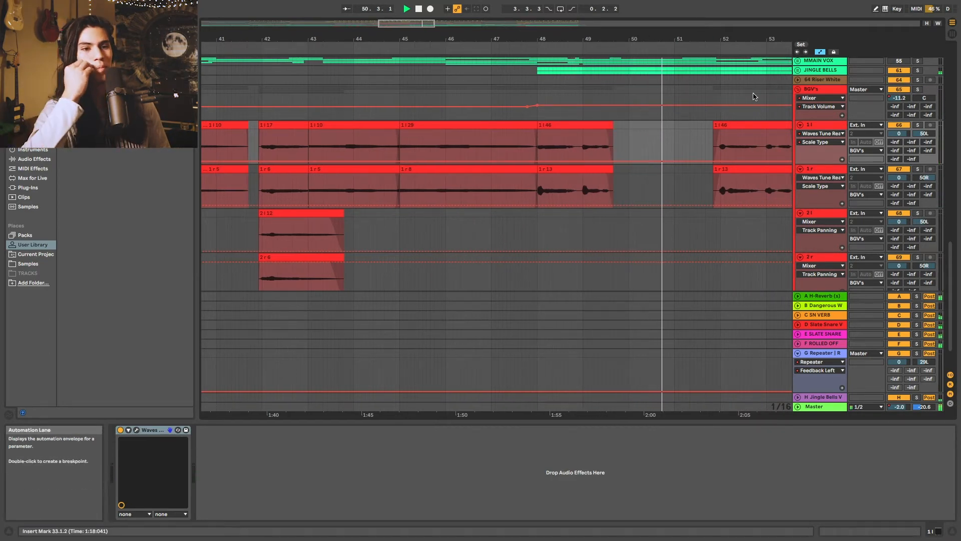
- Survey the BGV's clips and the other tracks between bars 35 and 73, and stop playback at bar 54
scroll(710, 124, "right", 3)
scroll(711, 126, "right", 1)
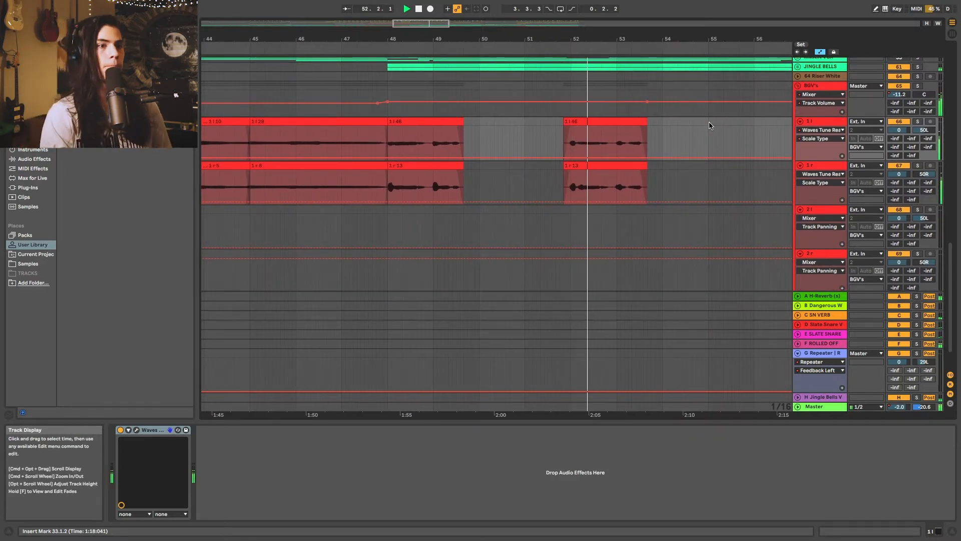
scroll(710, 124, "right", 4)
left_click_drag(485, 39, 487, 14)
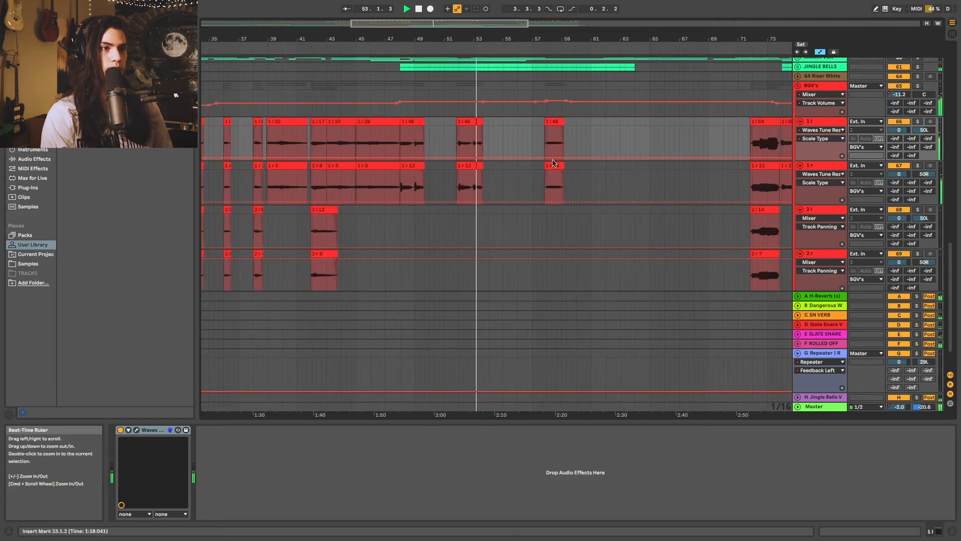
scroll(553, 165, "up", 10)
scroll(553, 165, "down", 2)
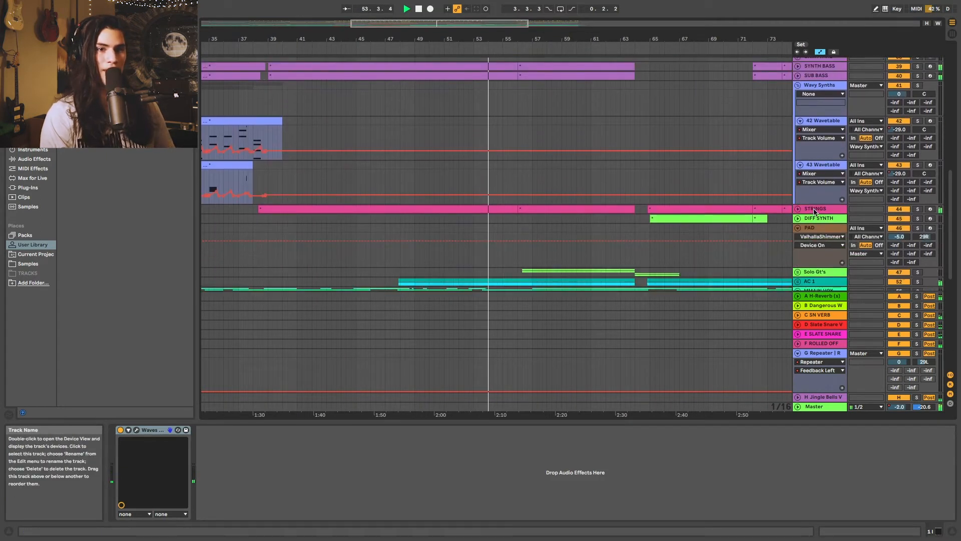
scroll(815, 212, "down", 3)
scroll(560, 216, "down", 3)
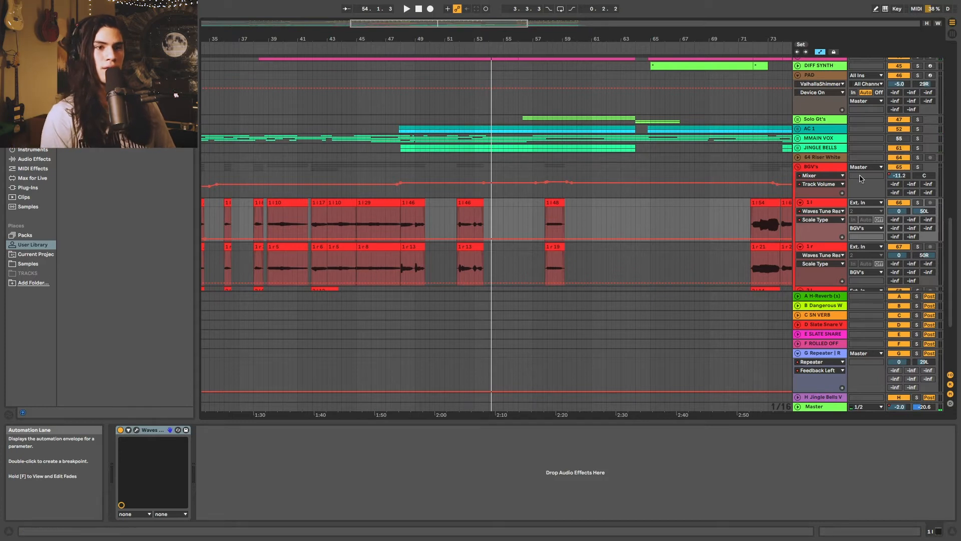
- Unfold the JINGLE BELLS group and play it soloed from just before bar 48
left_click(798, 148)
scroll(559, 173, "down", 2)
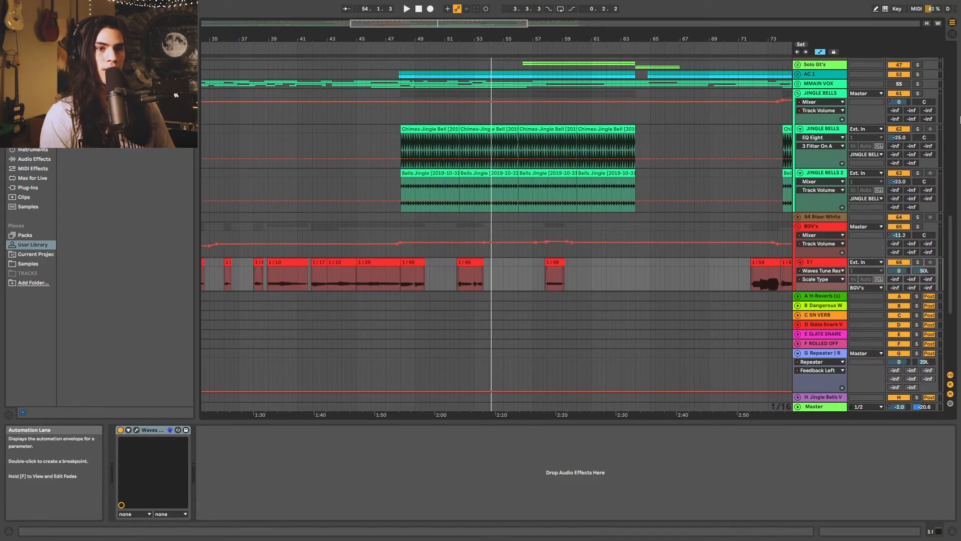
left_click_drag(392, 38, 401, 41)
left_click(391, 46)
left_click(918, 94)
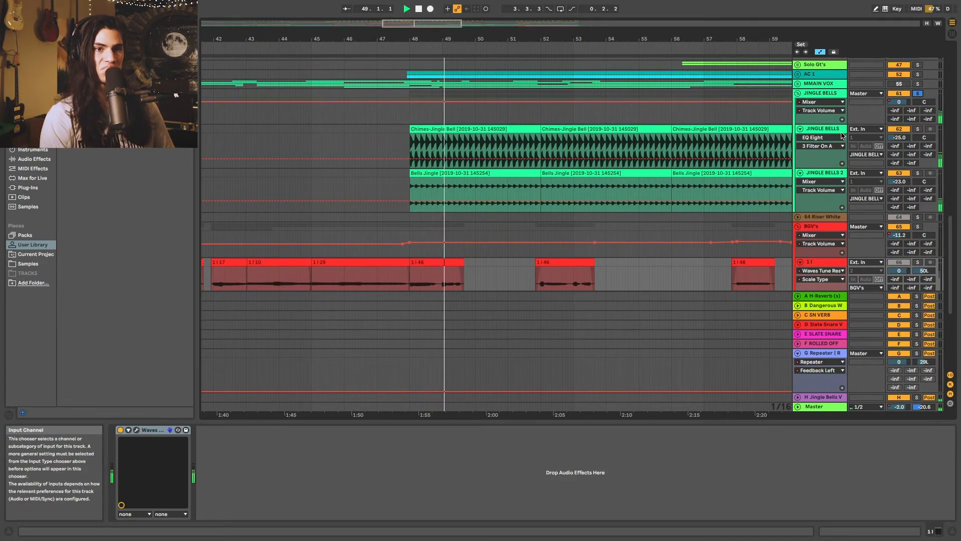
- Examine the EQ Eight on the JINGLE BELLS 2 and JINGLE BELLS tracks and the group's list of automation parameters
left_click(828, 167)
left_click(828, 169)
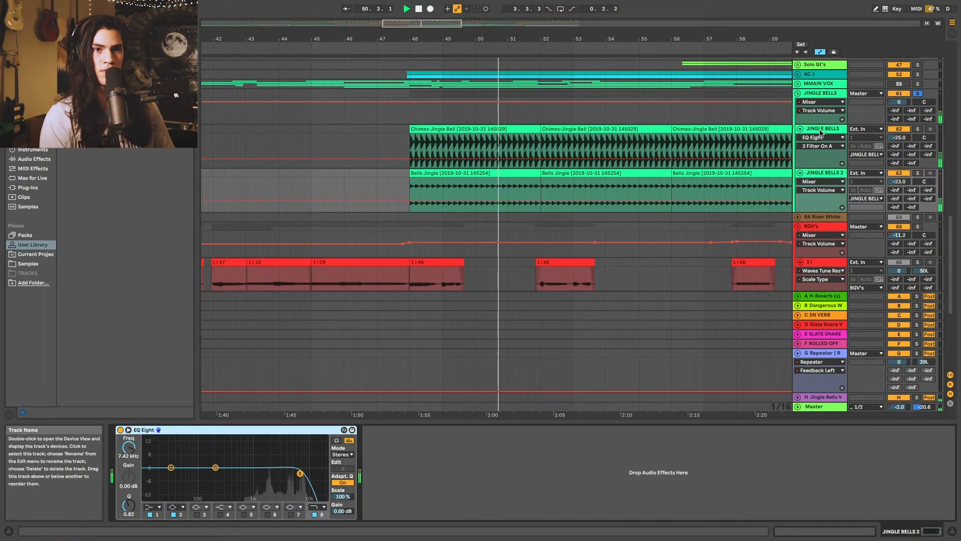
left_click(821, 101)
left_click(816, 116)
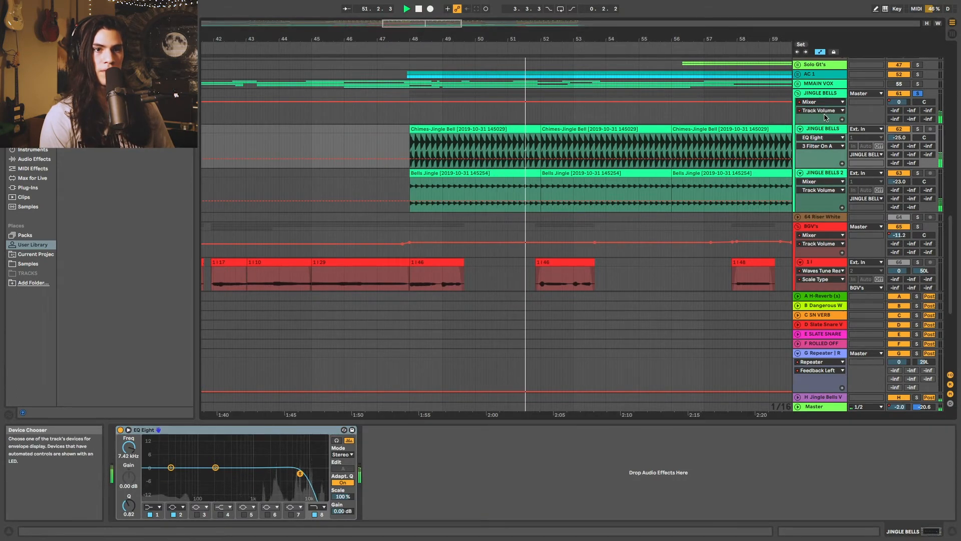
left_click(821, 110)
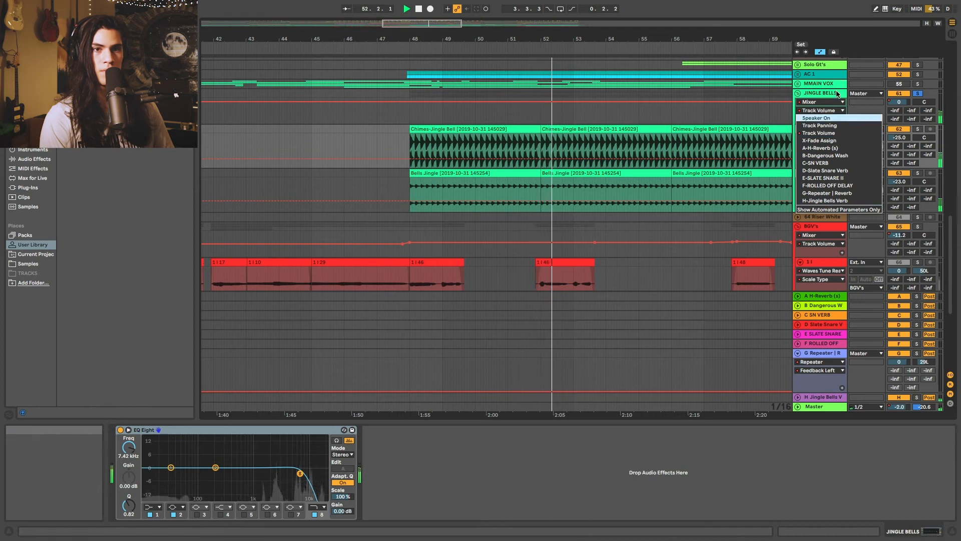
left_click(837, 130)
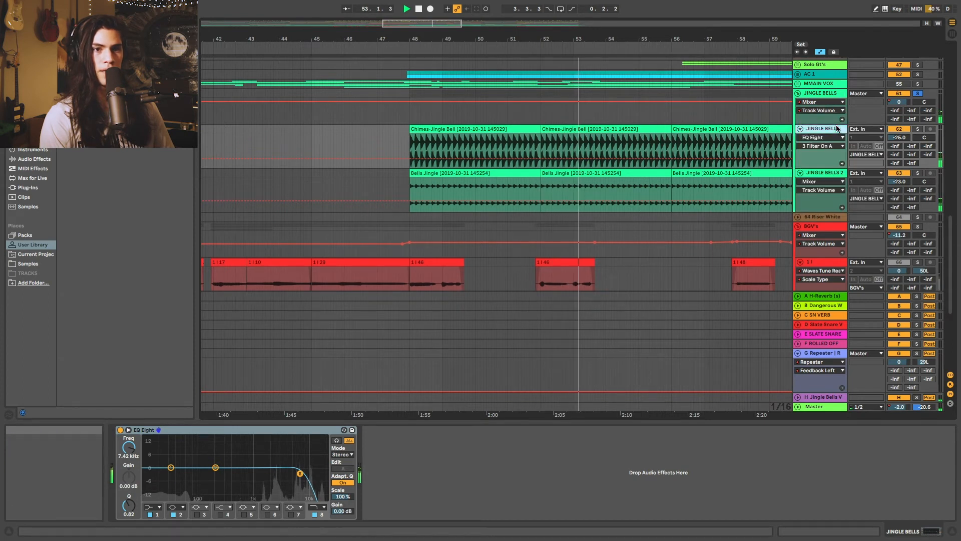
- Inspect the VerbSuite Classics reverb on the H Jingle Bells Verb return in Session View, close it and return to Arrangement View
key("Tab")
scroll(489, 147, "right", 15)
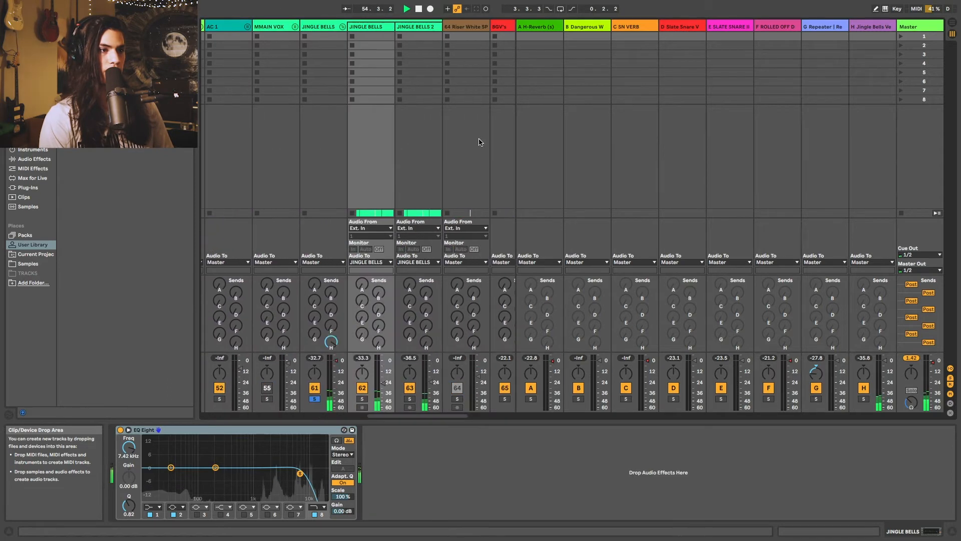
left_click(874, 28)
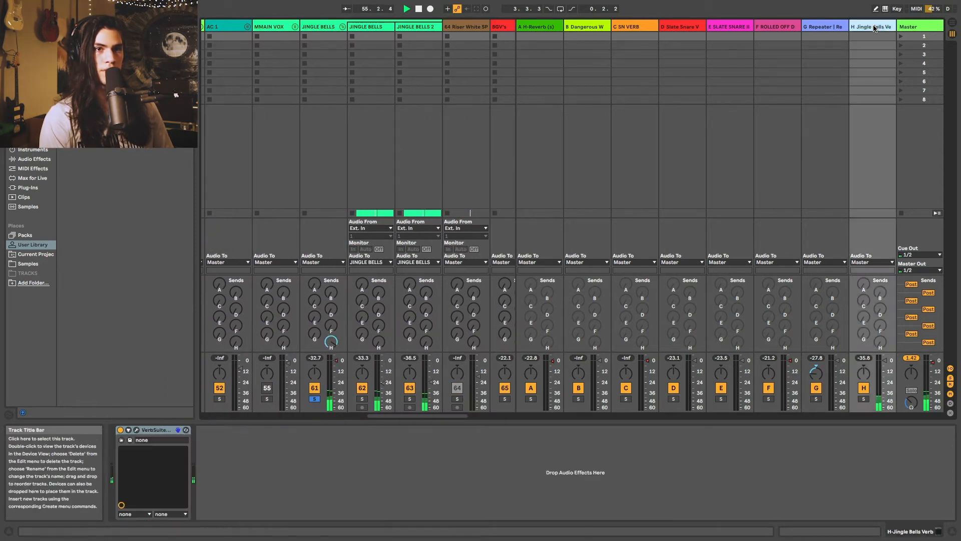
left_click(136, 430)
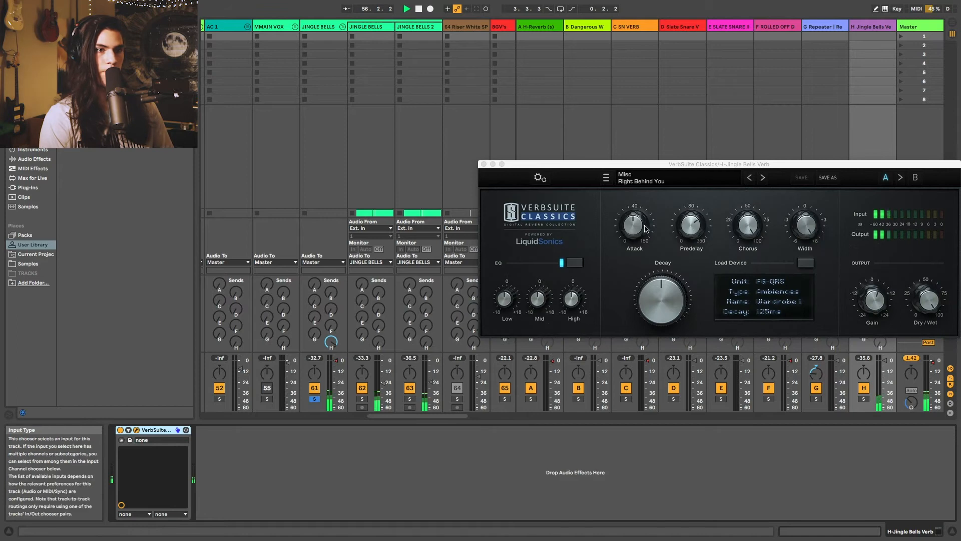
left_click_drag(628, 170, 540, 160)
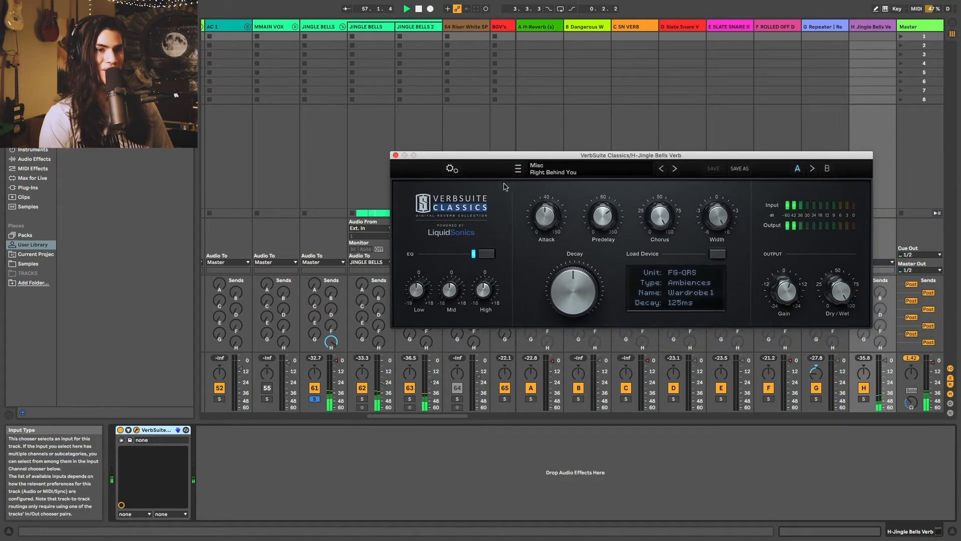
left_click(394, 154)
key("Tab")
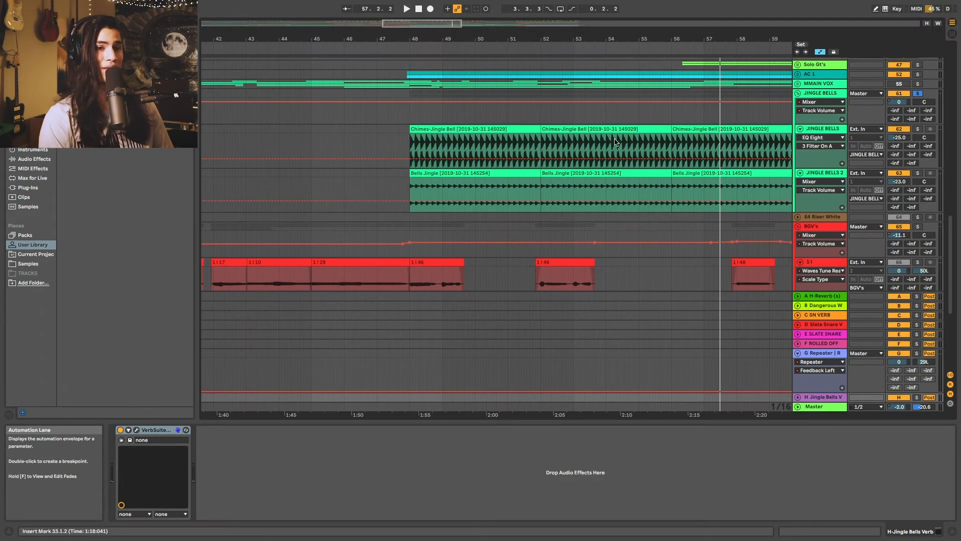
- Examine the device chains of the DIFF SYNTH and STRINGS tracks
scroll(715, 175, "right", 3)
scroll(751, 150, "up", 2)
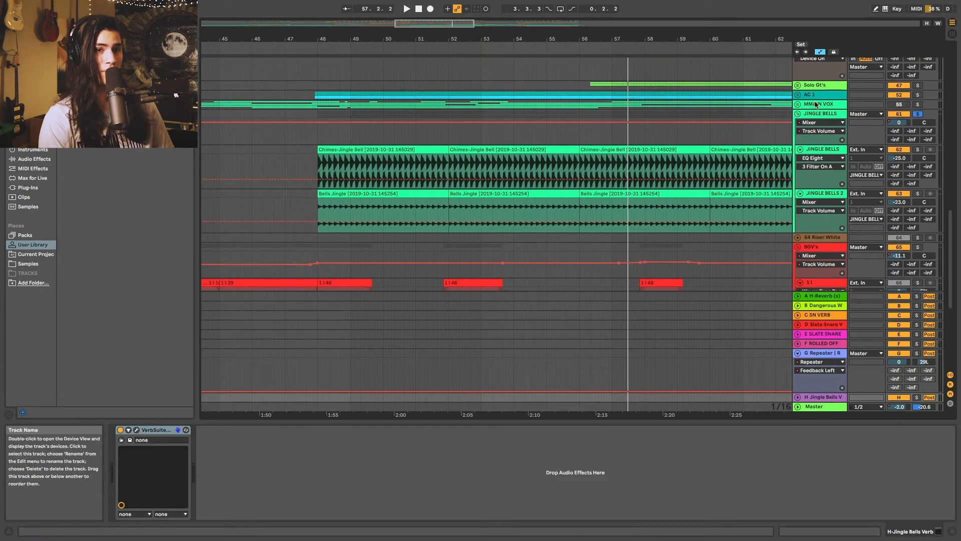
scroll(811, 115, "up", 2)
left_click(814, 125)
scroll(816, 136, "up", 2)
left_click(818, 146)
scroll(818, 145, "up", 3)
left_click(818, 146)
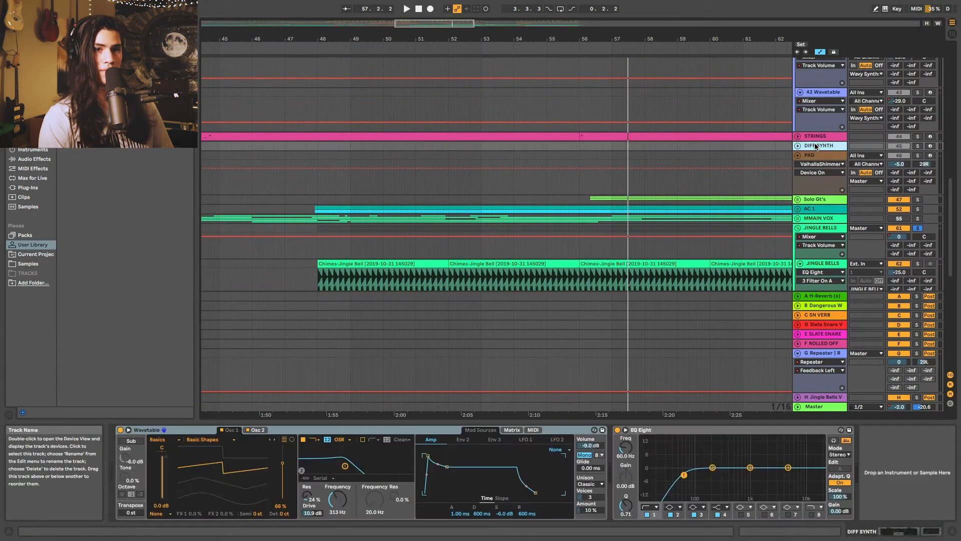
left_click(818, 136)
- Examine the devices of the 42 Wavetable, Wavy Synths, SUB BASS and SYNTH BASS tracks in turn
scroll(819, 139, "up", 6)
left_click(827, 168)
left_click(821, 133)
left_click(817, 125)
left_click(816, 116)
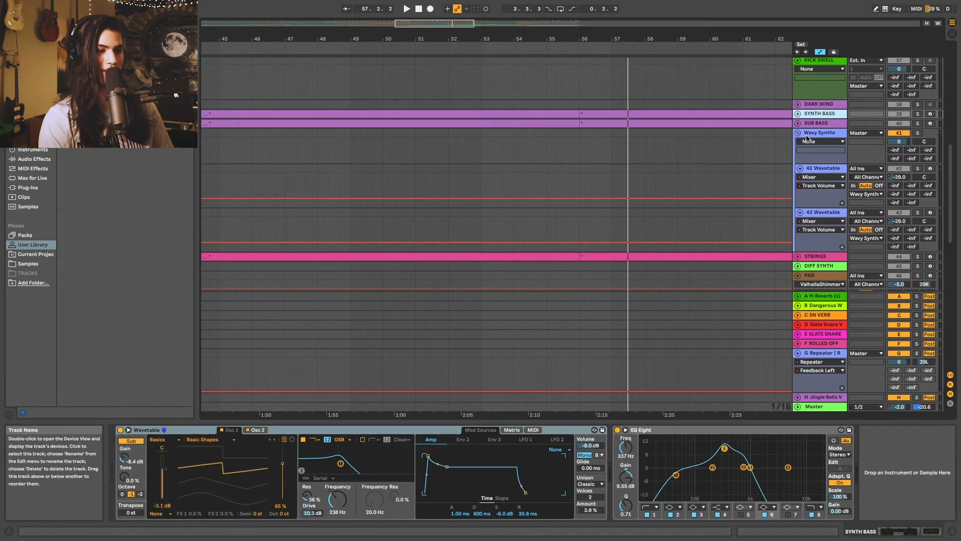
- Fold the JINGLE BELLS and BGV's groups in the arrangement
scroll(920, 170, "down", 10)
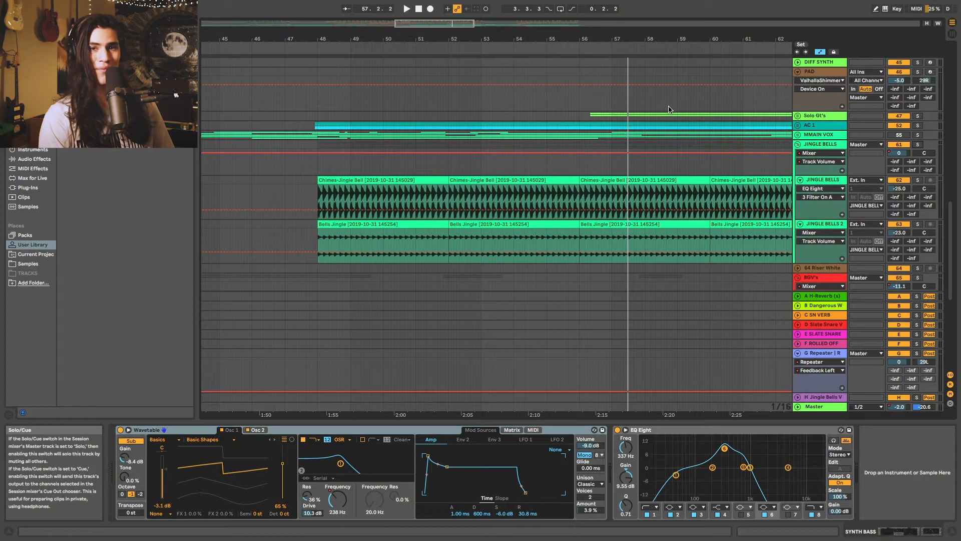
scroll(666, 179, "right", 5)
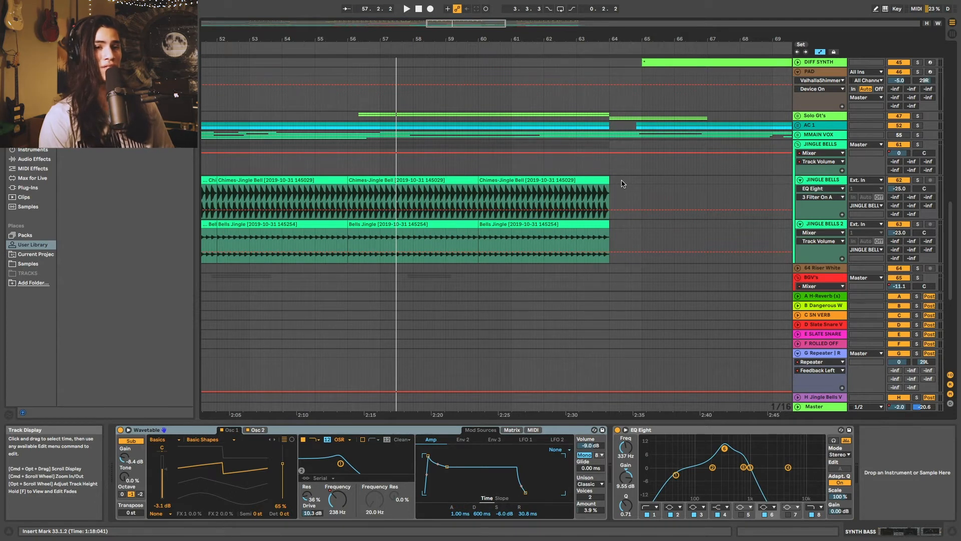
left_click(798, 145)
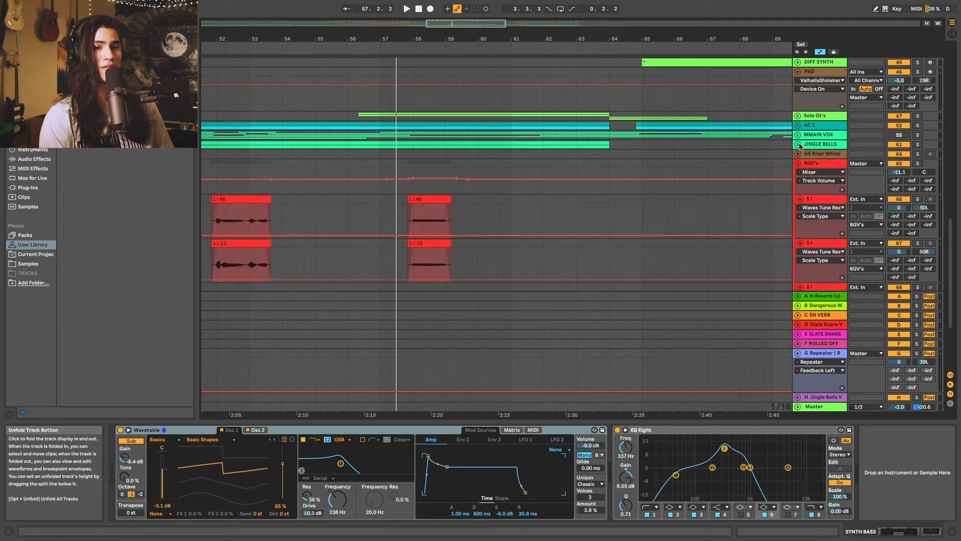
left_click(798, 164)
left_click(798, 164)
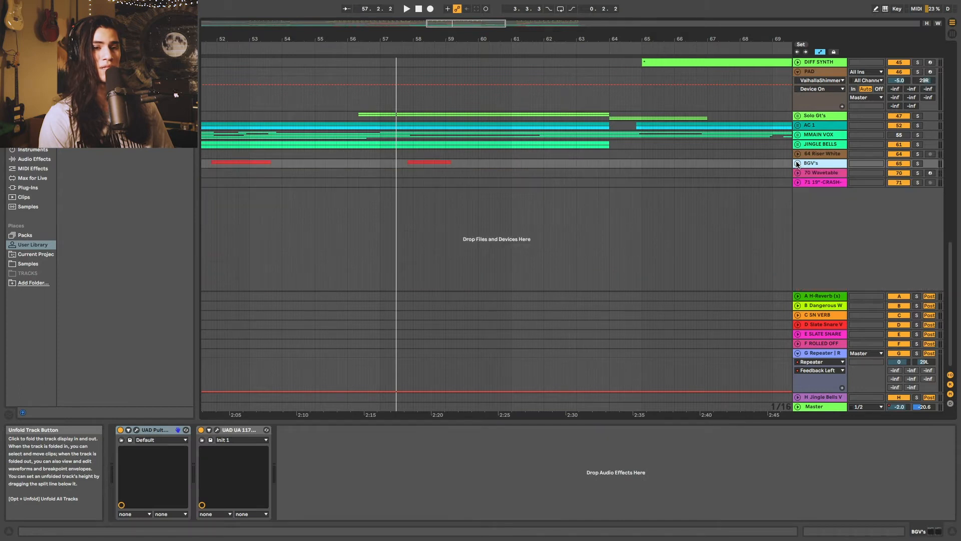
- Examine the devices of the crash track and the 64 Riser White track
left_click(814, 173)
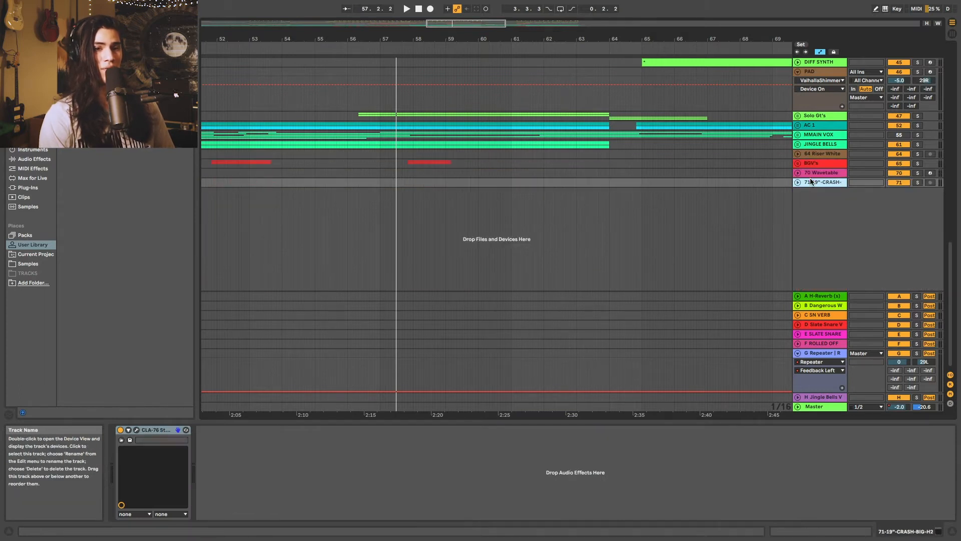
left_click(813, 155)
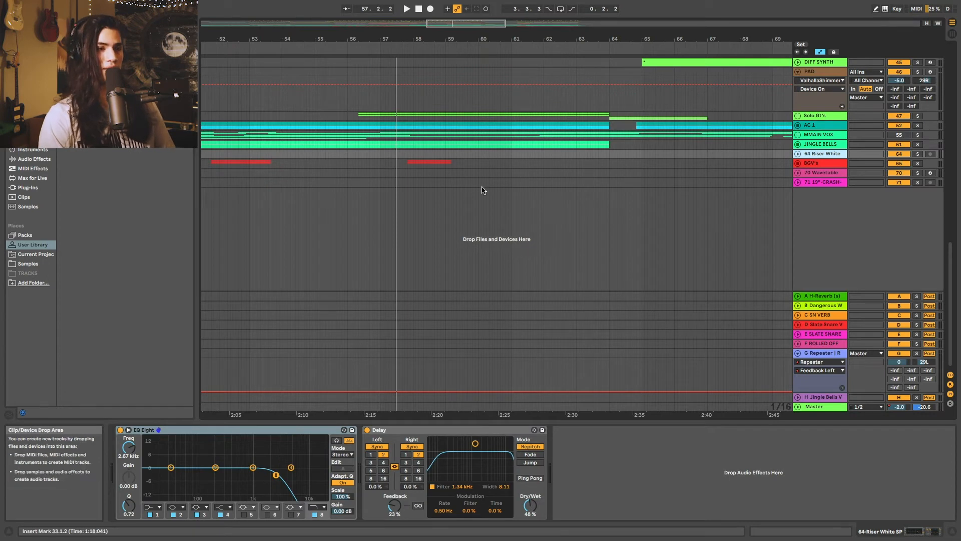
left_click(513, 185)
- Place the insert marker near bar 61 in the Kick group and hide the automation lanes for all tracks
scroll(515, 184, "up", 10)
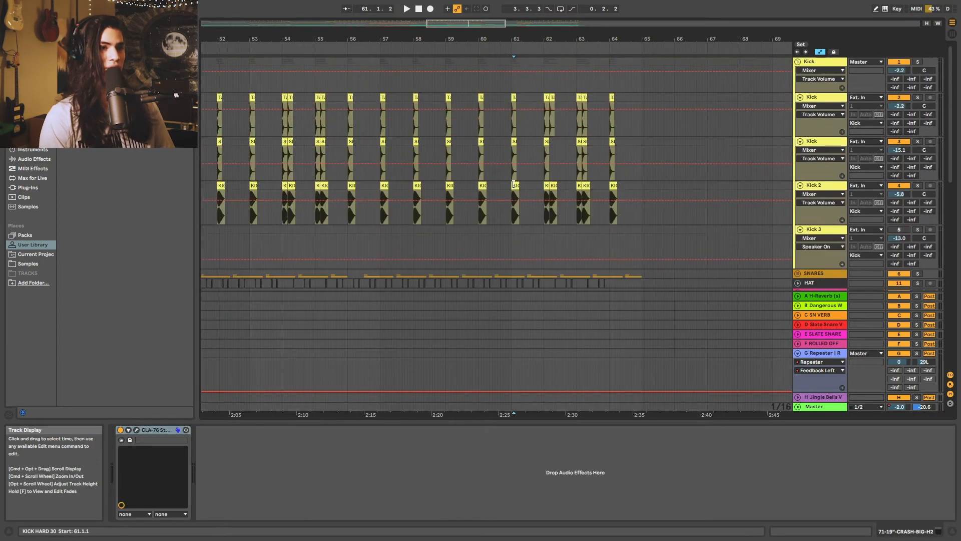
left_click(509, 84)
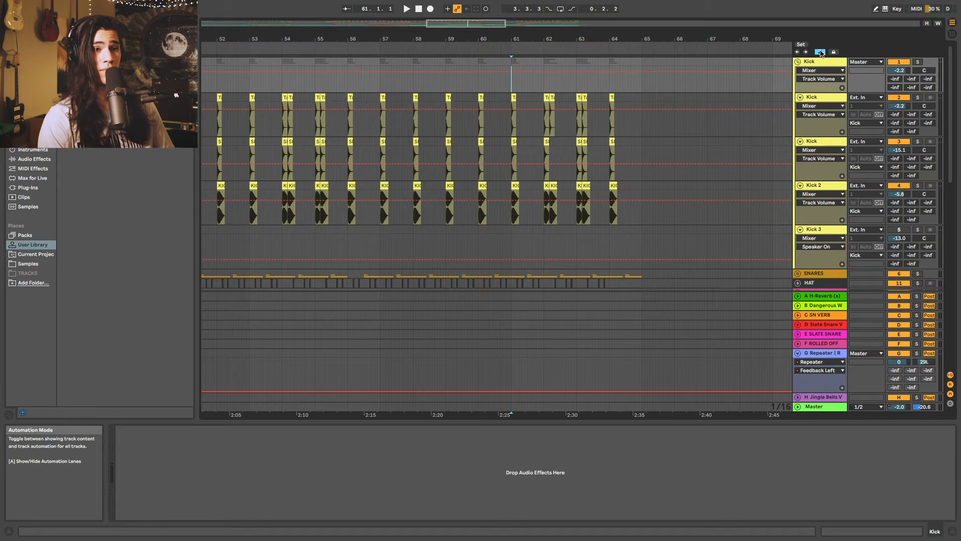
left_click(821, 53)
- Play the kick pattern around bars 61 to 63 and solo the Kick group to hear it alone
left_click_drag(541, 38, 542, 88)
left_click(529, 49)
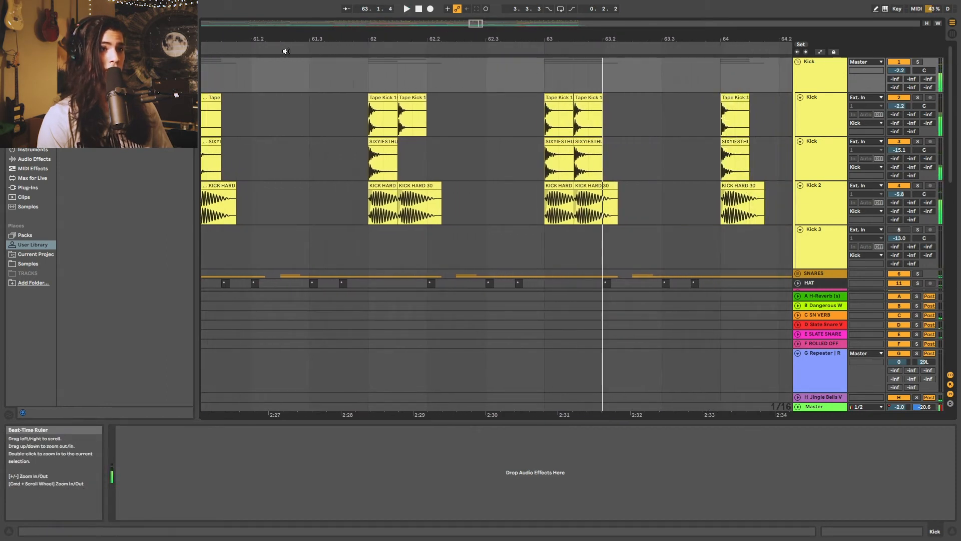
left_click(312, 49)
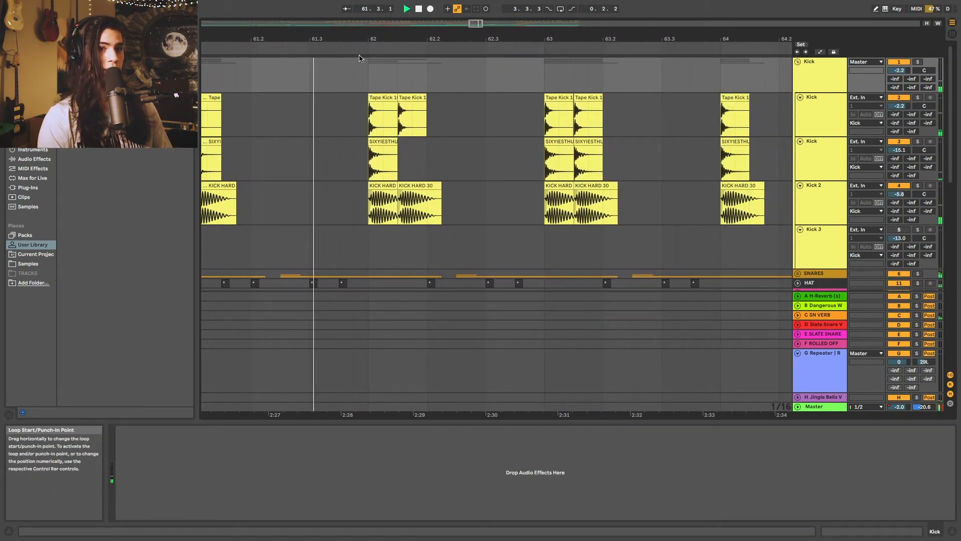
left_click(919, 62)
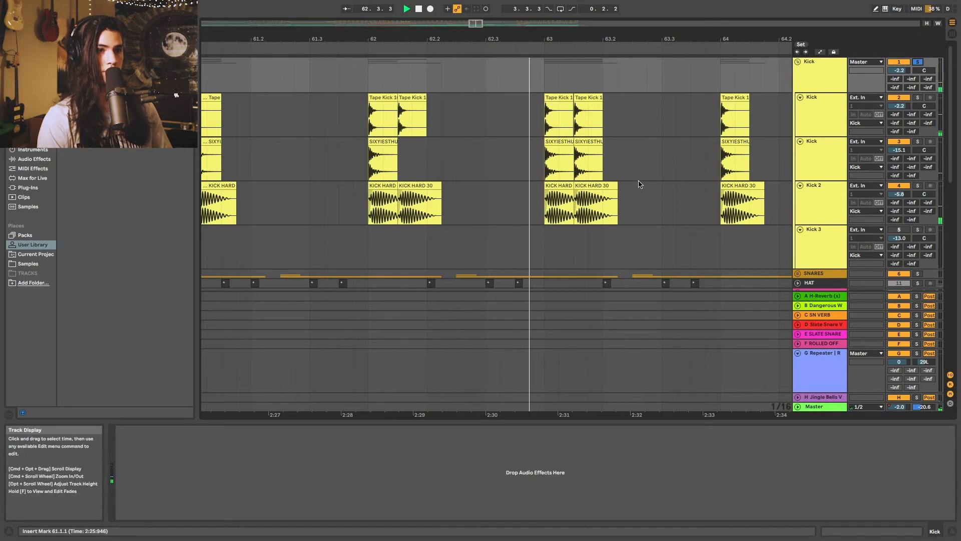
key("space")
- Audition the middle Kick track soloed from bar 63, then release its solo
left_click(551, 152)
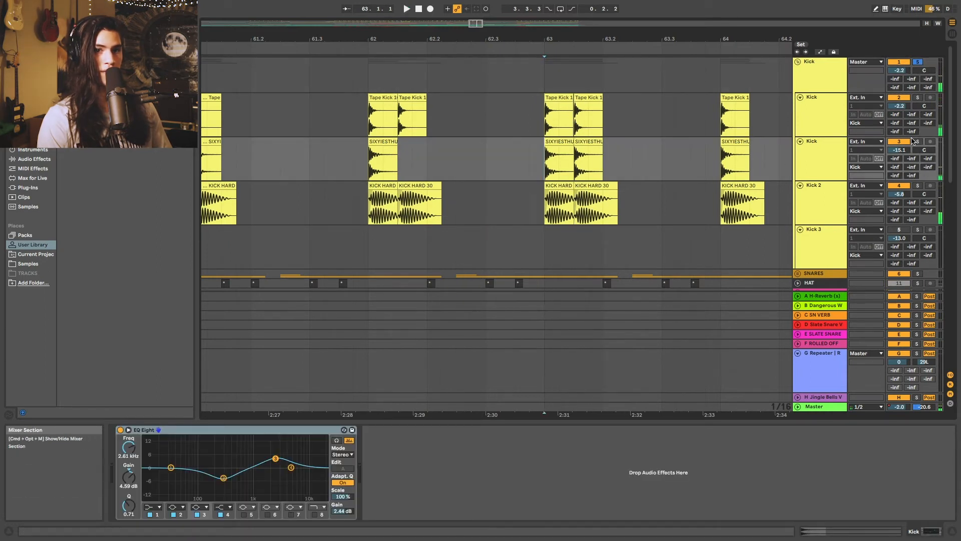
left_click(917, 141)
key("space")
left_click(917, 143)
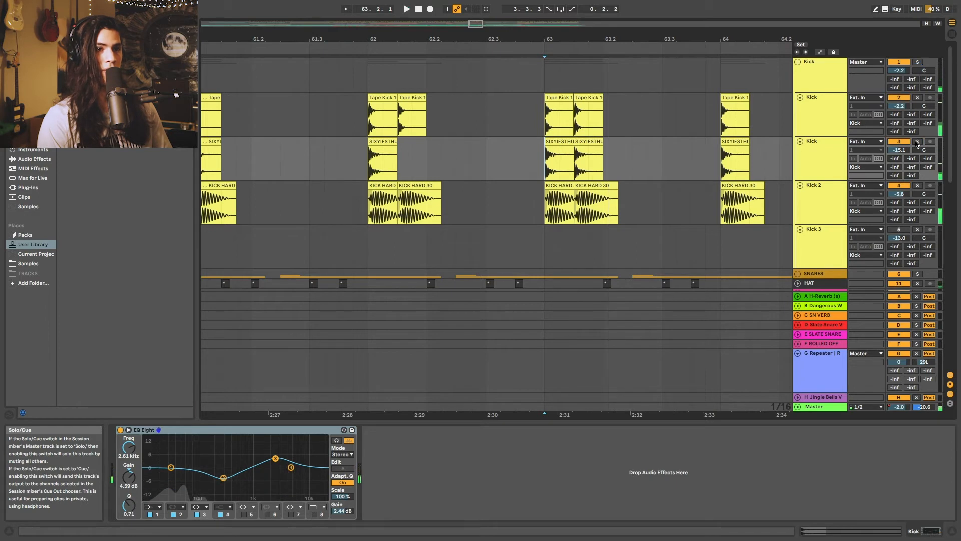
- Audition the Tape Kick track and Kick 2 soloed together from bar 63, then release the solos
left_click(919, 98)
left_click(918, 186, "super")
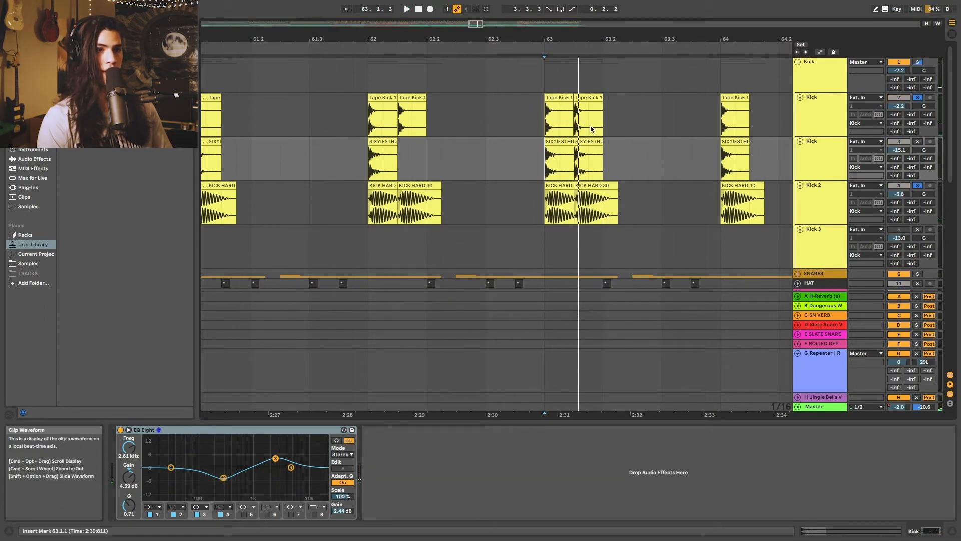
left_click(541, 112)
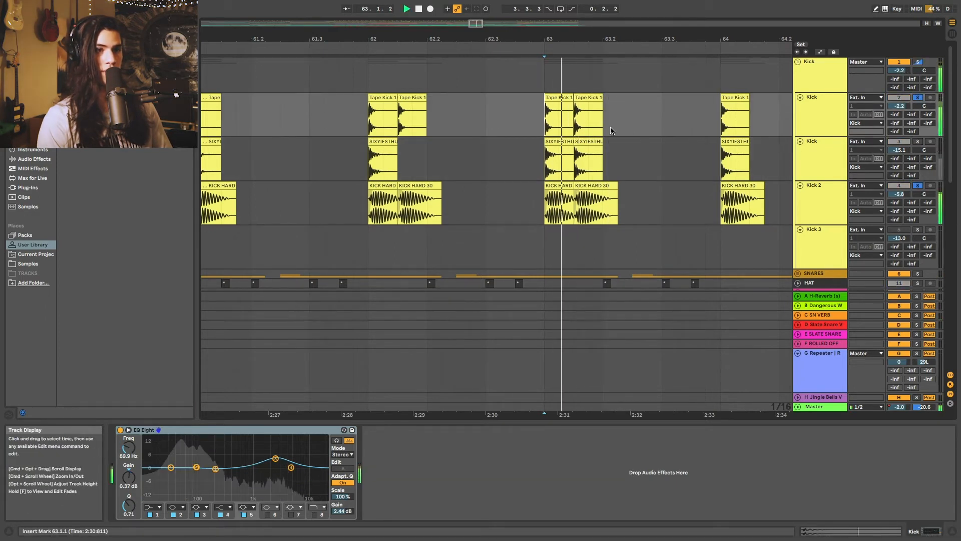
key("space")
key("space")
left_click(918, 141)
- Play the arrangement with all tracks from about bar 67, then from about bar 72
scroll(700, 103, "right", 6)
left_click_drag(645, 40, 645, 15)
scroll(653, 120, "right", 7)
scroll(657, 126, "down", 5)
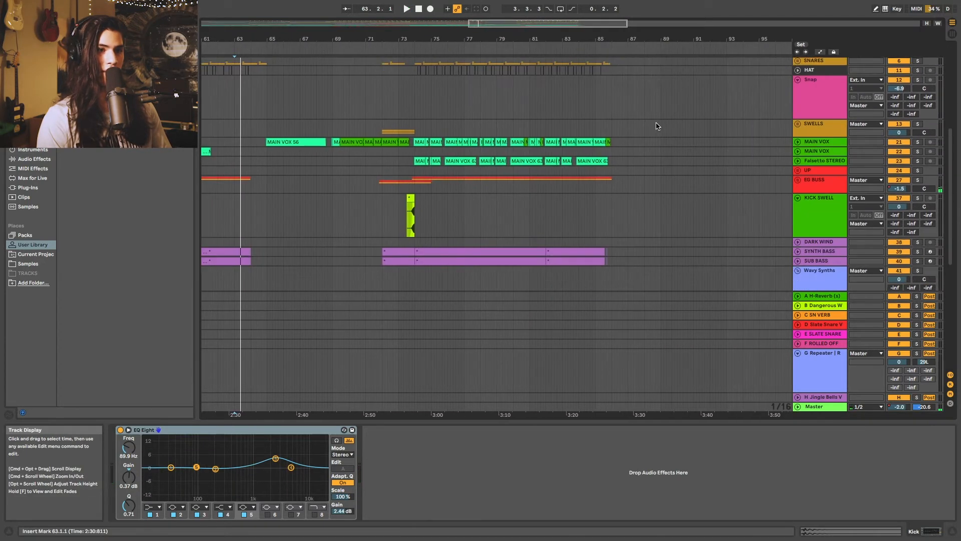
scroll(621, 121, "left", 4)
left_click(425, 42)
scroll(487, 111, "up", 3)
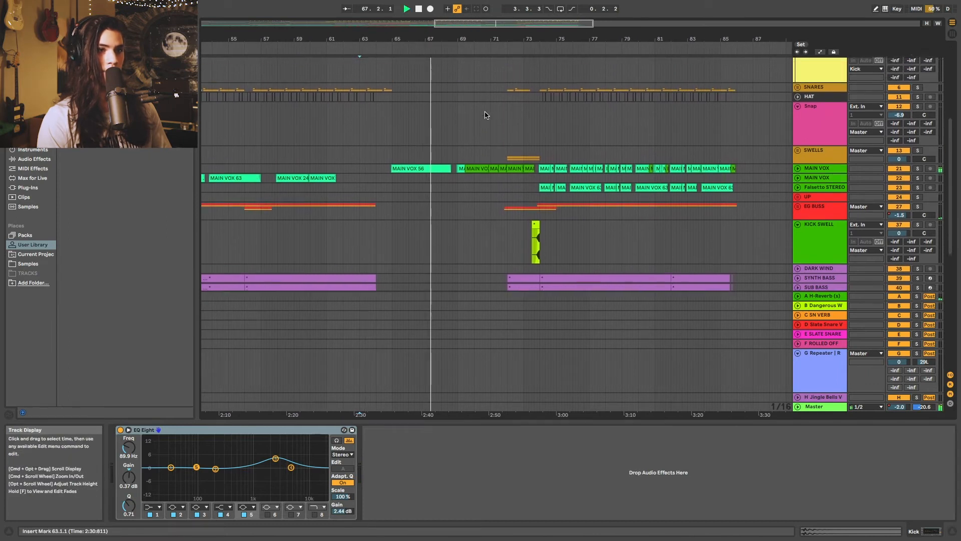
left_click(513, 43)
left_click_drag(512, 42, 514, 80)
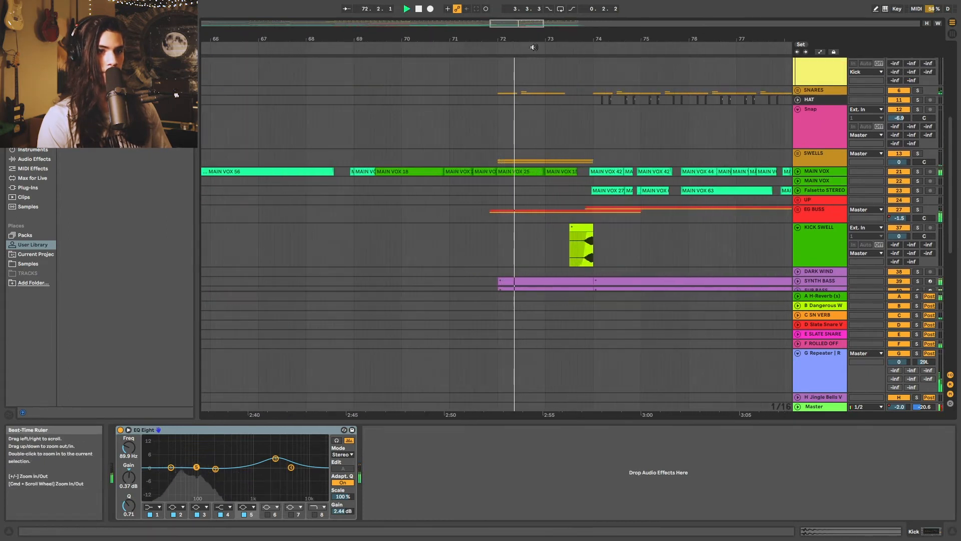
- Audition the EG BUSS group soloed around bar 73, then hear it with the full arrangement up to bar 75
left_click(918, 210)
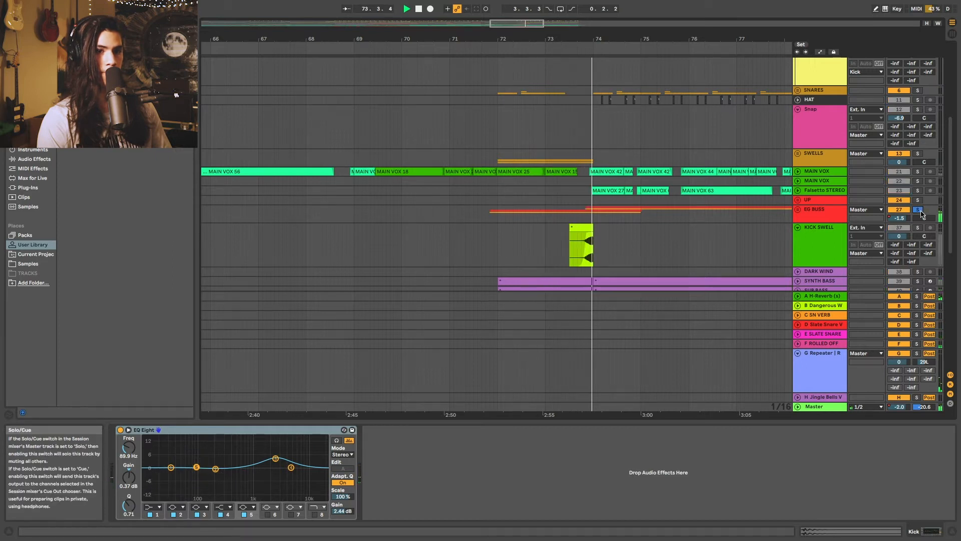
scroll(692, 202, "up", 8)
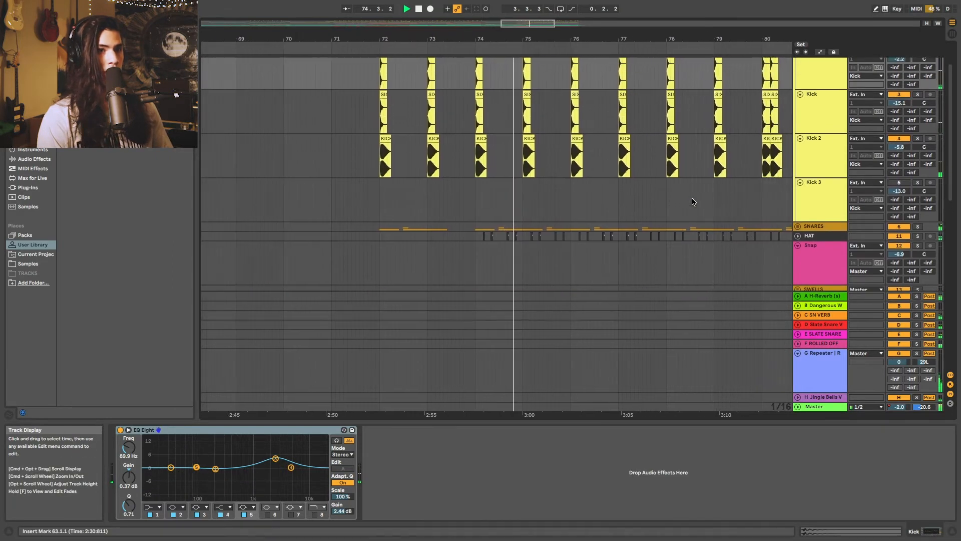
scroll(692, 201, "down", 8)
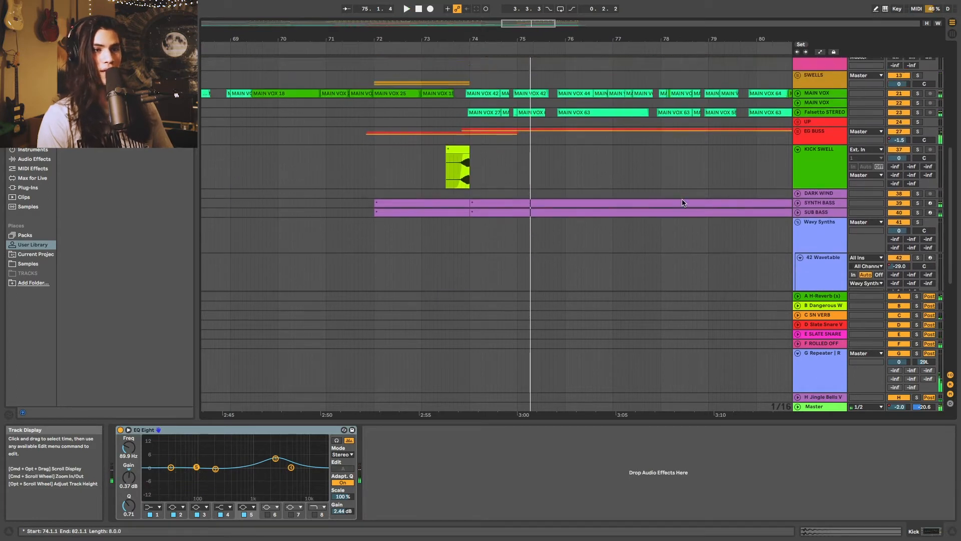
scroll(685, 202, "up", 5)
scroll(540, 181, "up", 4)
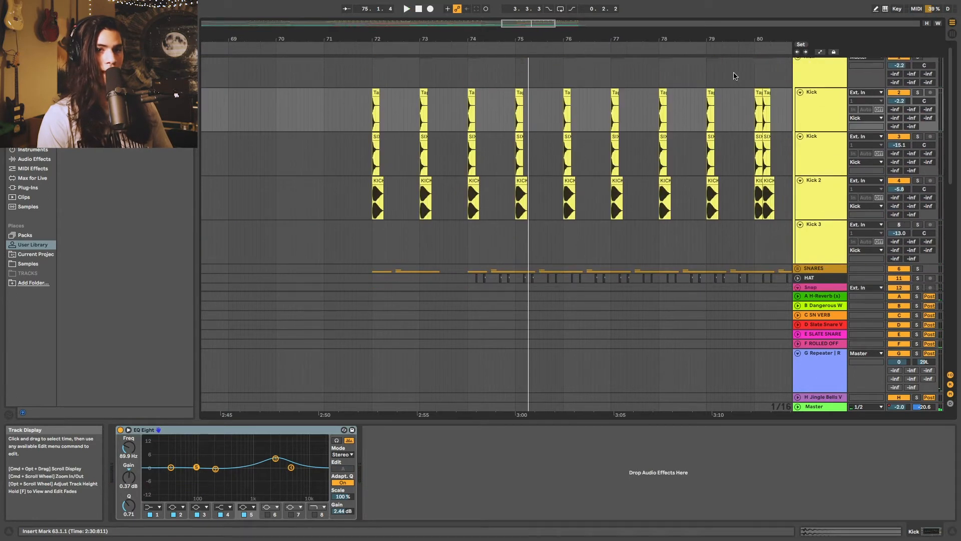
- Fold the Kick group and the Snap track
left_click(799, 78)
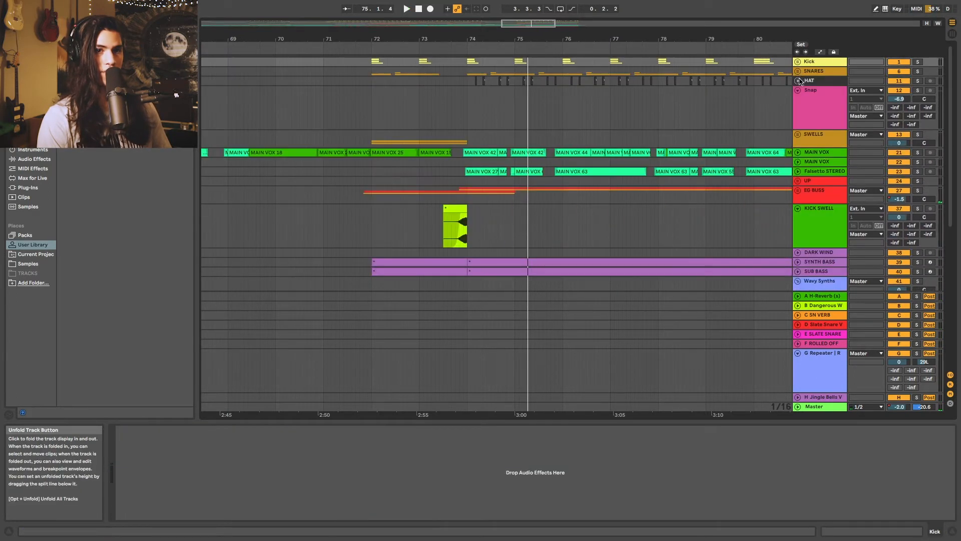
left_click(798, 91)
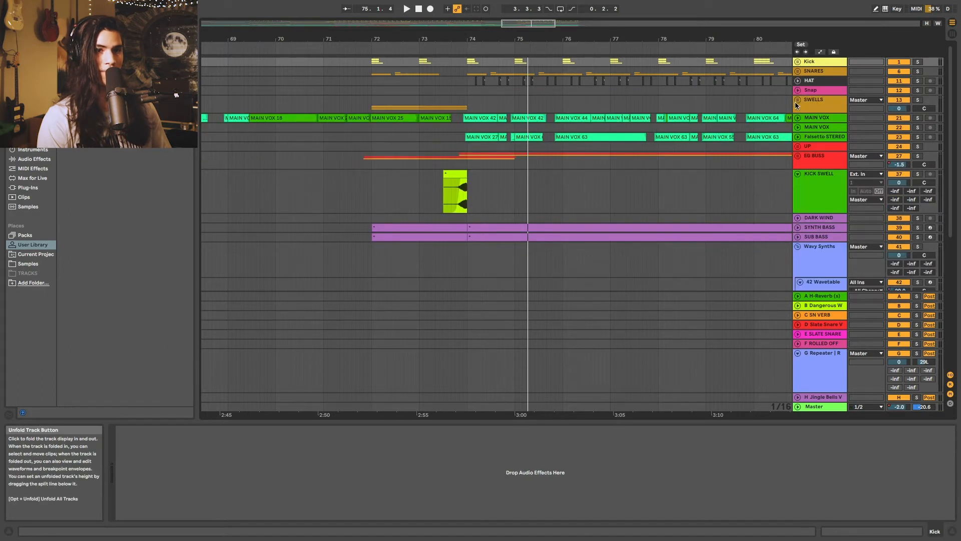
scroll(689, 119, "down", 1)
scroll(688, 119, "down", 1)
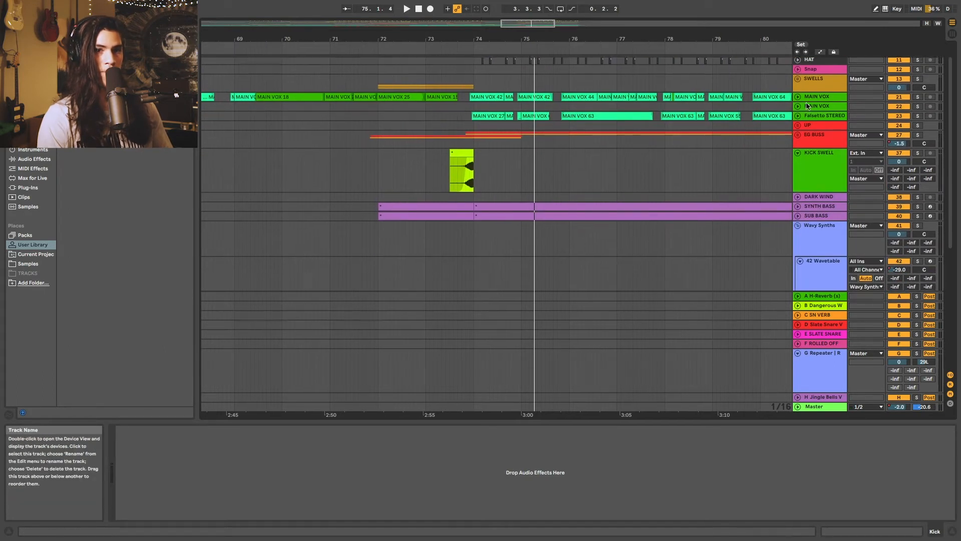
- Solo the upper MAIN VOX and Falsetto STEREO tracks together and play them from about bar 75
left_click(816, 99)
left_click(818, 115, "super")
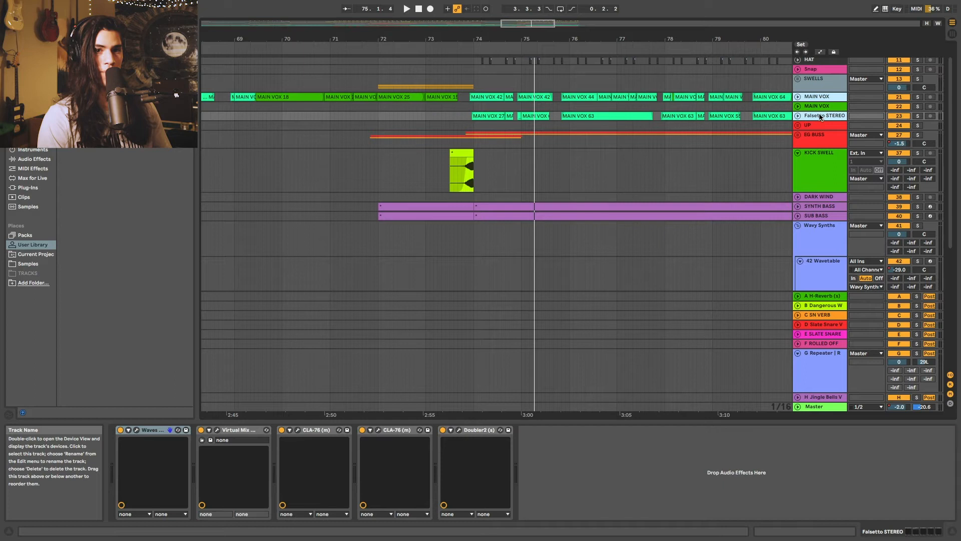
left_click(918, 116)
key("space")
key("space")
left_click(515, 117)
key("space")
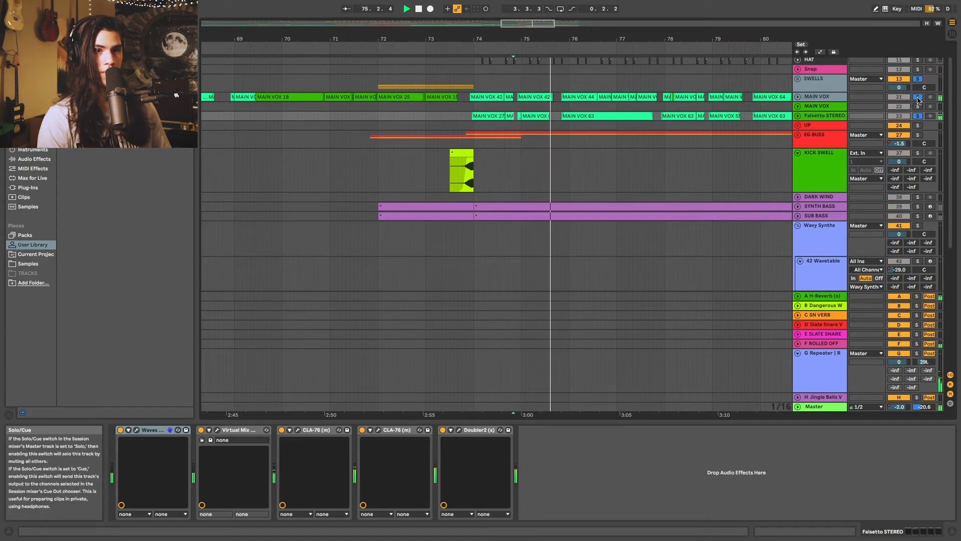
- Add SYNTH BASS and SUB BASS to the soloed vocals and play them from position 75.2.3
left_click(550, 159)
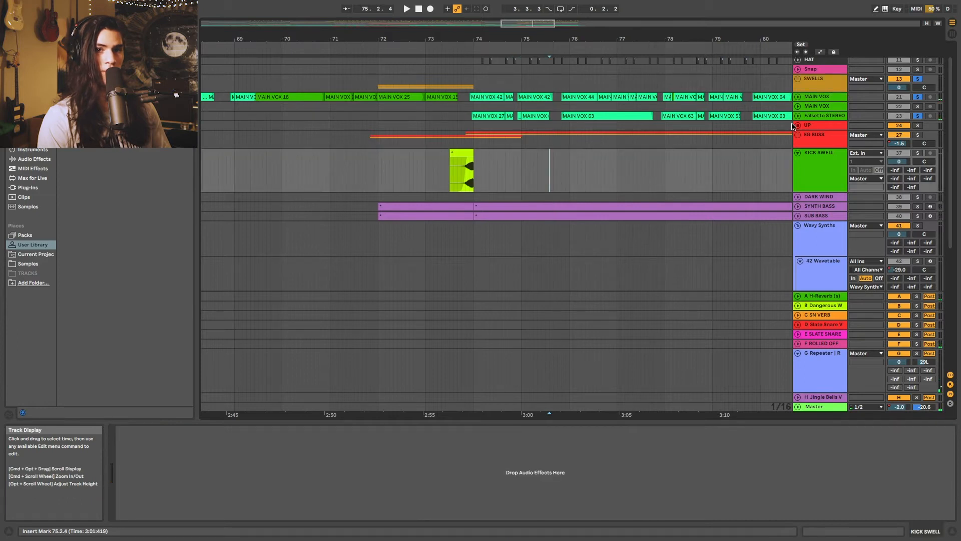
left_click(797, 135)
left_click(797, 135)
left_click(547, 161)
left_click(918, 206)
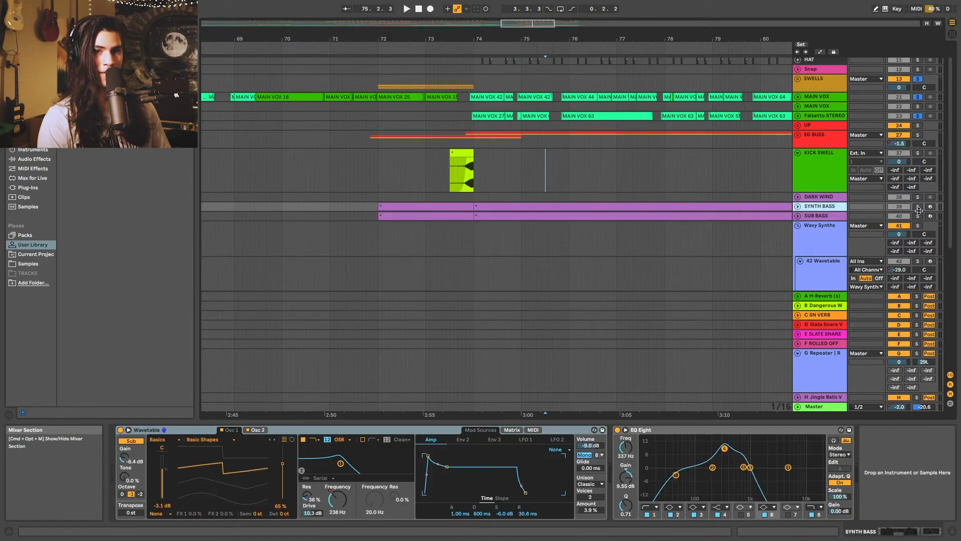
left_click(918, 215)
key("space")
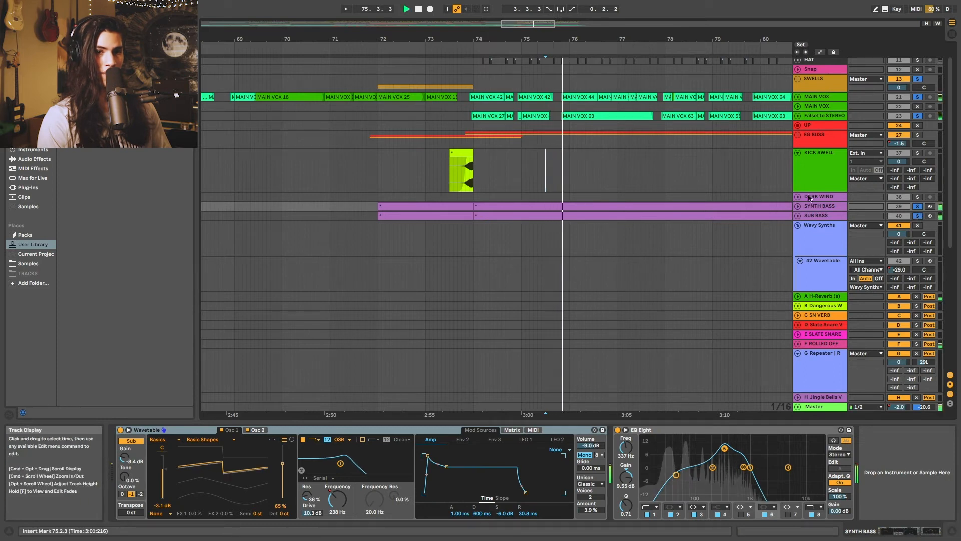
key("space")
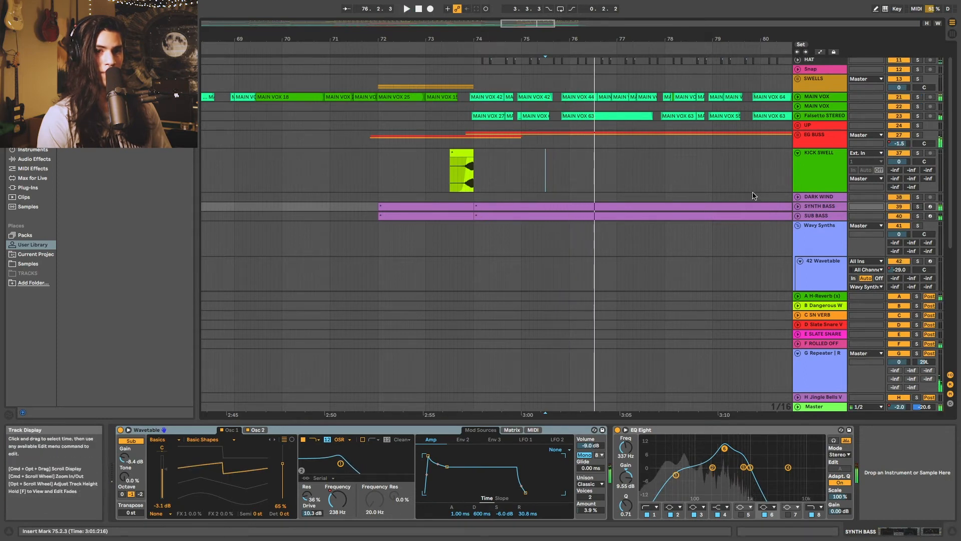
- Audition the STRINGS and 70 Wavetable tracks soloed in turn from about bar 76
scroll(751, 196, "down", 5)
left_click(574, 144)
key("space")
left_click(918, 135)
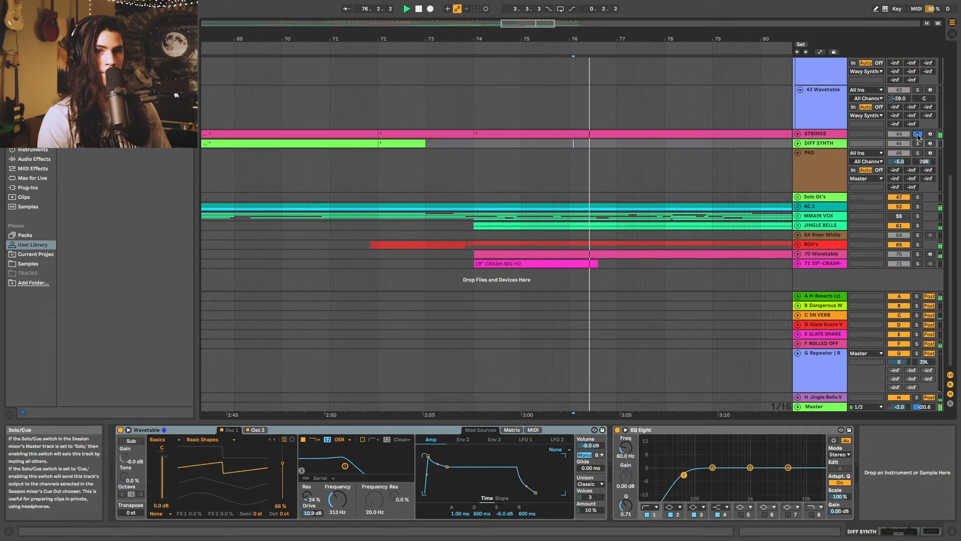
left_click(917, 254)
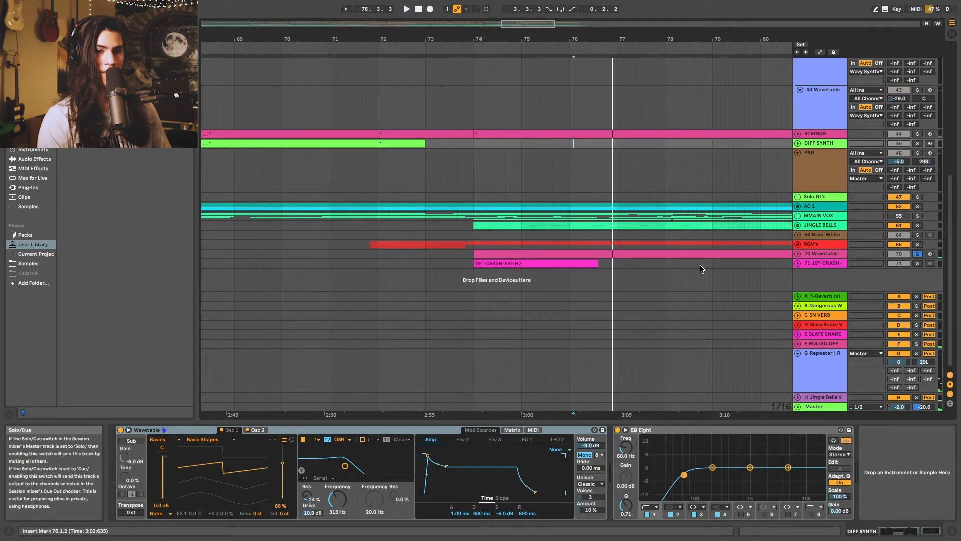
left_click(606, 264)
left_click(916, 255)
- Audition the BGV's and AC 1 groups soloed in turn around bar 77
left_click(918, 245)
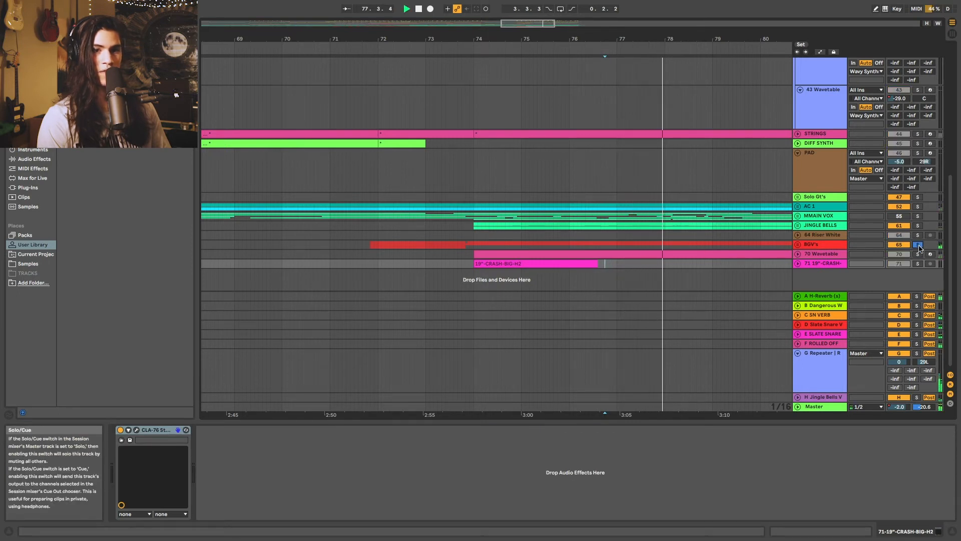
left_click(919, 245)
left_click(919, 206)
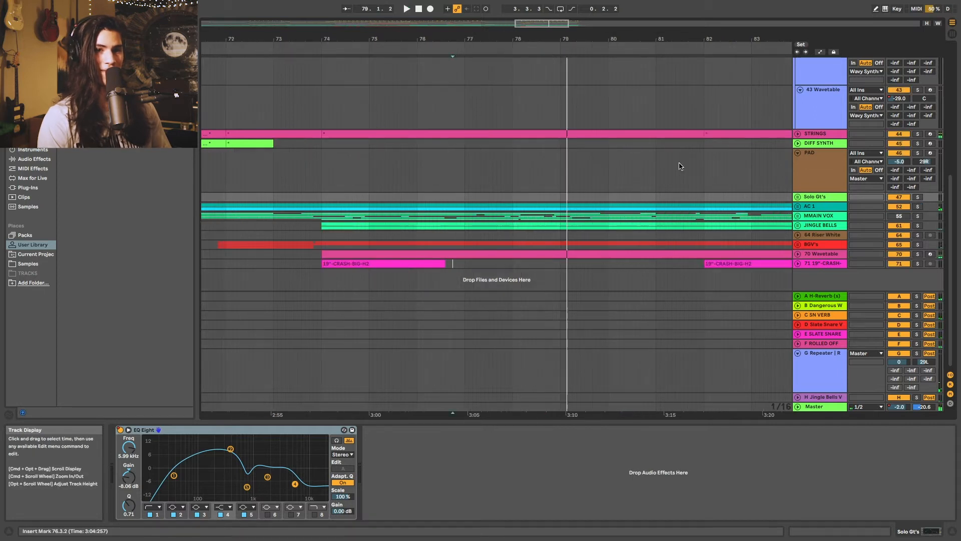
- Show the automation lanes at the song's ending around bar 85, unfold the Master track, and audition that section
scroll(681, 166, "up", 10)
scroll(684, 168, "right", 10)
scroll(666, 165, "left", 3)
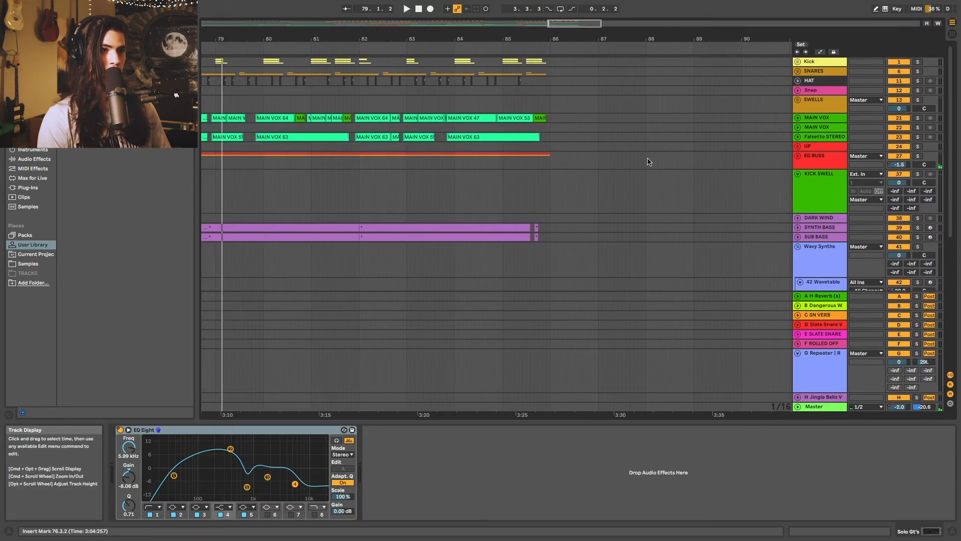
left_click(511, 41)
left_click_drag(517, 40, 510, 48)
scroll(626, 226, "down", 10)
key("a")
left_click(798, 407)
key("space")
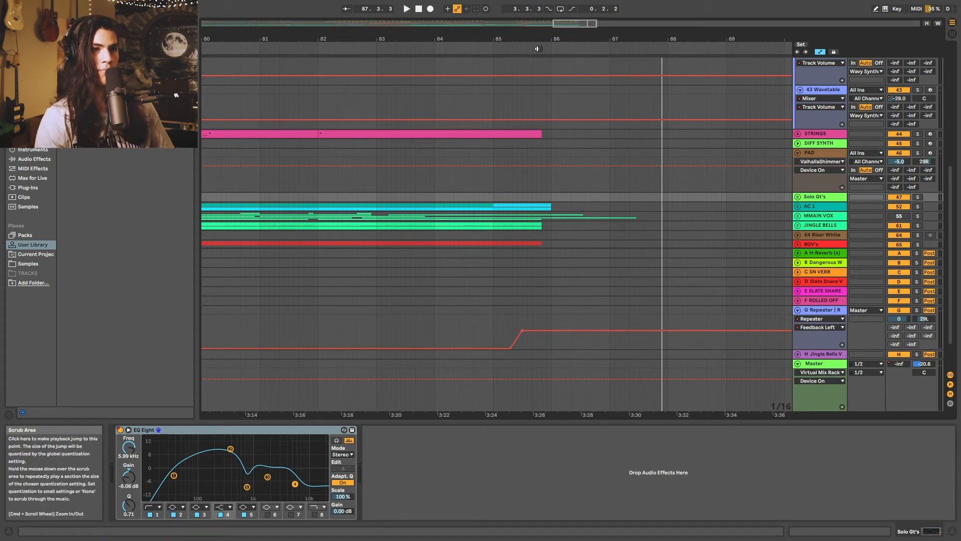
- Display the Master track's Mixer Track Volume automation and select the range from 87.1.4 to 88.1.1 at its fade-out
left_click(515, 46)
left_click(537, 74)
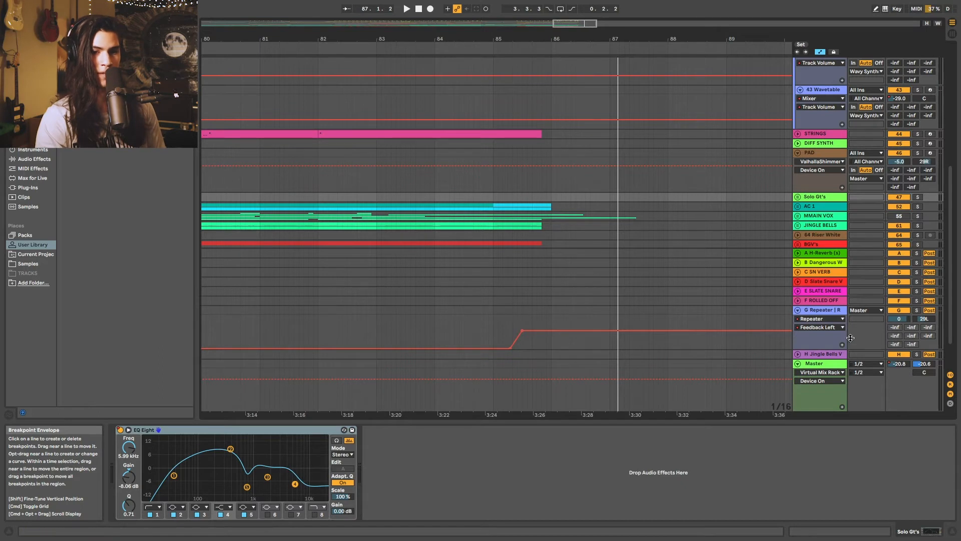
left_click(820, 372)
left_click(811, 417)
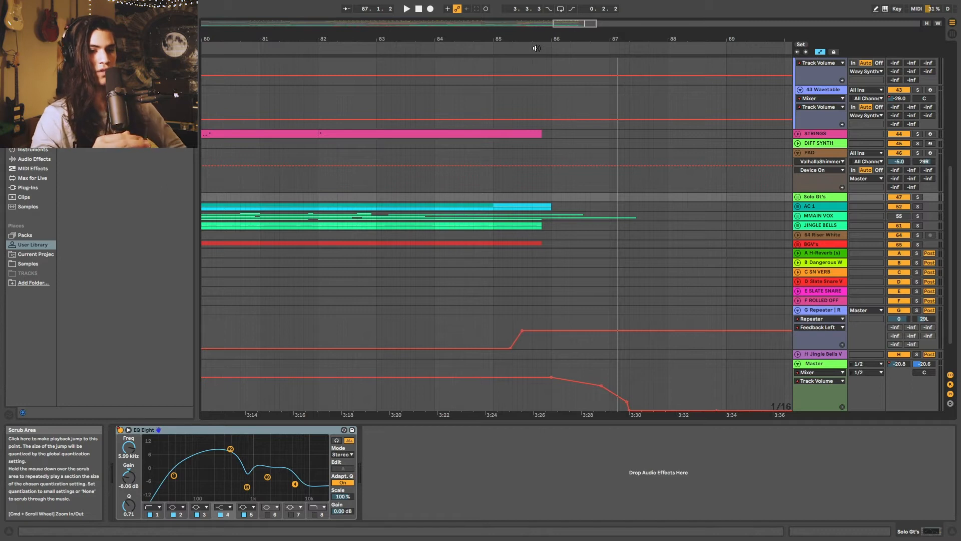
left_click(612, 393)
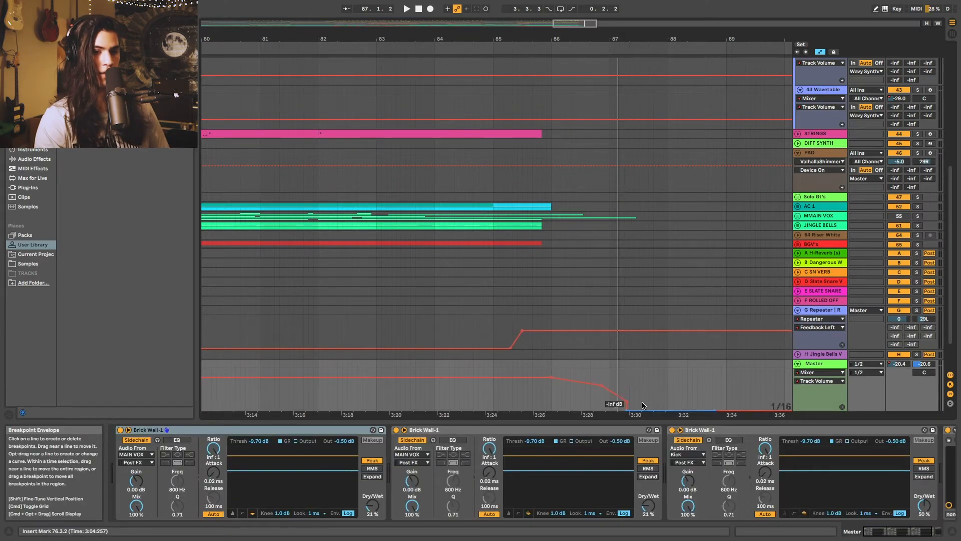
left_click_drag(664, 392, 626, 392)
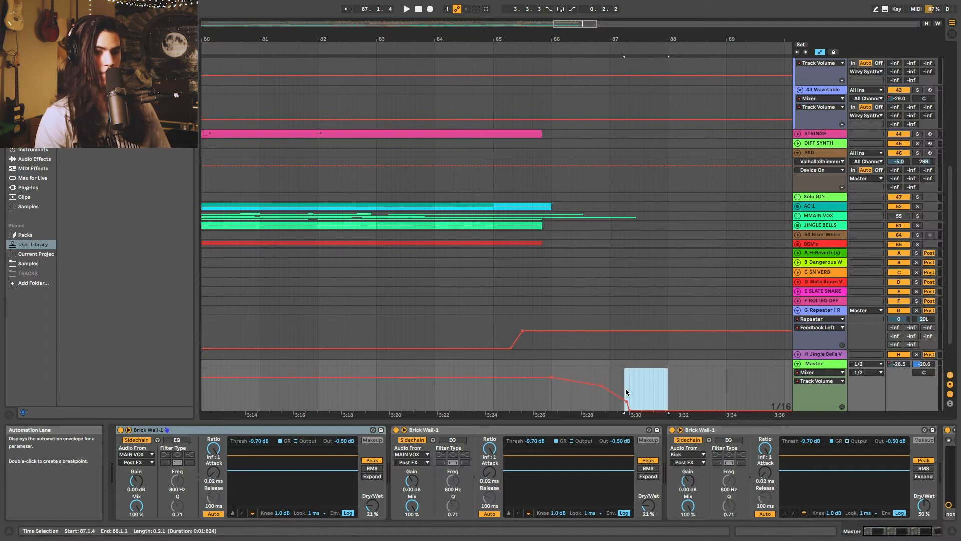
- Play the song's ending from about bar 85 through the Master volume fade-out
left_click(548, 395)
key("space")
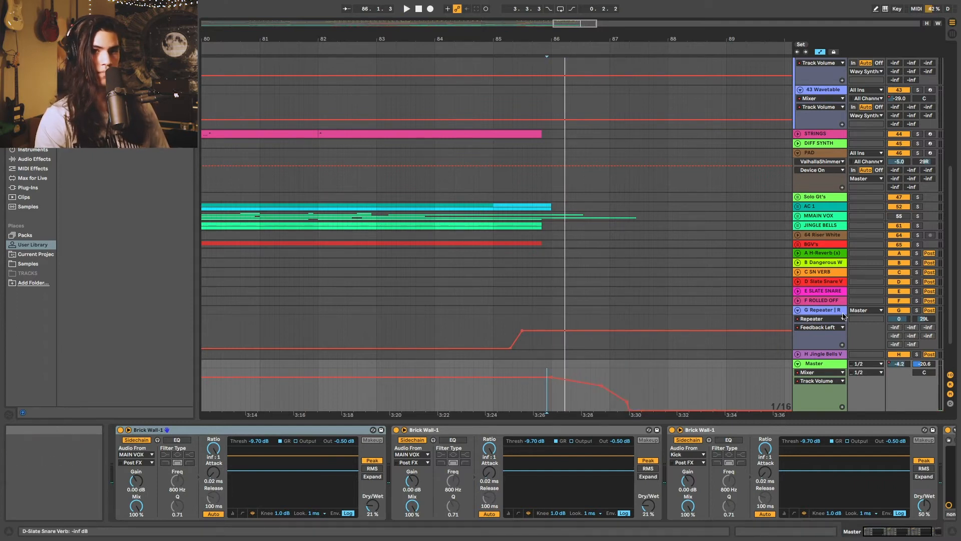
scroll(626, 165, "up", 10)
key("space")
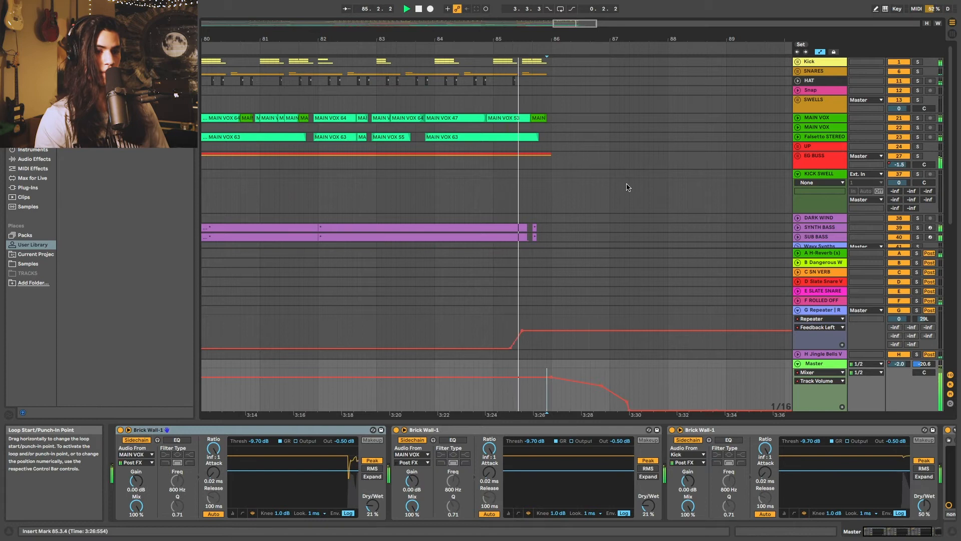
scroll(627, 187, "down", 10)
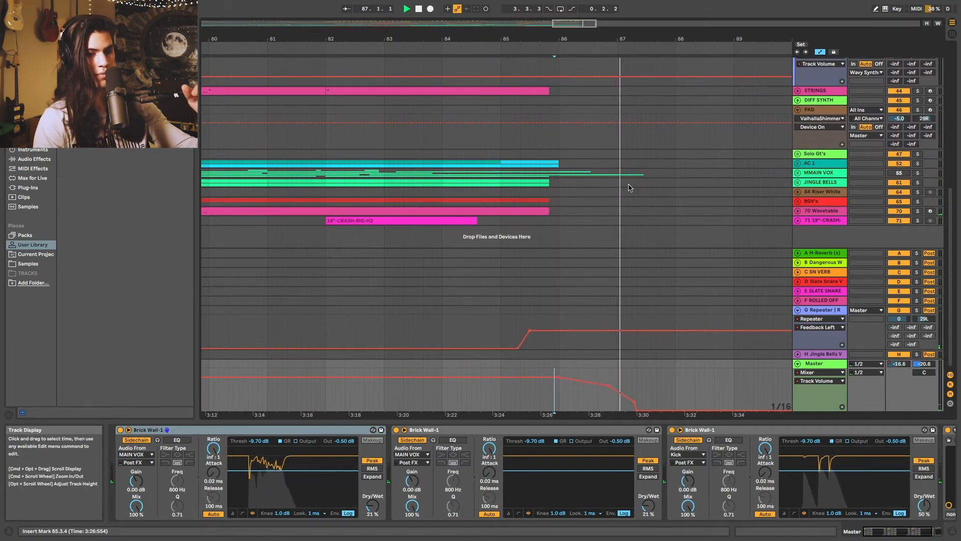
key("space")
- Hide the automation lanes and bring the song's opening eight bars into view
double_click(595, 39)
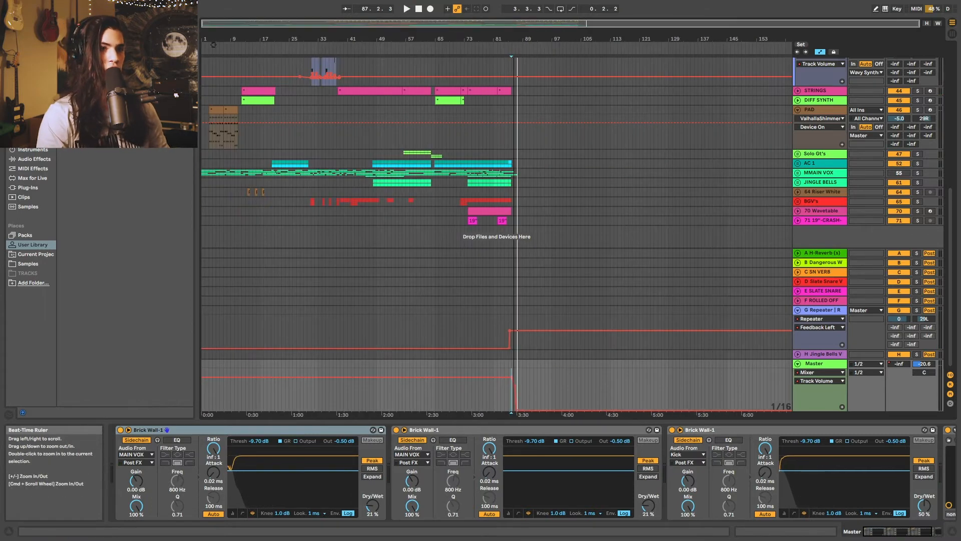
scroll(592, 146, "up", 10)
left_click(821, 52)
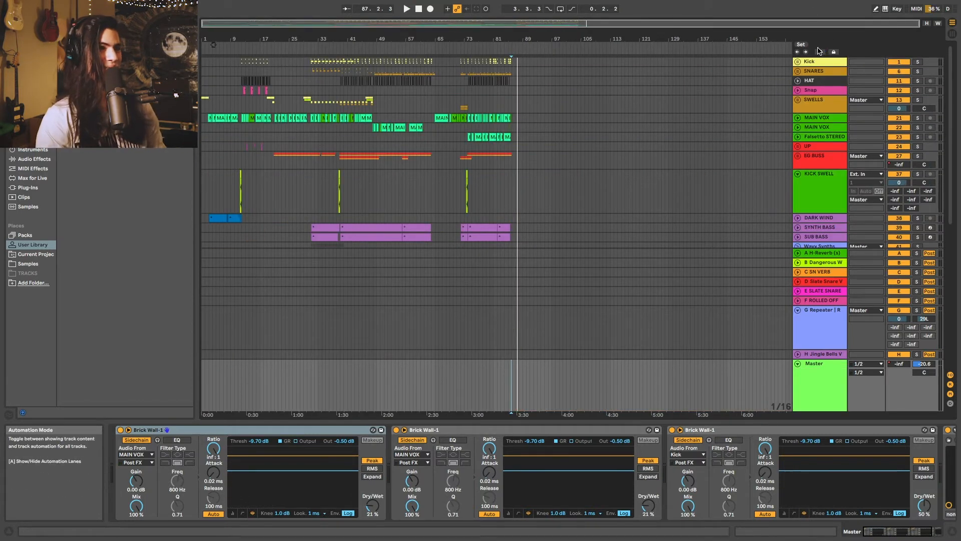
left_click_drag(222, 39, 320, 114)
scroll(345, 112, "left", 3)
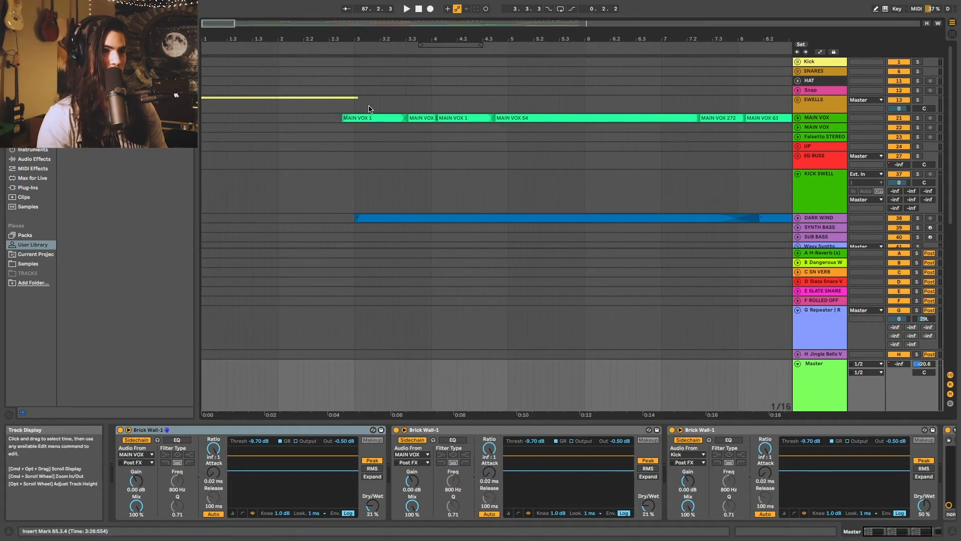
- Unfold and solo the upper MAIN VOX track and play its first clip from position 2.3.2
left_click(338, 118)
left_click(798, 118)
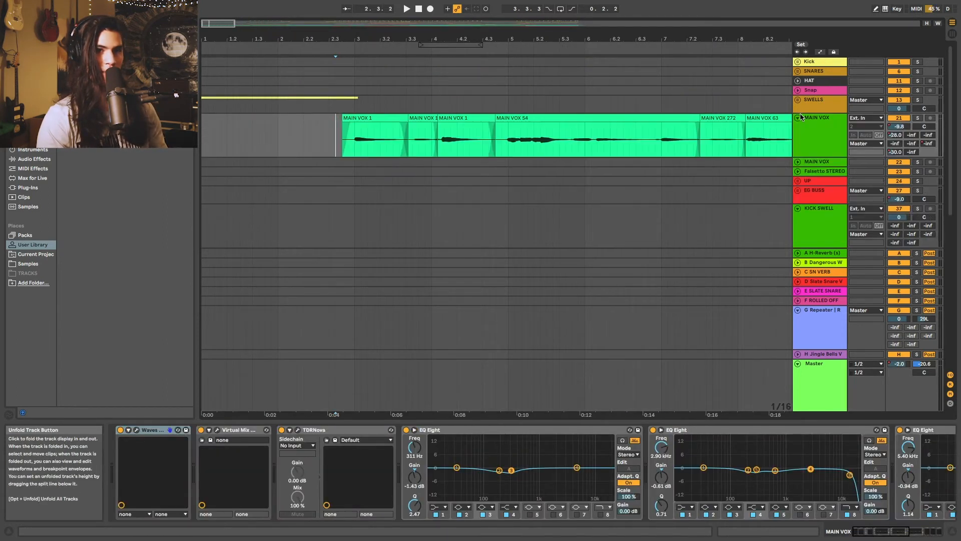
left_click(917, 118)
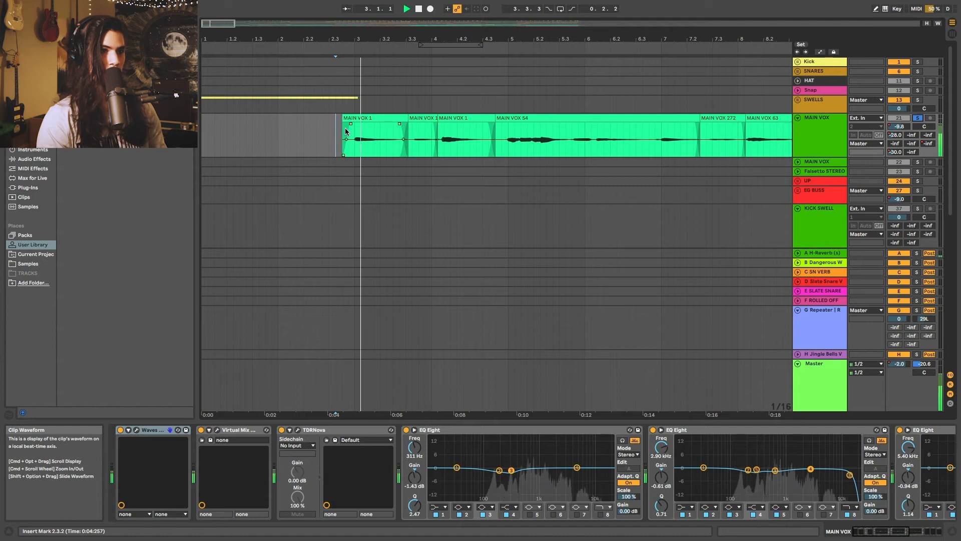
key("space")
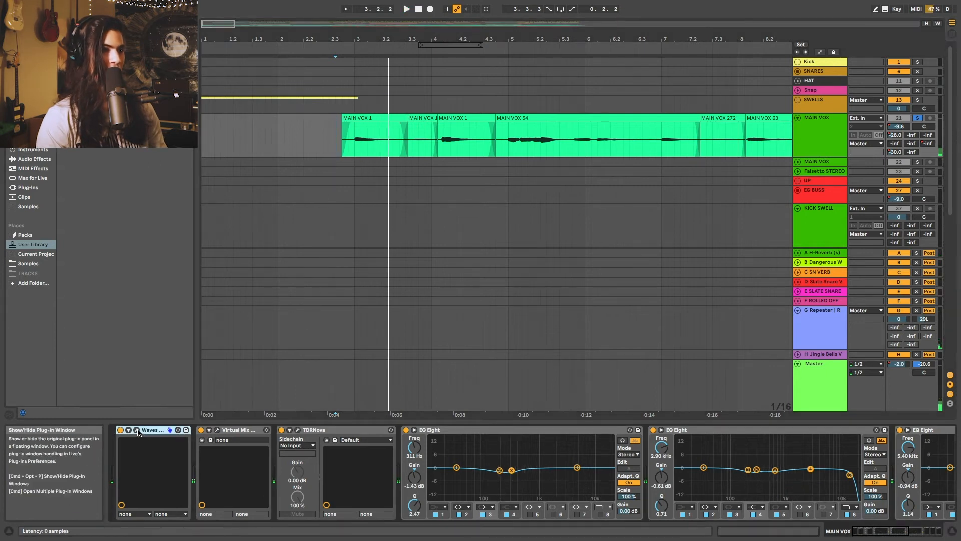
- Examine the Waves Tune Real-Time speed, note transition and scale settings on the MAIN VOX track, and close the plug-in window
left_click(136, 429)
left_click_drag(179, 48, 479, 73)
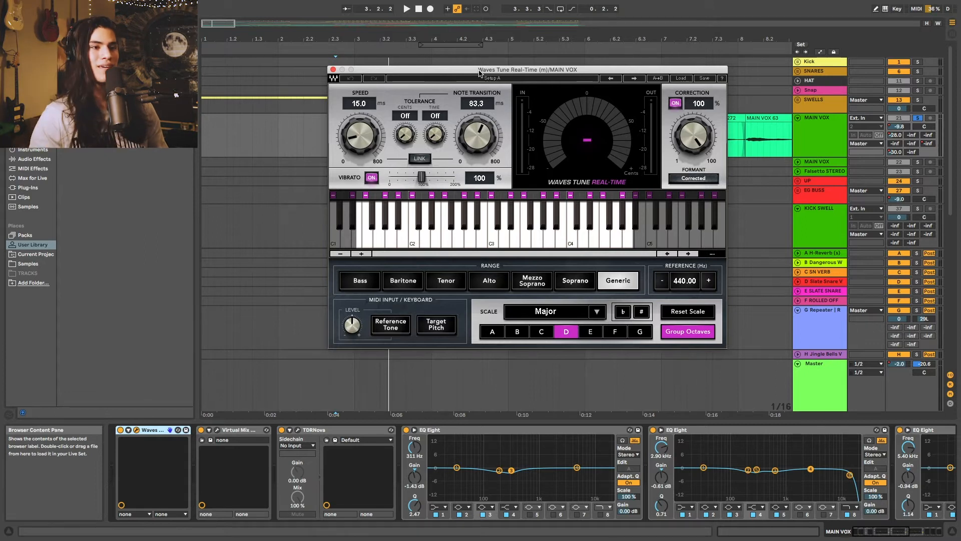
left_click(334, 70)
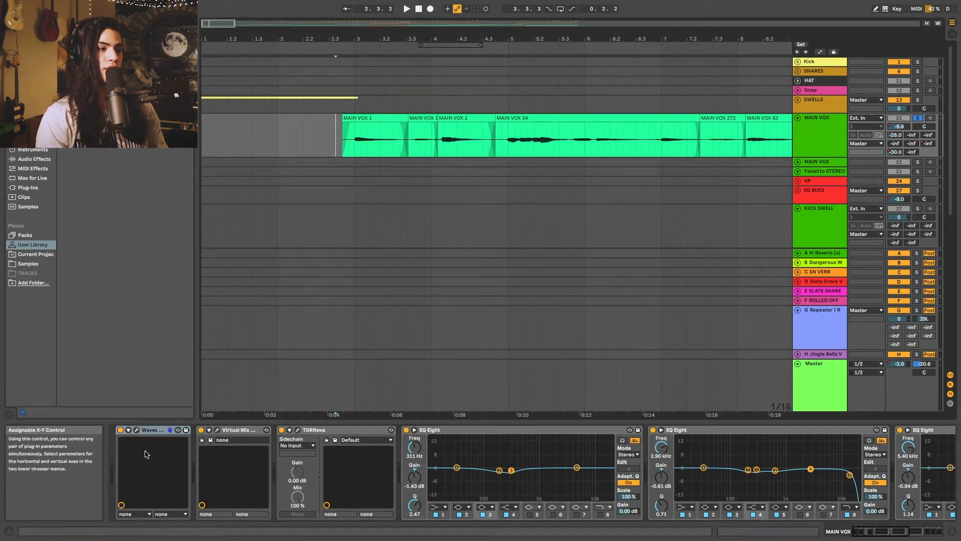
left_click(137, 431)
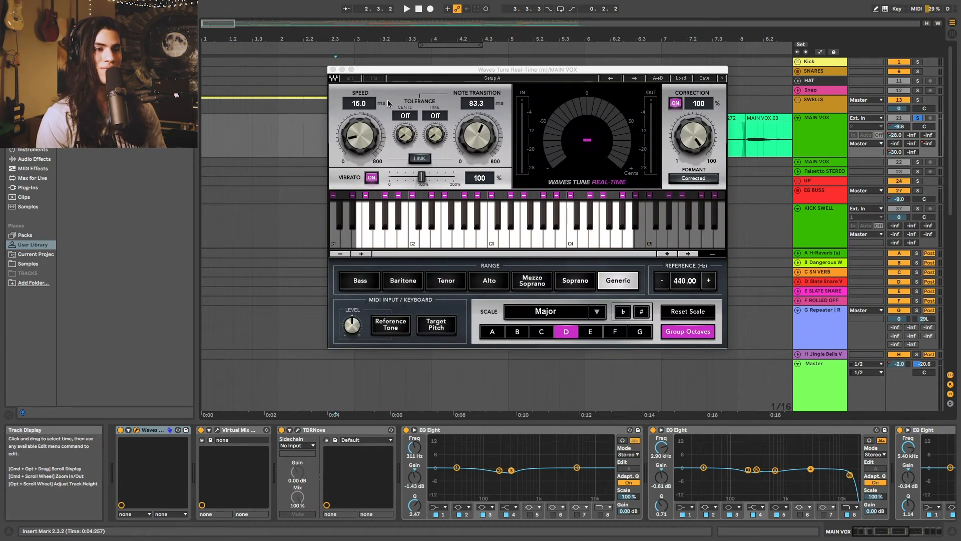
left_click_drag(369, 74, 384, 93)
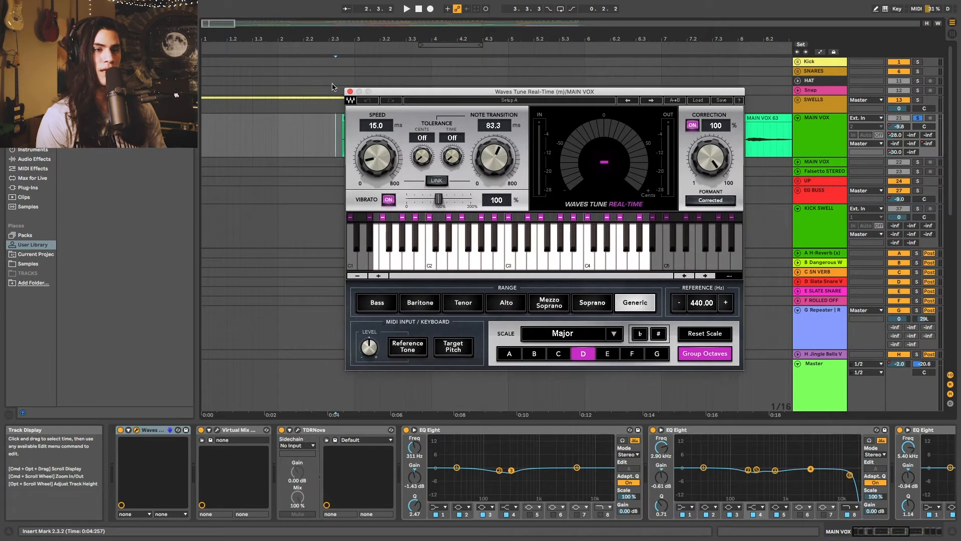
left_click(351, 92)
- Open the Virtual Mix Rack on the MAIN VOX track and play the soloed vocal from position 2.3.3 with it showing
left_click(343, 138)
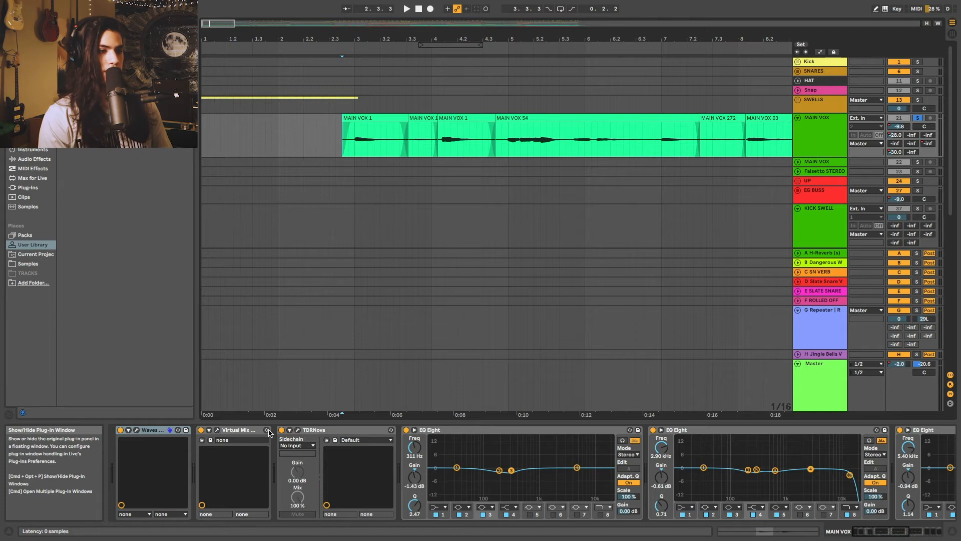
left_click(217, 430)
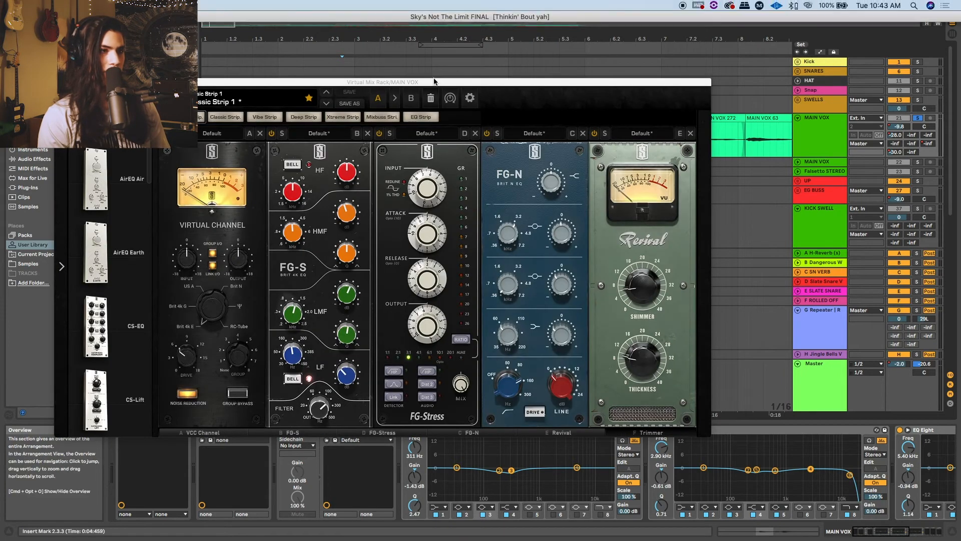
left_click_drag(433, 85, 599, 190)
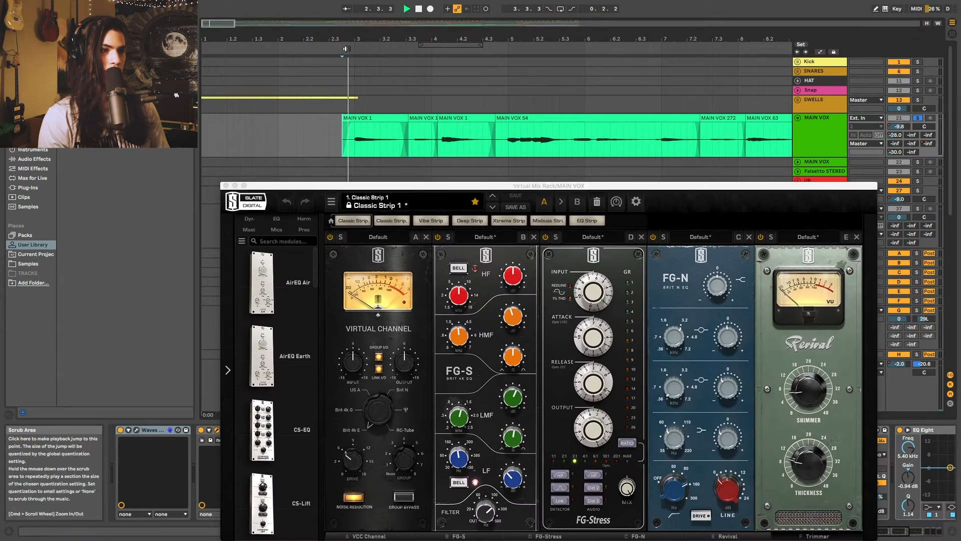
key("space")
left_click_drag(477, 186, 471, 101)
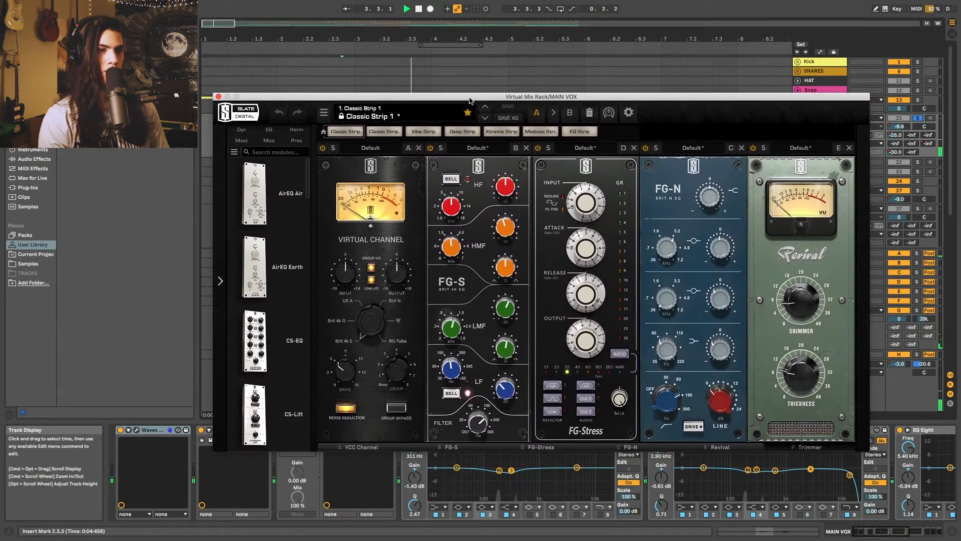
key("space")
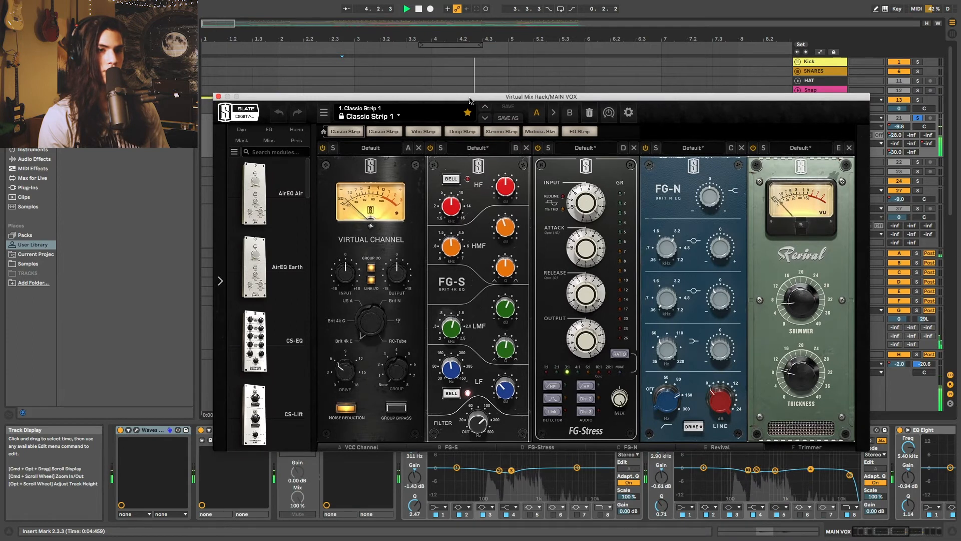
- Audition the MAIN VOX track with the Virtual Mix Rack window open, and close that window
left_click(355, 48)
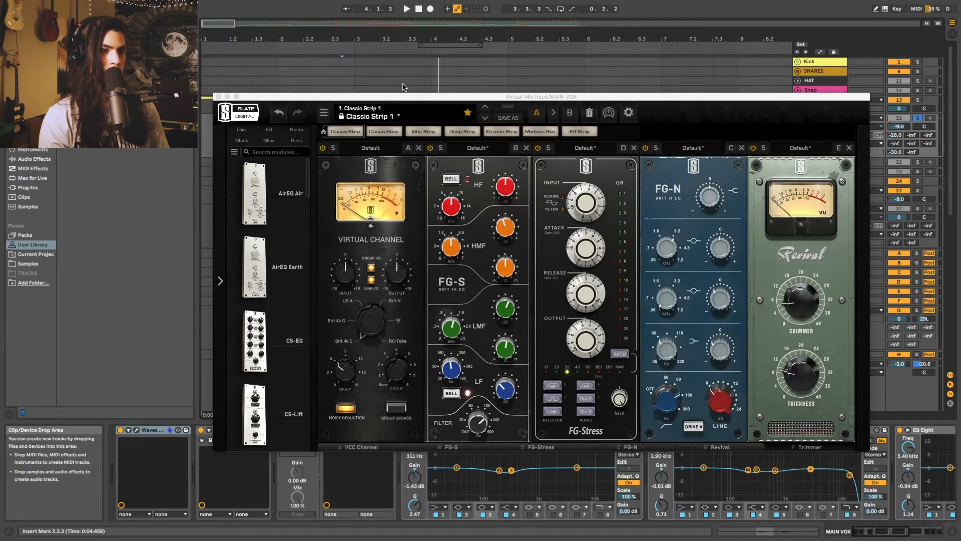
key("space")
key("space")
left_click(217, 96)
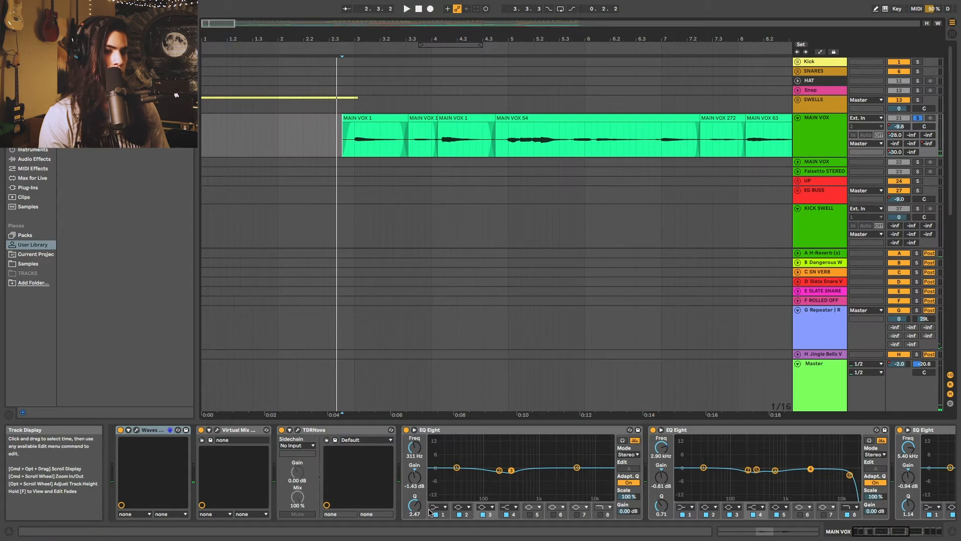
- Bypass all three EQ Eight devices and the Eiosis de-esser on the MAIN VOX chain
left_click(406, 429)
left_click(653, 429)
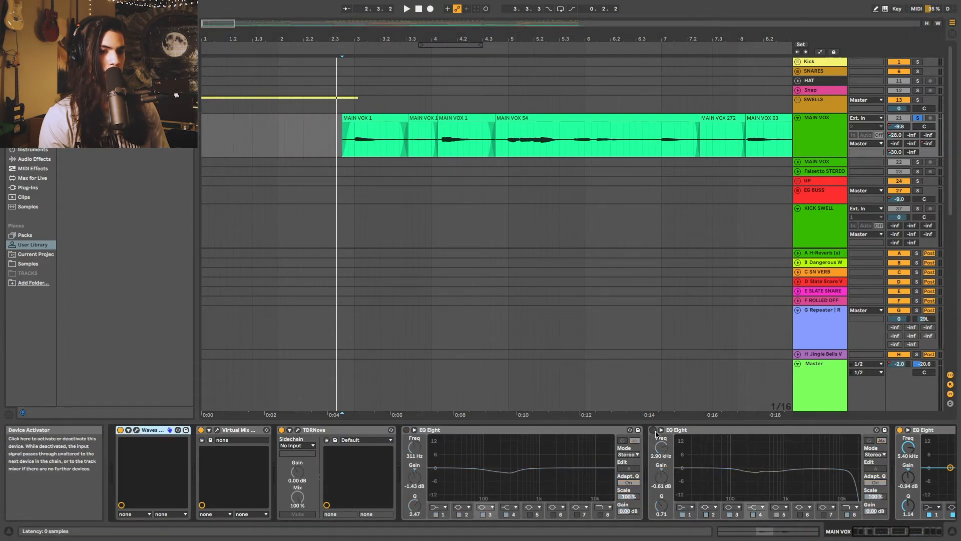
scroll(660, 434, "right", 3)
scroll(660, 435, "right", 6)
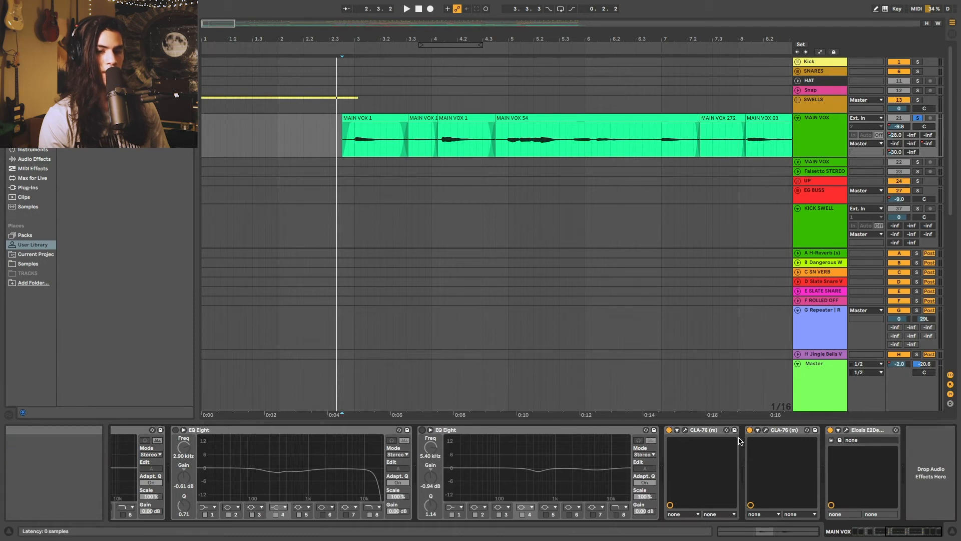
scroll(786, 457, "left", 5)
scroll(764, 467, "right", 5)
- Play the opening MAIN VOX phrase with the Virtual Mix Rack bypassed and re-enabled to compare the sound
left_click(336, 142)
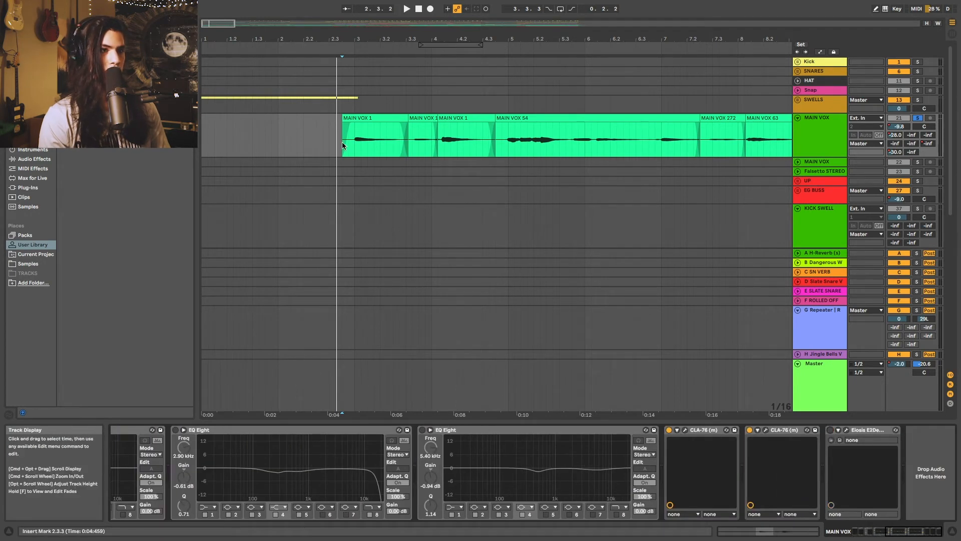
key("space")
scroll(279, 429, "left", 8)
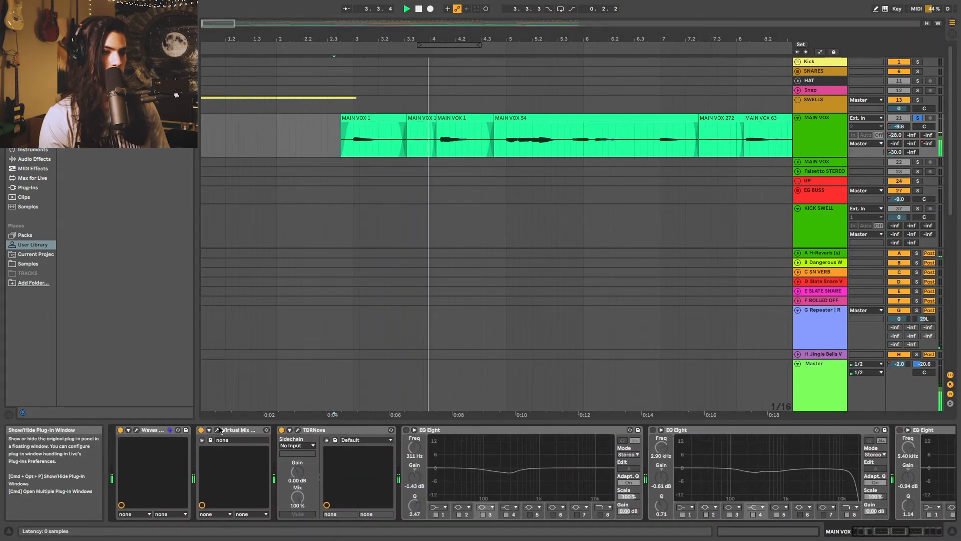
left_click(202, 430)
key("space")
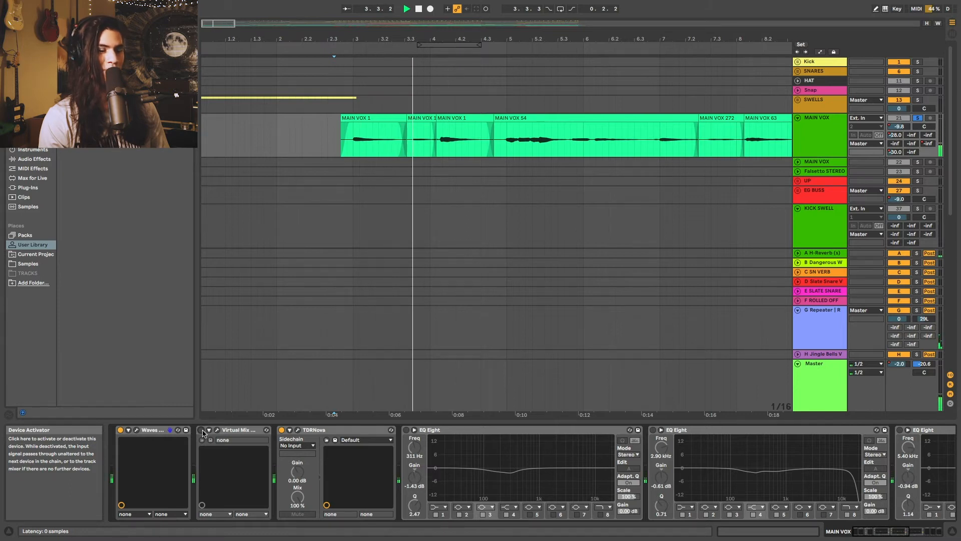
left_click(201, 430)
key("space")
key("space")
- Compare the vocal with TDRNova bypassed, briefly view its settings, and re-enable the device
left_click(282, 430)
key("space")
key("space")
left_click(297, 430)
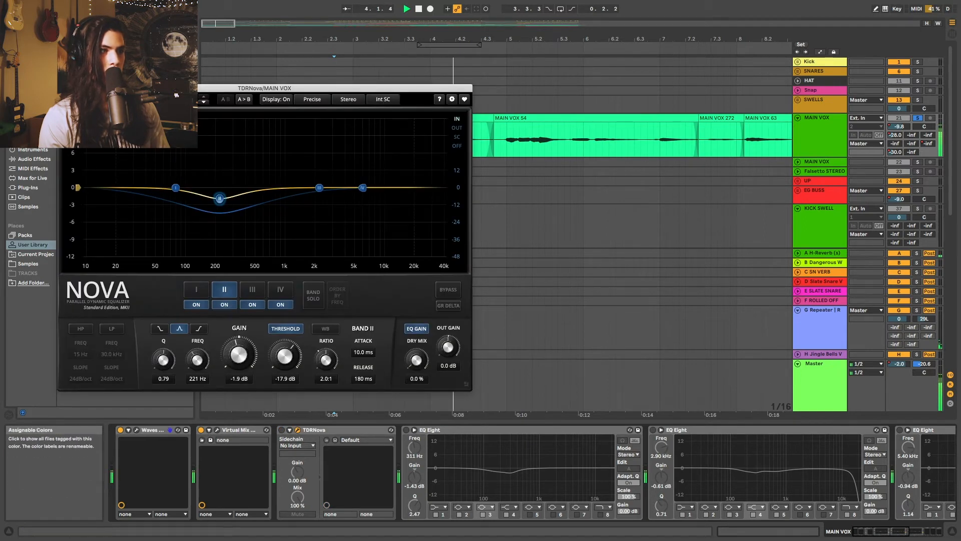
left_click(298, 430)
left_click(281, 430)
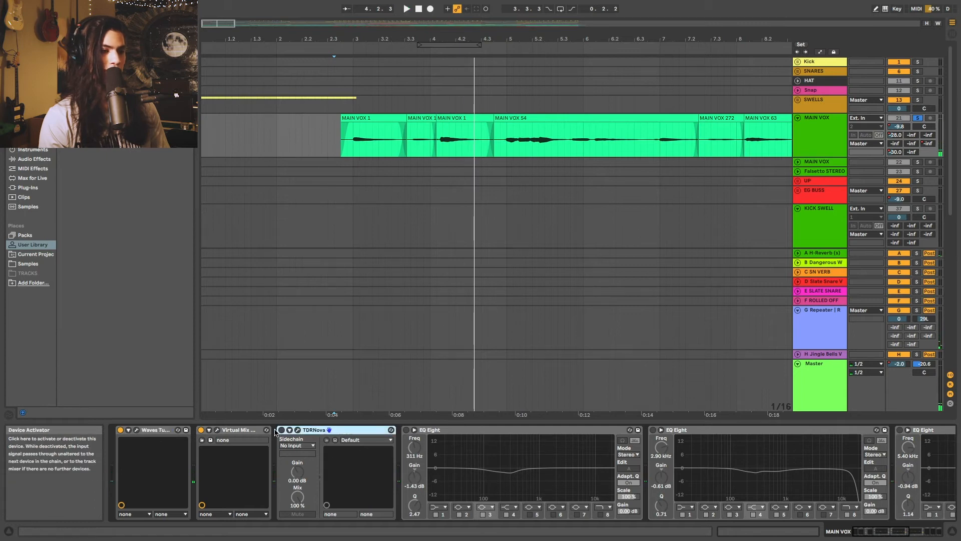
- Examine TDRNova's Band II dynamic cut while the vocal plays, moving the plug-in window aside and closing it when finished
left_click(297, 430)
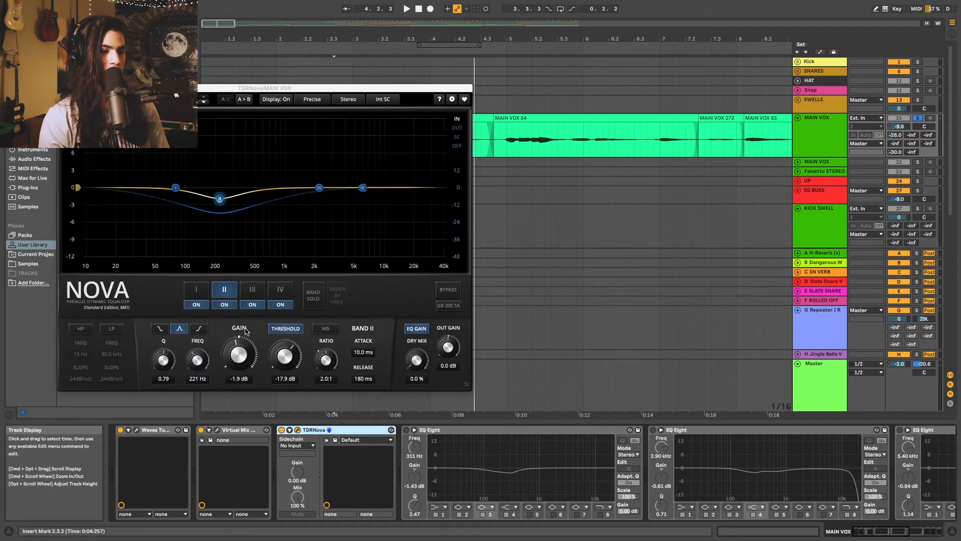
left_click_drag(265, 90, 685, 98)
key("space")
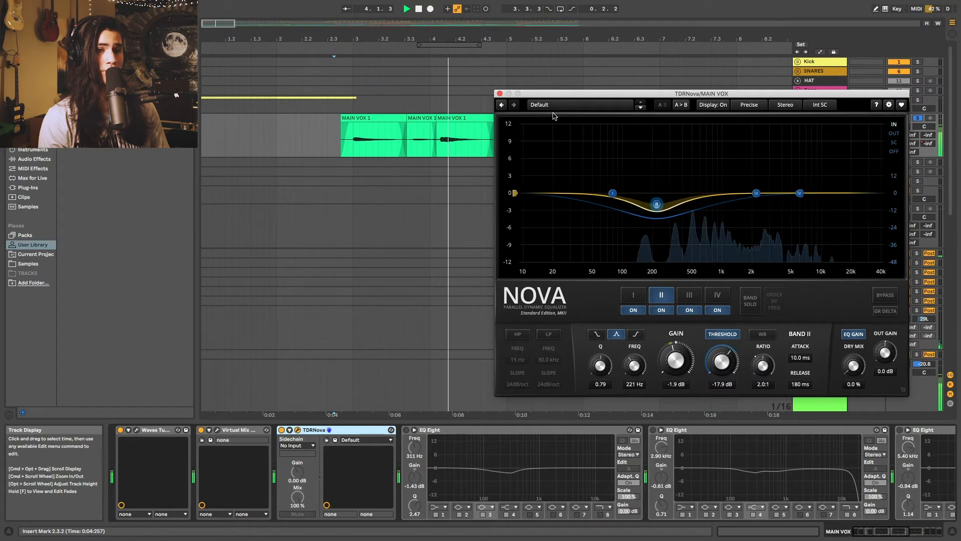
left_click(500, 94)
key("space")
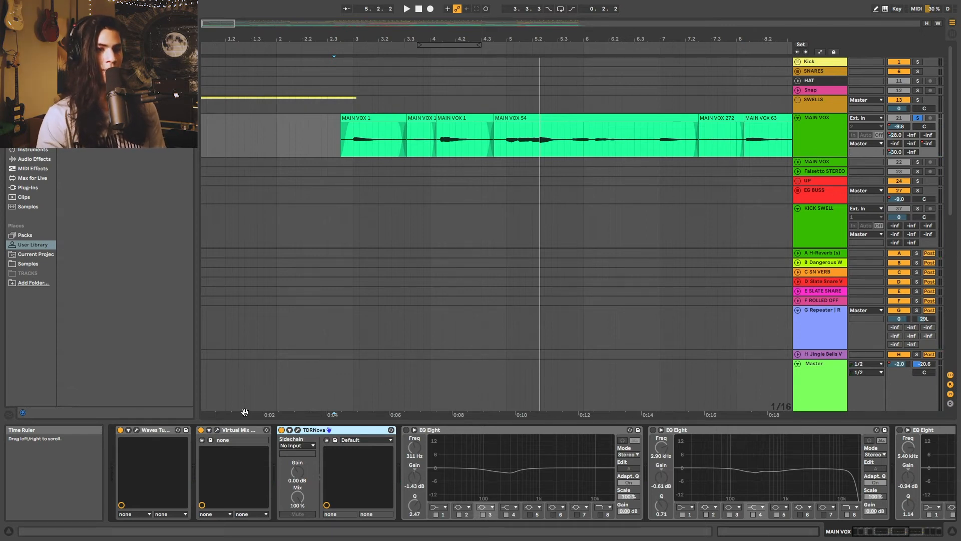
- Replay the vocal from 2.3.2 and review the Virtual Mix Rack's FG-Stress ratio and FG-N EQ settings, closing the rack when finished
left_click(336, 130)
key("space")
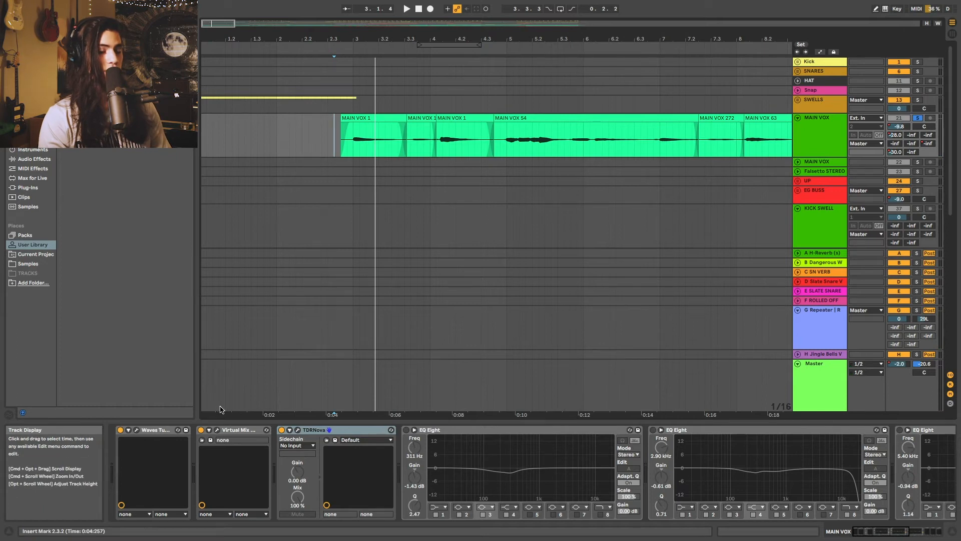
left_click(219, 431)
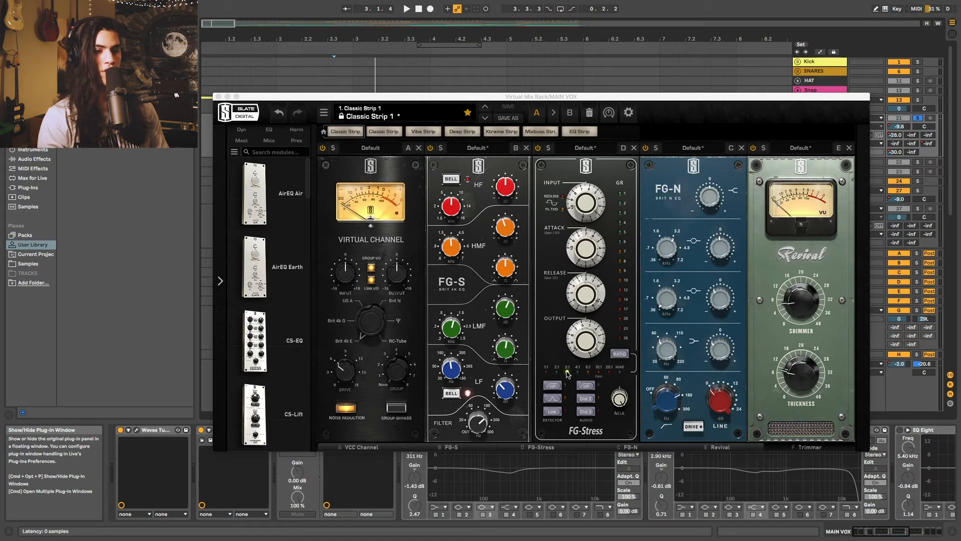
left_click(578, 372)
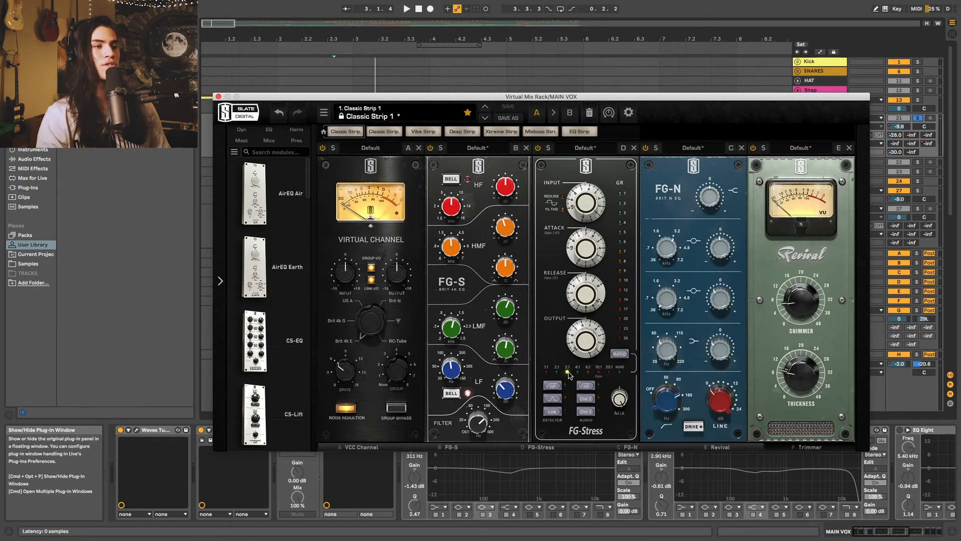
left_click(364, 62)
key("space")
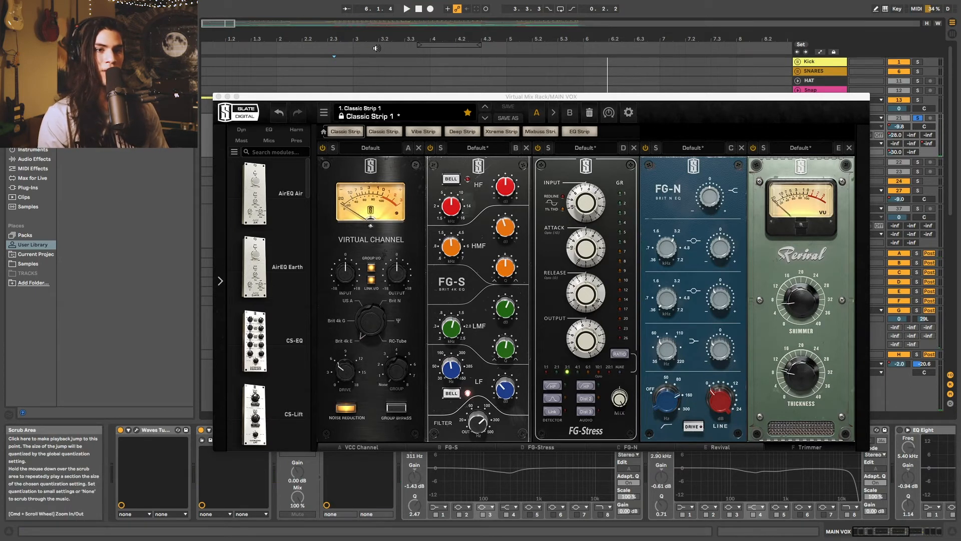
left_click(376, 48)
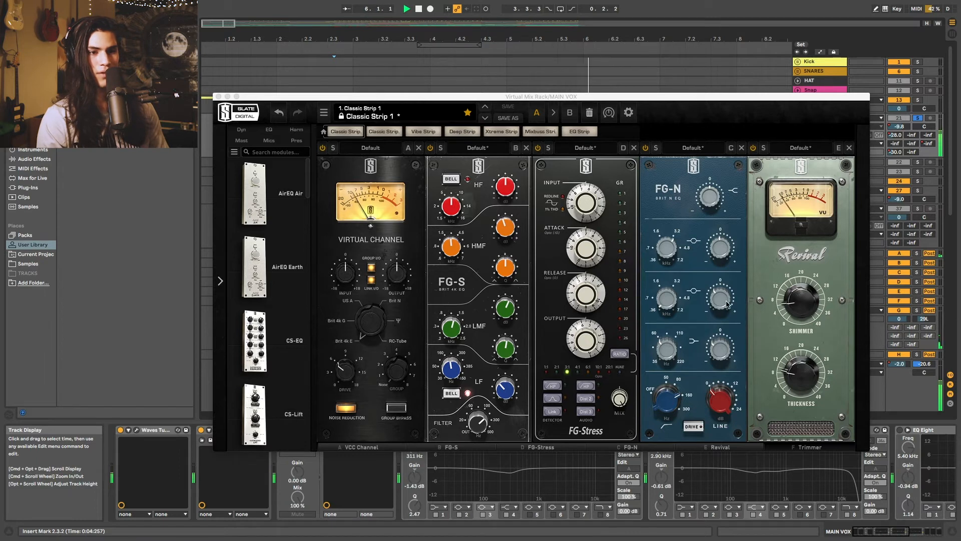
left_click(722, 247)
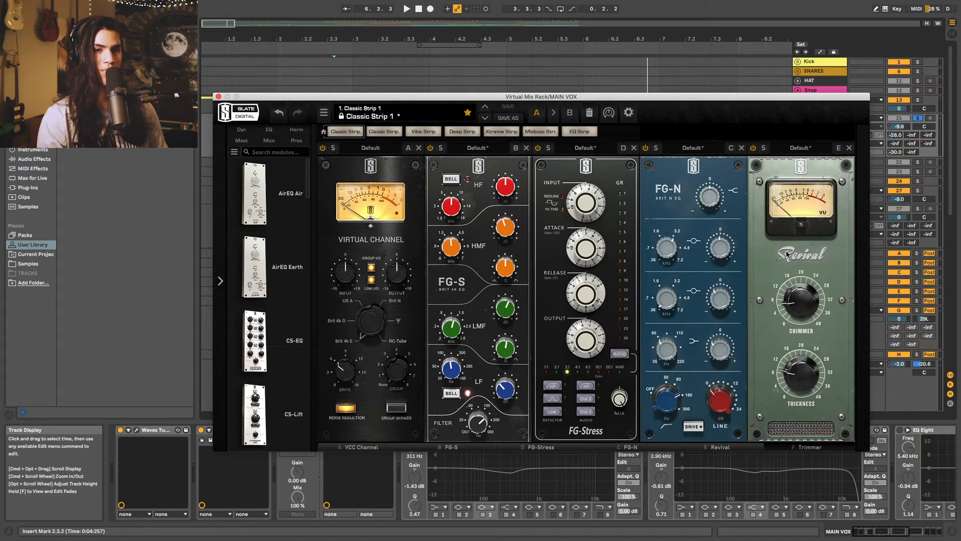
left_click(219, 96)
- Reactivate the first EQ Eight on MAIN VOX with its expanded display, and play the vocal from 3.1.1
left_click(495, 50)
key("space")
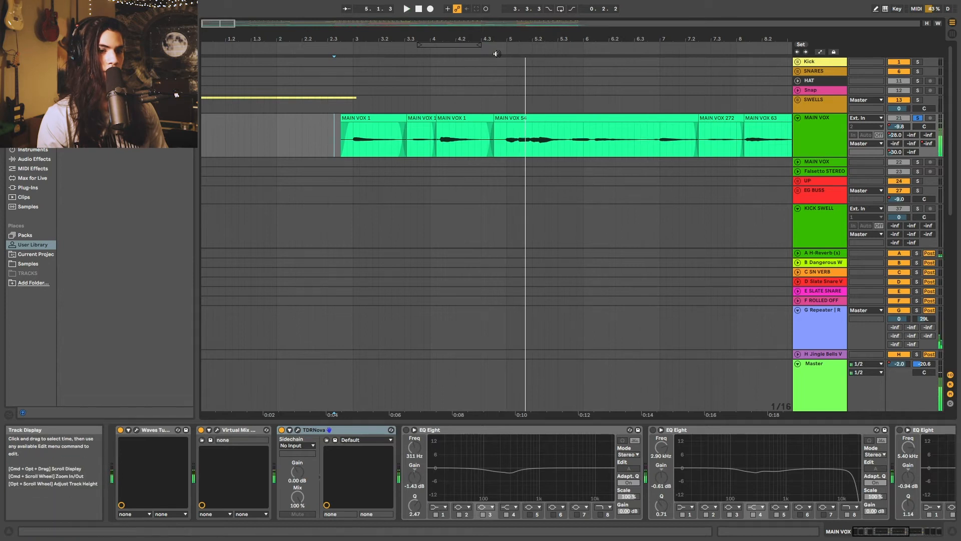
left_click(414, 430)
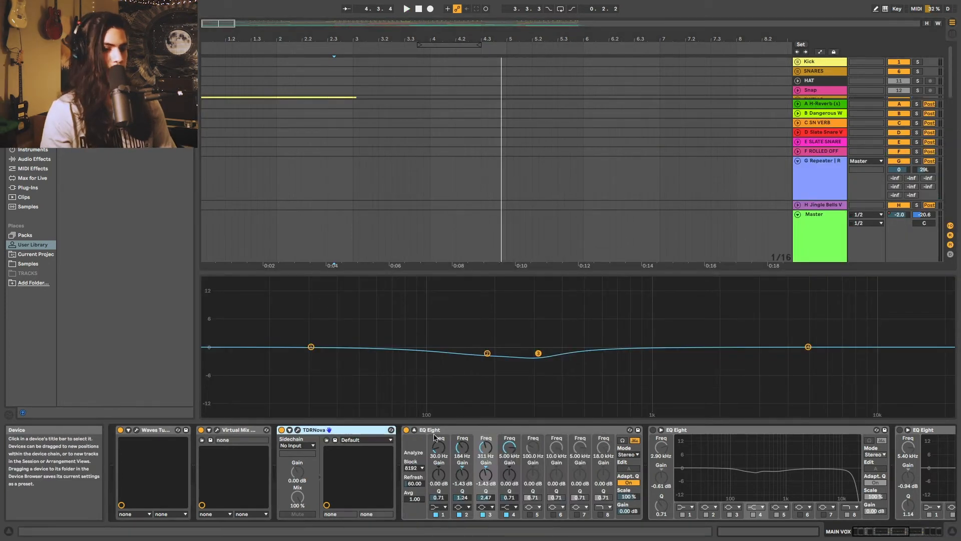
key("space")
scroll(376, 122, "up", 6)
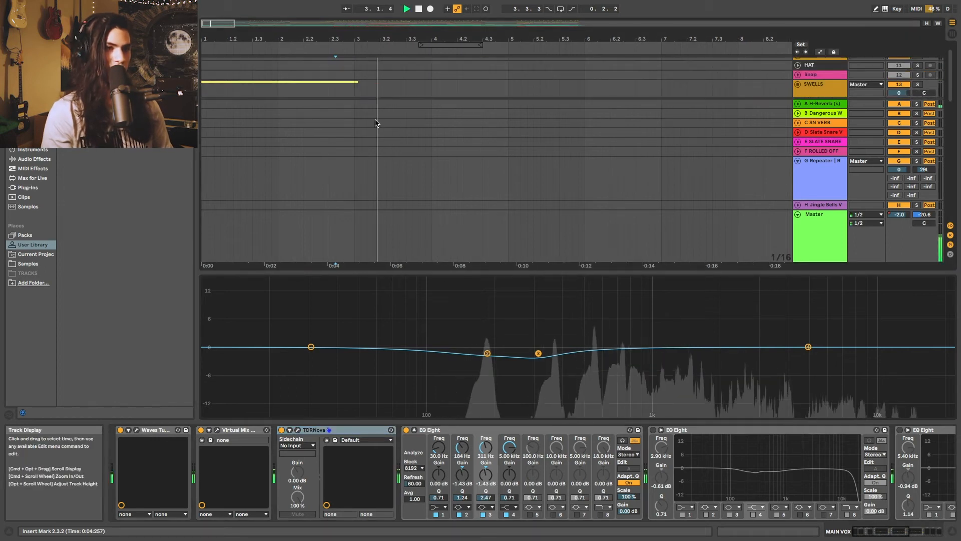
scroll(357, 100, "down", 1)
left_click(354, 83)
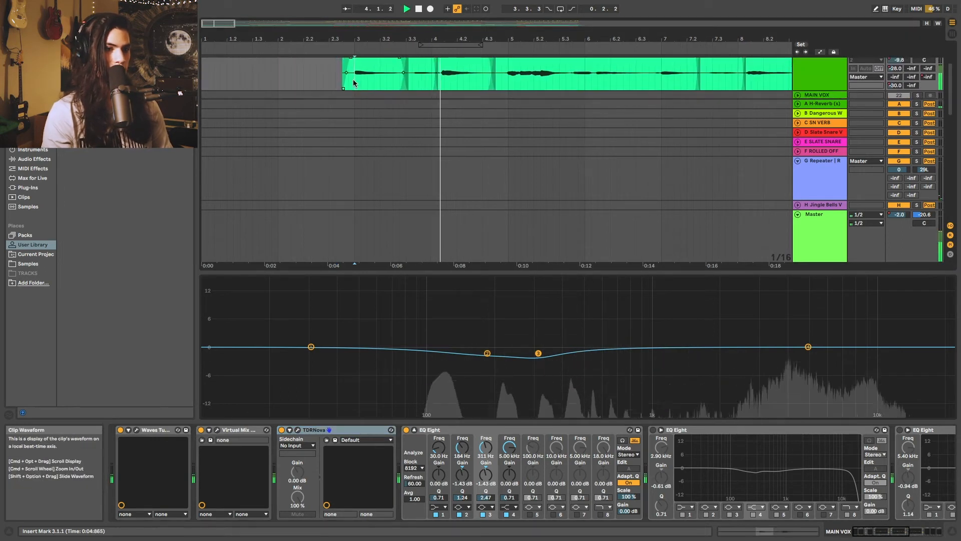
key("space")
key("space")
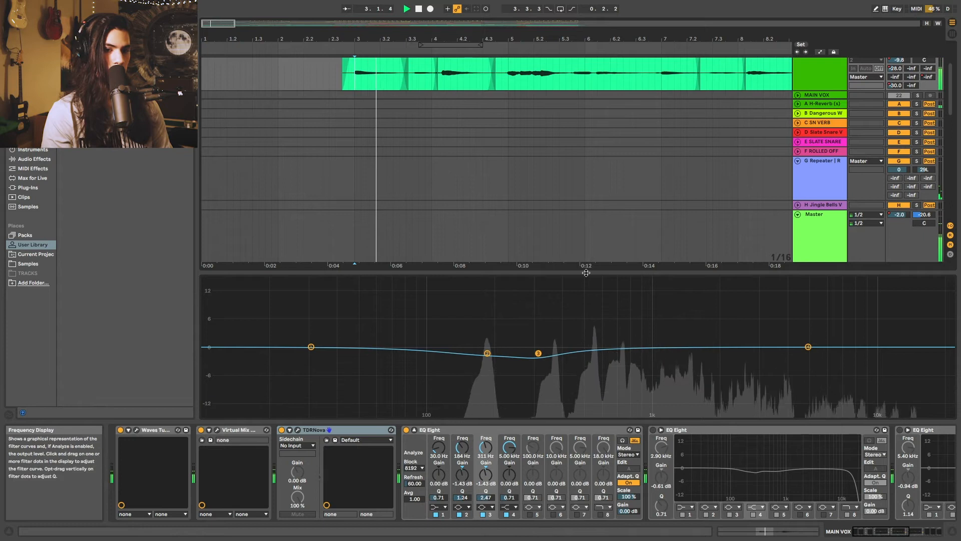
- Reactivate the second EQ Eight on MAIN VOX and audition the vocal through it
scroll(660, 469, "right", 2)
scroll(666, 470, "right", 1)
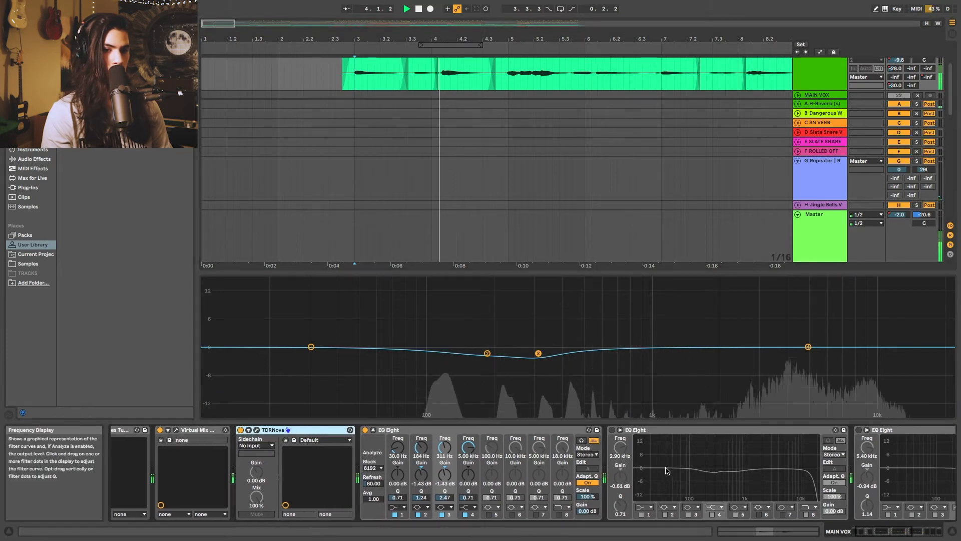
scroll(656, 463, "right", 2)
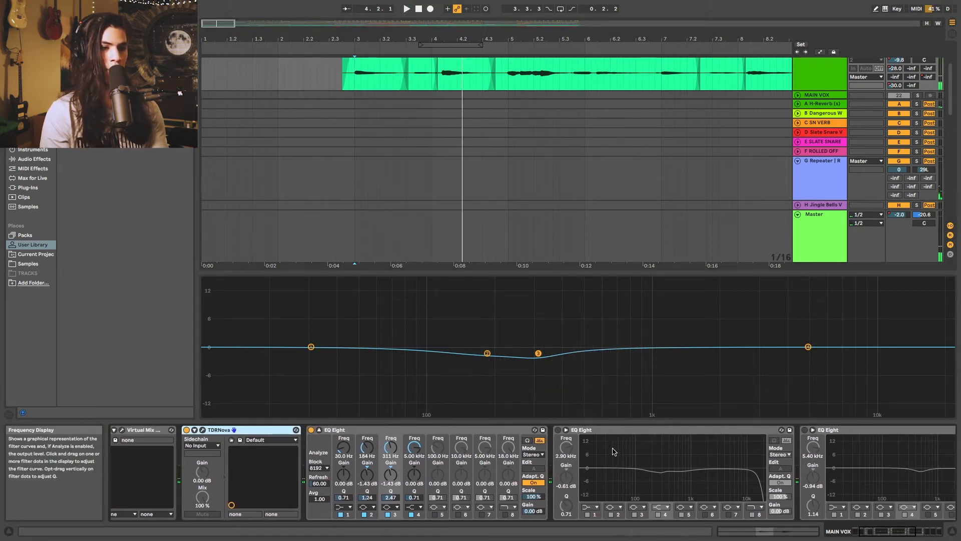
scroll(576, 448, "right", 2)
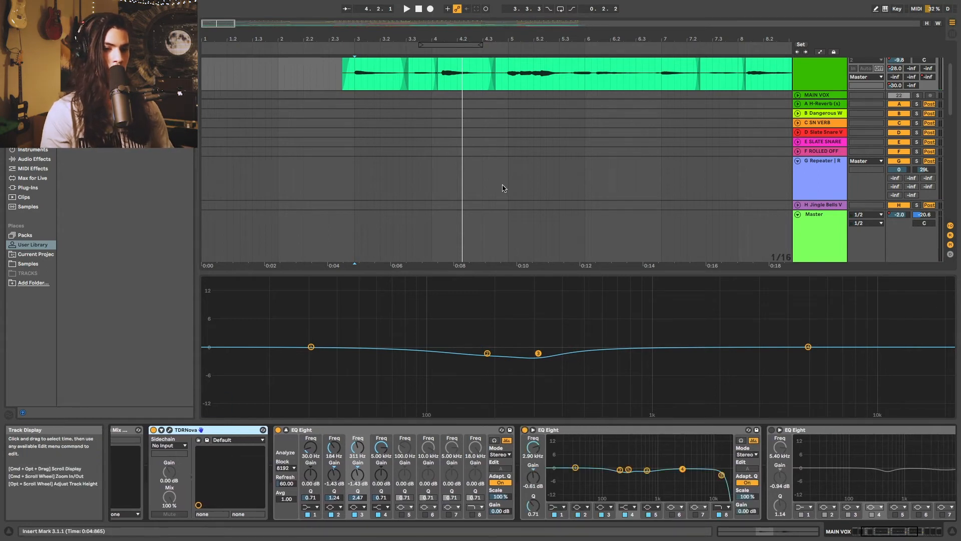
key("space")
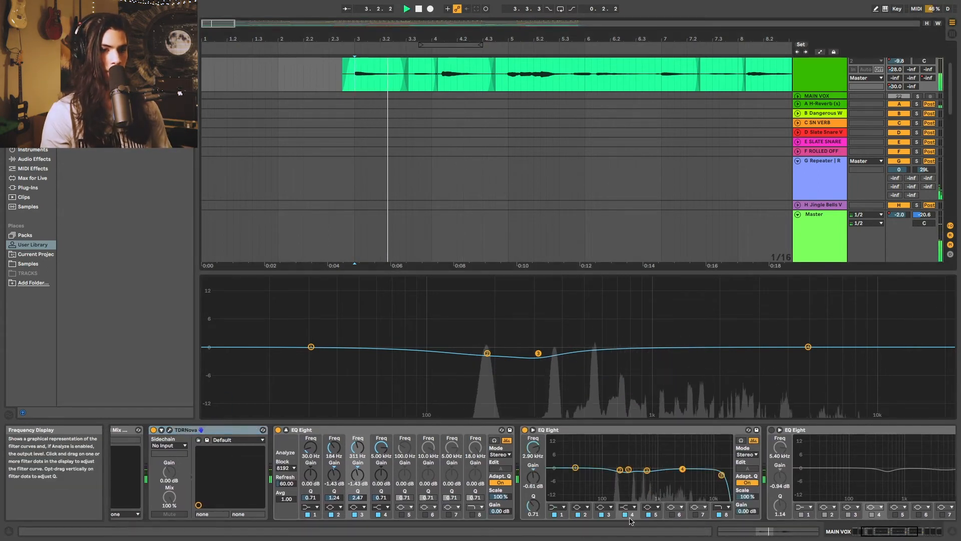
scroll(549, 454, "right", 10)
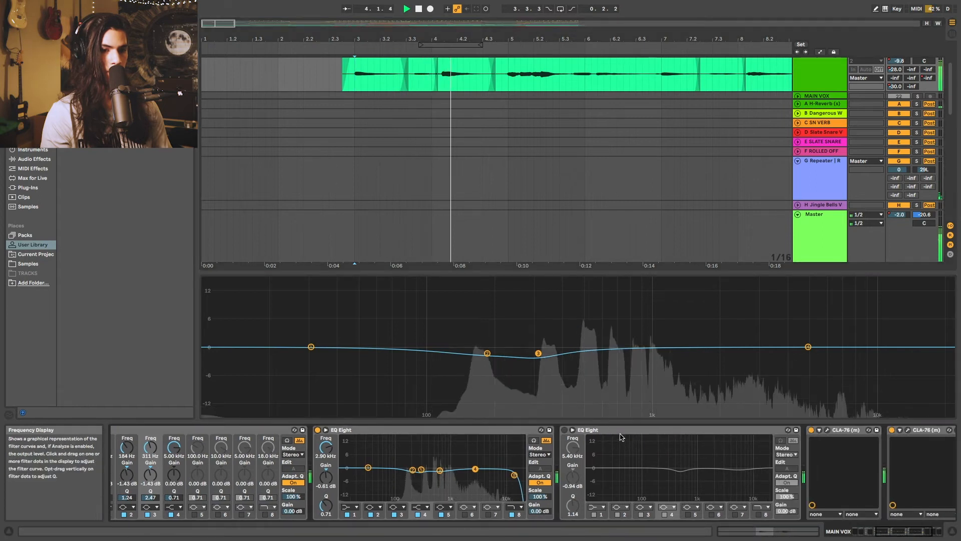
- Reactivate the third EQ Eight, audition the vocal, and check its curve in the expanded display before collapsing it
key("space")
left_click(564, 430)
key("space")
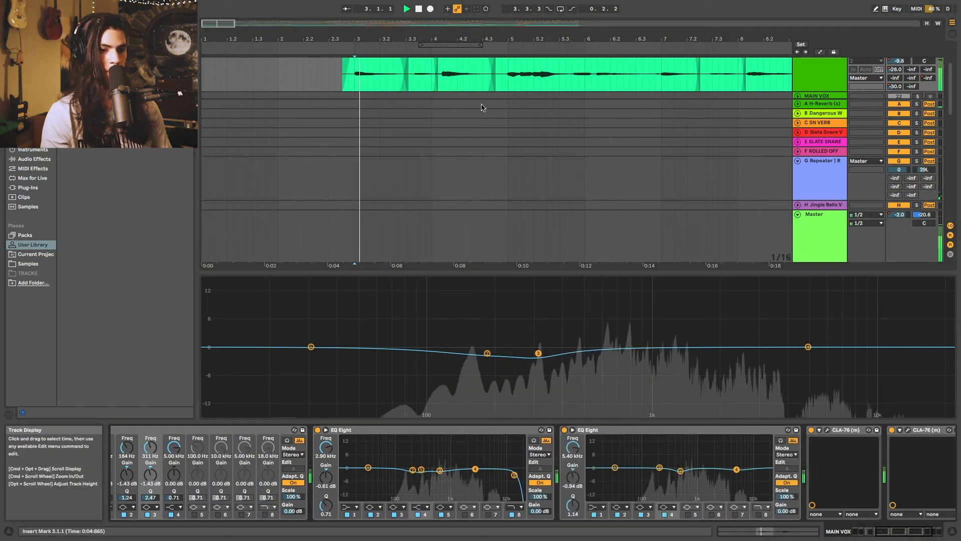
left_click(572, 430)
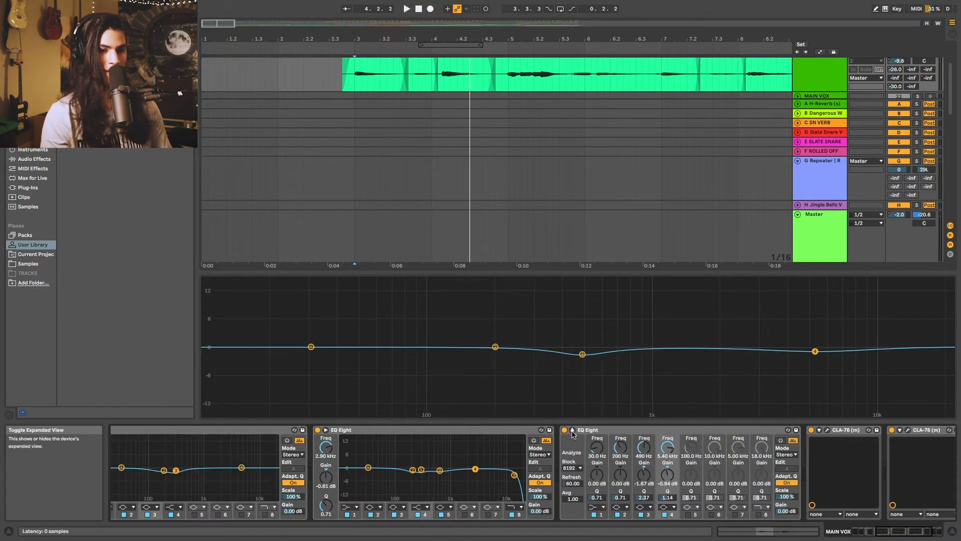
left_click(573, 431)
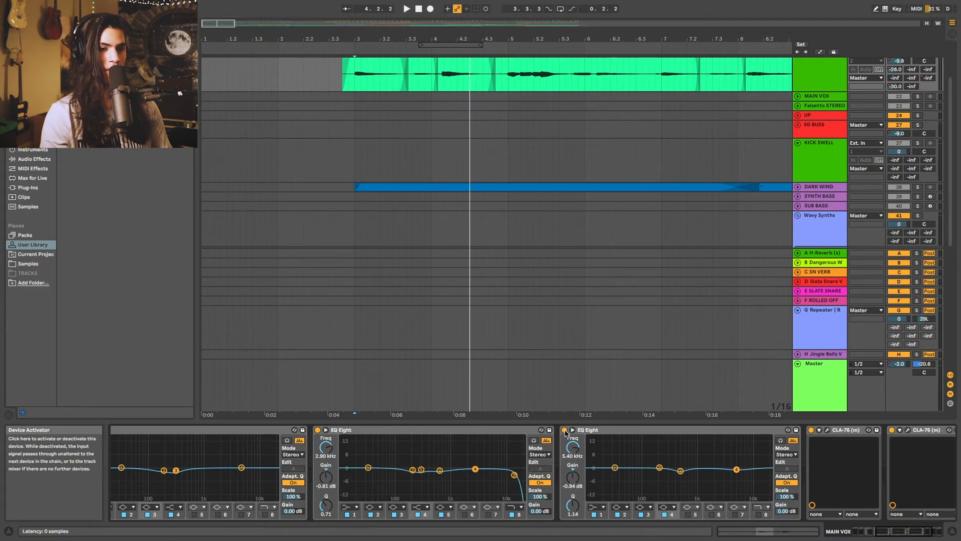
- Compare the vocal with the third EQ Eight bypassed and re-enabled
left_click(565, 430)
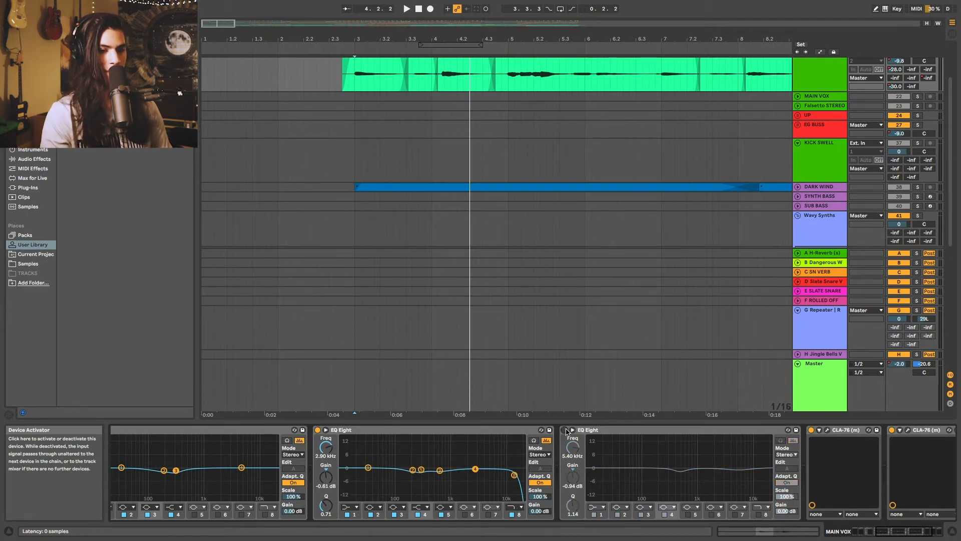
key("space")
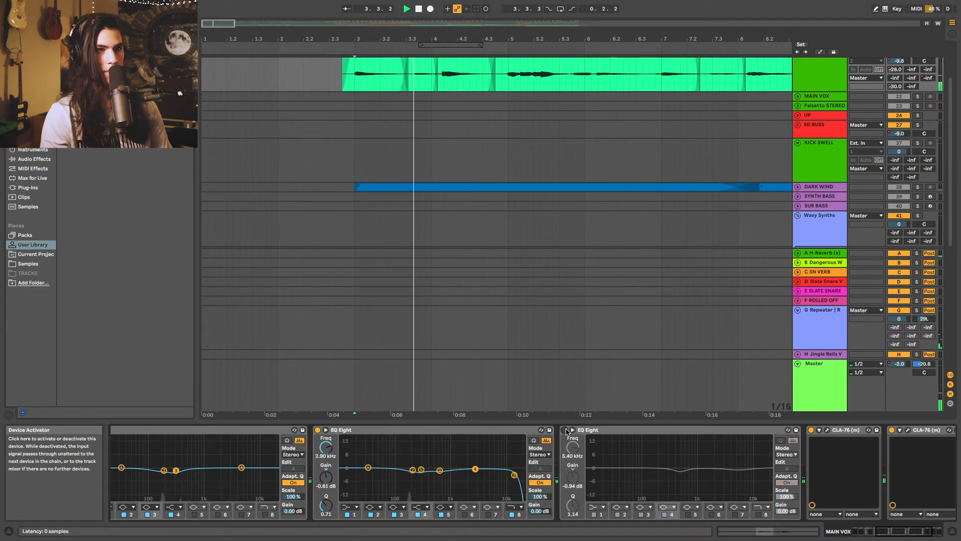
key("space")
left_click(565, 430)
key("space")
- Open the first CLA-76 compressor on the MAIN VOX chain to view its settings
scroll(682, 442, "right", 5)
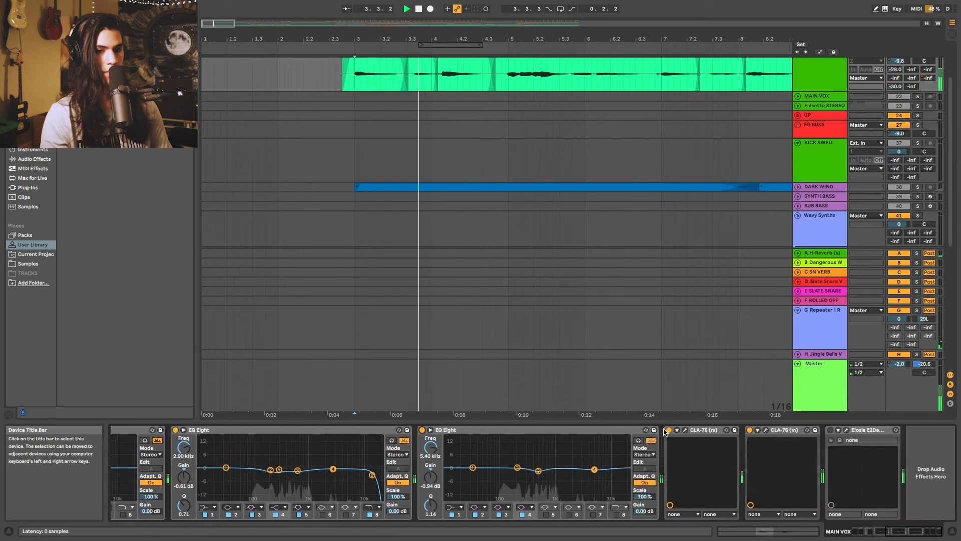
left_click(686, 430)
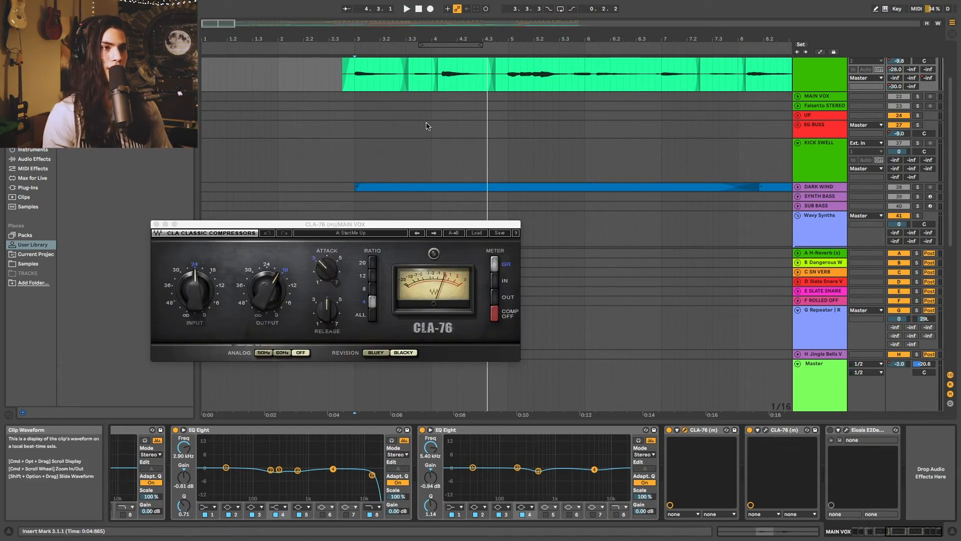
- Audition the start of the MAIN VOX vocal through the first CLA-76, focusing on its attack control
left_click(326, 269)
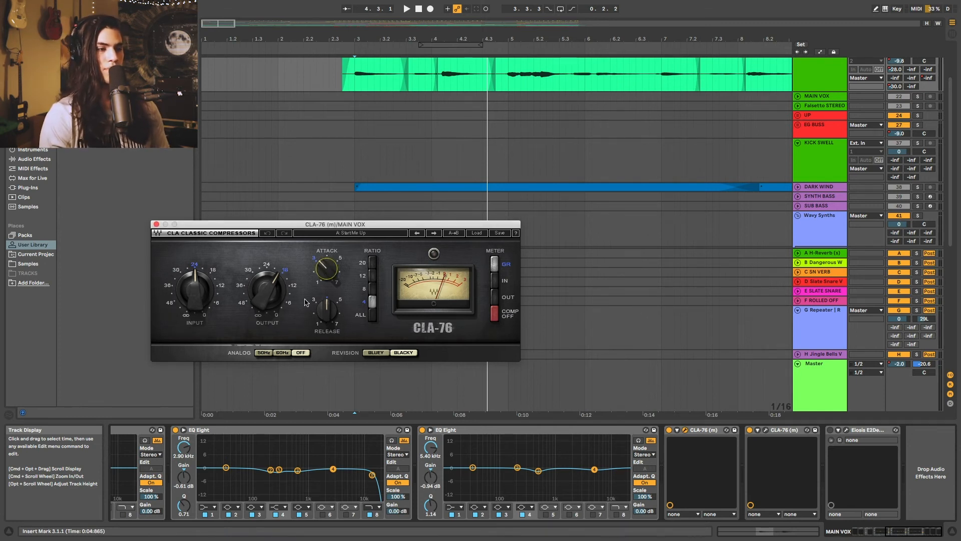
key("space")
scroll(405, 107, "right", 3)
scroll(405, 107, "up", 3)
scroll(405, 107, "up", 1)
key("space")
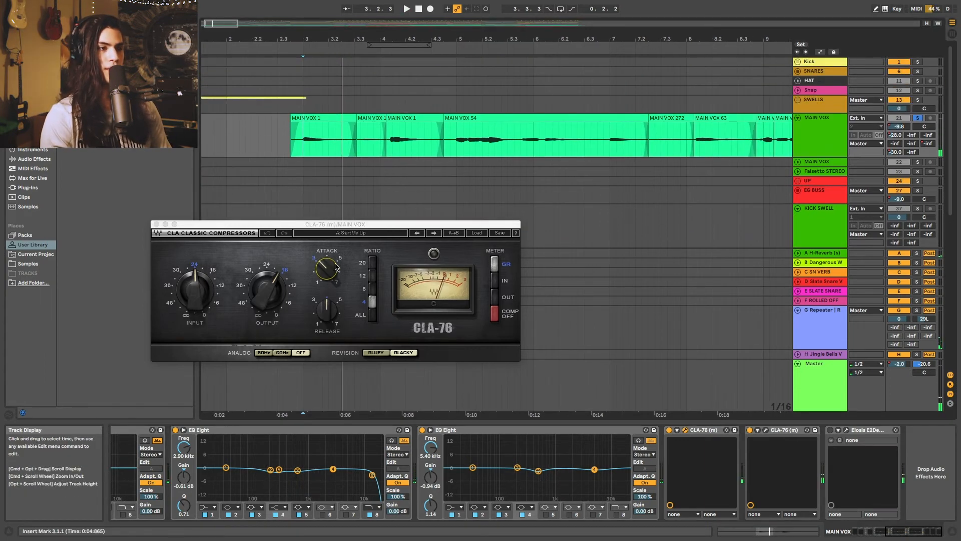
- Audition the vocal with the first CLA-76's attack raised to 5.29 and again with it set to 2.86
left_click_drag(329, 272, 329, 255)
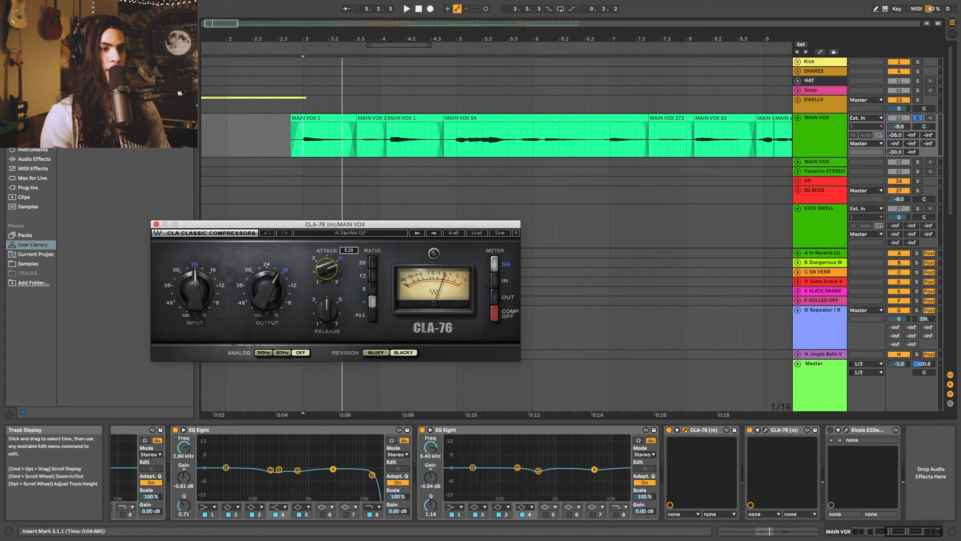
left_click(297, 51)
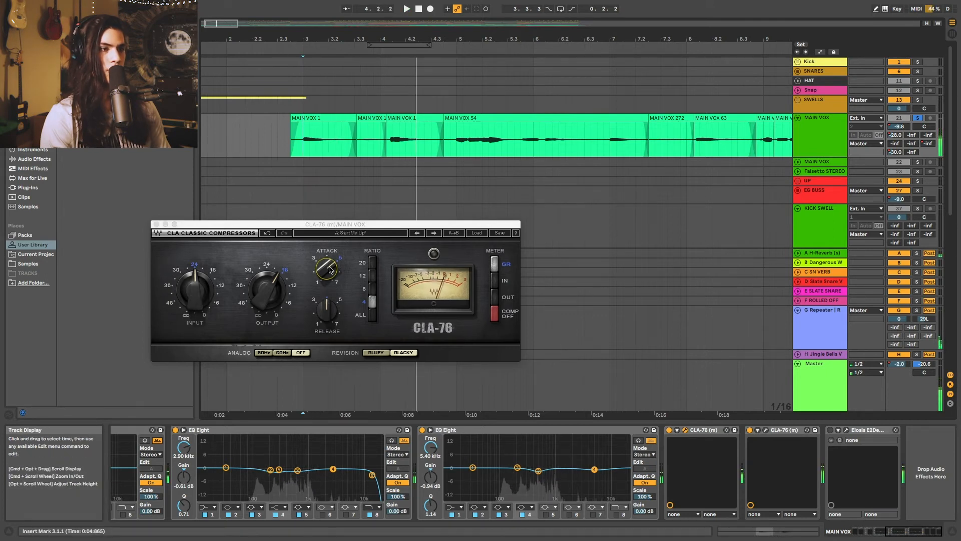
left_click_drag(331, 270, 330, 296)
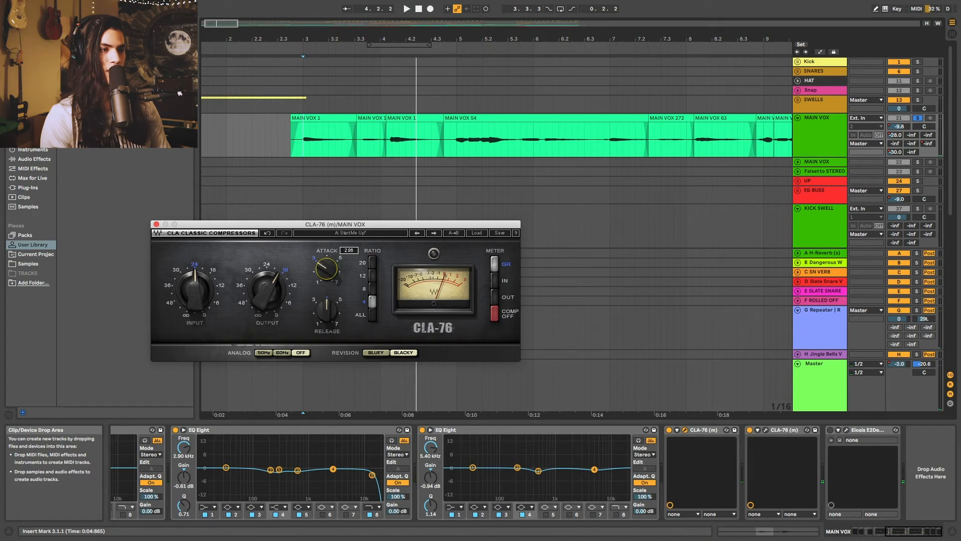
left_click(295, 51)
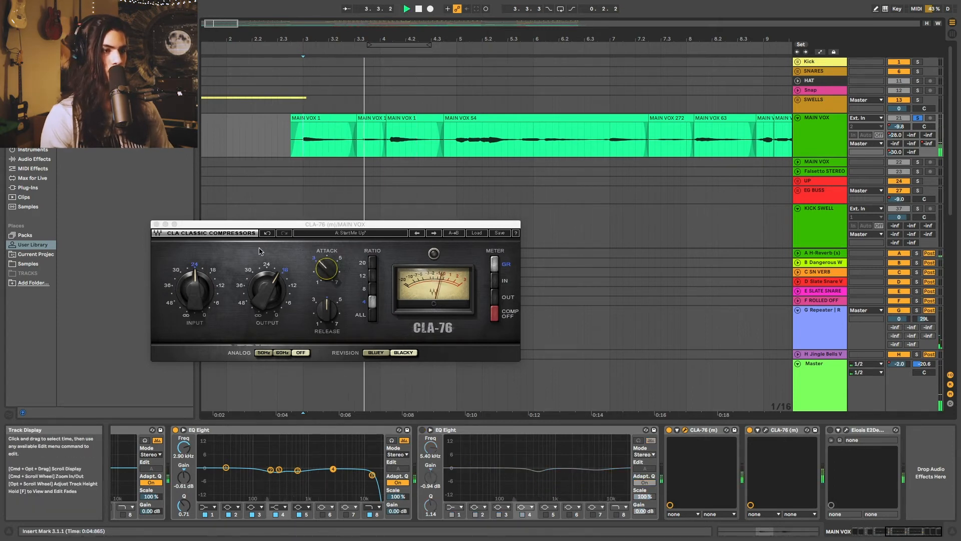
- Close the first CLA-76's window and reactivate the third EQ Eight on MAIN VOX
left_click(157, 224)
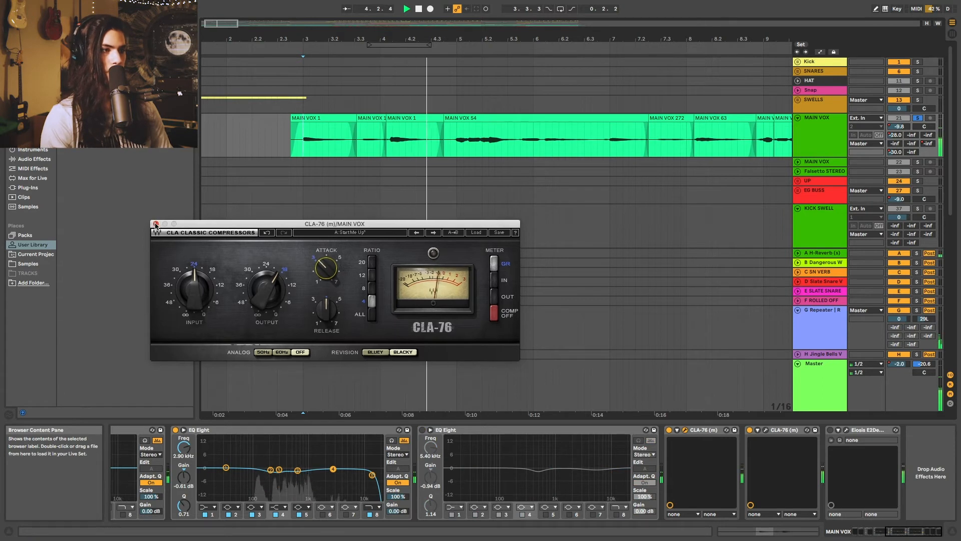
left_click(156, 224)
left_click(422, 429)
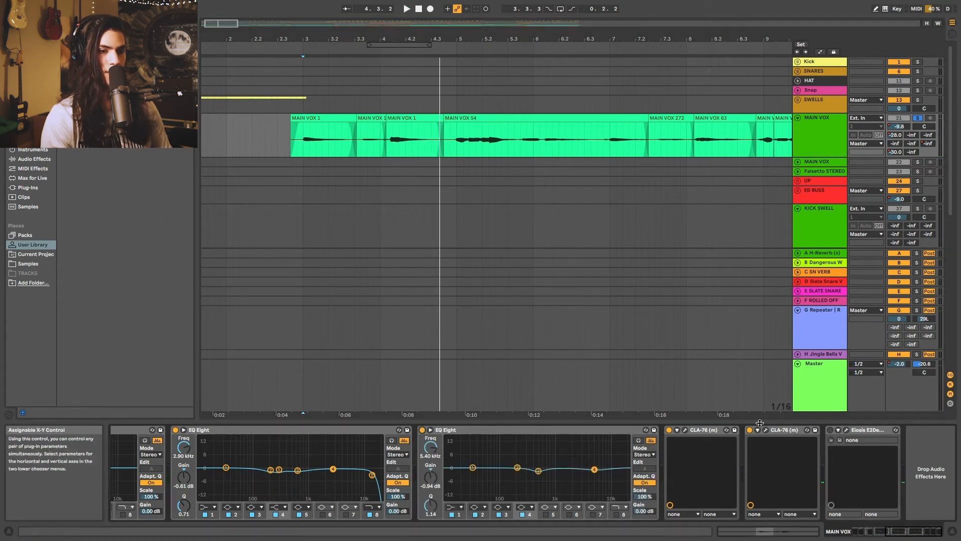
- Open the second CLA-76 on MAIN VOX, move its window clear of the plug-in chain, and audition the opening vocal through it
left_click(765, 430)
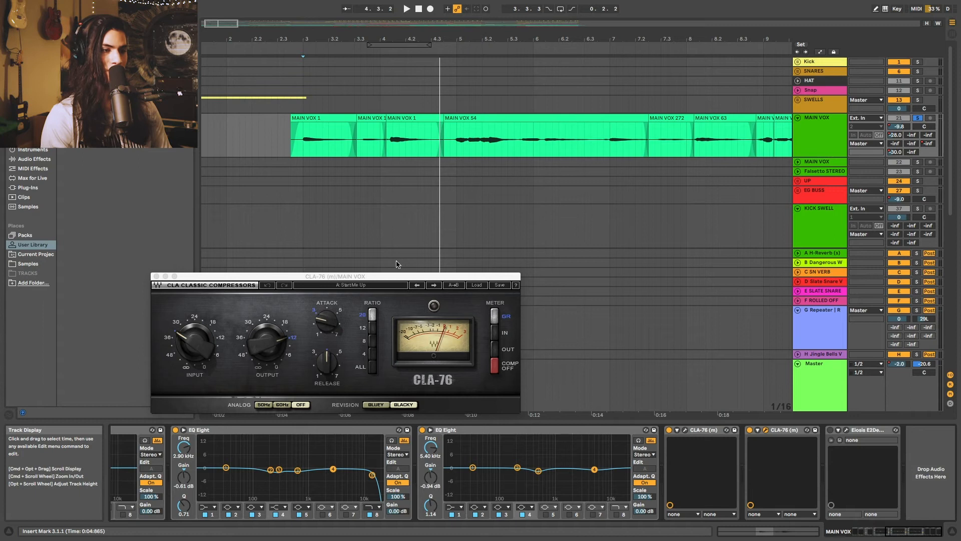
left_click_drag(390, 277, 679, 217)
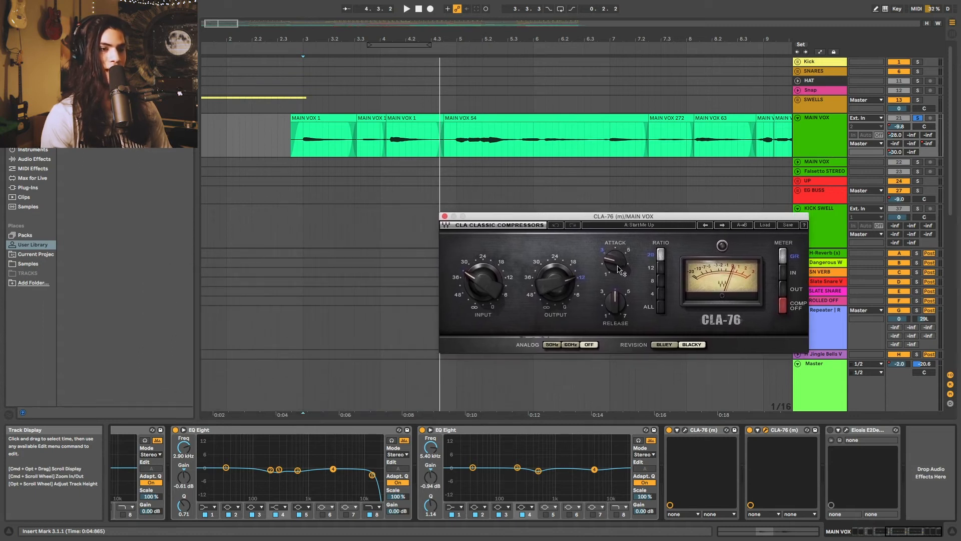
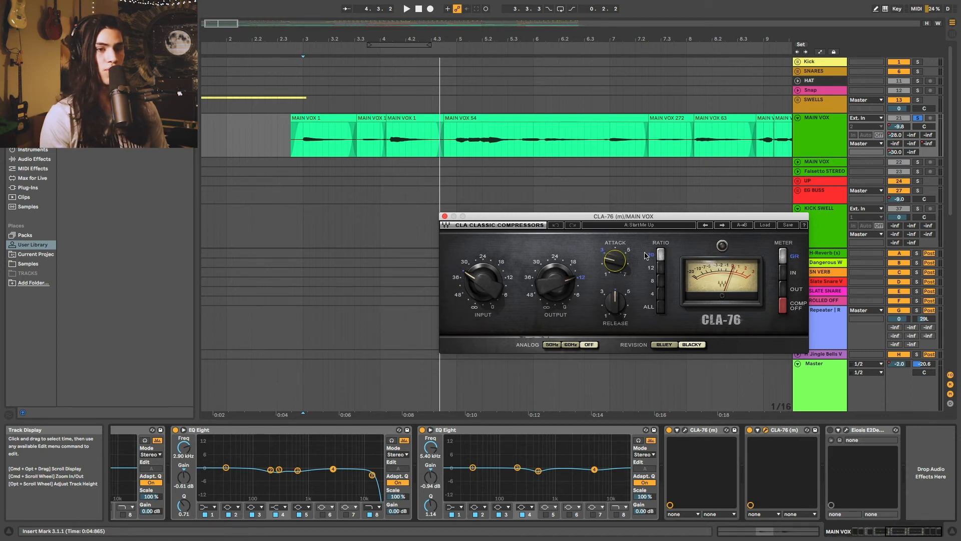
mouse_move(621, 259)
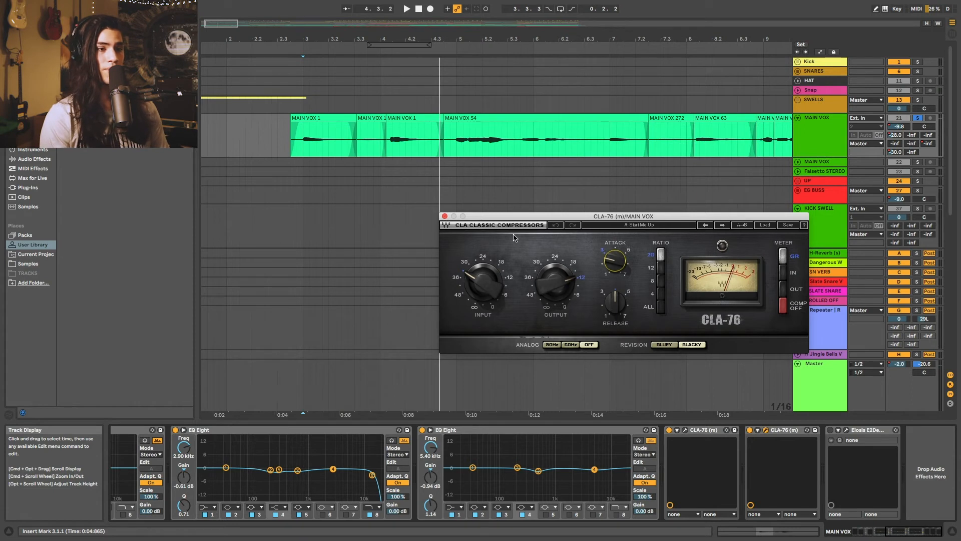
left_click(453, 49)
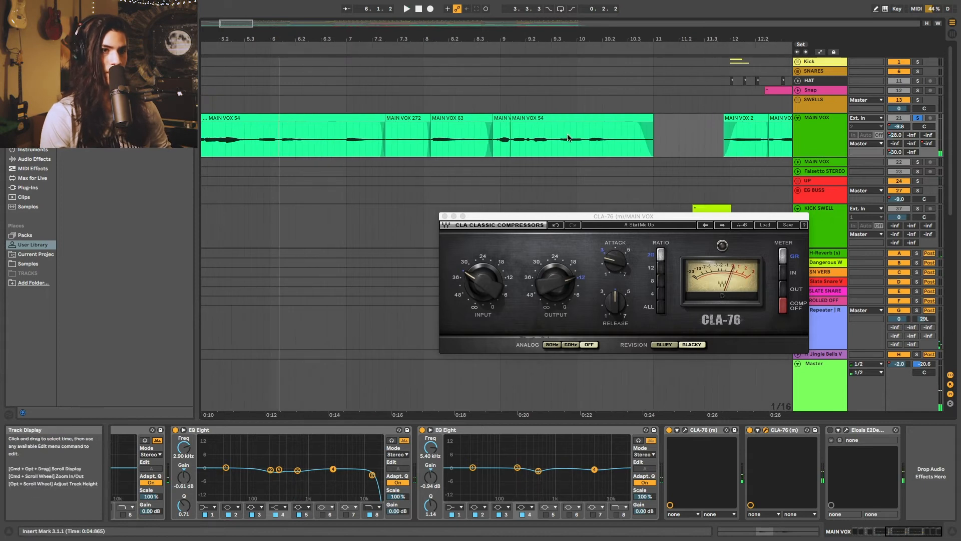
- Play the louder MAIN VOX section around bars 74 to 76 while watching the second CLA-76's gain reduction
left_click_drag(599, 42, 213, 44)
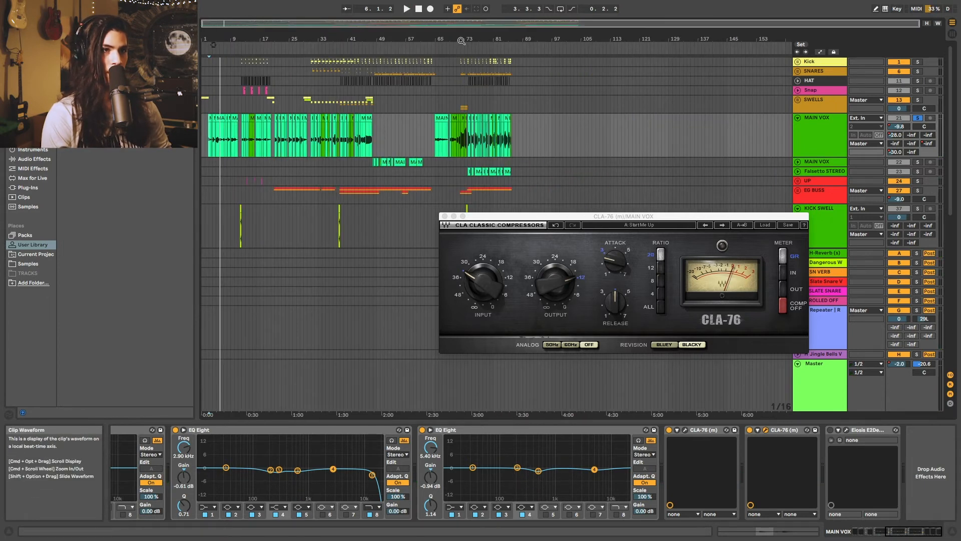
left_click_drag(461, 40, 466, 49)
left_click(447, 50)
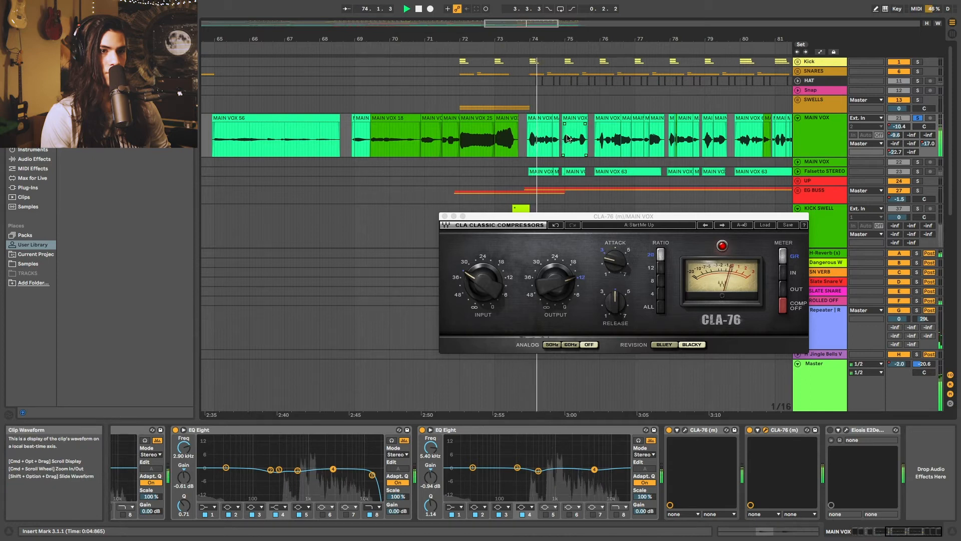
scroll(558, 141, "right", 2)
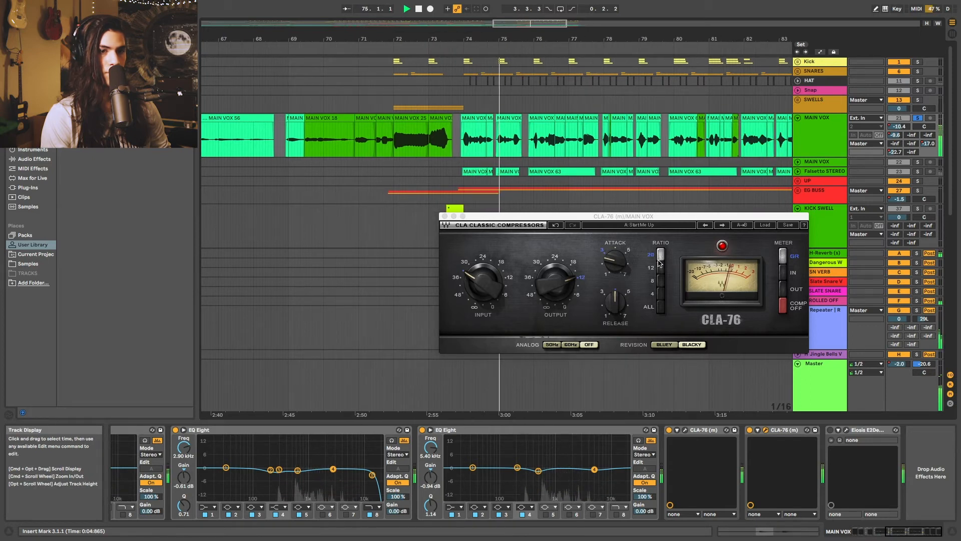
scroll(609, 162, "right", 2)
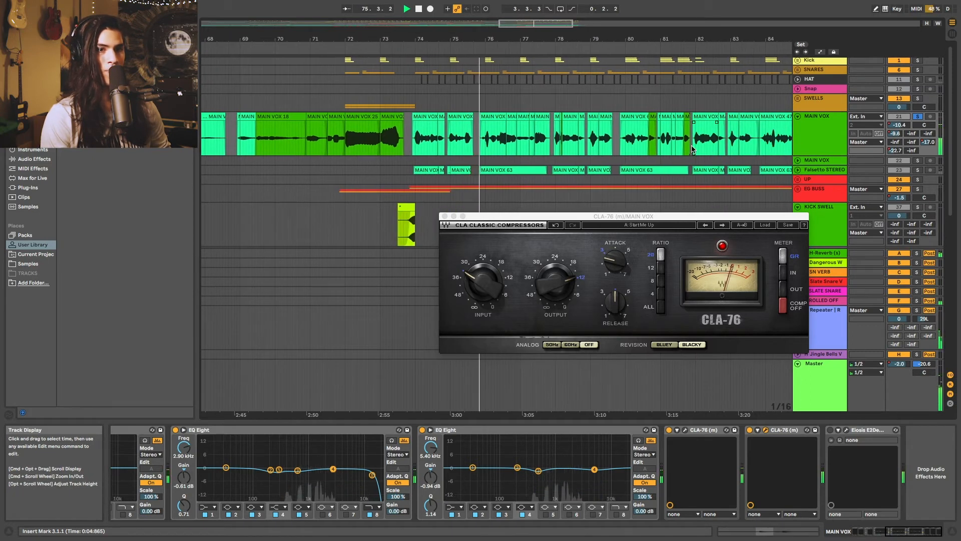
scroll(651, 145, "right", 2)
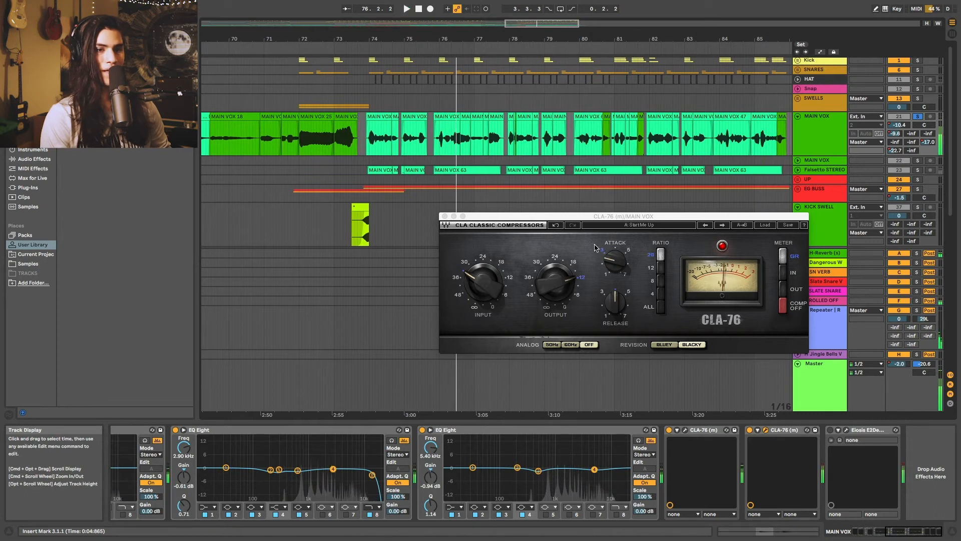
scroll(635, 168, "right", 2)
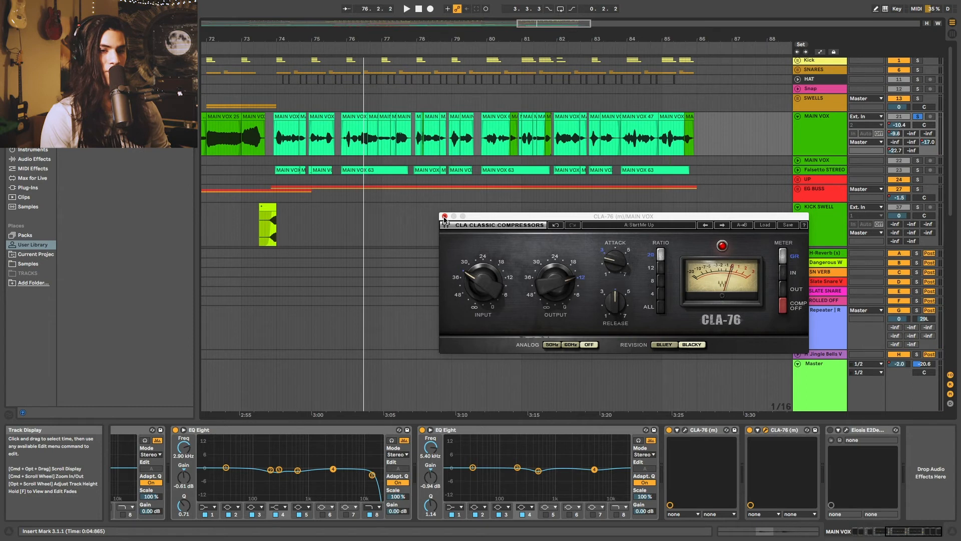
- Close the second CLA-76, reopen it to recheck its settings, and close it again
left_click(444, 217)
scroll(446, 208, "left", 7)
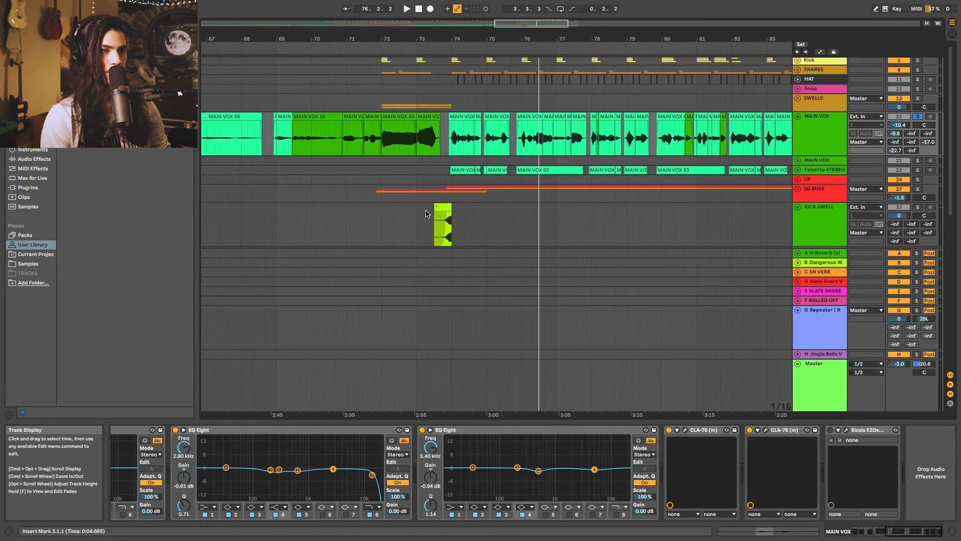
left_click(767, 431)
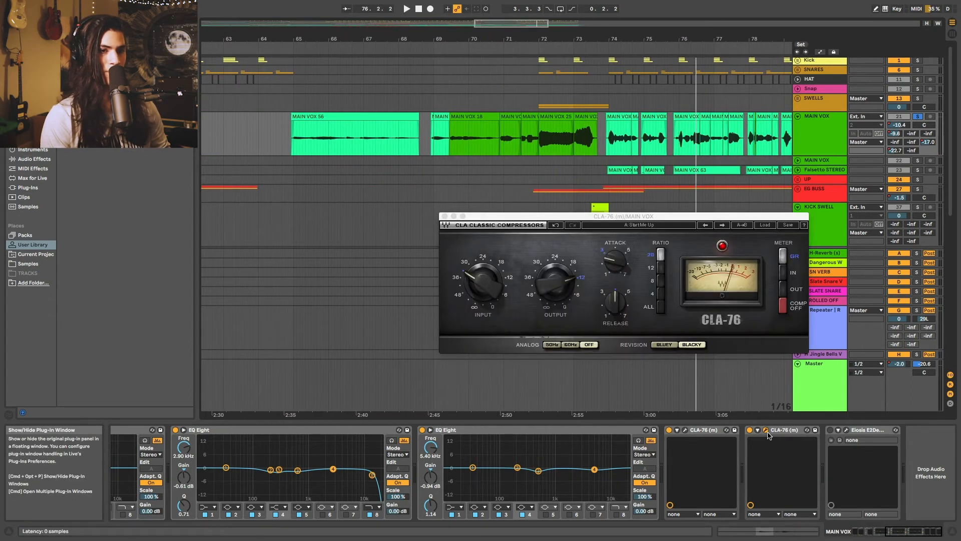
left_click(504, 217)
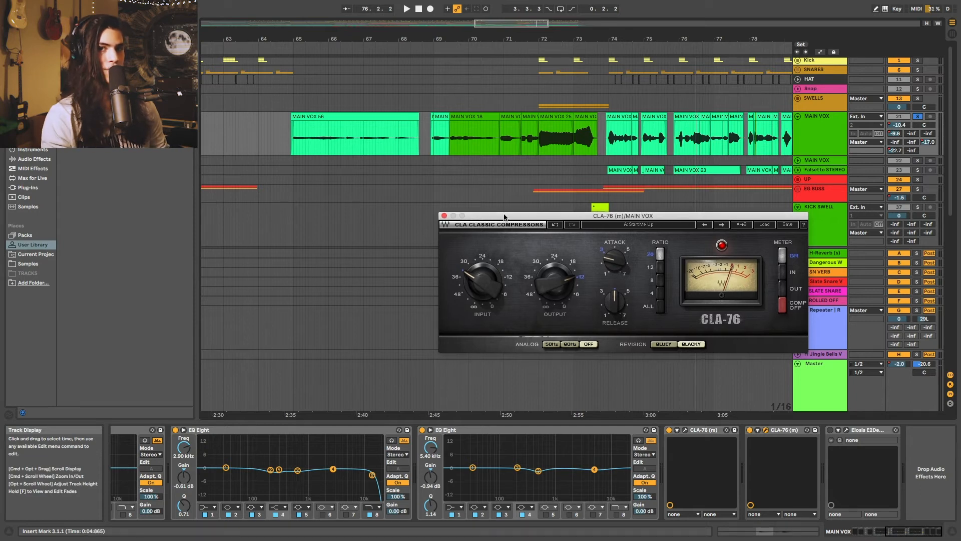
left_click(445, 216)
- Activate the Eiosis E2Deesser at the end of the MAIN VOX chain, view its settings, and close its window
scroll(481, 214, "right", 5)
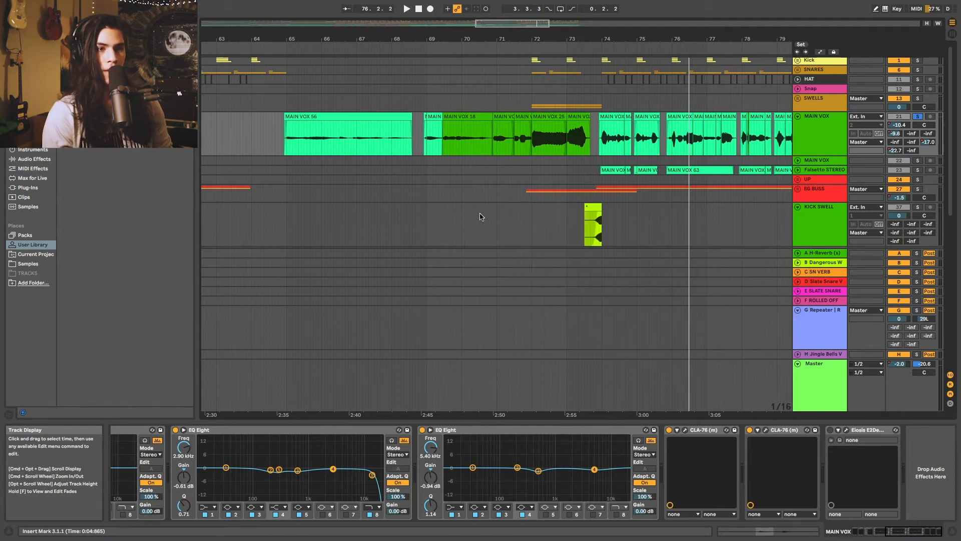
left_click(862, 430)
left_click(846, 431)
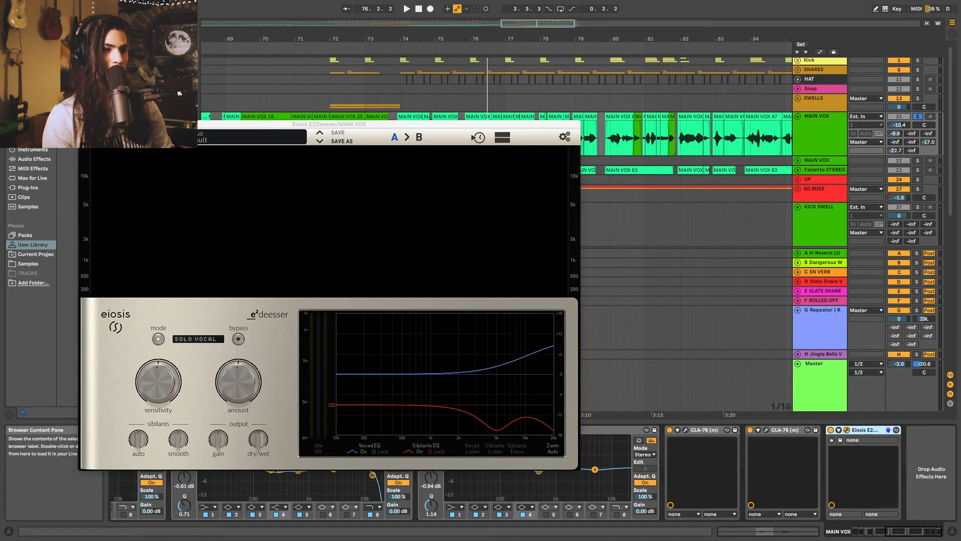
left_click(84, 125)
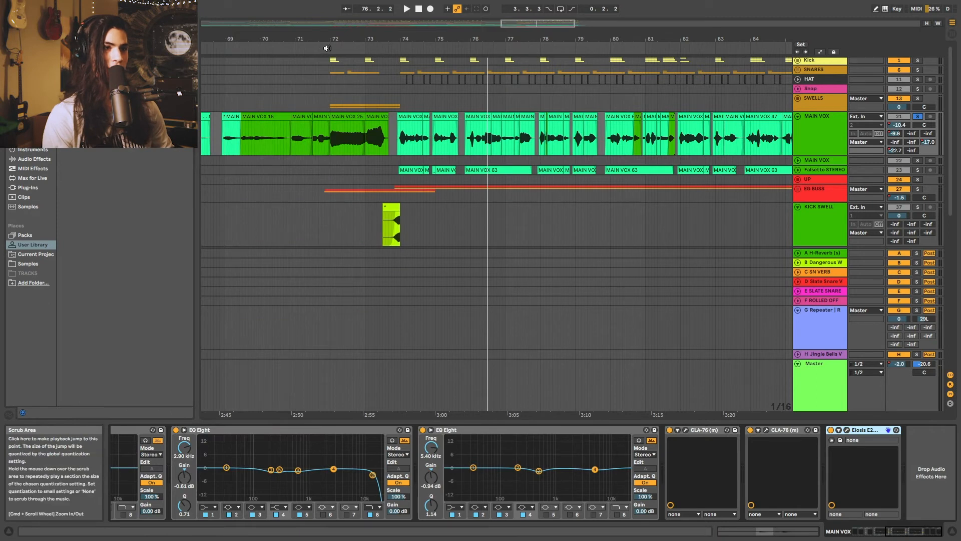
- Audition the MAIN VOX section around bars 76 and 77 with the E2Deesser active
left_click(471, 49)
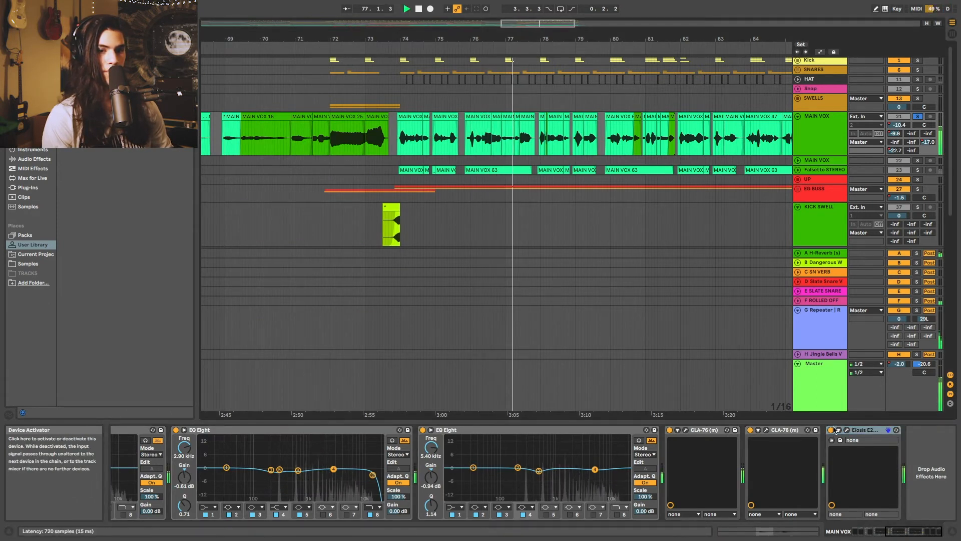
scroll(635, 182, "right", 6)
key("space")
- Examine the MAIN VOX clips across the song, from the last chorus back to the intro and forward to the ending
left_click_drag(557, 39, 500, 42)
scroll(492, 116, "left", 5)
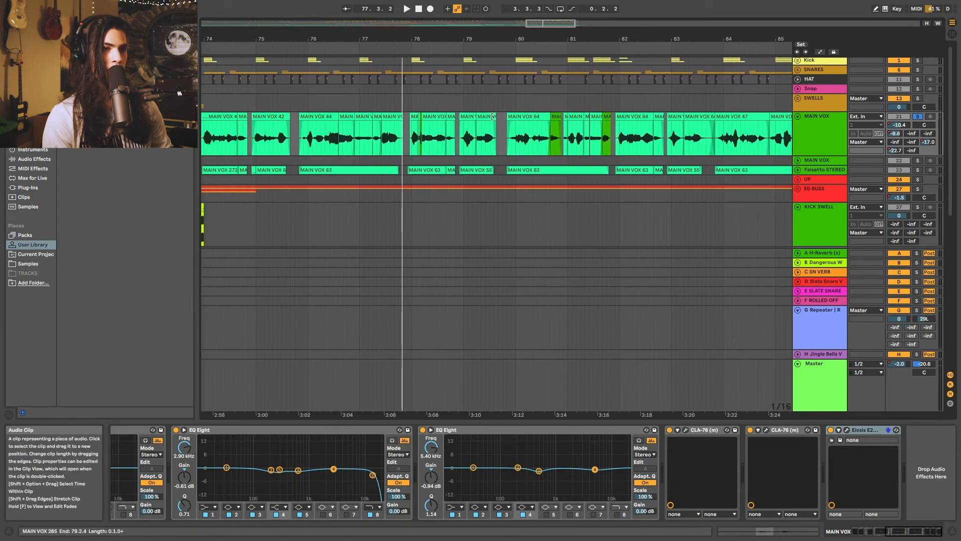
scroll(491, 116, "left", 15)
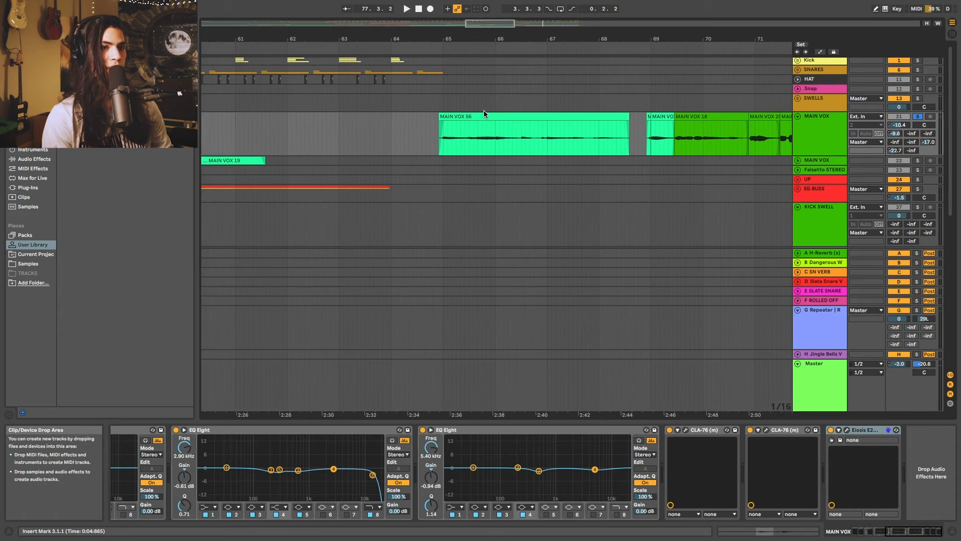
scroll(484, 115, "left", 20)
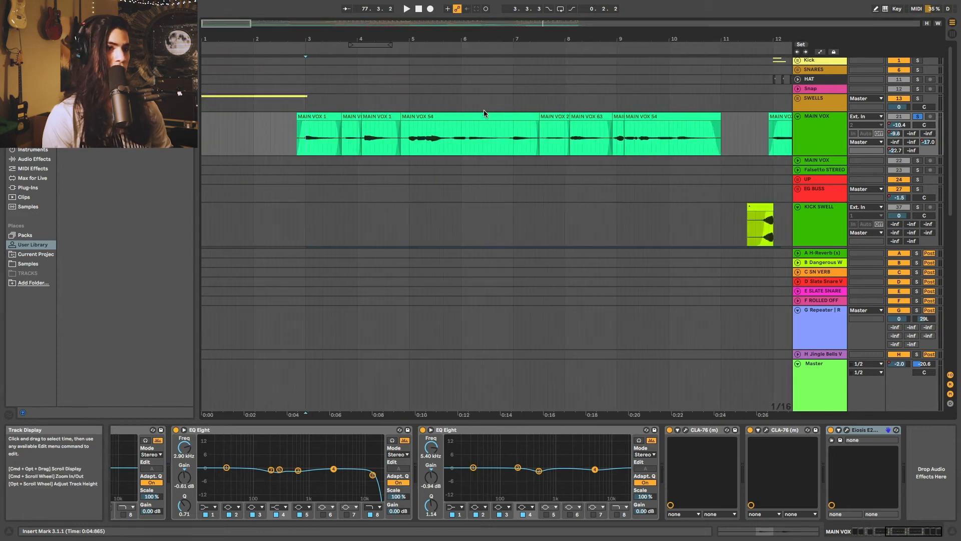
left_click_drag(471, 30, 471, 8)
scroll(535, 181, "right", 5)
scroll(540, 179, "right", 4)
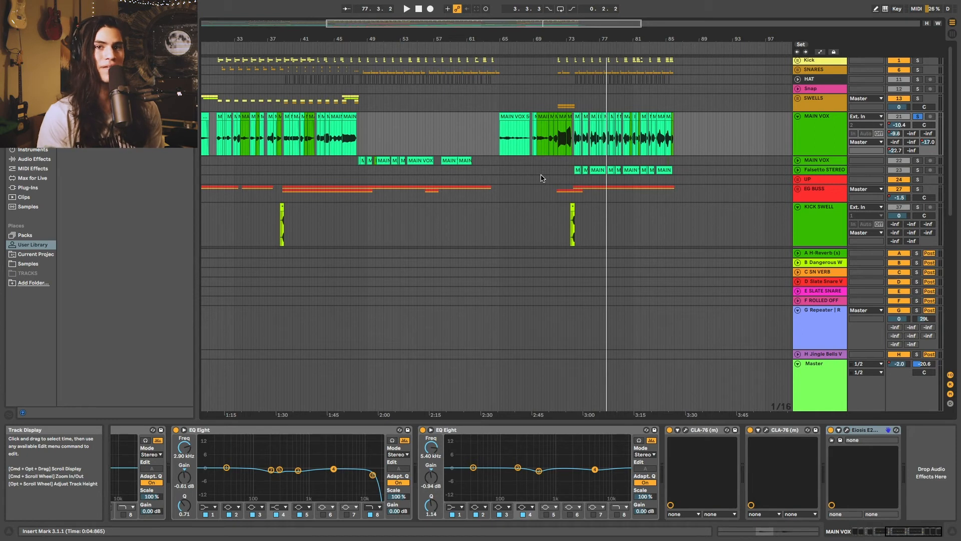
scroll(557, 181, "right", 5)
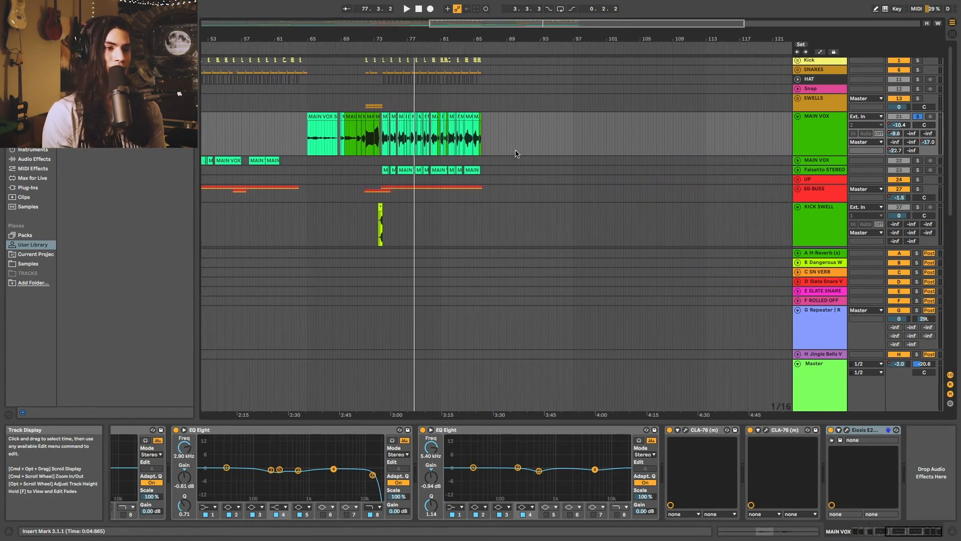
scroll(518, 154, "left", 10)
- Place the insert marker on MAIN VOX at 56.2.1 and 86.3.3, and view the full arrangement down to the last tracks
left_click(661, 132)
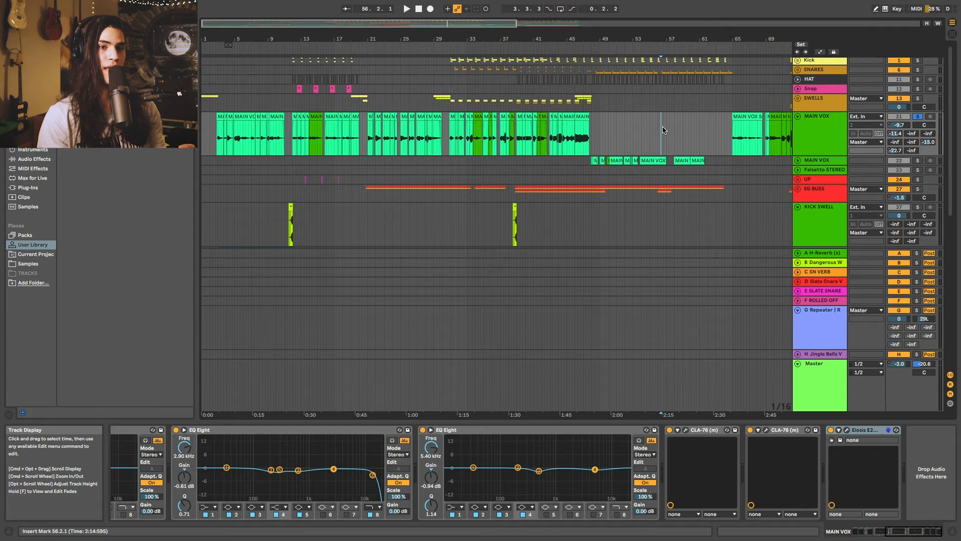
scroll(665, 135, "right", 10)
left_click(482, 139)
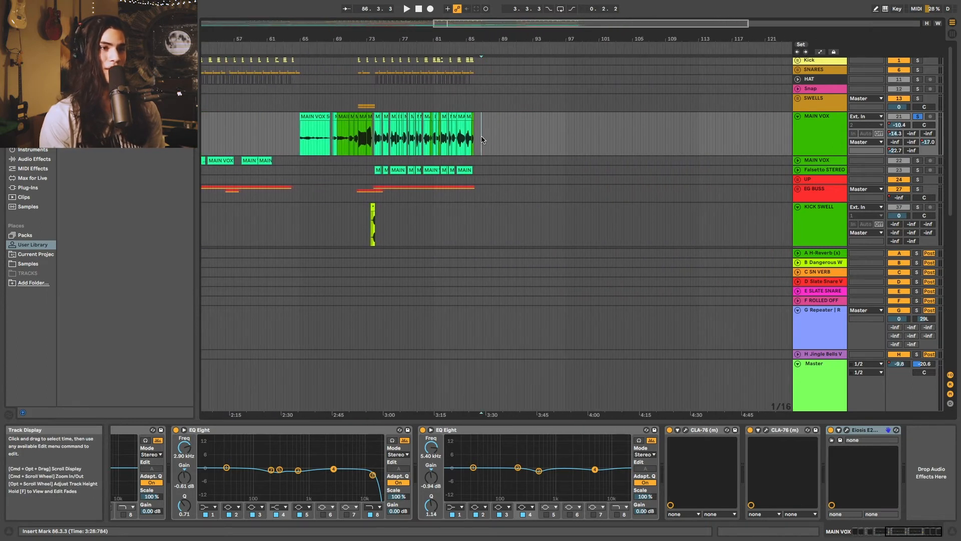
left_click_drag(458, 31, 455, 11)
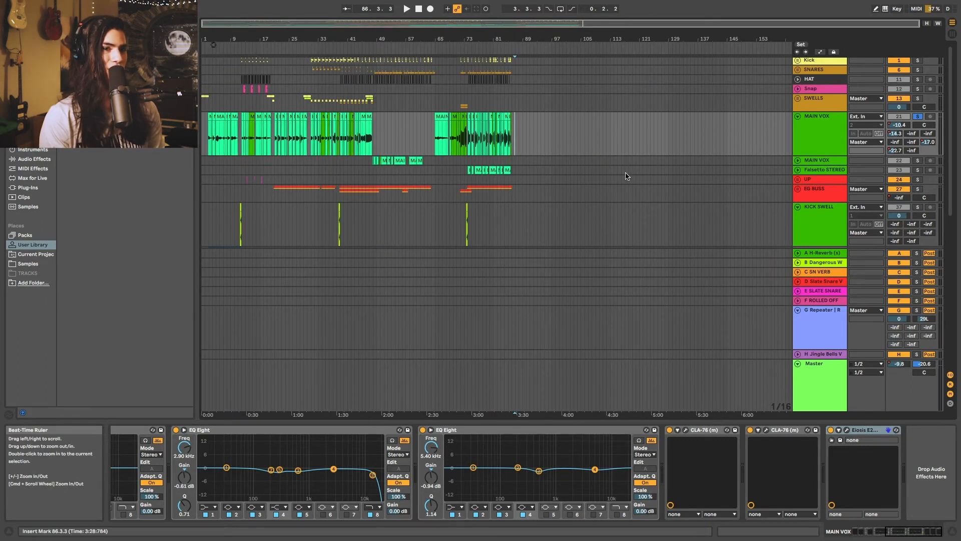
scroll(626, 175, "down", 10)
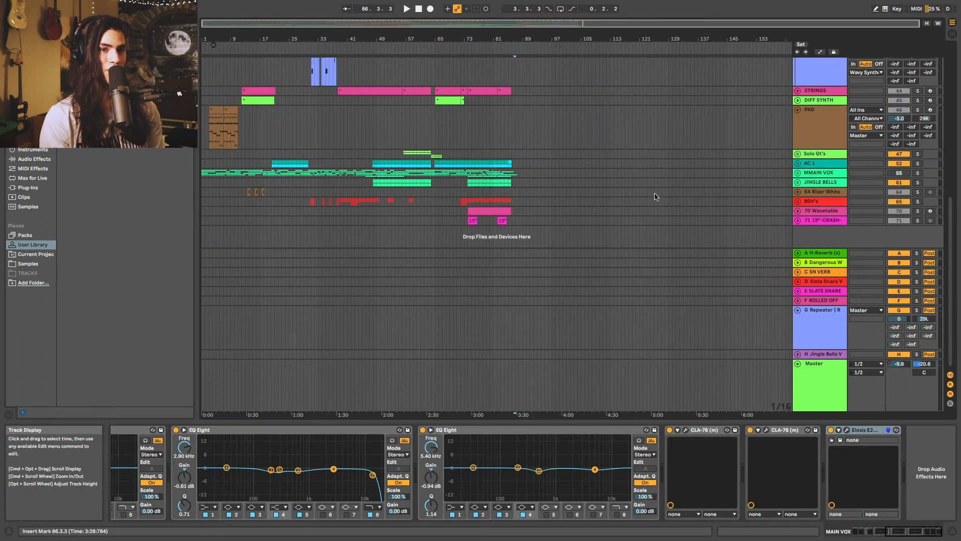
- Unfold the MMAIN VOX group, examine its stacked vocal takes and falsetto track, and fold the group again
left_click(798, 173)
scroll(679, 195, "down", 3)
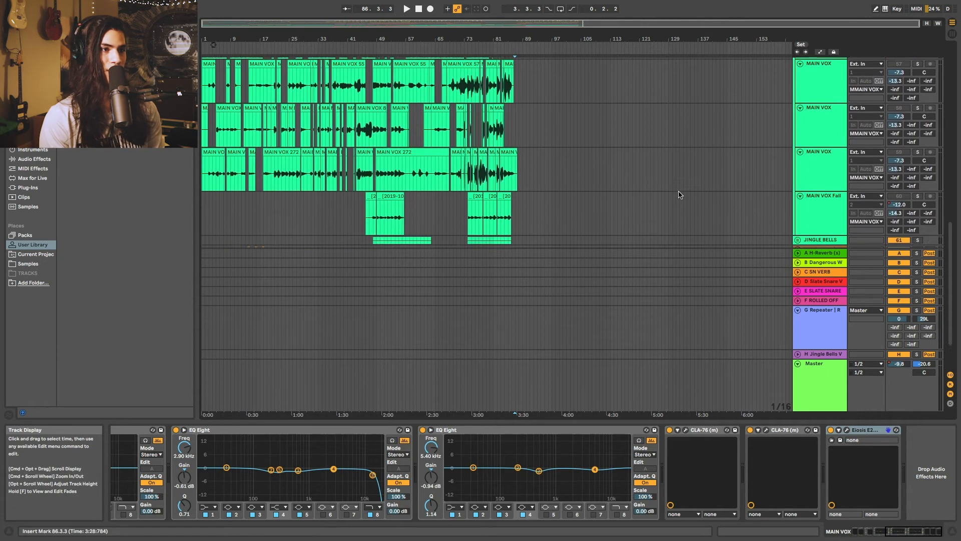
scroll(680, 195, "up", 4)
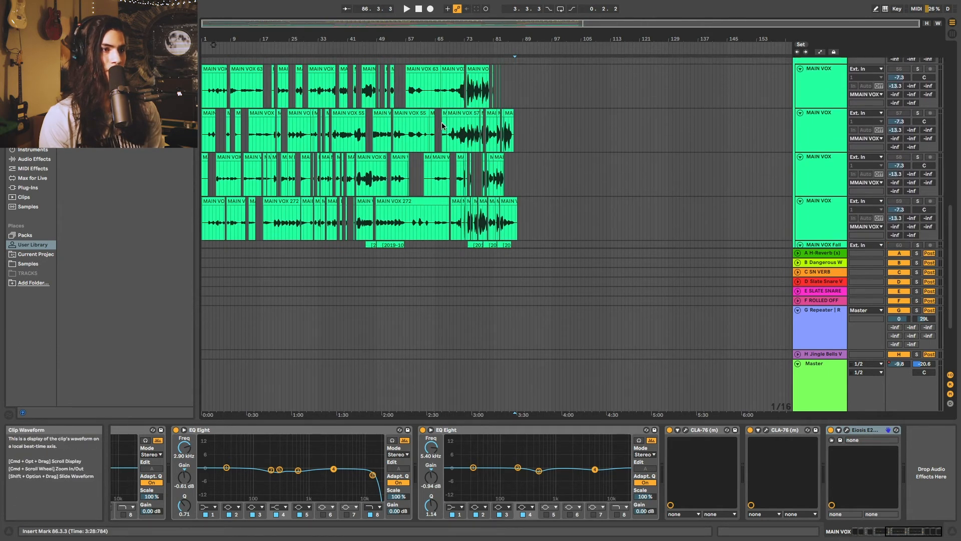
scroll(490, 165, "down", 5)
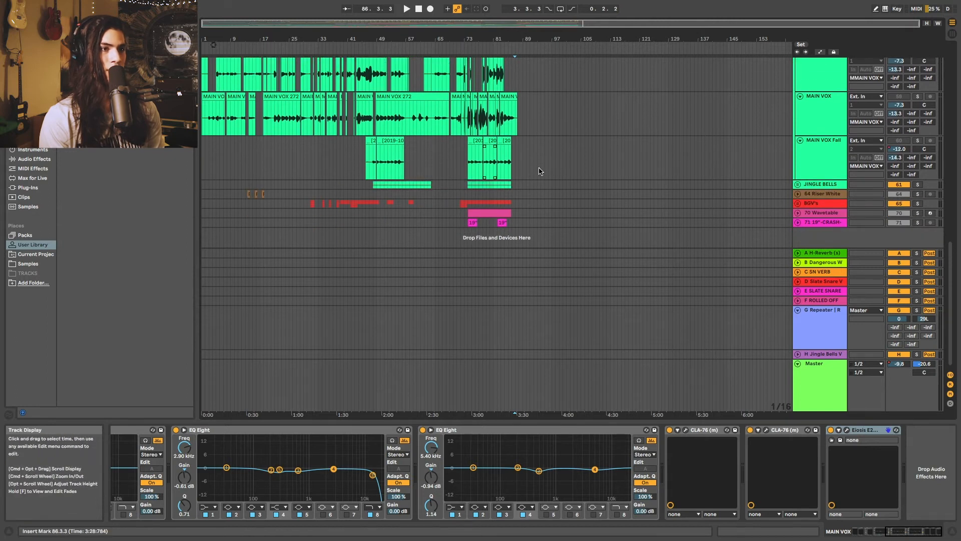
scroll(536, 167, "up", 5)
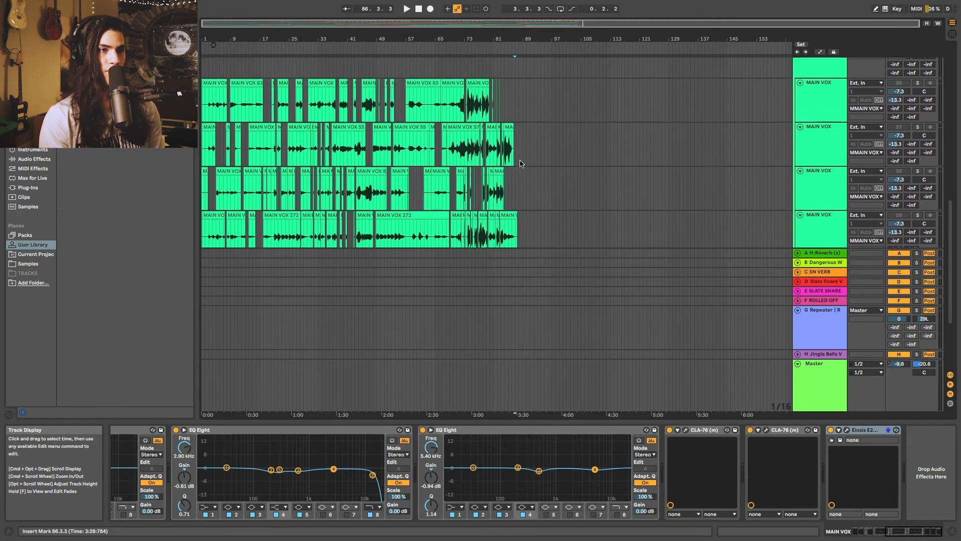
scroll(523, 164, "down", 2)
scroll(520, 164, "up", 4)
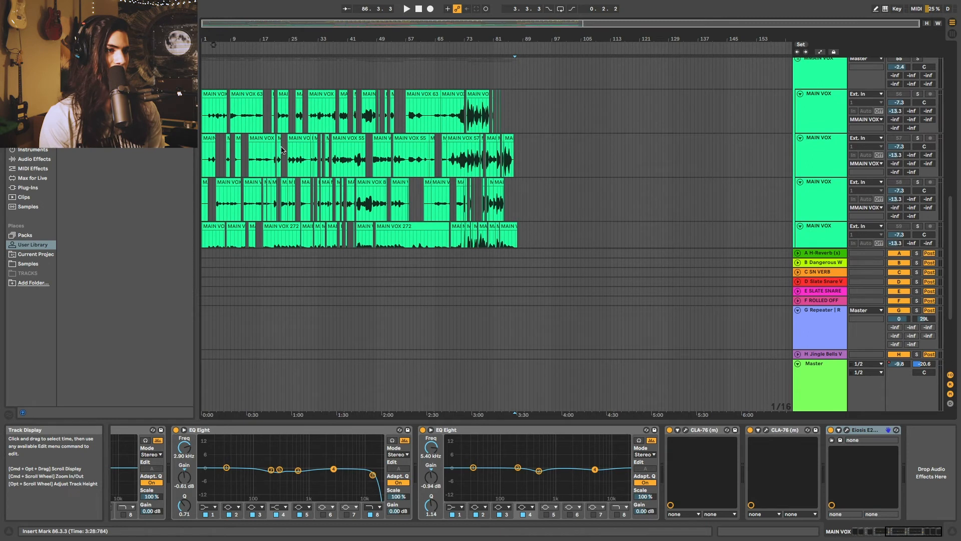
scroll(781, 114, "up", 5)
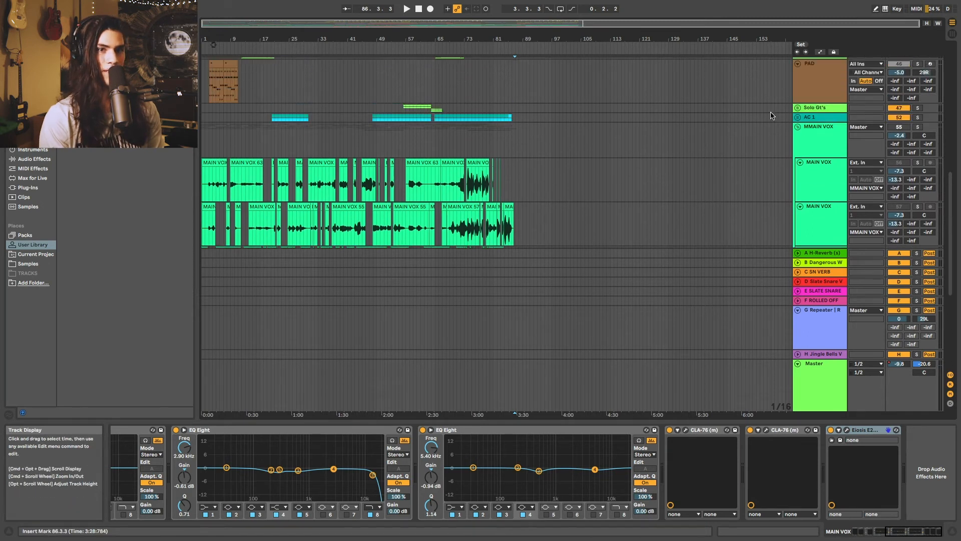
left_click(796, 127)
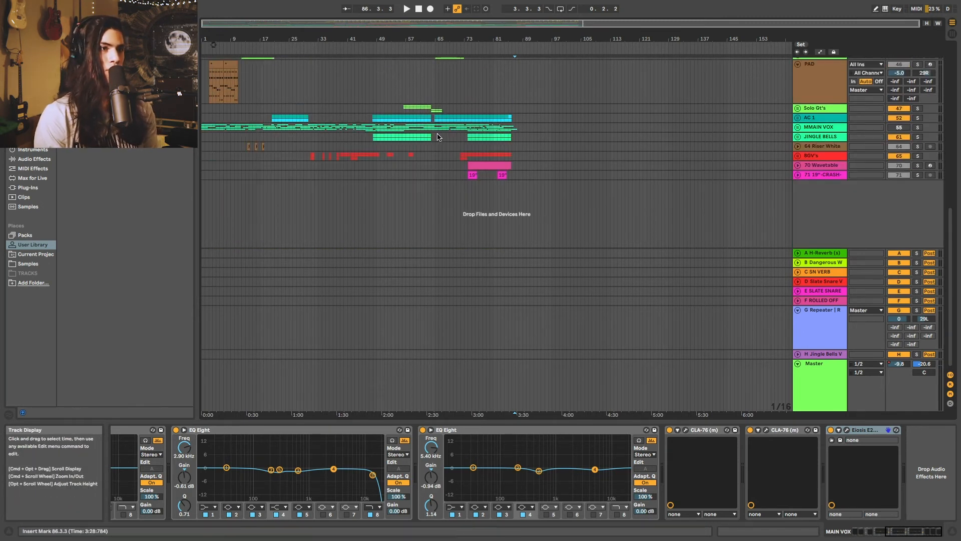
- Place the insert marker on MAIN VOX at 86.2.3, examine the song's ending up close, and return to the full arrangement view
scroll(438, 136, "up", 12)
mouse_move(256, 40)
left_mouse_down()
mouse_move(257, 63)
mouse_move(259, 38)
left_mouse_up()
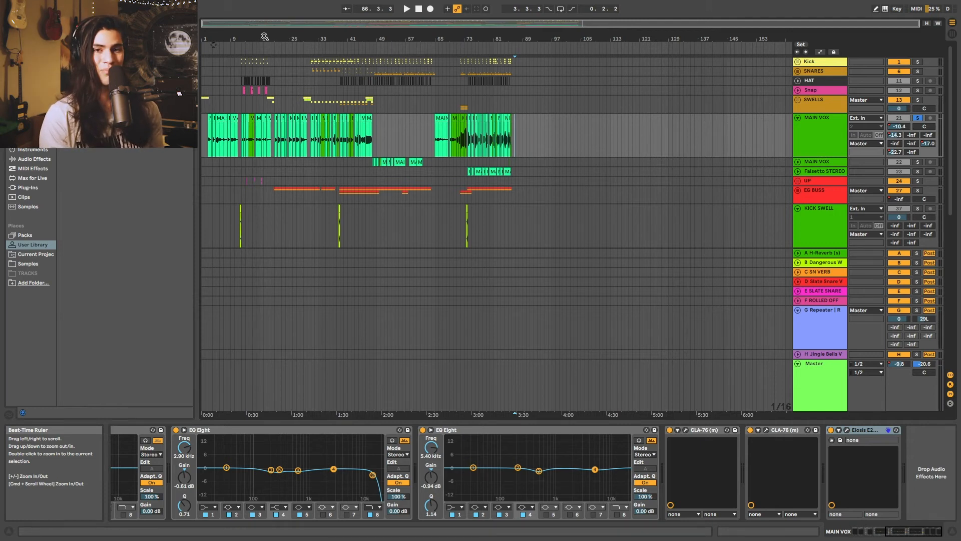
left_click_drag(508, 37, 533, 45)
left_click(566, 137)
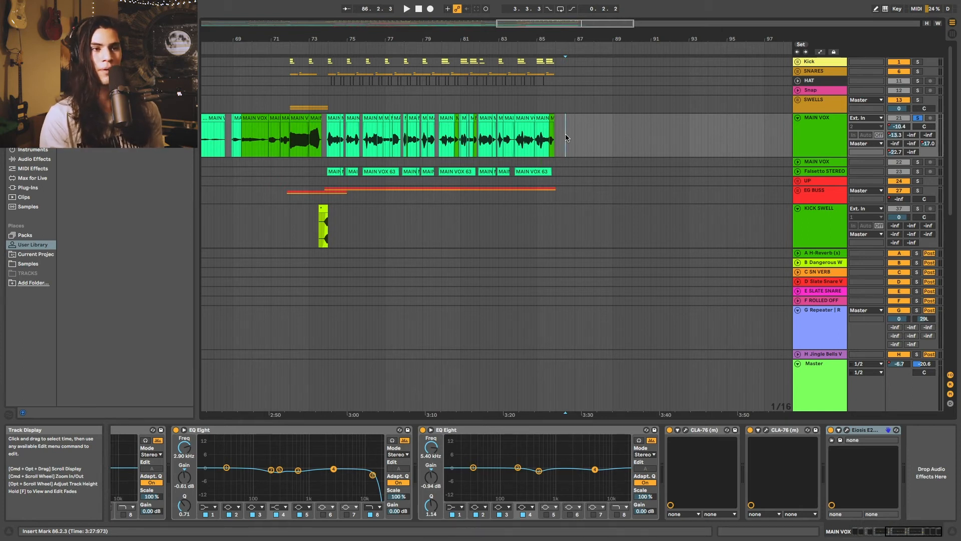
left_click_drag(572, 39, 573, 5)
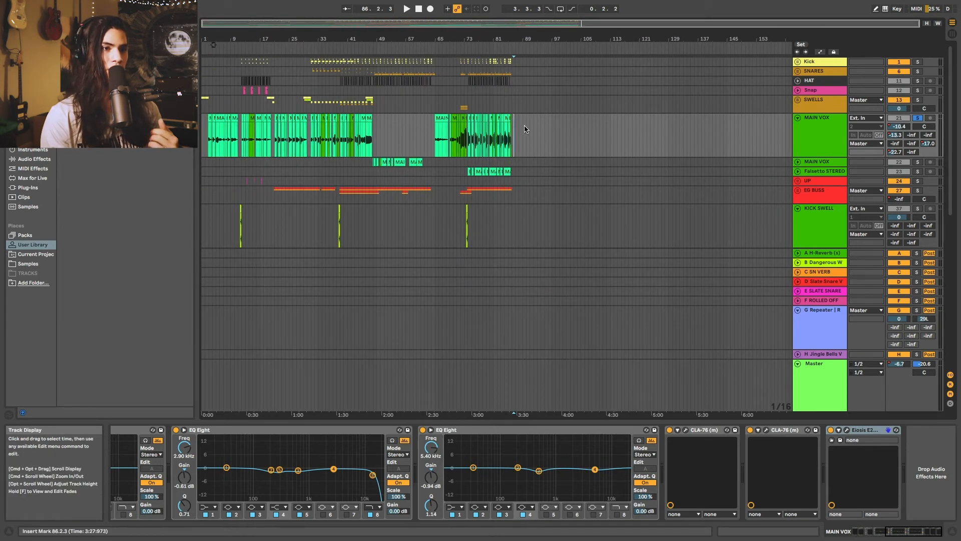
mouse_move(515, 41)
left_mouse_down()
mouse_move(510, 86)
mouse_move(510, 57)
left_mouse_up()
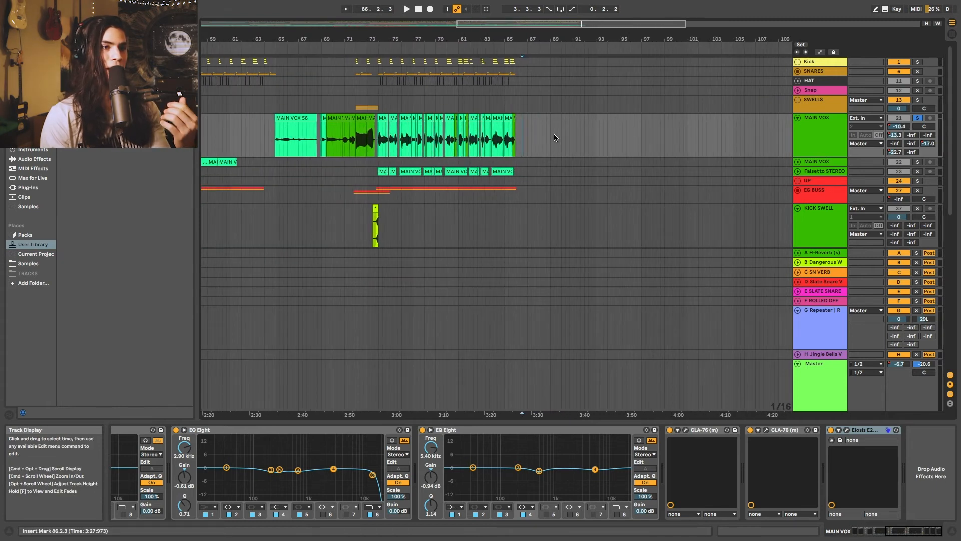
left_click_drag(509, 40, 509, 75)
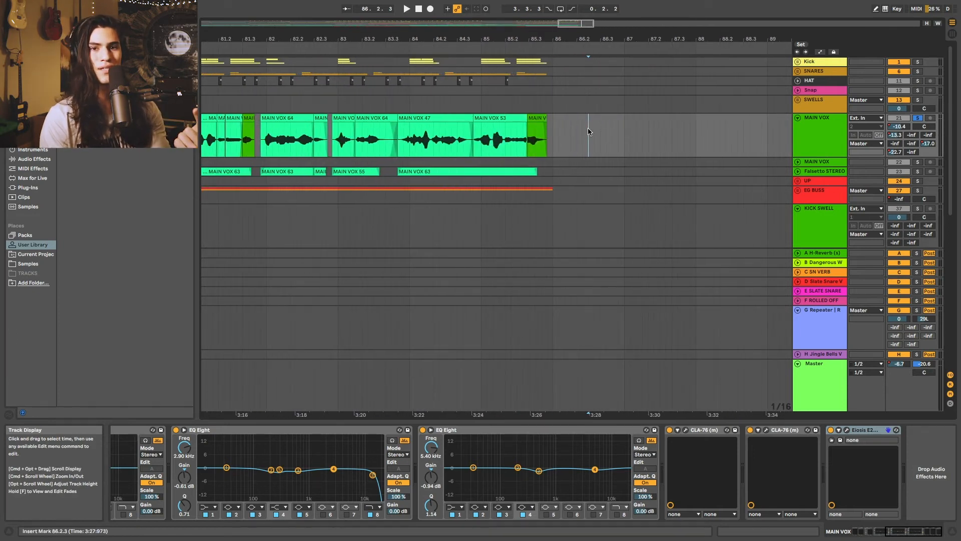
left_click_drag(567, 36, 568, 12)
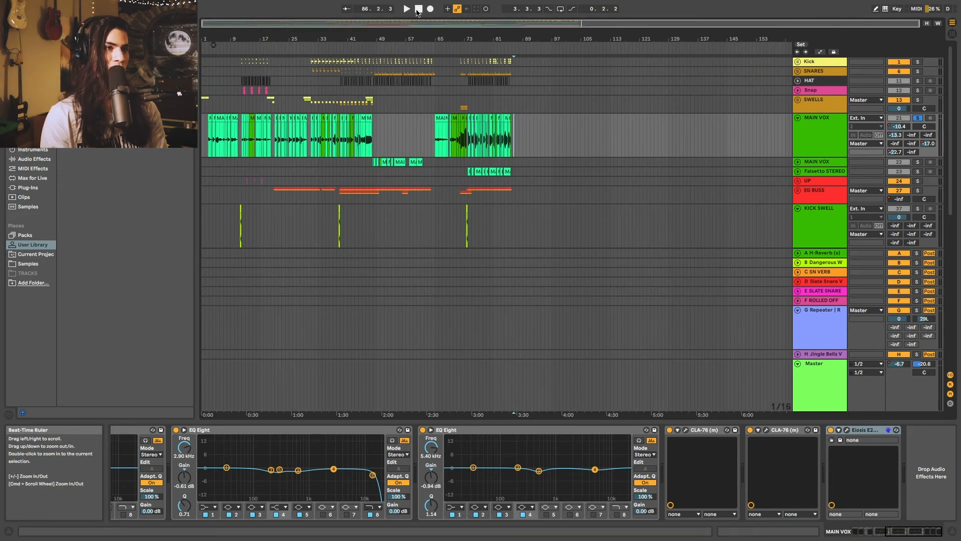
- Reset the song position to 1.1.1, take MAIN VOX out of solo, and view the middle of the song
left_click(418, 9)
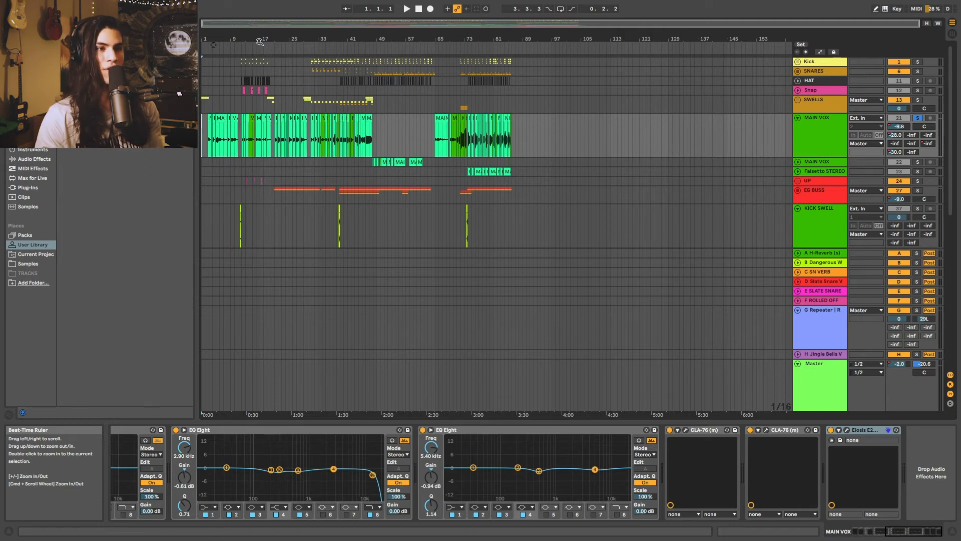
left_click_drag(218, 40, 219, 58)
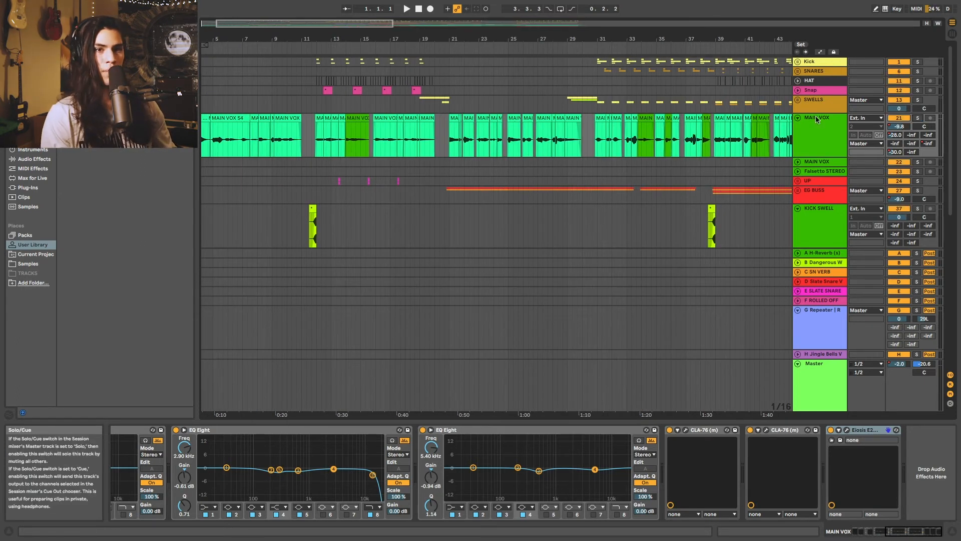
left_click_drag(427, 44, 390, 54)
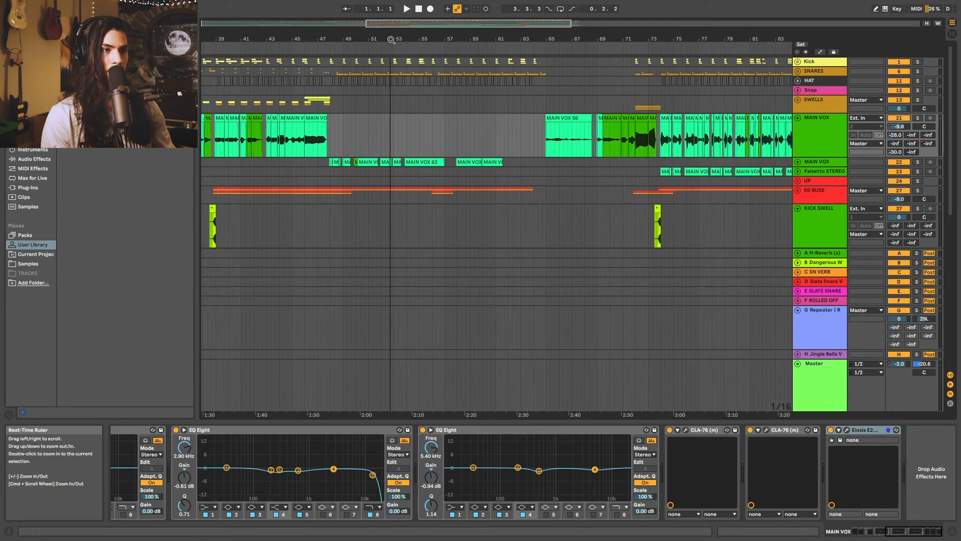
scroll(462, 134, "left", 9)
scroll(463, 134, "right", 6)
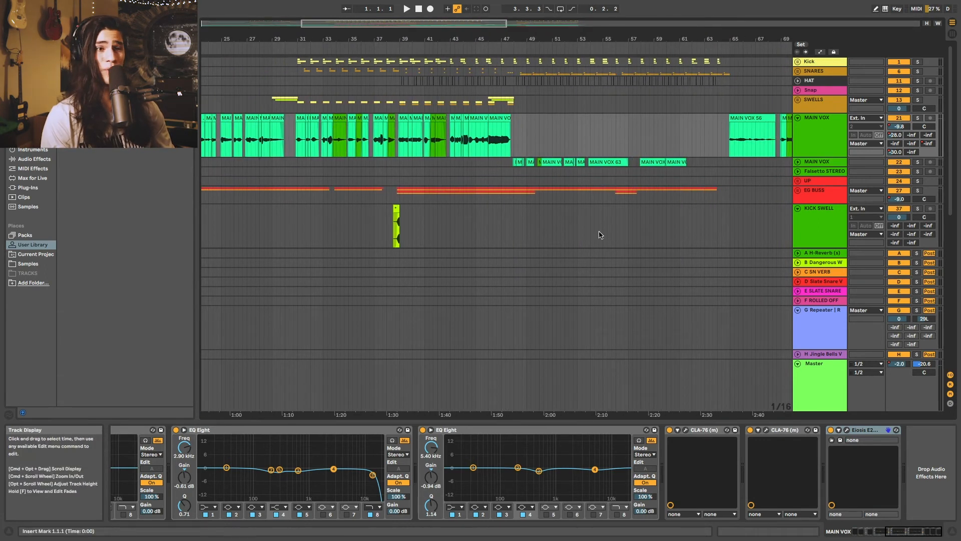
- Solo and unfold the EG BUSS group, and place the insert marker at 38.3.3 on guitar track 29
left_click(550, 194)
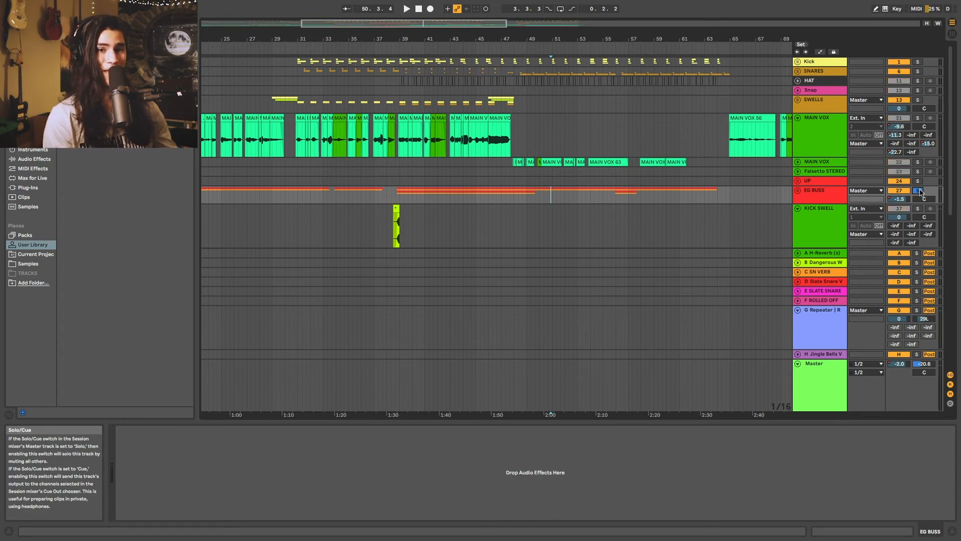
left_click(798, 191)
scroll(581, 220, "down", 5)
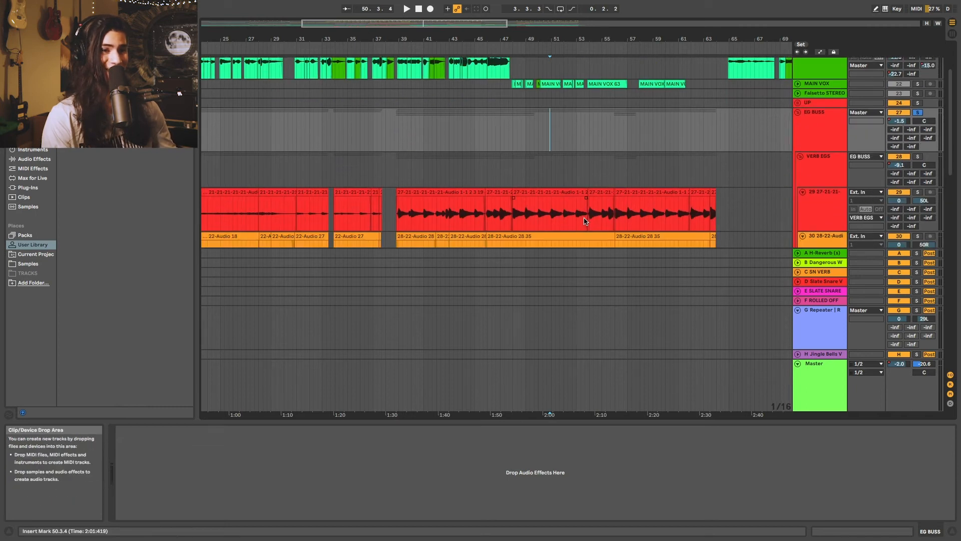
left_click(397, 172)
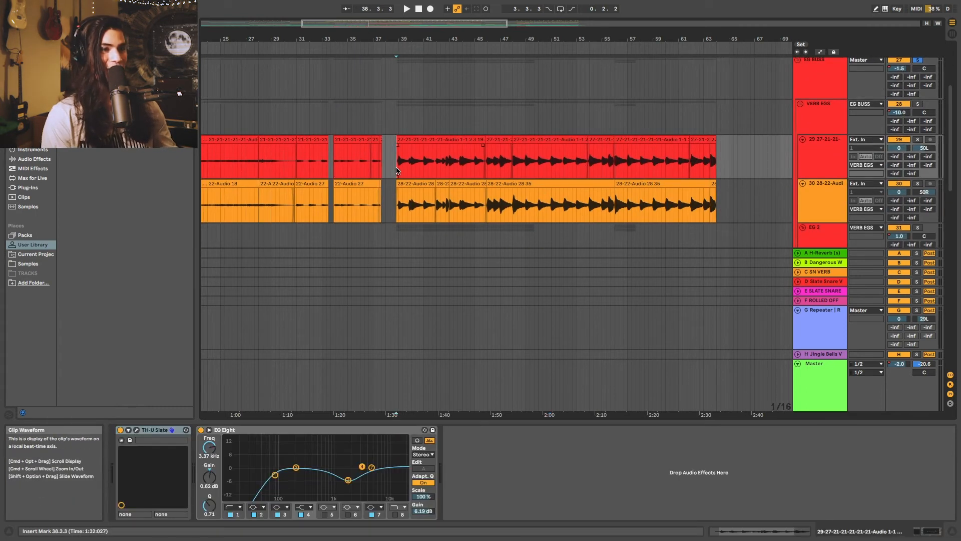
- Select guitar track 29, open its TH-U Slate amp simulator, and view the amp and pedals in its chain
left_click(833, 110)
left_click(821, 171)
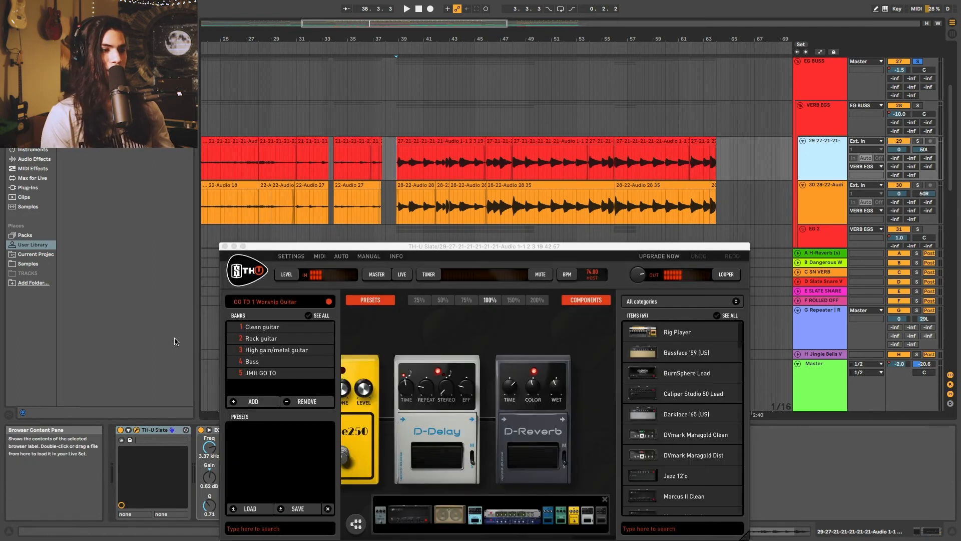
scroll(442, 341, "left", 10)
scroll(440, 341, "left", 5)
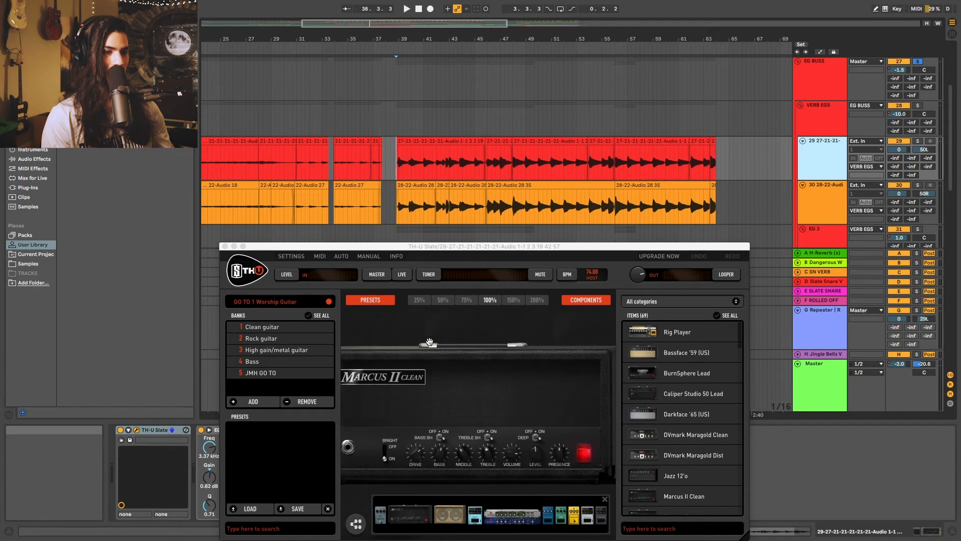
scroll(426, 341, "right", 5)
scroll(423, 342, "right", 10)
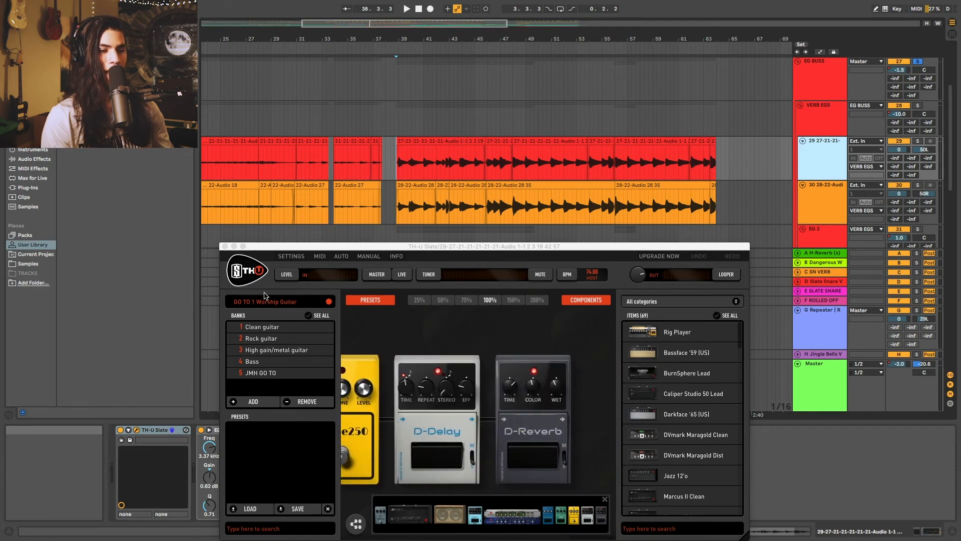
- Move the TH-U Slate window into full view, examine the chain from the amp and cabinet to D-Reverb, and close it
left_click_drag(272, 249, 350, 159)
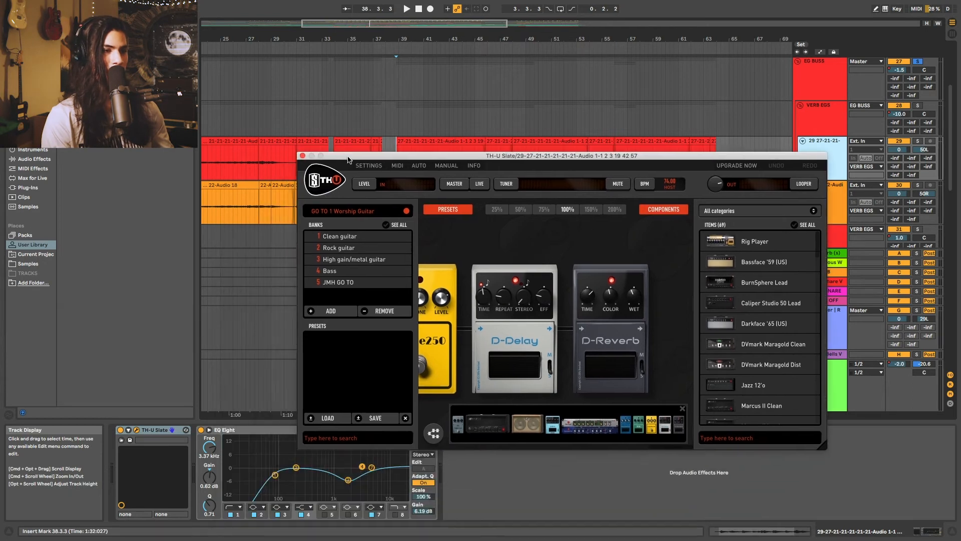
scroll(518, 243, "left", 15)
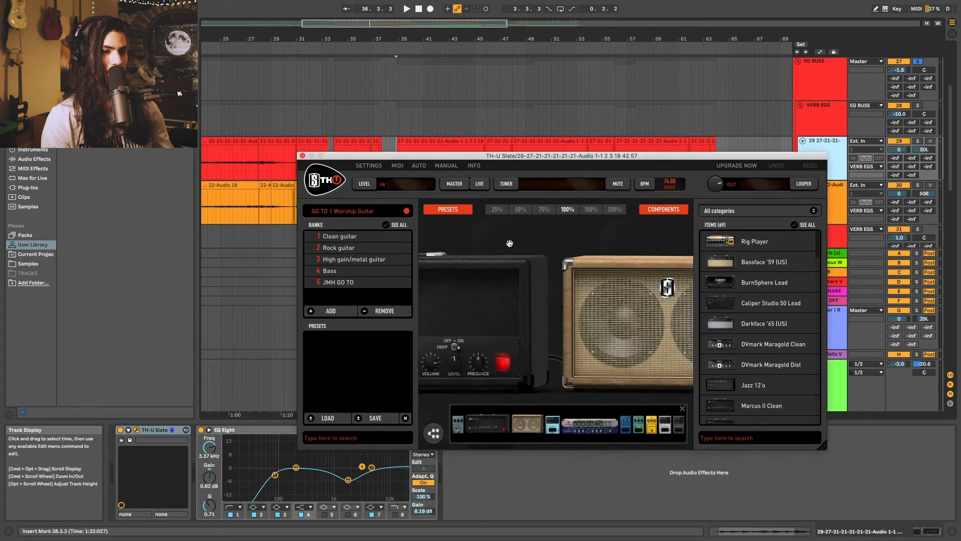
scroll(497, 238, "right", 15)
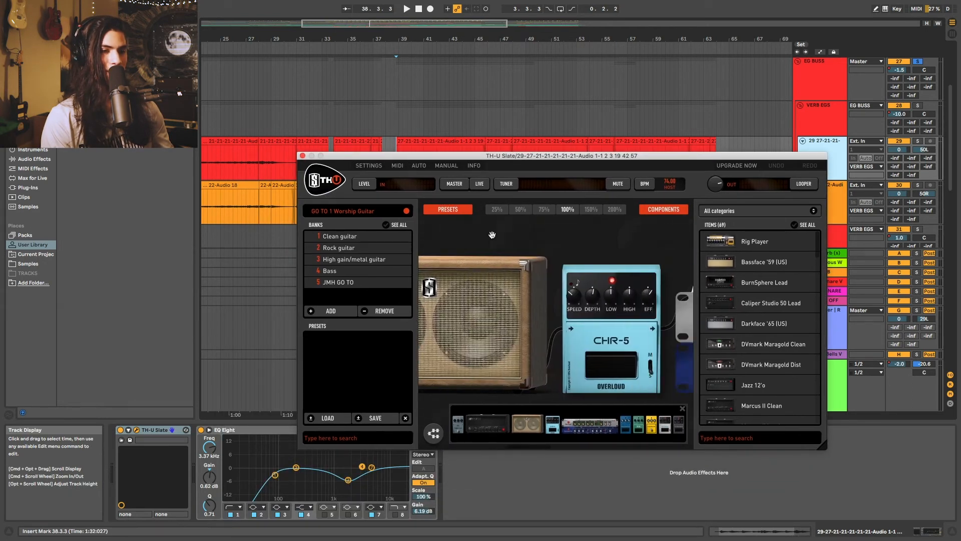
scroll(496, 235, "right", 5)
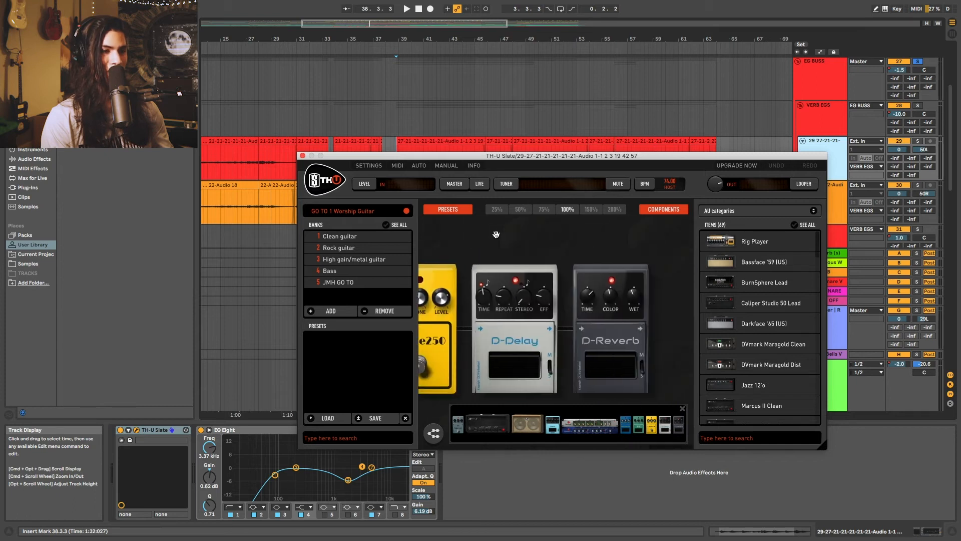
scroll(617, 236, "left", 5)
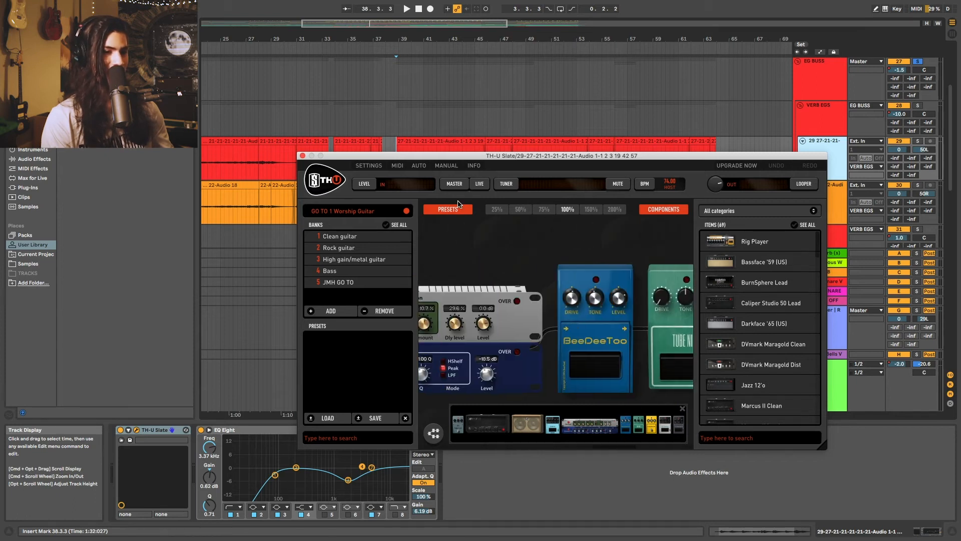
left_click(302, 156)
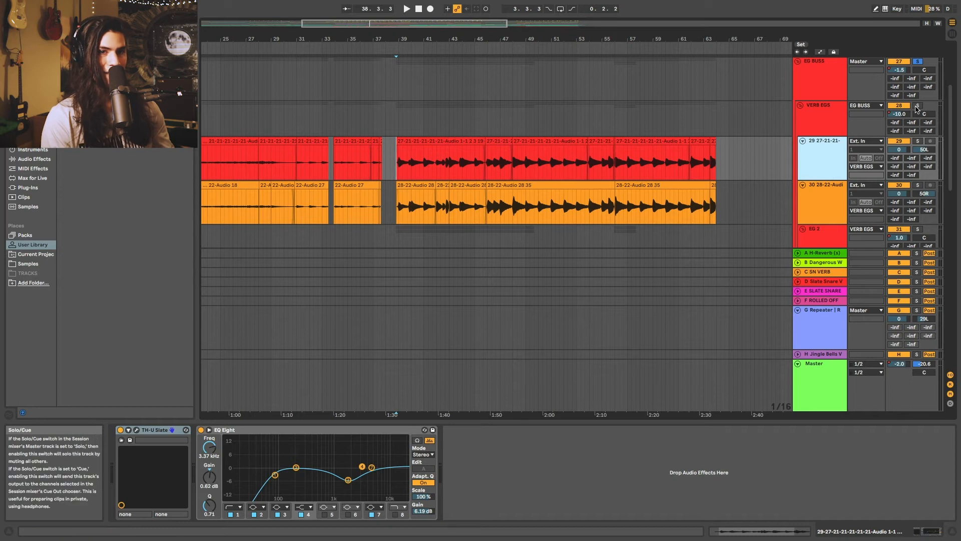
- Solo the VERB EGS group and play it from 38.3.3 while viewing its guitar tracks and the EG 2 subgroup
left_click(917, 107)
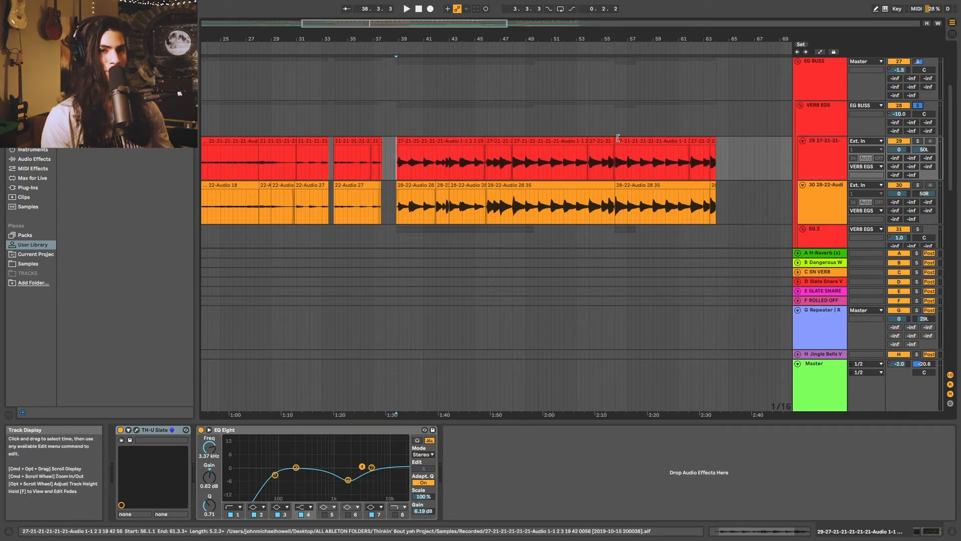
key("space")
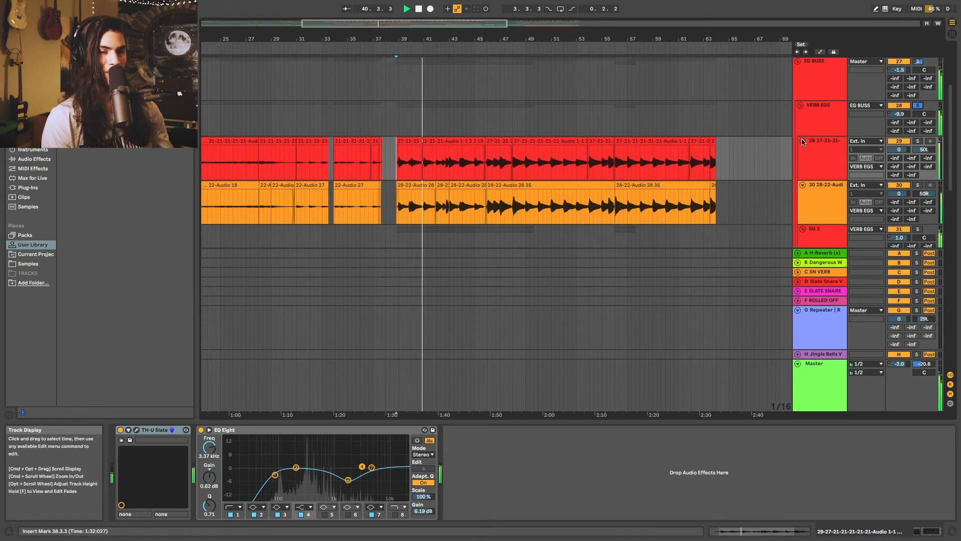
scroll(644, 144, "up", 5)
scroll(627, 145, "down", 10)
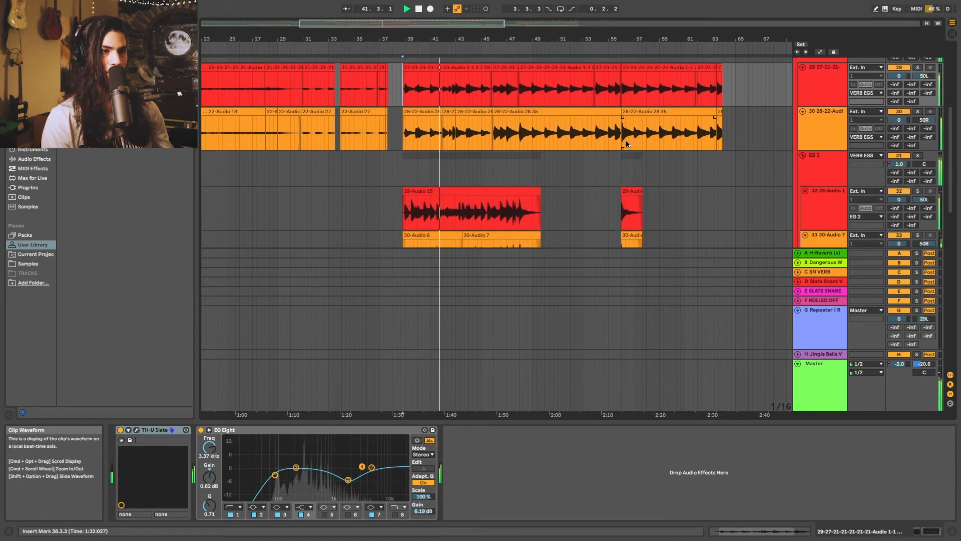
scroll(627, 144, "down", 5)
- Solo guitar tracks 32 and 33 in EG 2 and tracks 29 and 30 in VERB EGS during playback
left_click(918, 82)
left_click(918, 125)
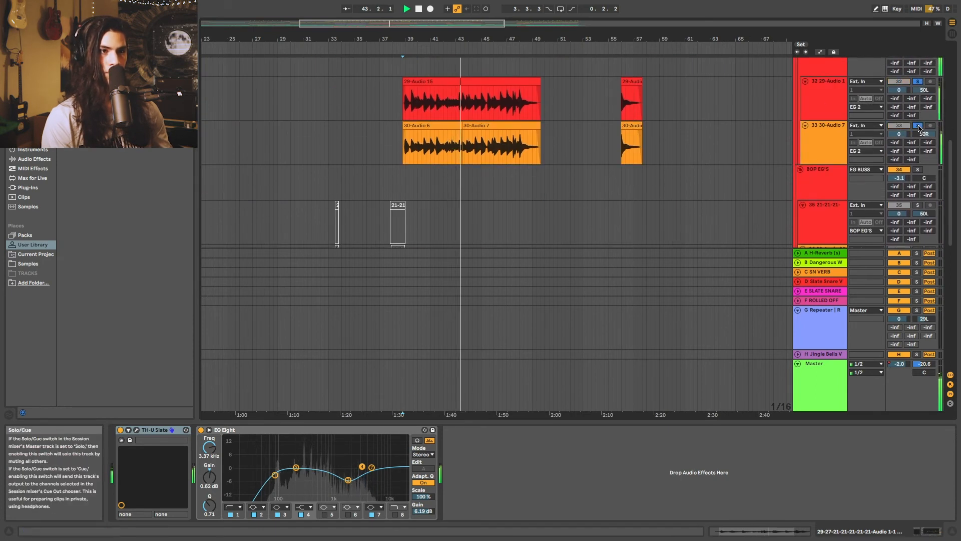
scroll(919, 128, "up", 5)
left_click(918, 109)
left_click(917, 153)
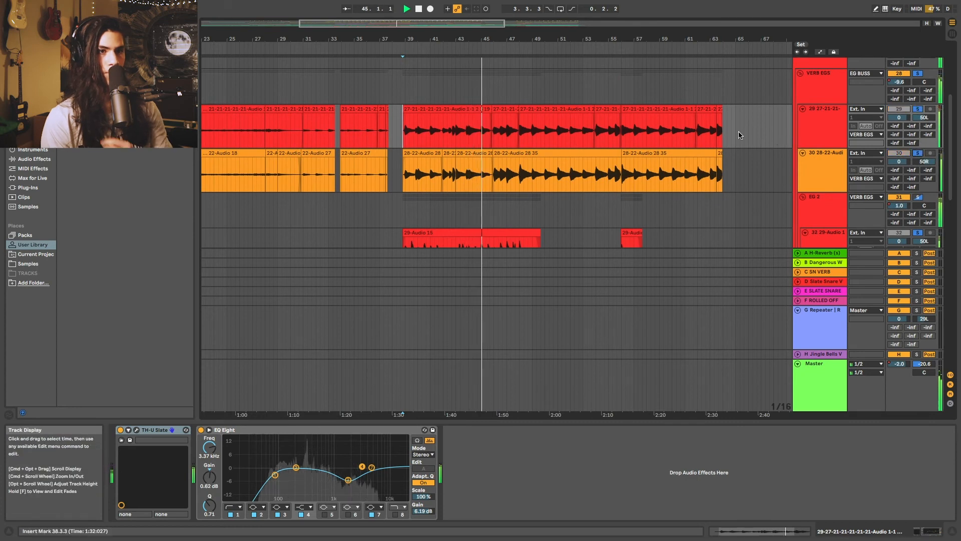
scroll(741, 134, "down", 4)
scroll(744, 134, "up", 6)
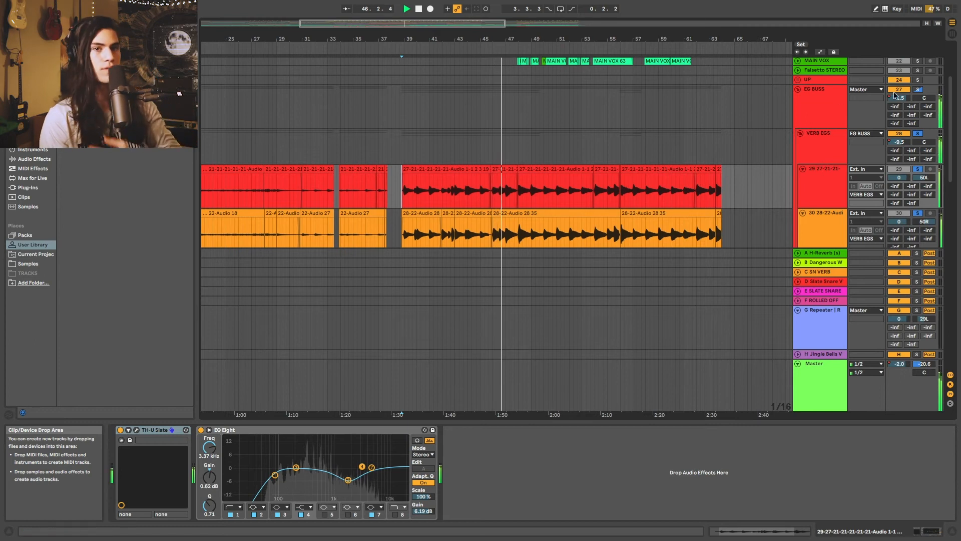
- Turn off the EG BUSS solo to hear the full mix, and solo guitar track 32 in EG 2
left_click(917, 90)
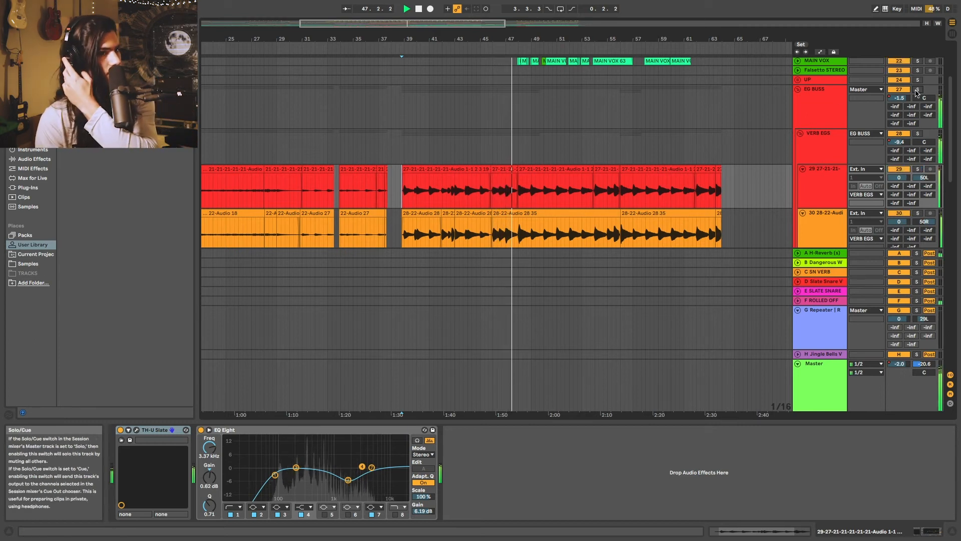
scroll(682, 155, "down", 3)
scroll(542, 128, "down", 5)
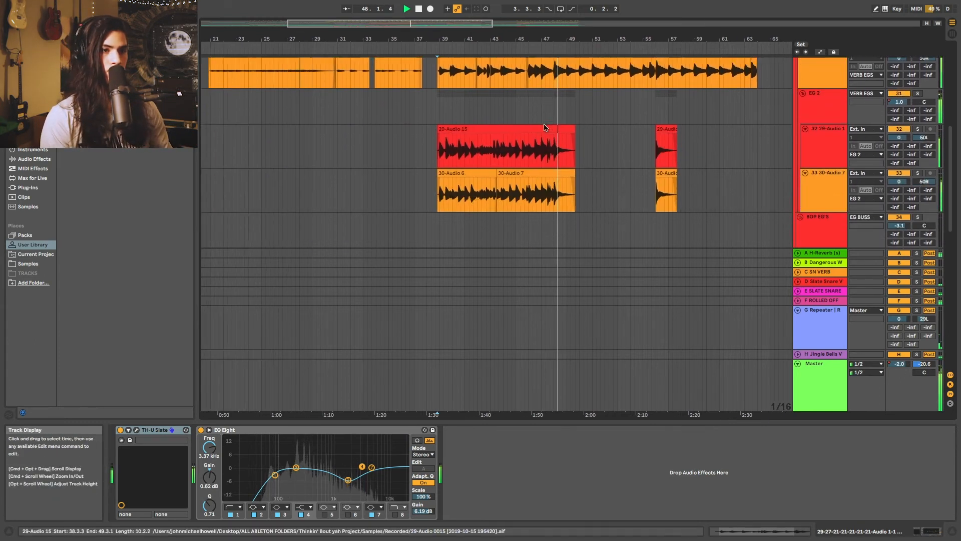
left_click(918, 92)
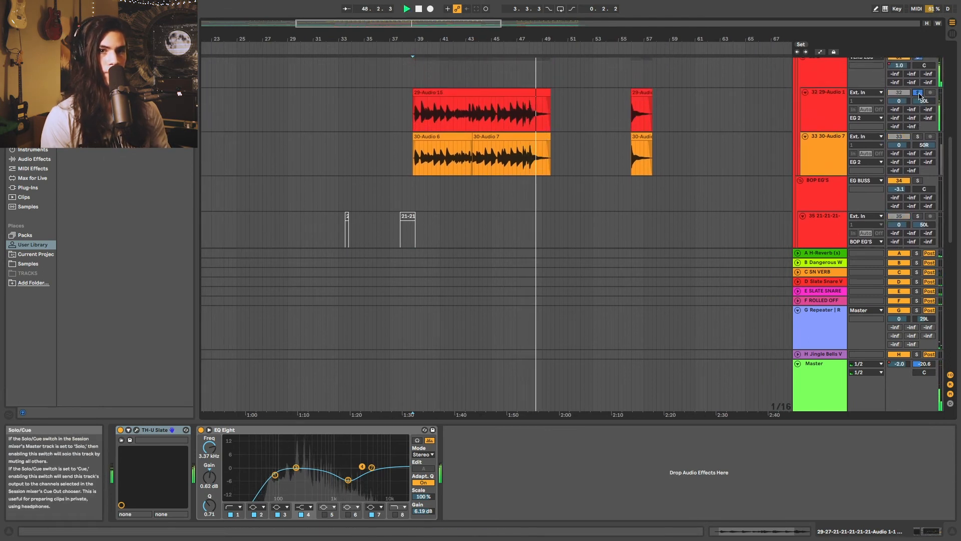
- Return to the full mix, restart playback from 38.3.3, and solo the EG 2 group
scroll(718, 121, "up", 8)
scroll(731, 140, "down", 4)
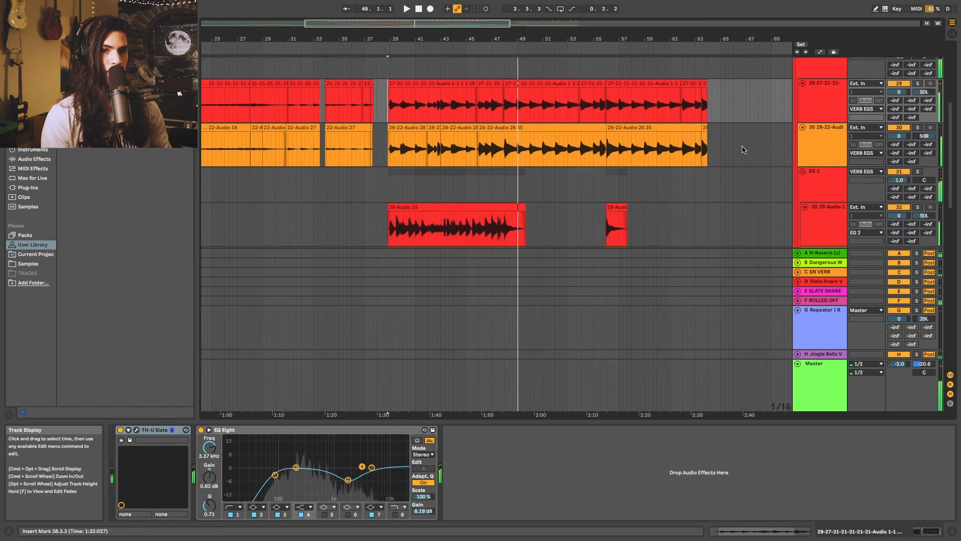
left_click(419, 51)
left_click(918, 125)
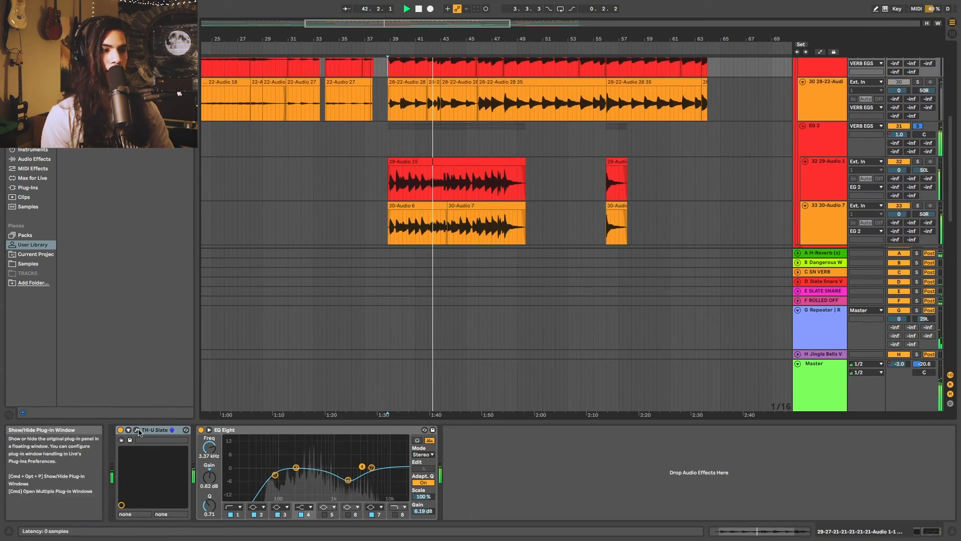
- Open guitar track 29's TH-U Slate during playback, view its cabinet, Marcus II Clean amp and RSS Compressor, and close it
left_click(137, 430)
scroll(490, 242, "left", 10)
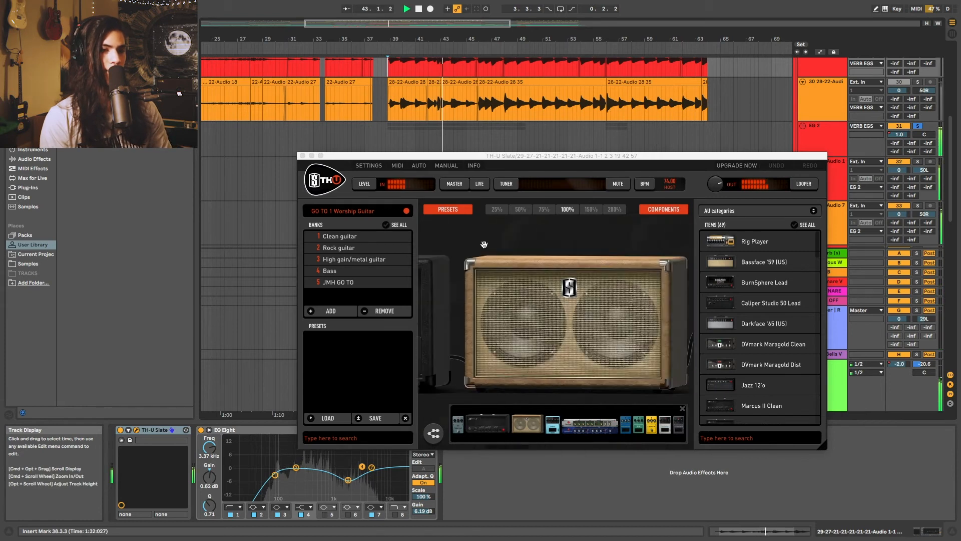
scroll(487, 243, "left", 3)
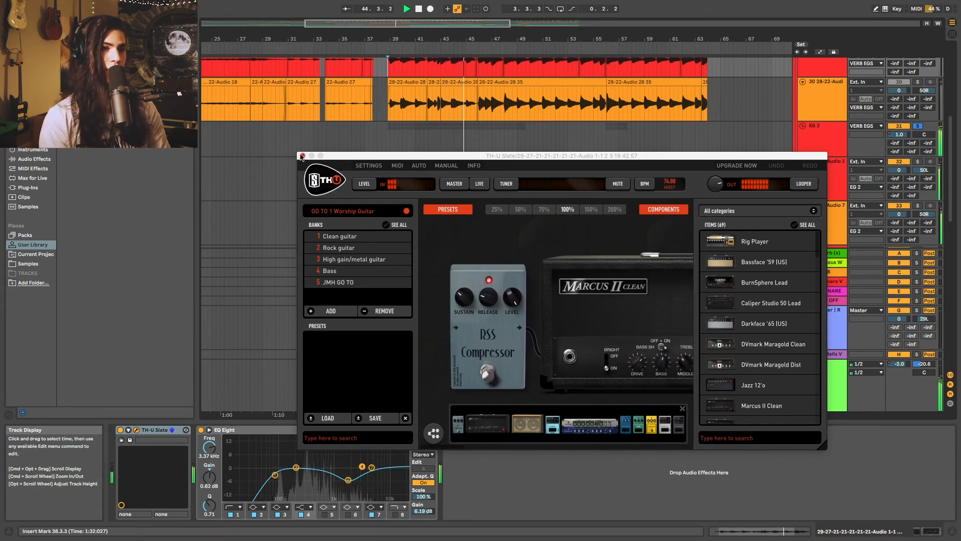
left_click(302, 156)
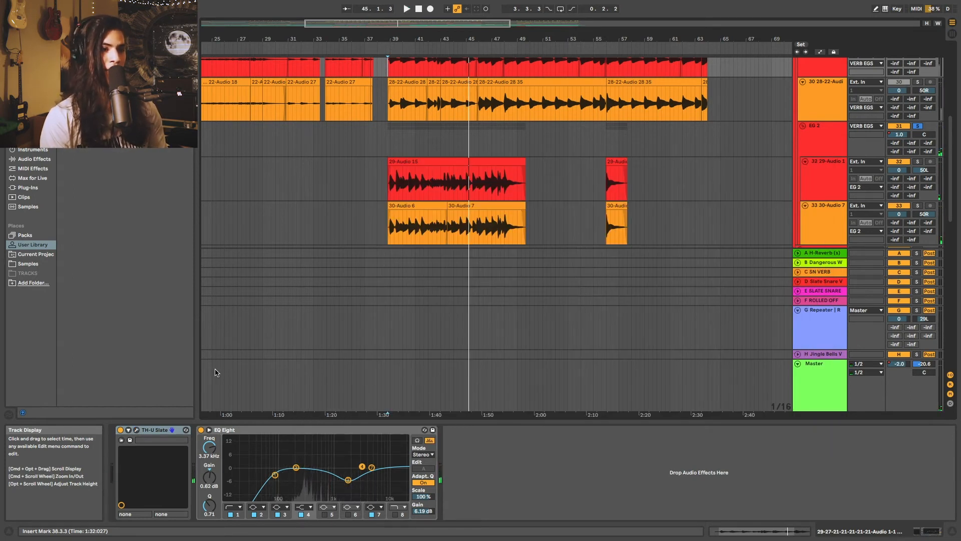
- Reopen TH-U Slate, view the RSS Compressor and Marcus II Clean amp, and briefly play the EG 2 guitars
left_click(137, 430)
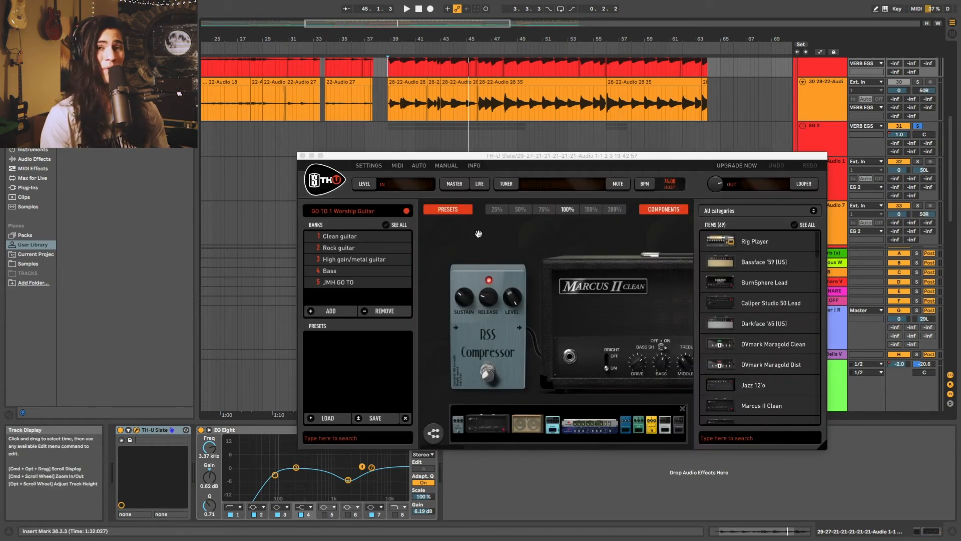
scroll(479, 234, "right", 3)
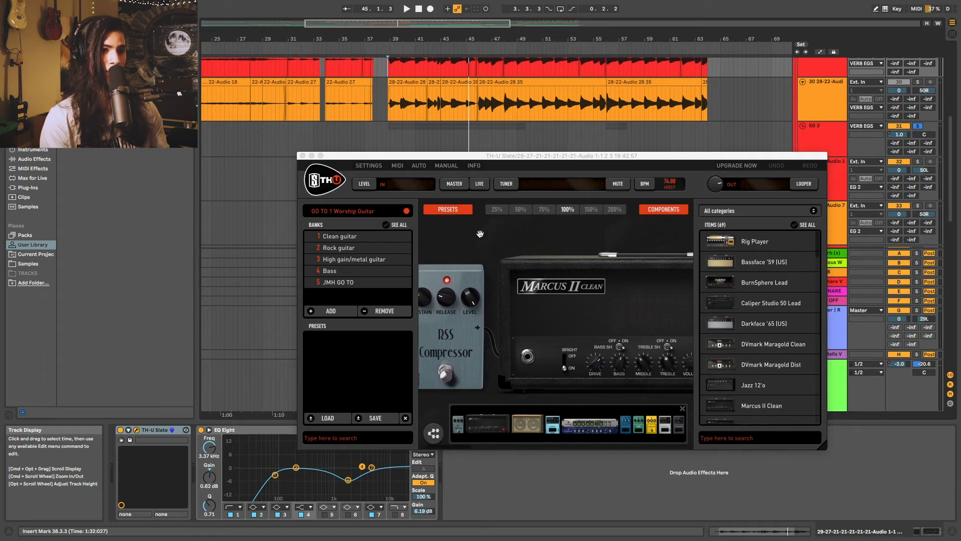
scroll(481, 234, "left", 3)
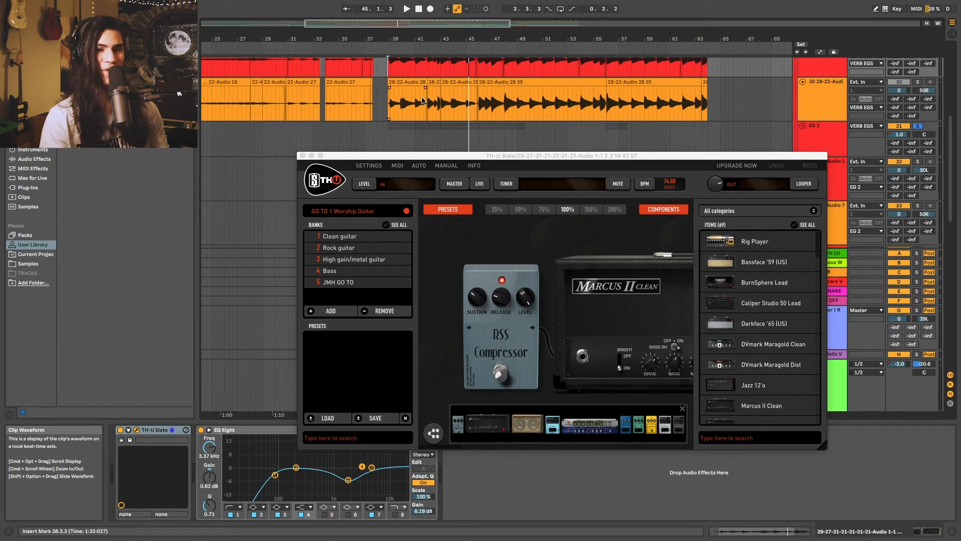
key("space")
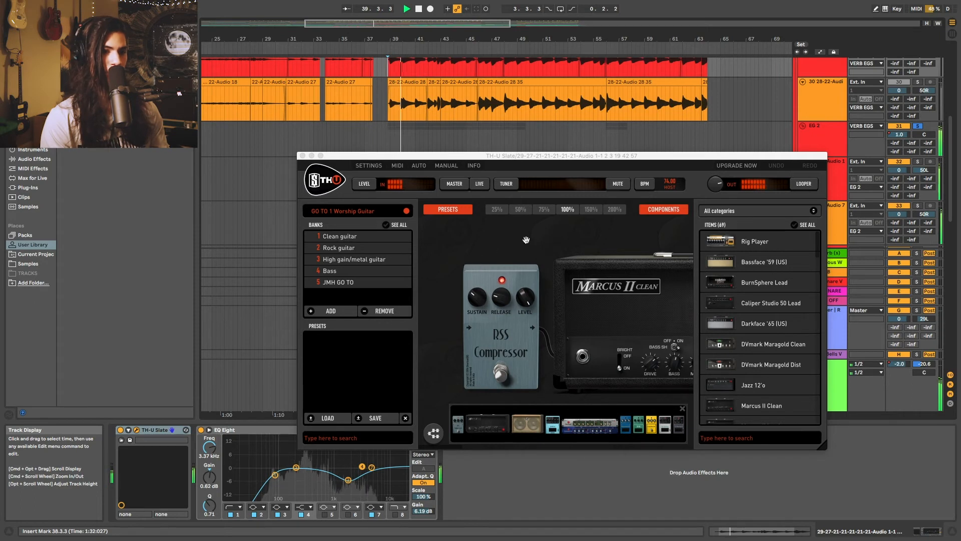
key("space")
- Examine the TH-U Slate chain from the CHR-5, Tape Delay and Parametric EQ to the drive pedals, D-Delay and D-Reverb, and close it
scroll(527, 240, "right", 10)
scroll(527, 240, "right", 8)
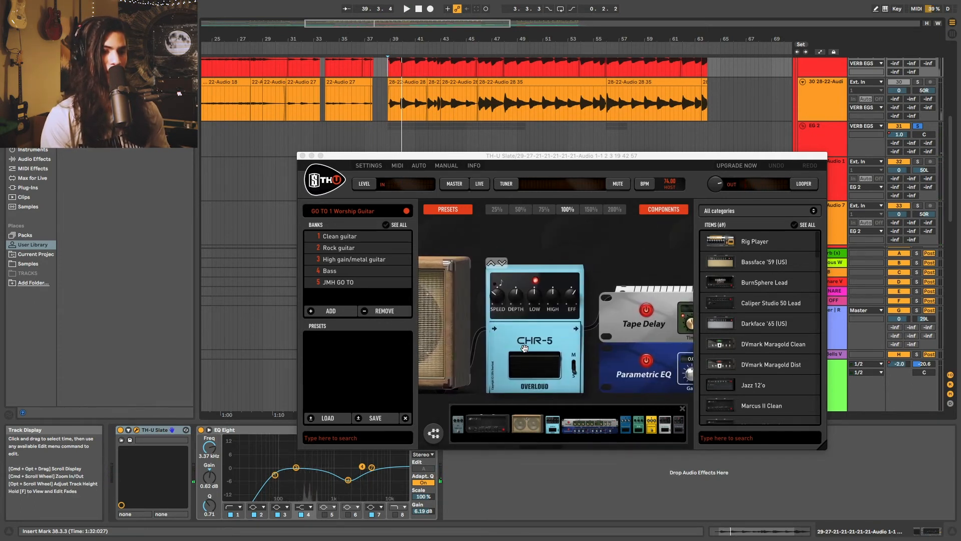
scroll(621, 248, "right", 6)
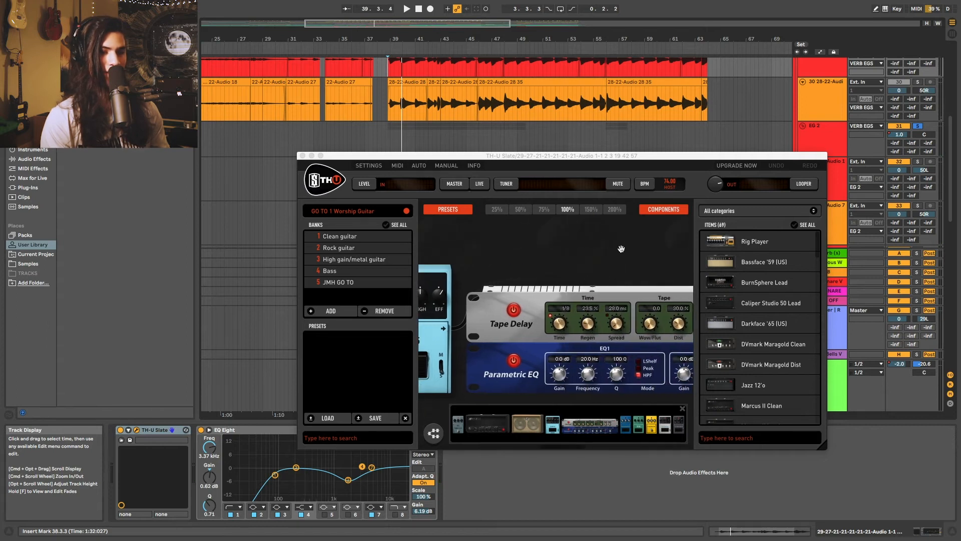
scroll(601, 263, "right", 5)
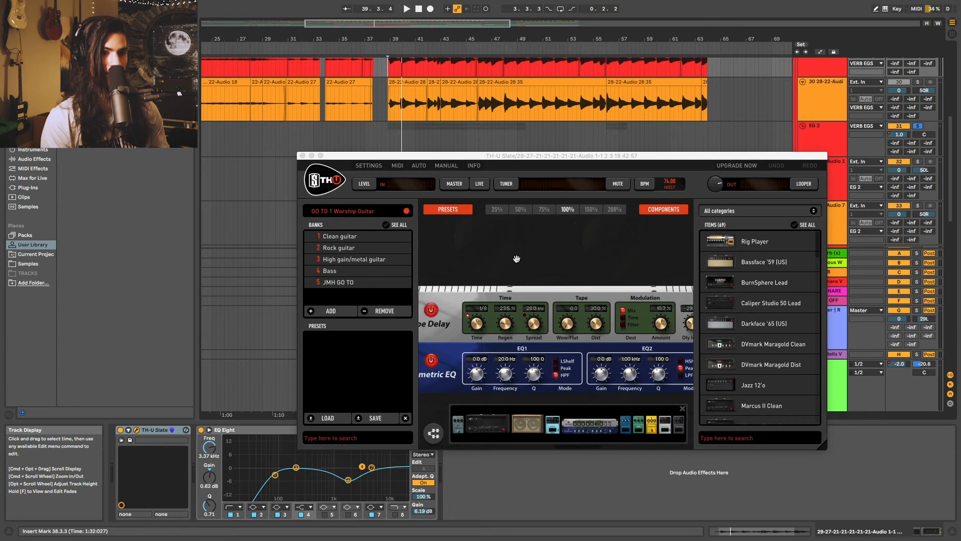
scroll(594, 296, "left", 3)
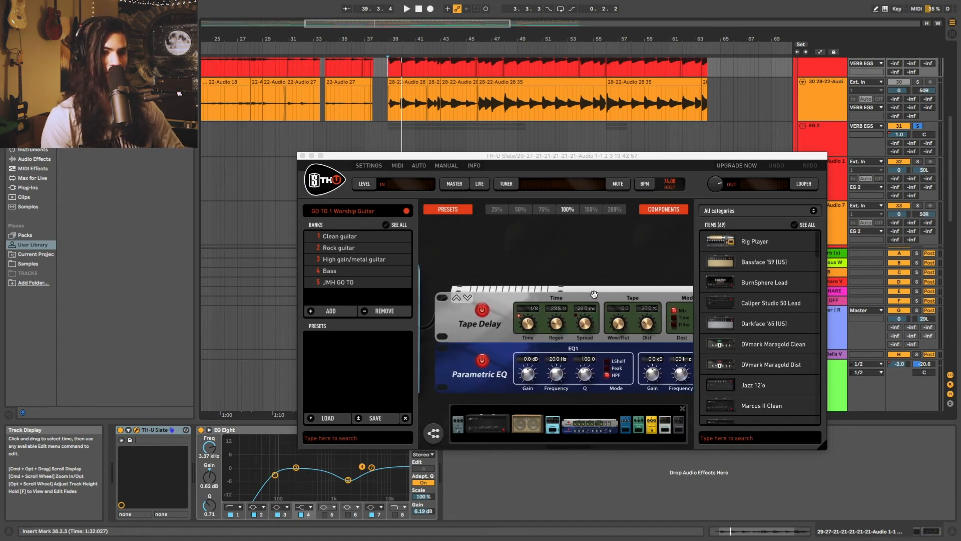
scroll(594, 294, "down", 5)
scroll(581, 271, "right", 4)
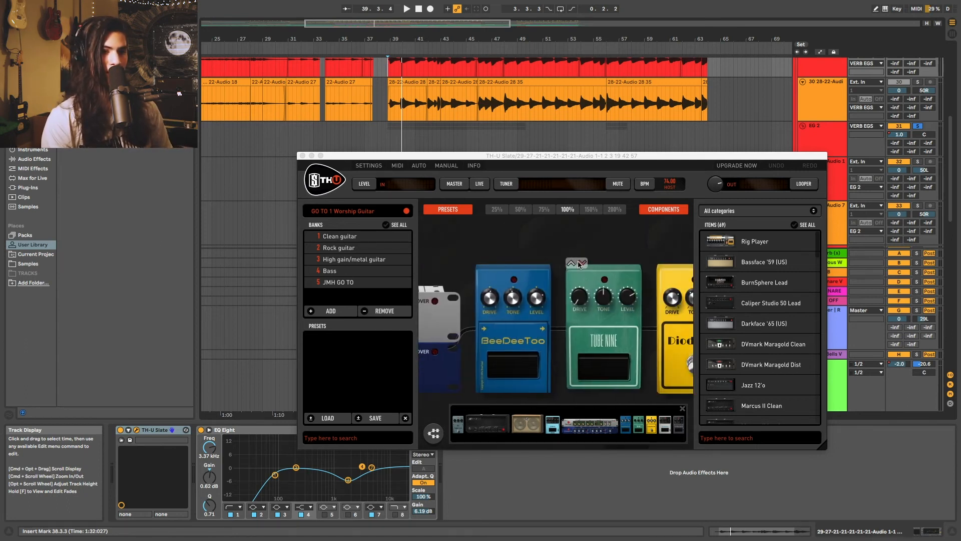
scroll(575, 258, "right", 5)
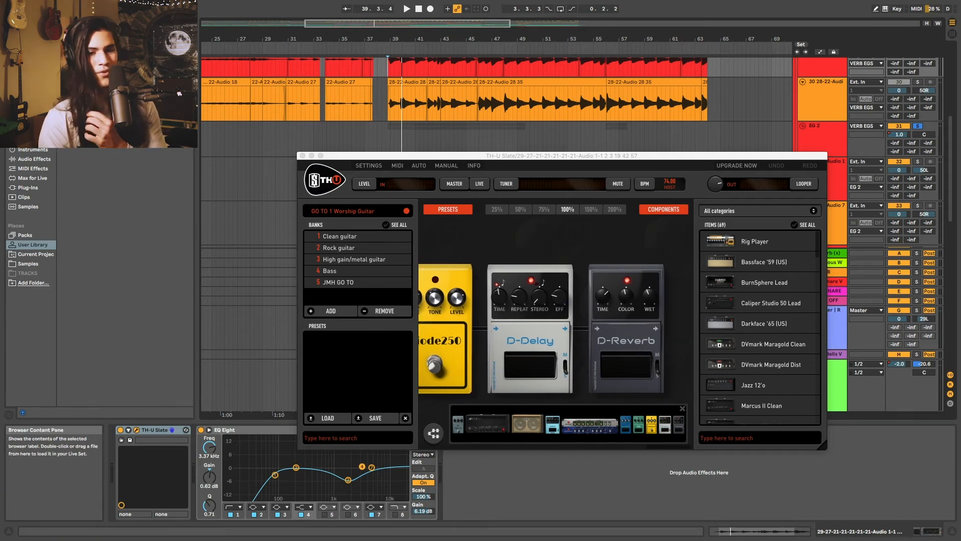
scroll(519, 227, "up", 5)
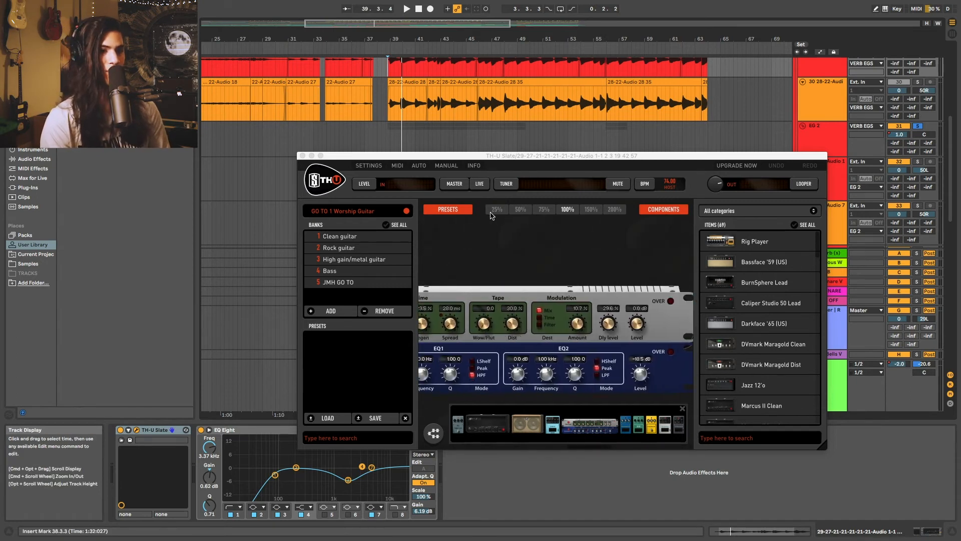
scroll(519, 227, "up", 5)
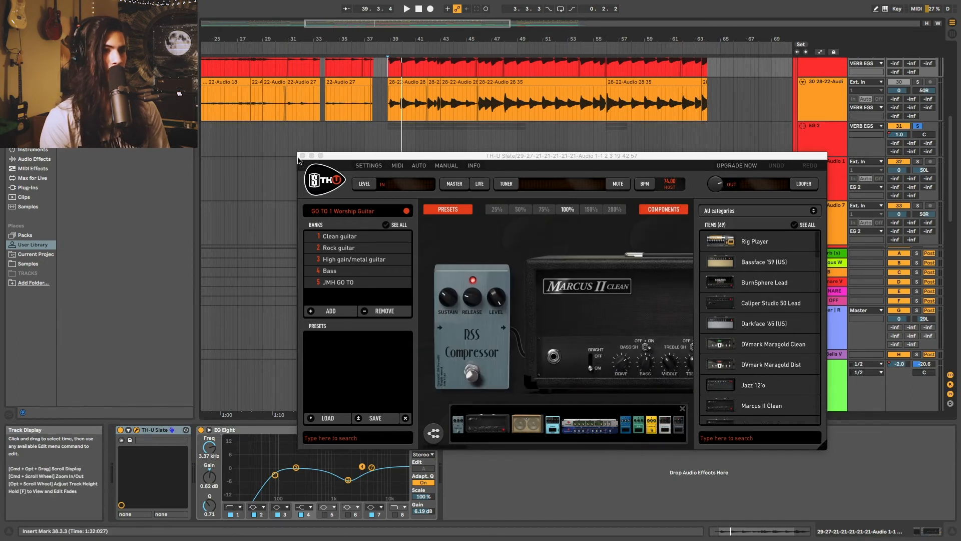
left_click(302, 157)
- Look through the remaining tracks of the arrangement, resume playback, and turn off the EG 2 solo
scroll(500, 175, "up", 3)
scroll(740, 184, "right", 3)
scroll(740, 184, "down", 10)
scroll(740, 184, "right", 5)
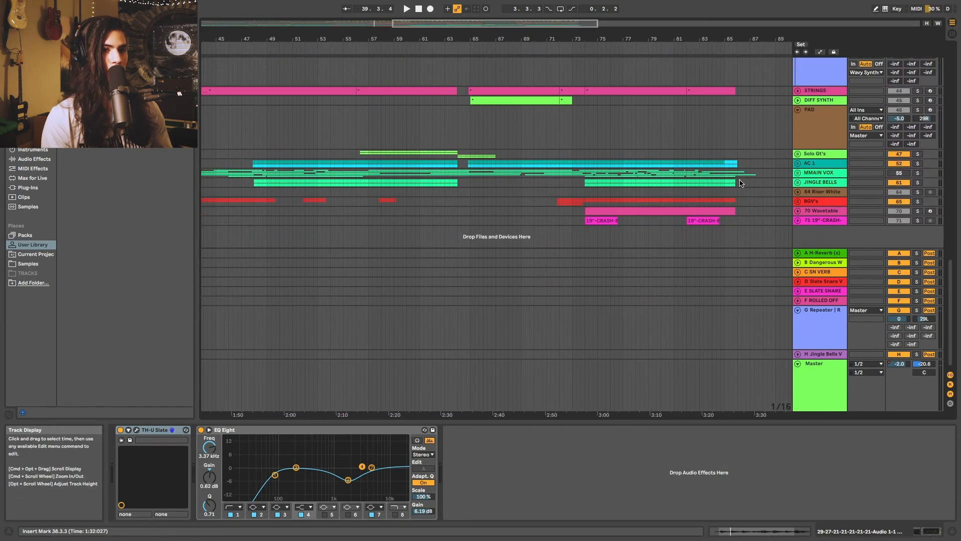
scroll(740, 183, "up", 5)
scroll(740, 183, "left", 5)
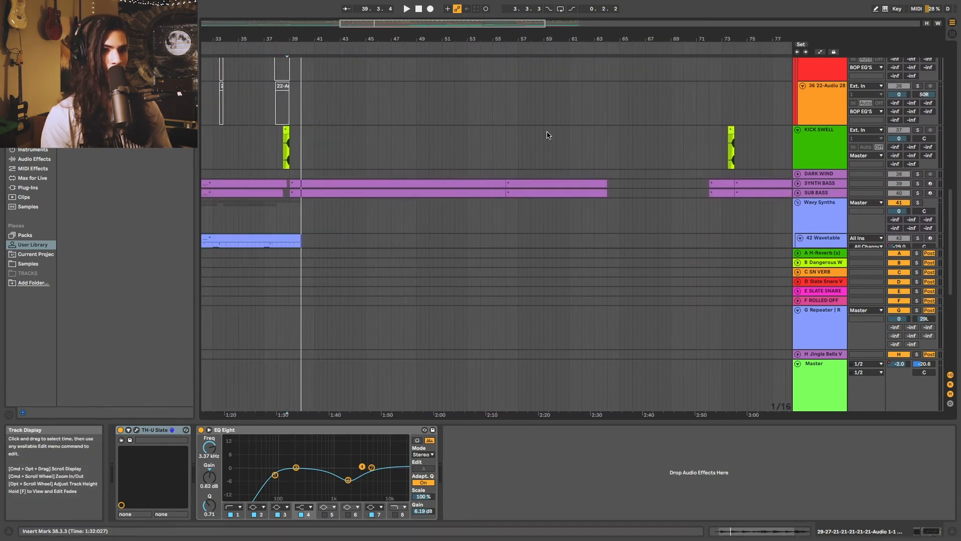
key("space")
scroll(914, 160, "up", 6)
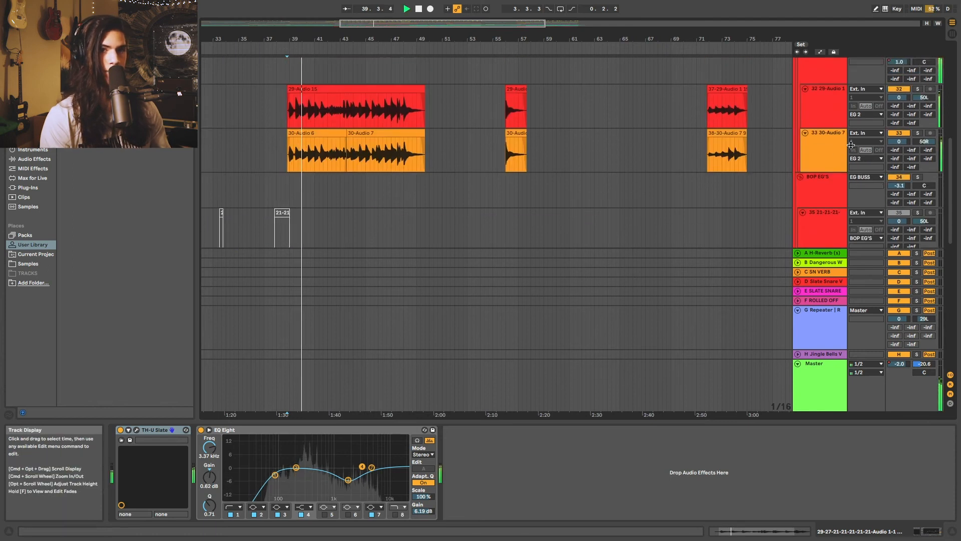
left_click(918, 106)
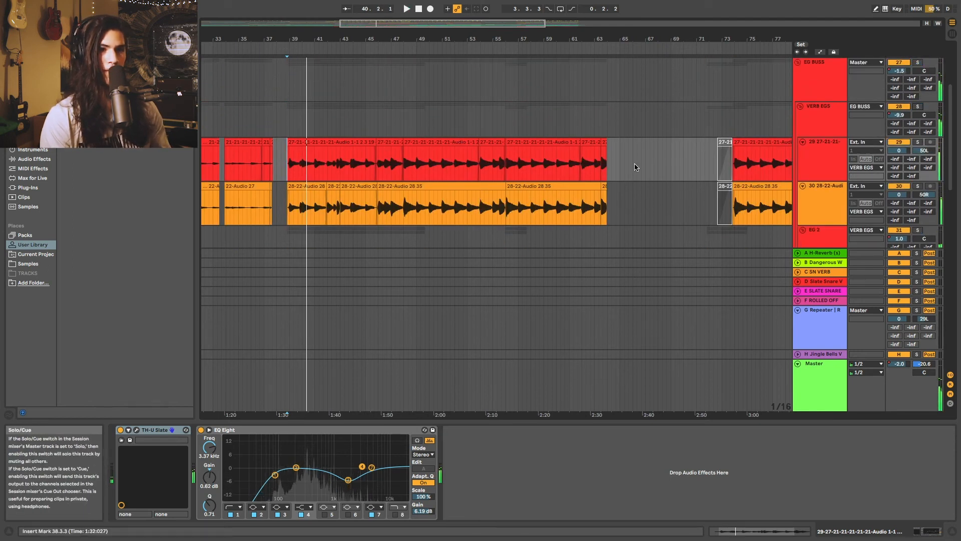
- Unfold the SUB BASS and SYNTH BASS tracks to show their MIDI notes
scroll(630, 169, "down", 6)
scroll(630, 169, "left", 3)
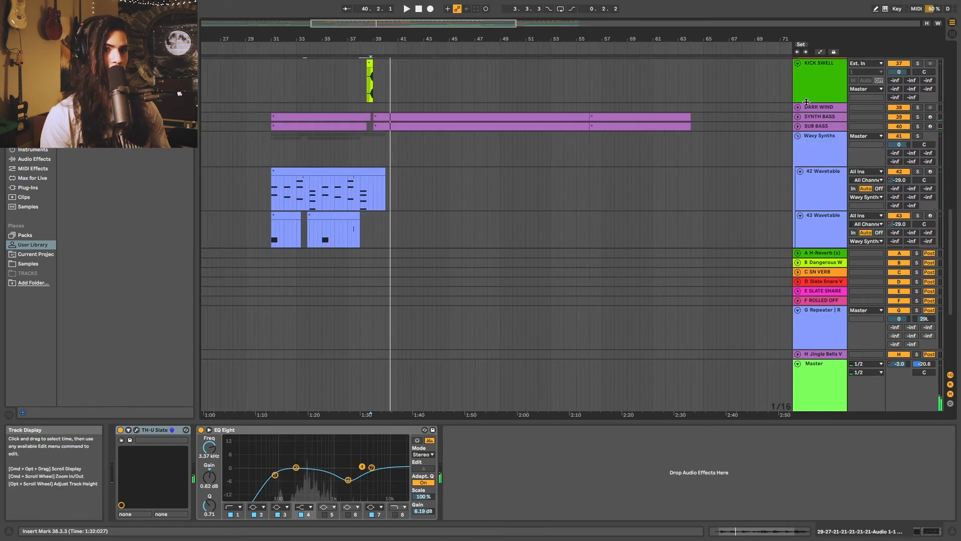
left_click(798, 126)
left_click(798, 117)
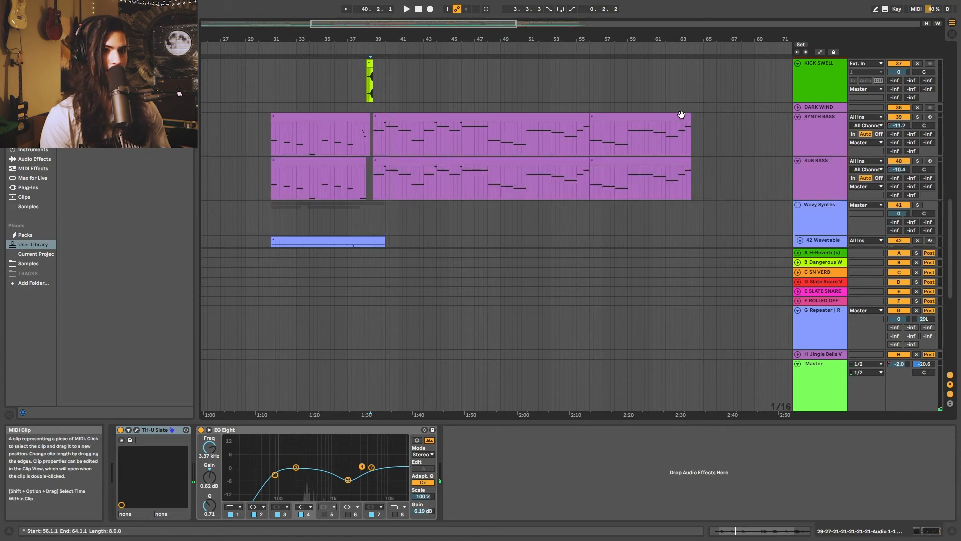
- Zoom in around bar 39, solo the SYNTH BASS track and play it from 39.1.1
left_click(374, 140)
scroll(371, 141, "up", 5)
left_click(360, 142)
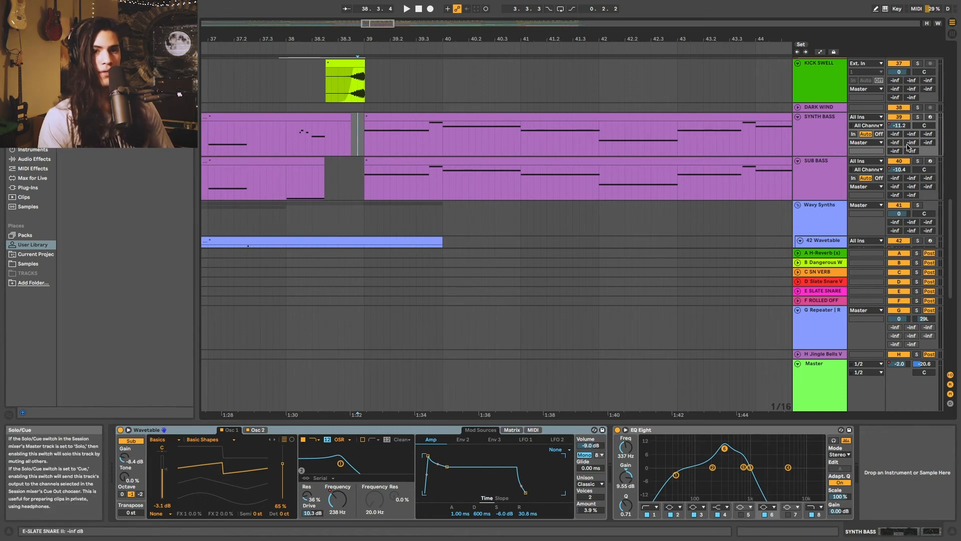
left_click(917, 117)
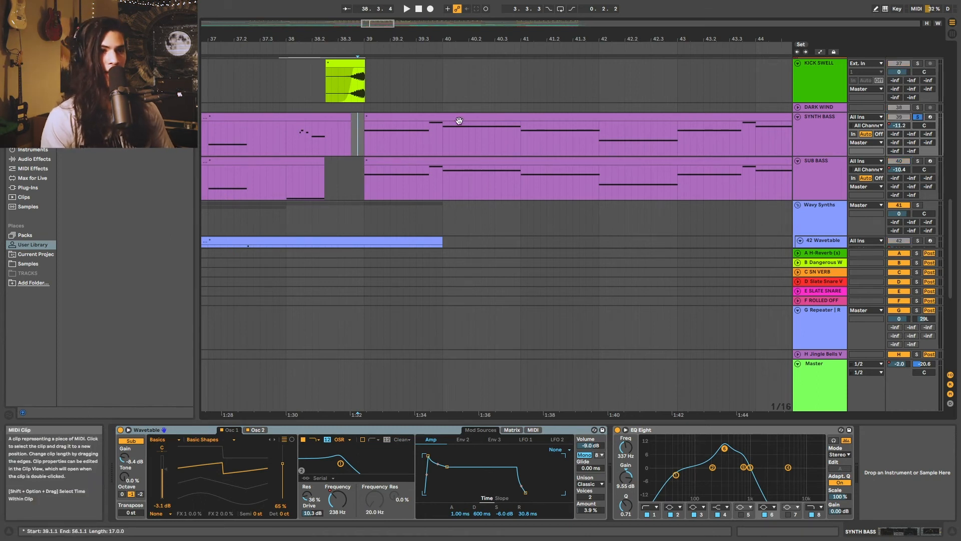
left_click(364, 130)
key("space")
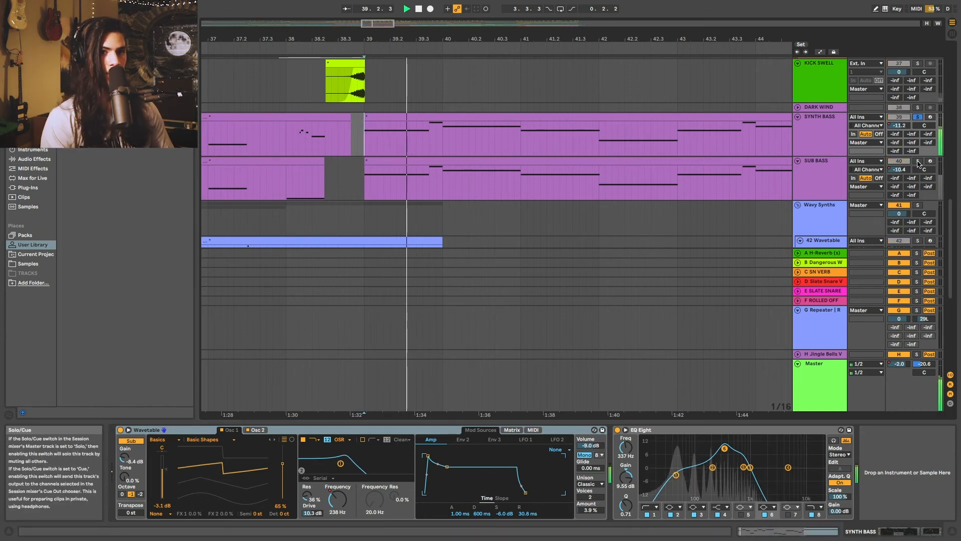
key("space")
- Show the modulation matrix of the SYNTH BASS track's Wavetable and replay the bass from 39.1.1
left_click(827, 131)
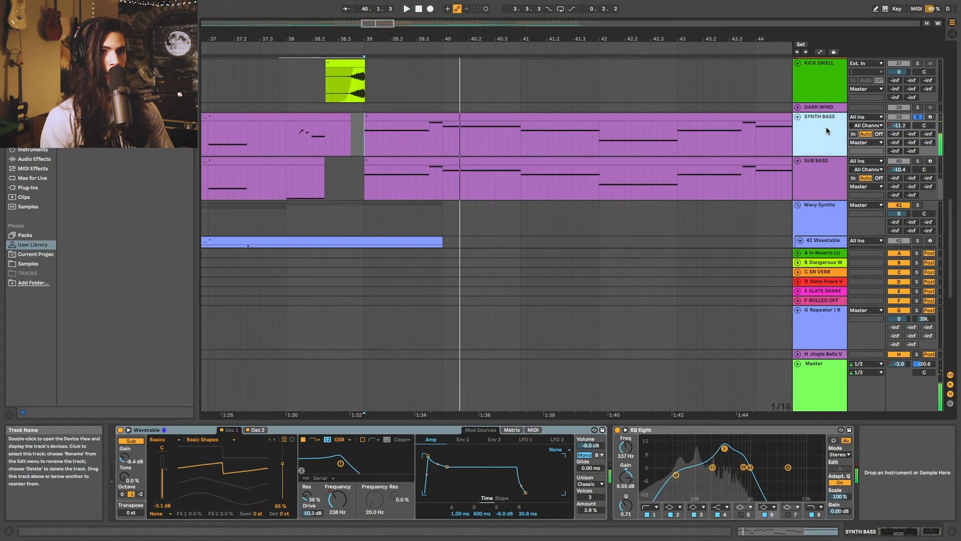
left_click(511, 430)
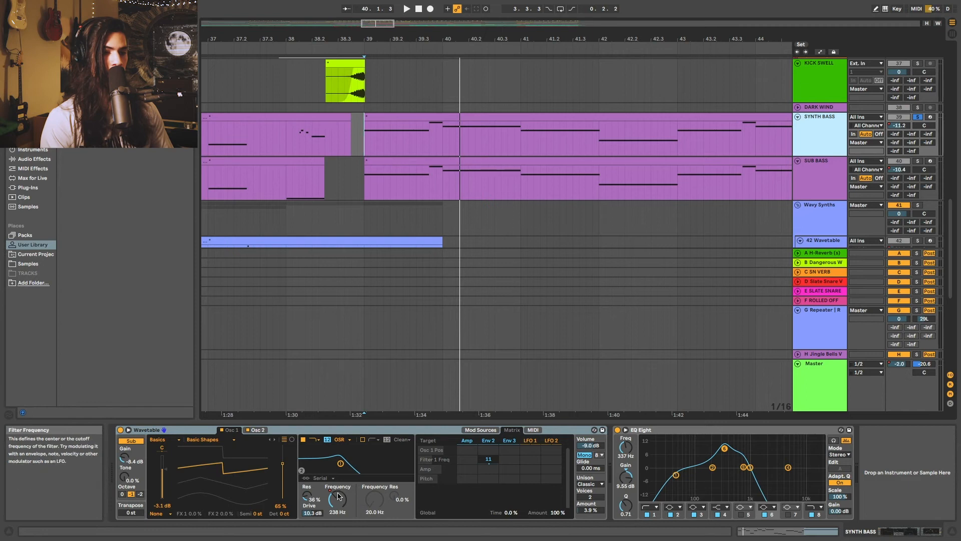
left_click(364, 137)
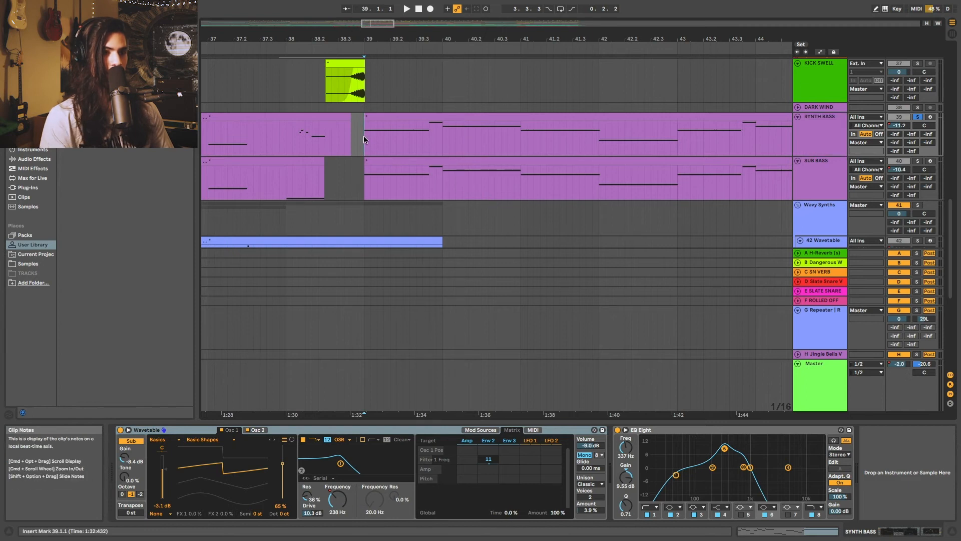
key("space")
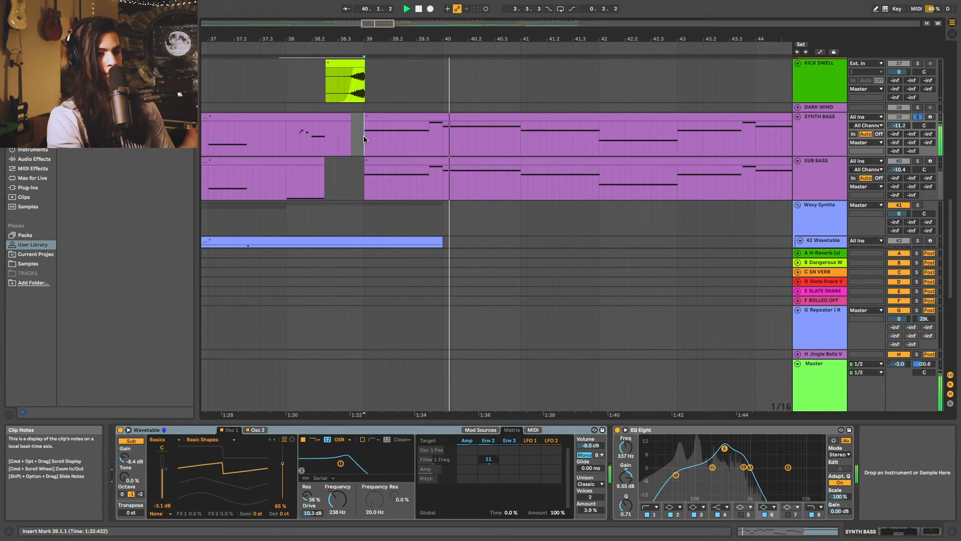
- Select the SUB BASS track and add it to the solo alongside SYNTH BASS
left_click(901, 160)
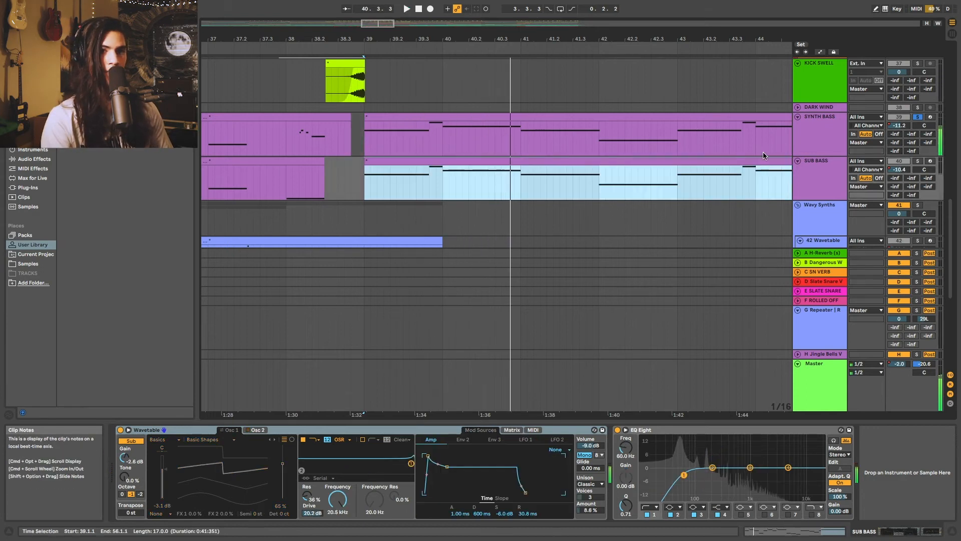
left_click(917, 160, "super")
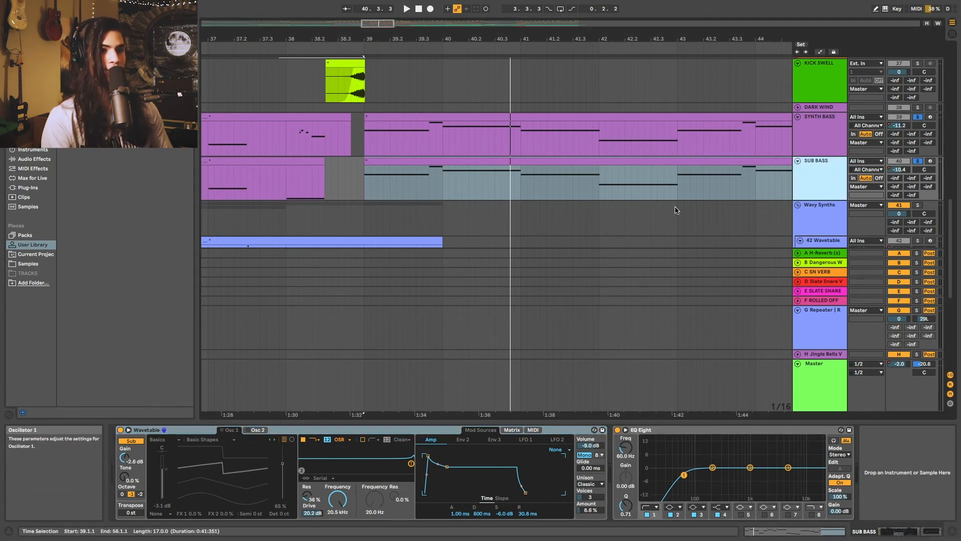
- Audition both basses from 39.1.1 and switch between Osc 1 and Osc 2 in the SYNTH BASS track's Wavetable
left_click(364, 183)
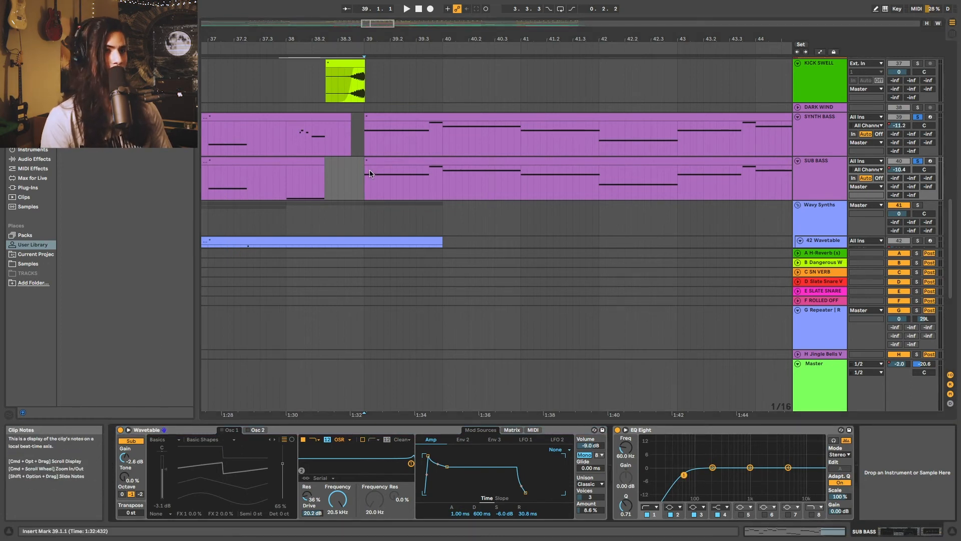
left_click(796, 129)
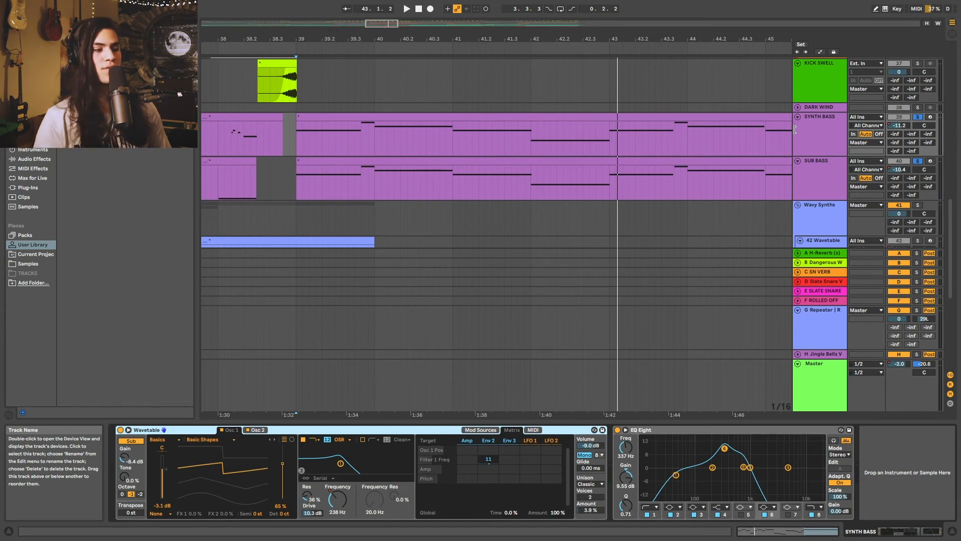
left_click(256, 432)
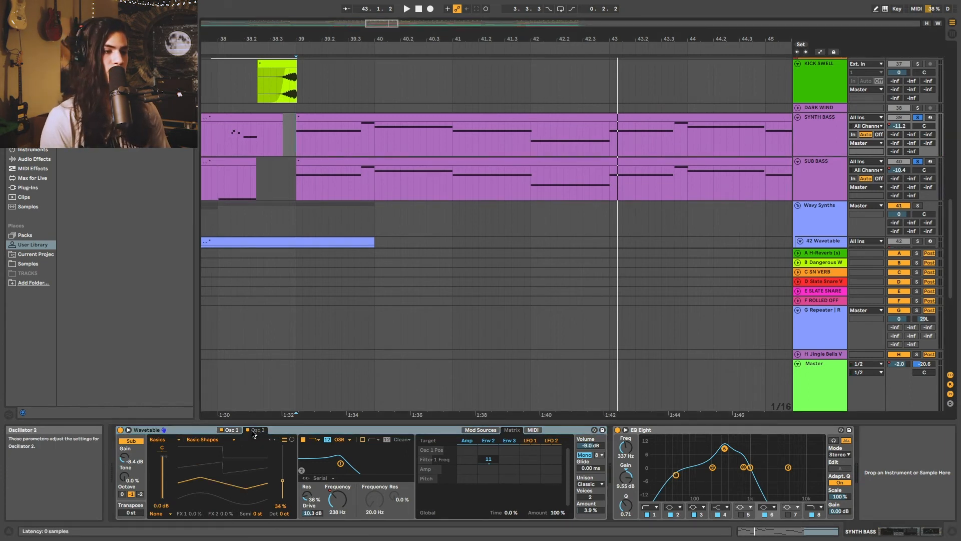
left_click(258, 431)
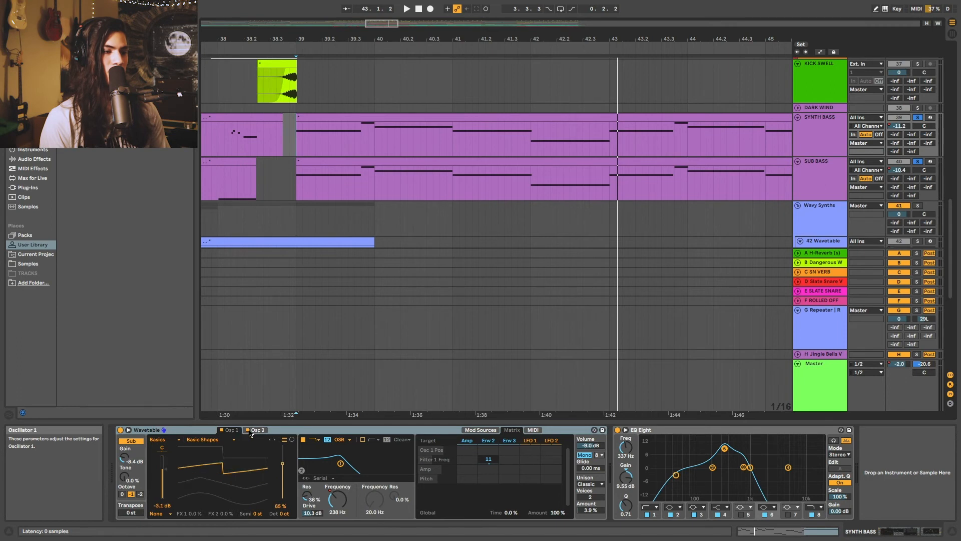
left_click(258, 432)
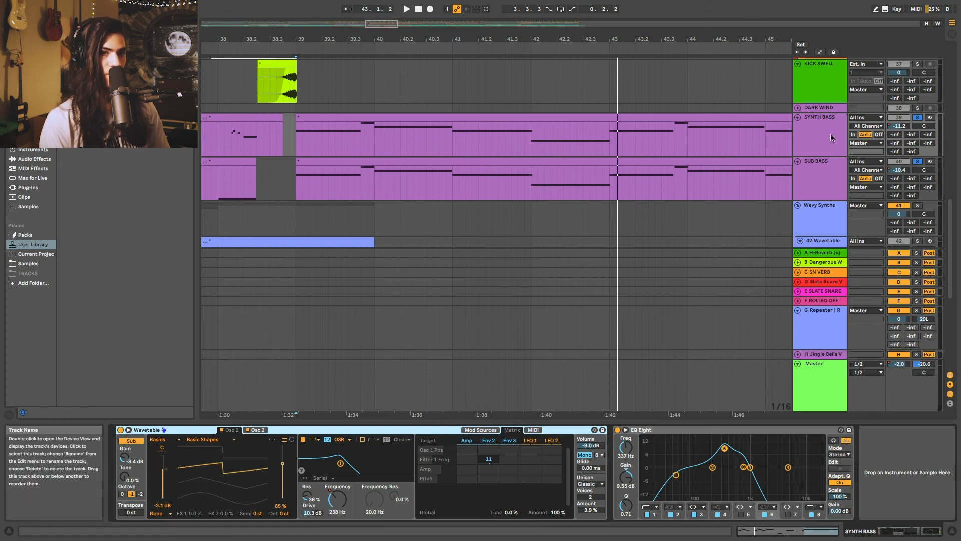
- Play the soloed basses from 39.1.1, comparing the sound with the SYNTH BASS track's EQ Eight turned off and back on
left_click(738, 117)
scroll(446, 145, "down", 2)
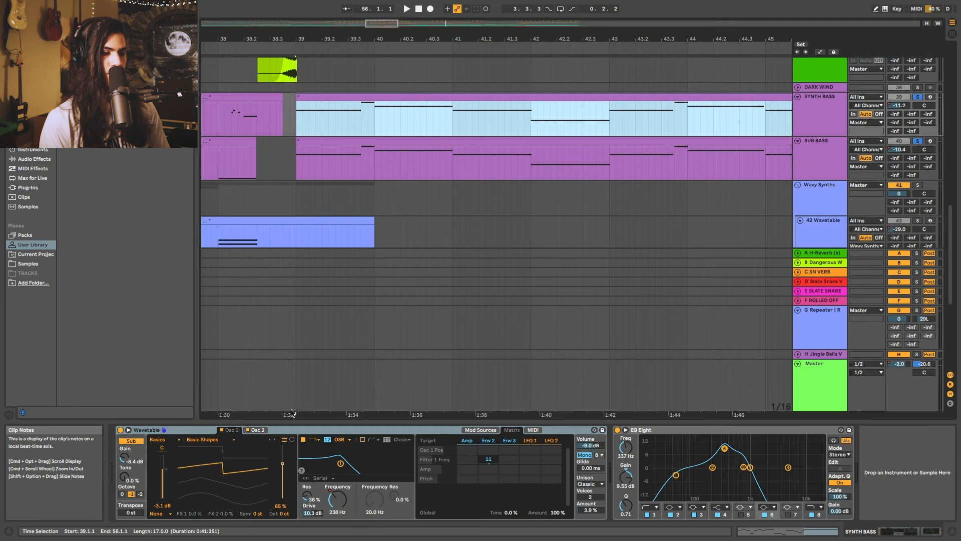
scroll(392, 279, "up", 5)
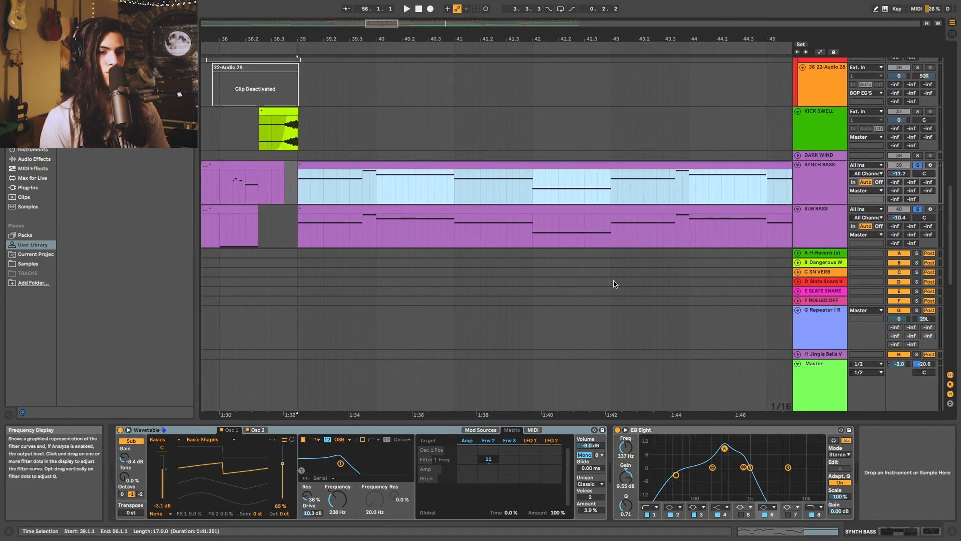
left_click(296, 187)
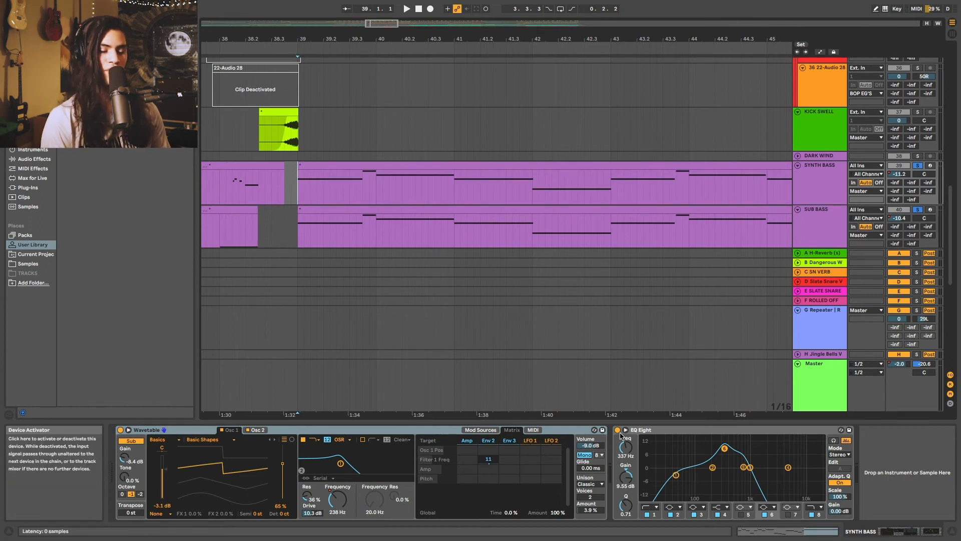
key("space")
left_click(618, 431)
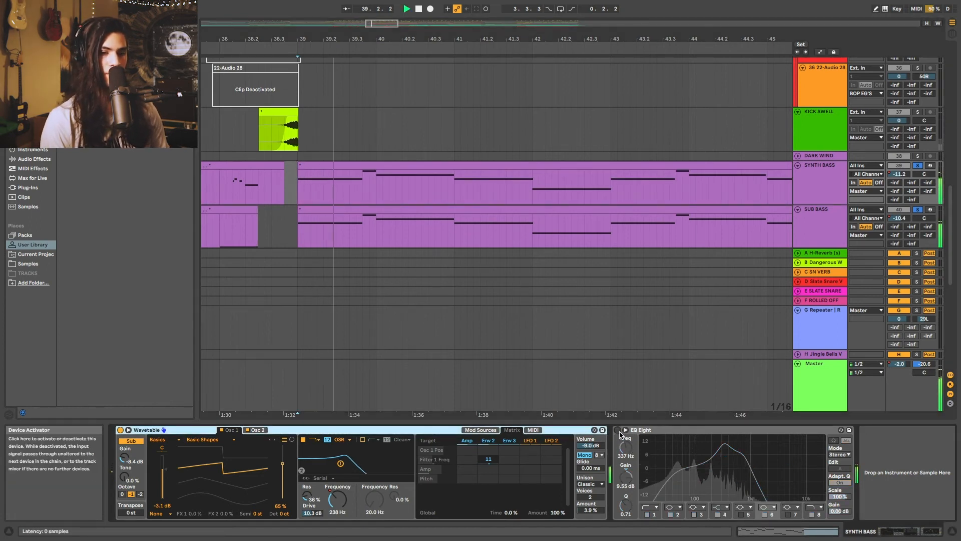
key("space")
left_click(619, 431)
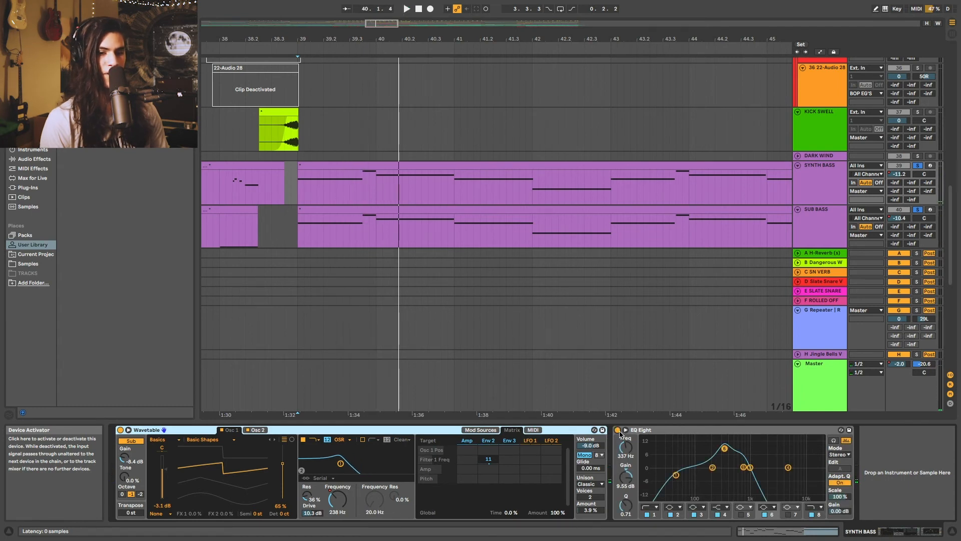
key("space")
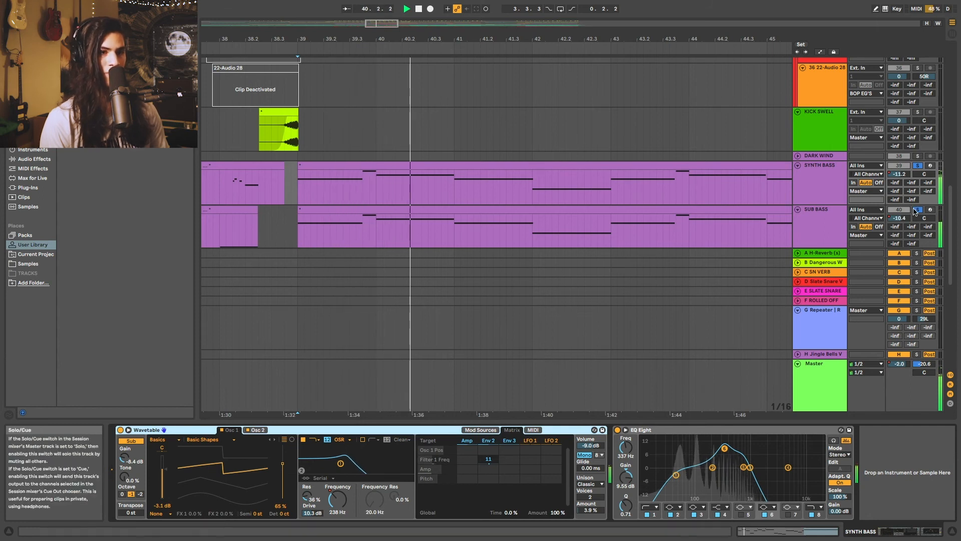
- Clear the bass solo and set the insert mark at 38.2.1, where the STRINGS clip starts
left_click(918, 165)
scroll(600, 145, "down", 10)
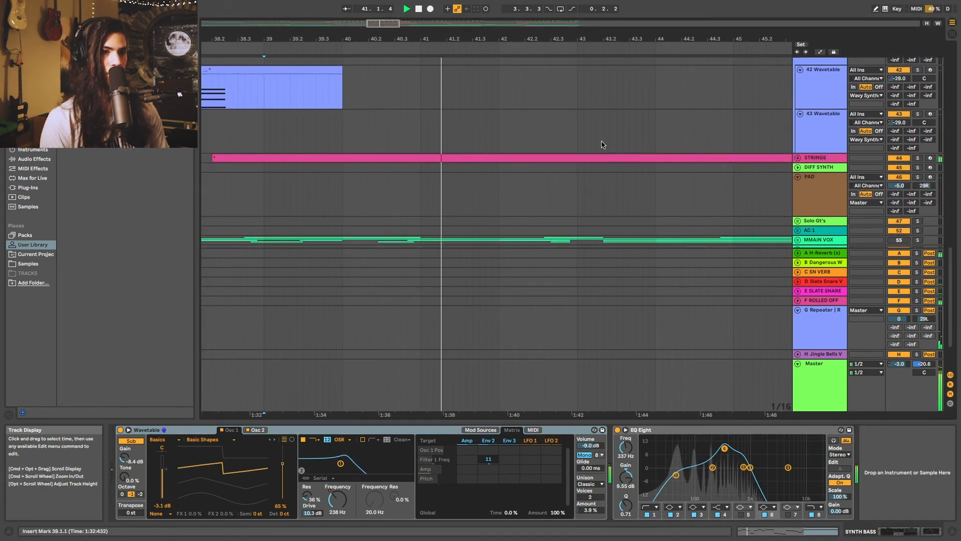
scroll(348, 160, "left", 6)
left_click(528, 155)
key("space")
- Unfold the STRINGS track to show its clip notes and open its Kontakt instrument, Session Strings 2
left_click(835, 150)
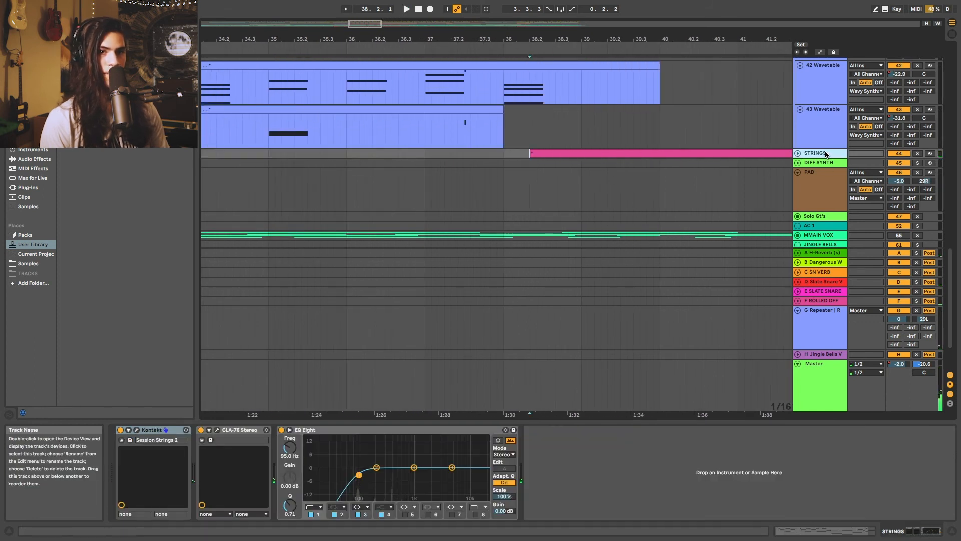
left_click(798, 153)
scroll(703, 164, "right", 3)
left_click(679, 153)
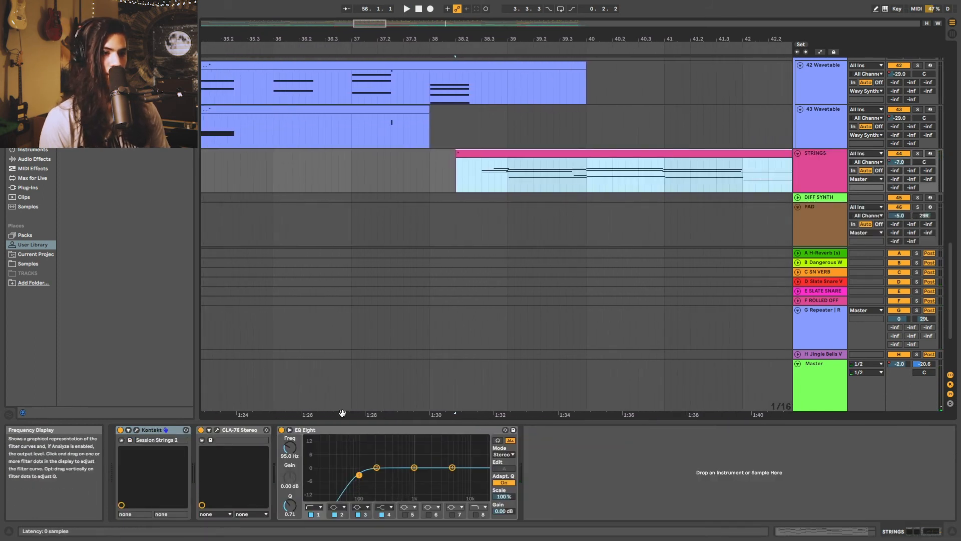
scroll(354, 365, "right", 3)
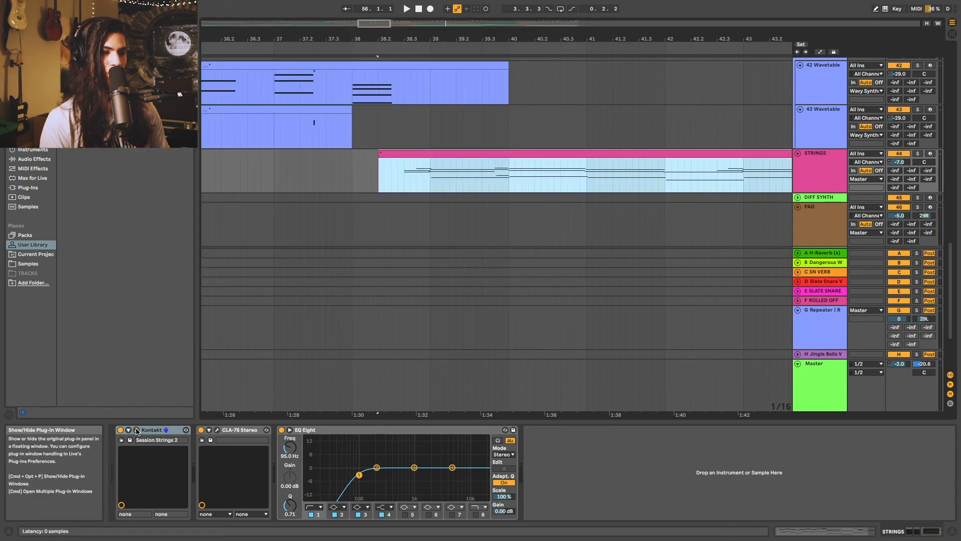
left_click(137, 430)
scroll(400, 185, "down", 2)
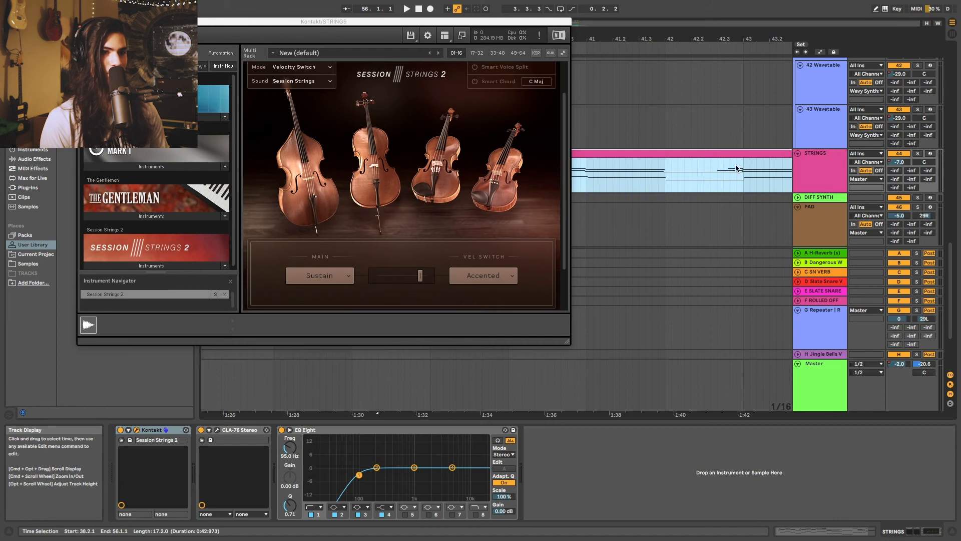
- Solo the STRINGS track, play its part from 38.2.1 and close the Kontakt window
left_click(917, 154)
key("space")
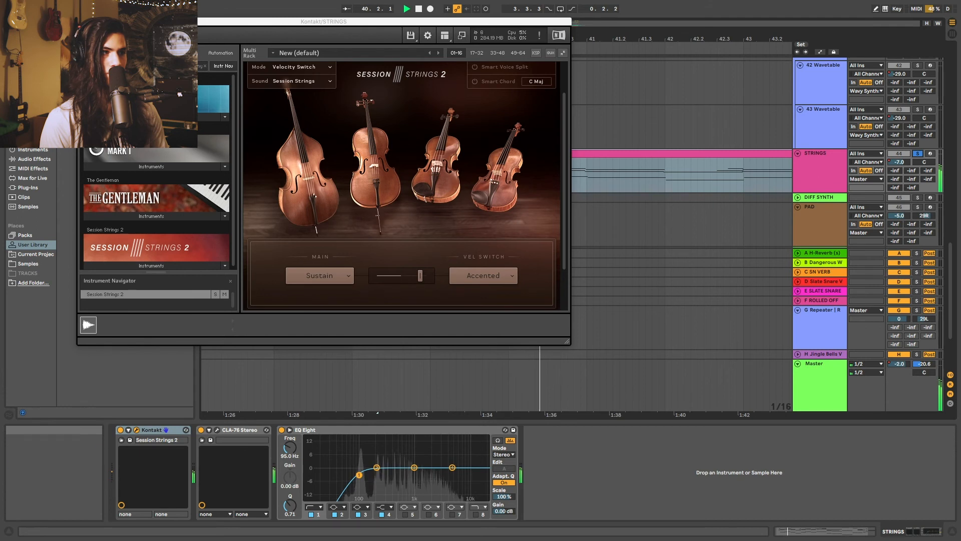
left_click(82, 22)
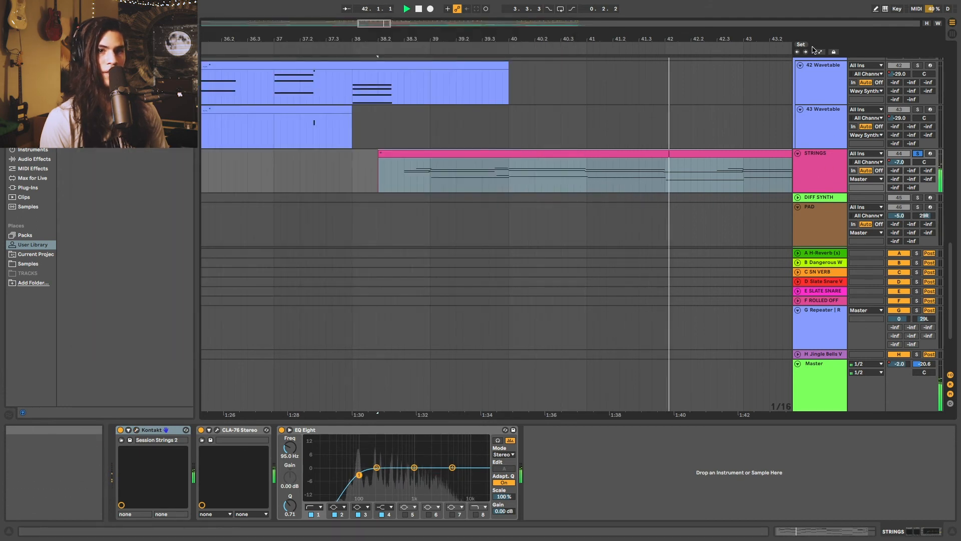
- Show the automation lanes and examine the STRINGS clips and their track volume automation across the arrangement
key("a")
left_click(822, 163)
left_click(721, 164)
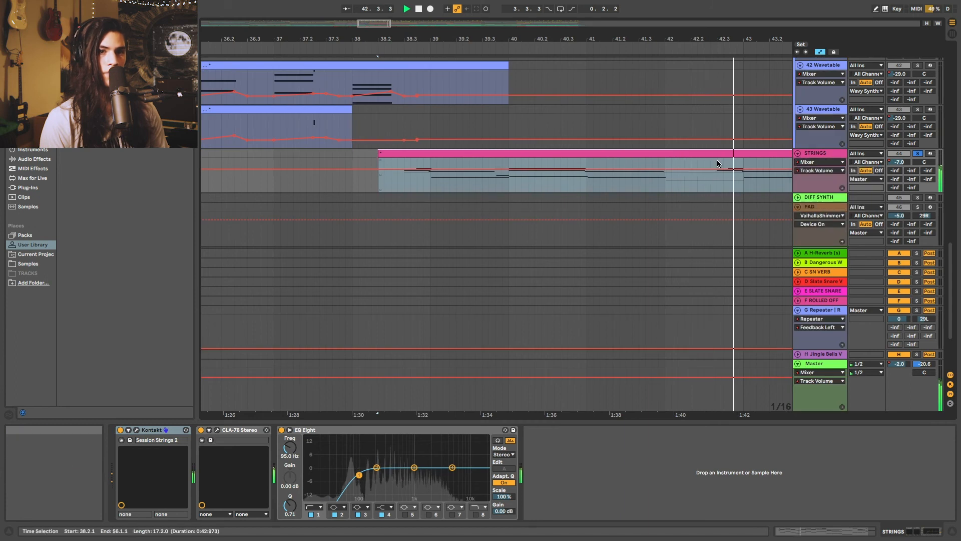
left_click_drag(646, 40, 485, 25)
scroll(529, 107, "right", 3)
scroll(528, 108, "right", 4)
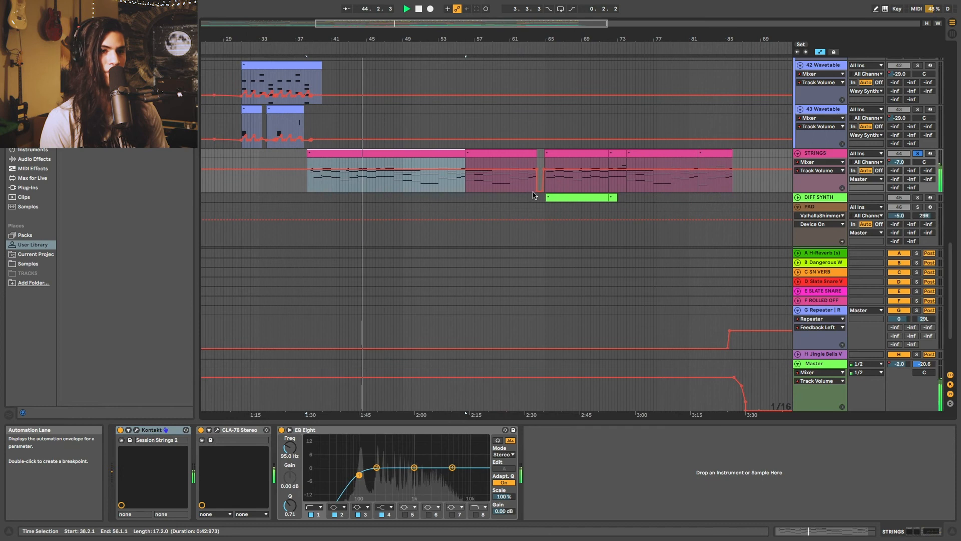
scroll(535, 199, "left", 10)
scroll(538, 200, "right", 10)
scroll(542, 198, "left", 2)
scroll(545, 199, "up", 4)
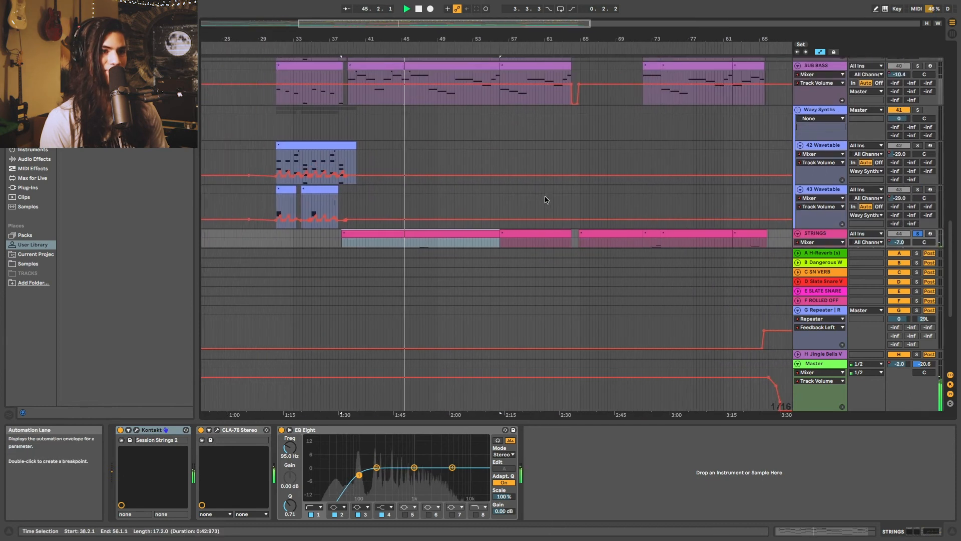
scroll(545, 199, "left", 3)
scroll(545, 199, "down", 4)
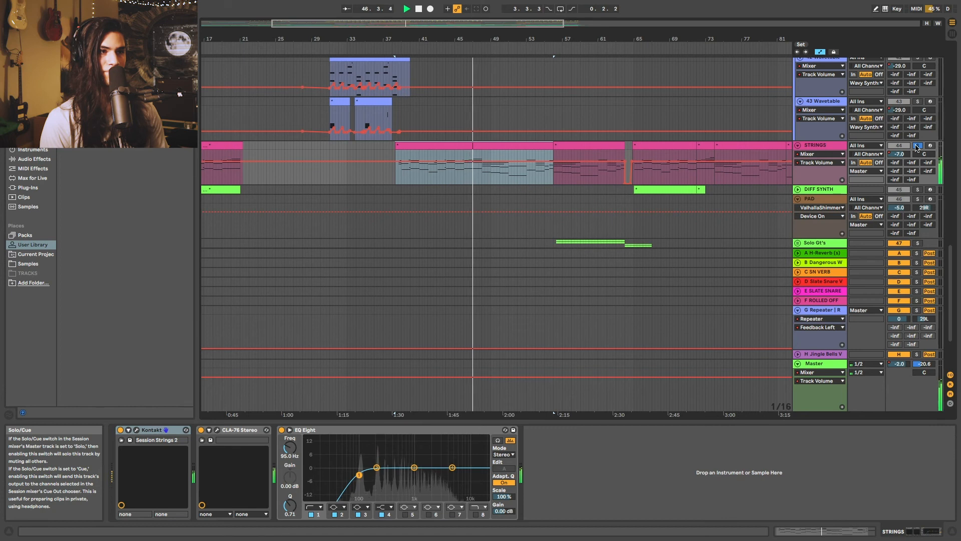
- Clear the STRINGS solo and unfold the Solo Gt's group to inspect its SOLO GT L and SOLO GT R tracks
left_click(917, 147)
mouse_move(333, 35)
left_mouse_down()
mouse_move(333, 82)
mouse_move(333, 20)
left_mouse_up()
scroll(506, 193, "down", 4)
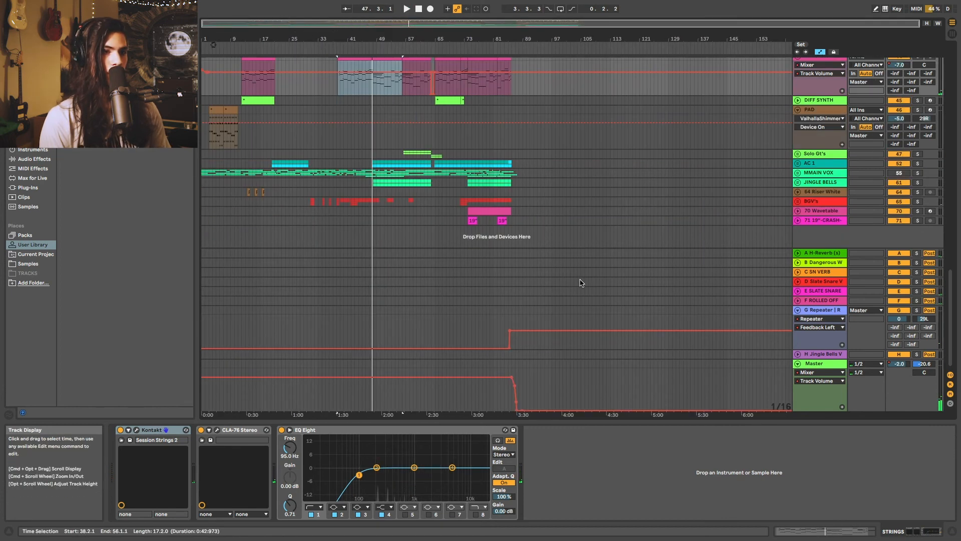
left_click(798, 154)
scroll(447, 130, "down", 5)
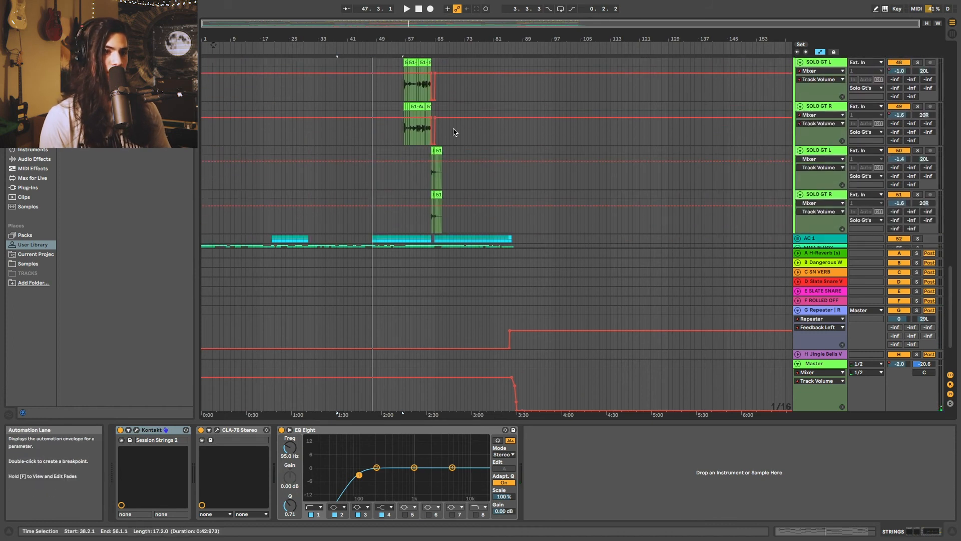
scroll(459, 123, "up", 2)
scroll(460, 122, "down", 3)
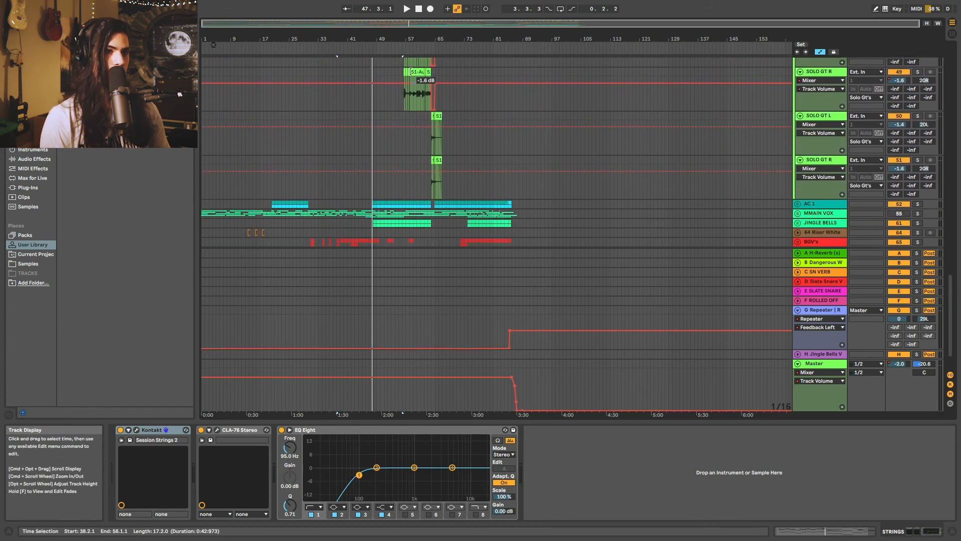
left_click_drag(401, 38, 410, 92)
scroll(410, 94, "down", 2)
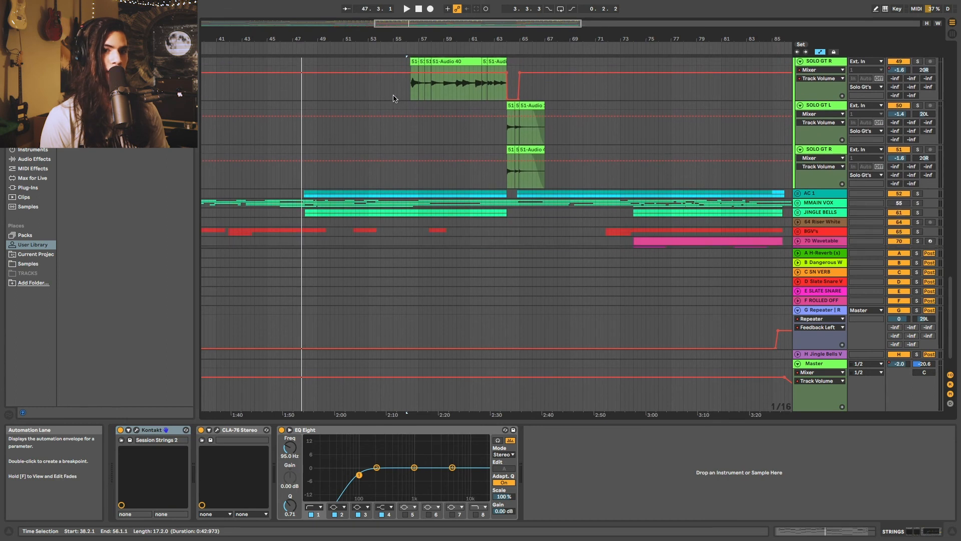
scroll(395, 98, "up", 4)
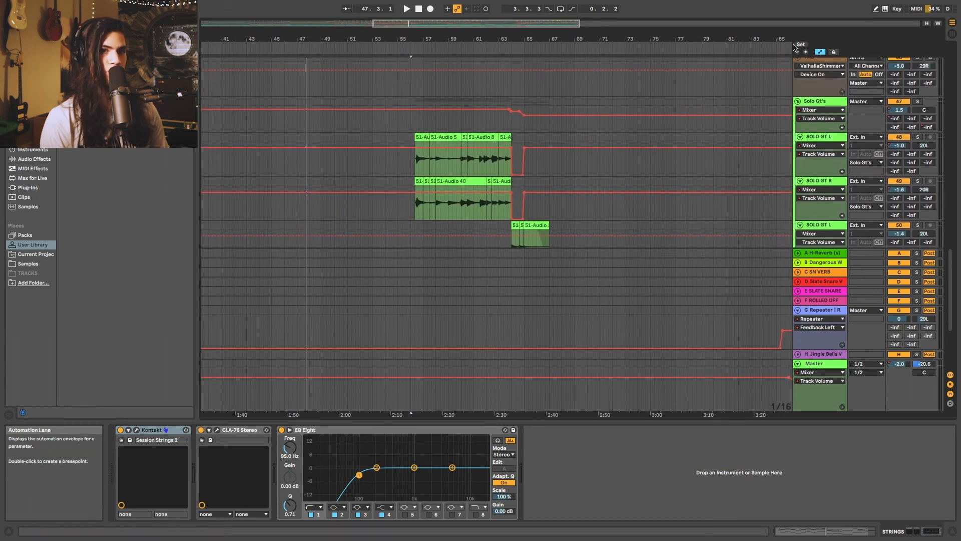
- Hide the automation lanes, then solo the Solo Gt's group and play it from 55.3.4
left_click(820, 52)
scroll(398, 141, "up", 2)
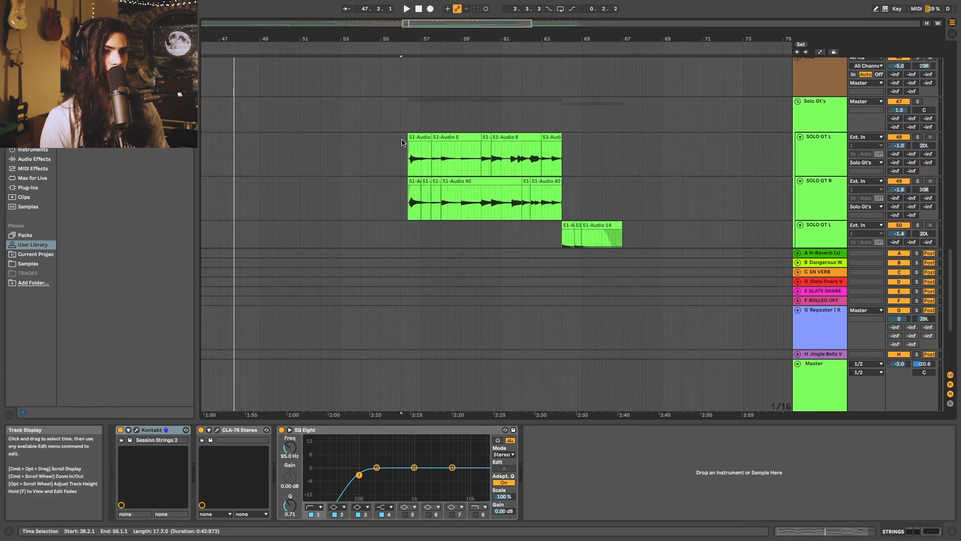
left_click(399, 145)
left_click(399, 144)
left_click(918, 101)
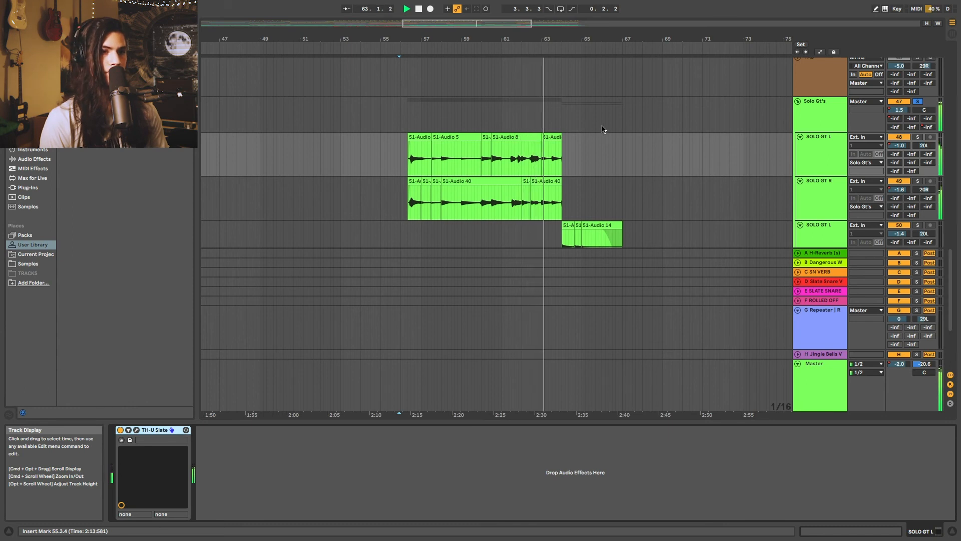
- Zoom in around bar 64 and select the last clip on the upper SOLO GT L track, starting at bar 63
scroll(595, 136, "down", 3)
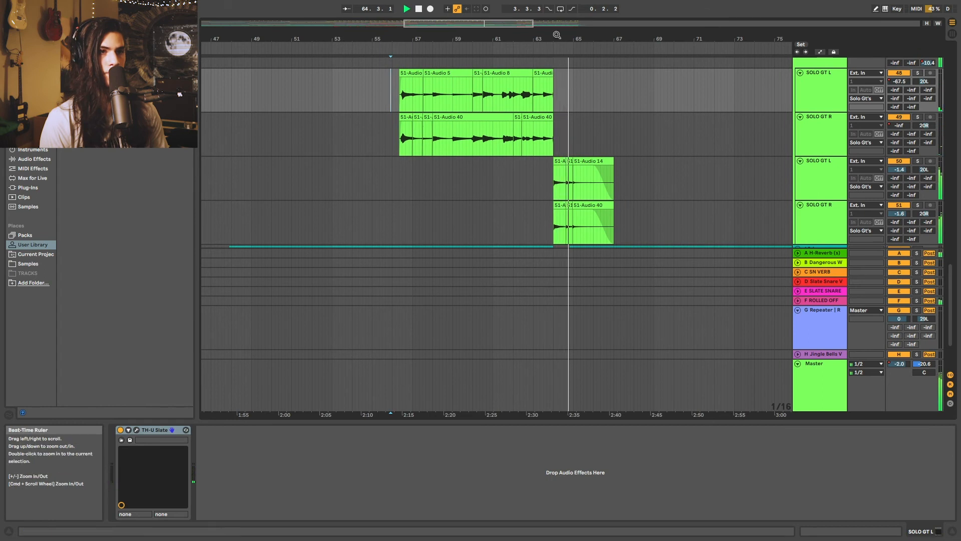
scroll(561, 70, "up", 8)
left_click(530, 71)
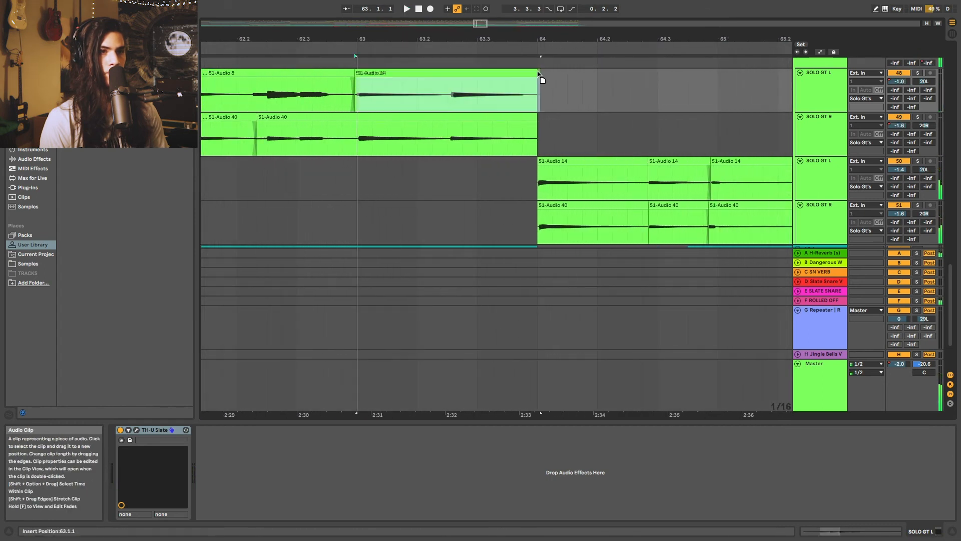
mouse_move(537, 74)
left_mouse_down()
mouse_move(743, 77)
mouse_move(539, 73)
left_mouse_up()
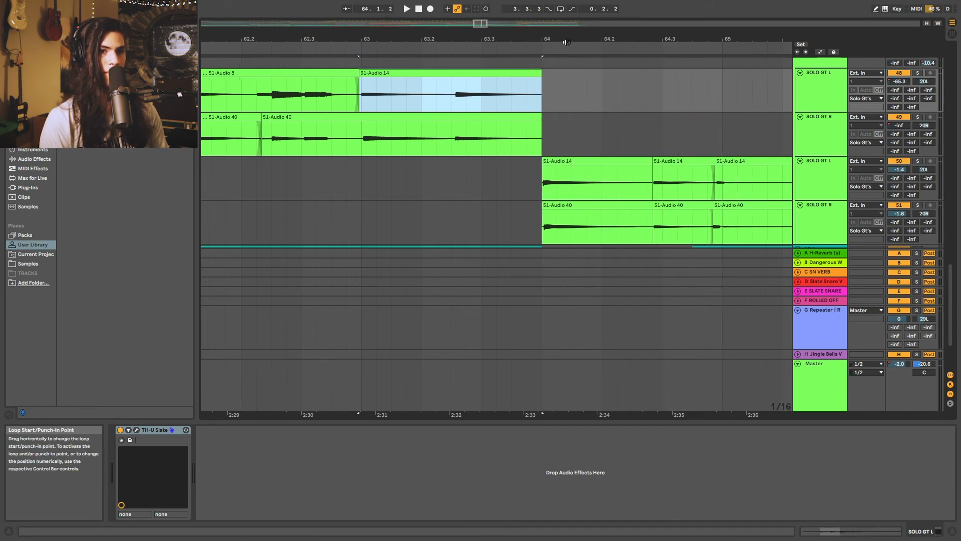
- Select the lower SOLO GT L and SOLO GT R tracks to show their devices, with the whole song in view
left_click_drag(567, 40, 567, 12)
scroll(650, 122, "right", 2)
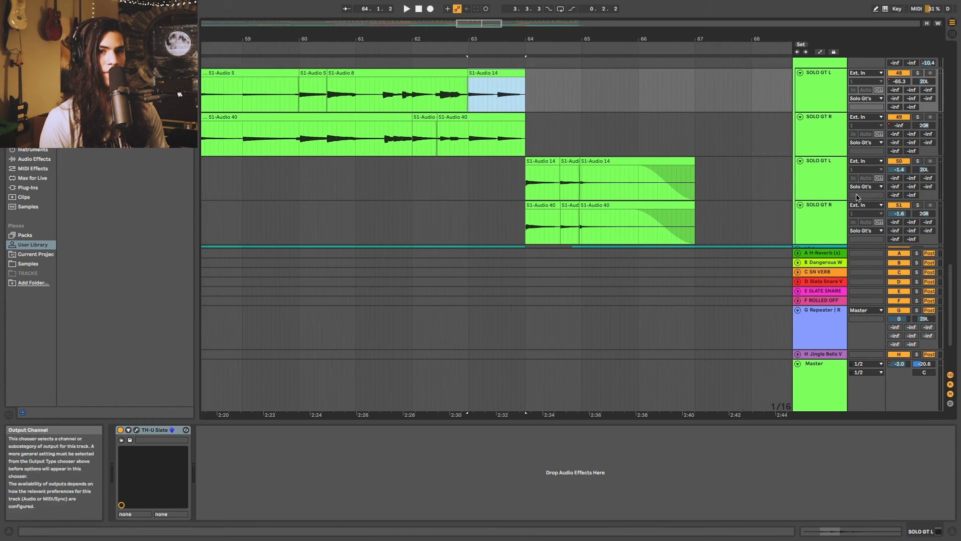
left_click(833, 173)
left_click(818, 211)
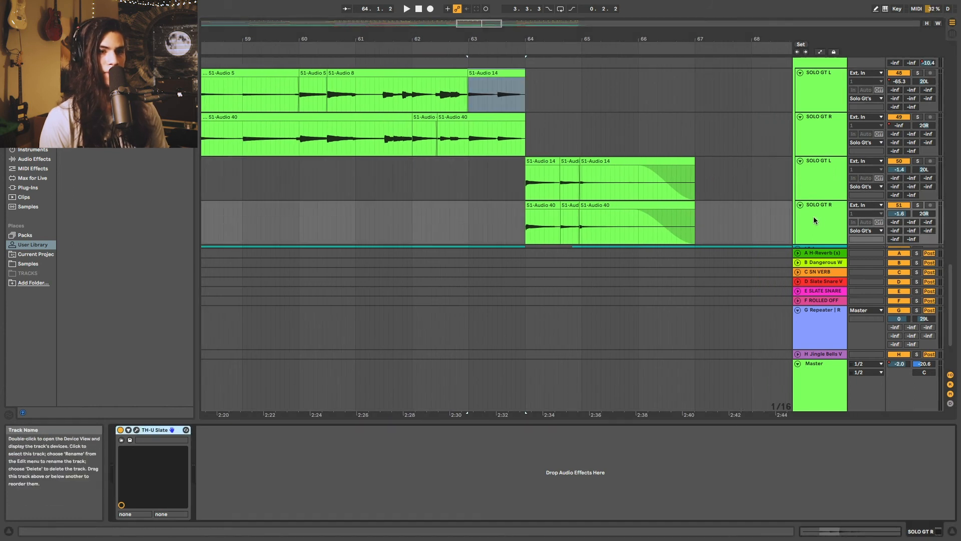
scroll(422, 218, "left", 2)
left_click_drag(519, 36, 519, 18)
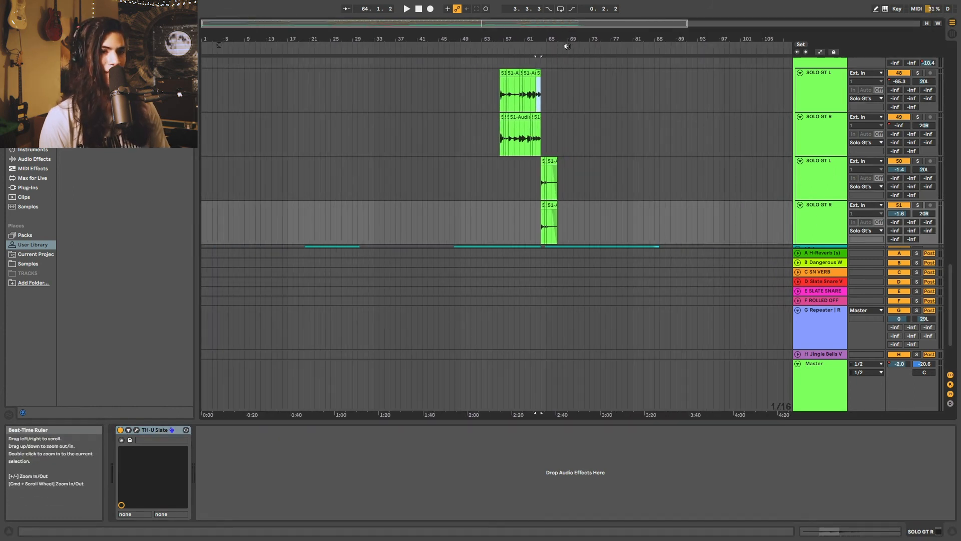
- Fold the unfolded upper MAIN VOX track and the EG BUSS group
scroll(654, 154, "down", 3)
scroll(651, 155, "up", 10)
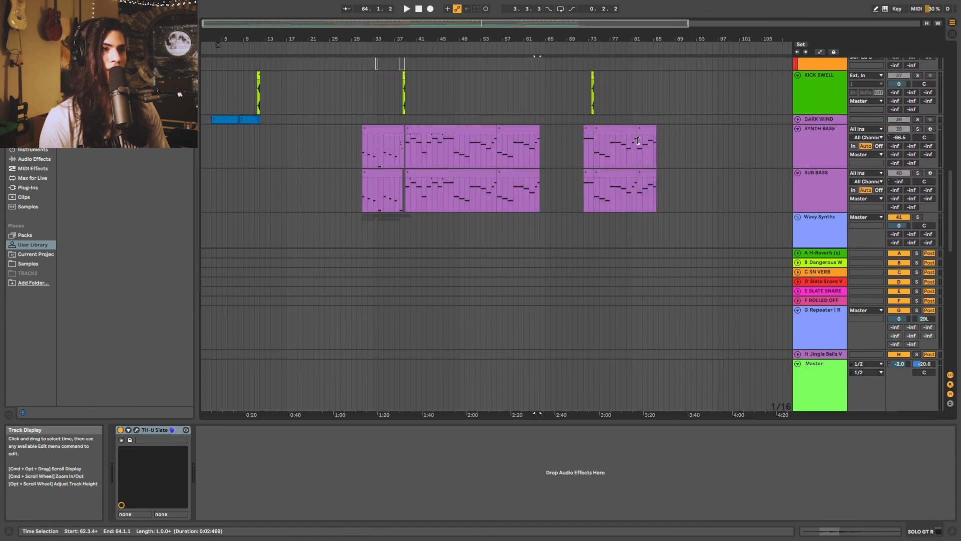
scroll(625, 177, "up", 10)
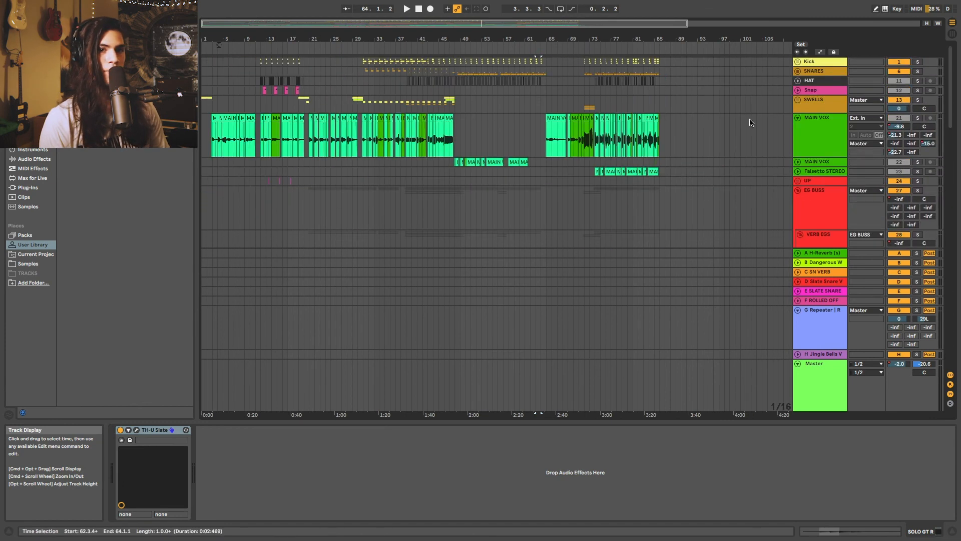
left_click(797, 118)
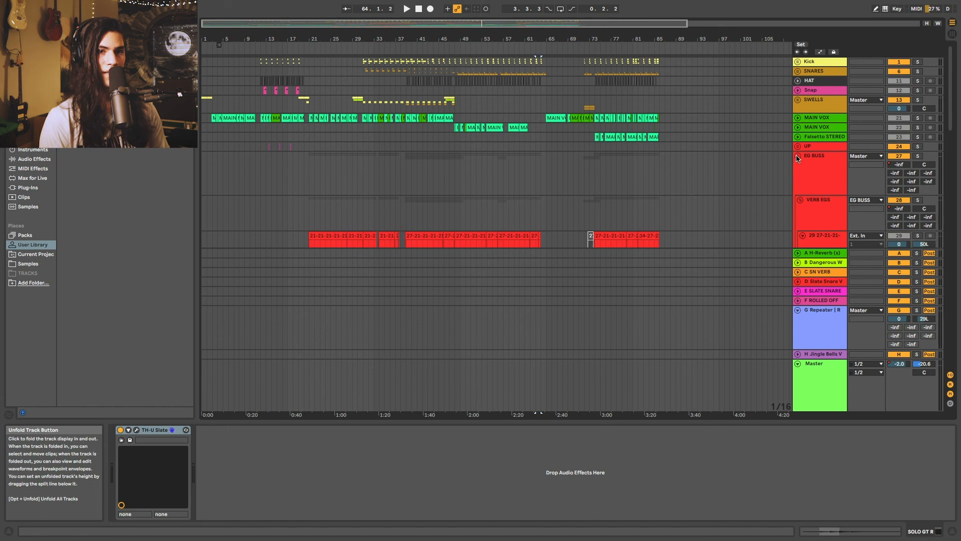
left_click(798, 157)
- Fold the KICK SWELL, SYNTH BASS and SUB BASS tracks and the Wavy Synths group
scroll(751, 166, "down", 4)
left_click(798, 88)
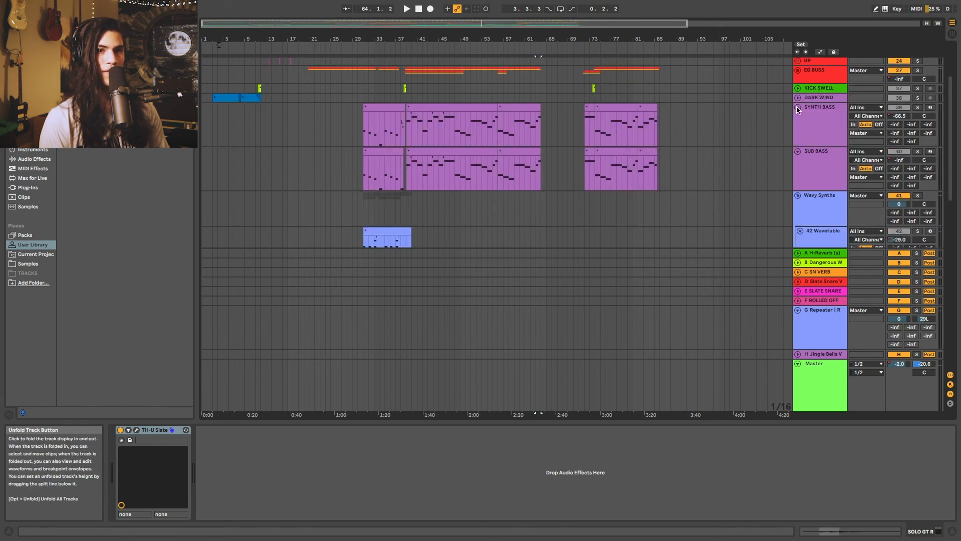
left_click(797, 107)
left_click(798, 116)
left_click(797, 126)
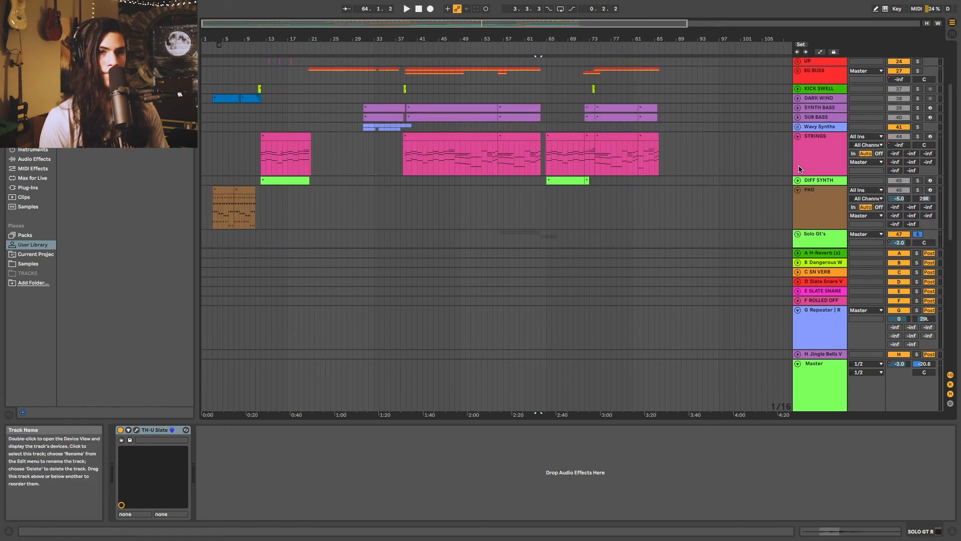
- Fold the Solo Gt's group and the PAD track below the strings
scroll(705, 133, "down", 5)
scroll(704, 135, "up", 8)
scroll(725, 150, "down", 5)
left_click(798, 186)
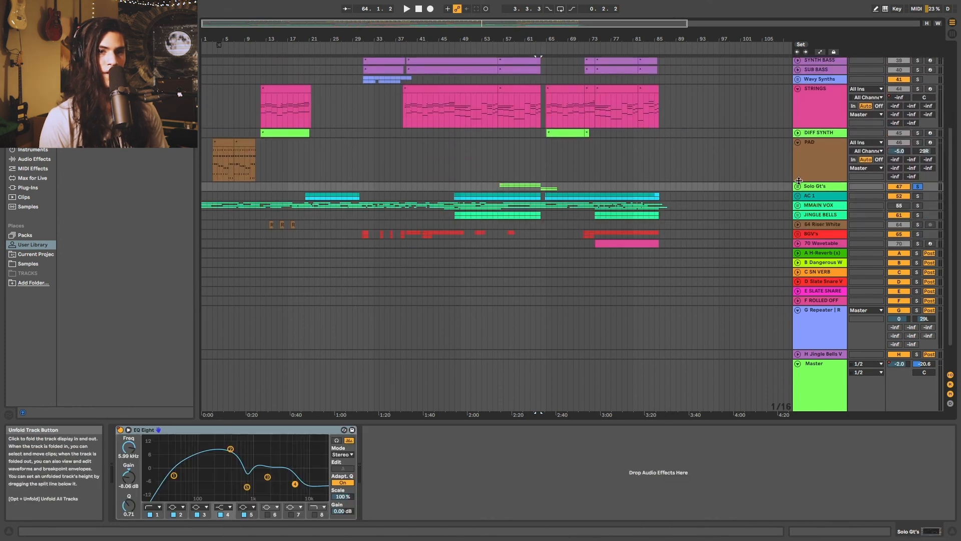
left_click(797, 142)
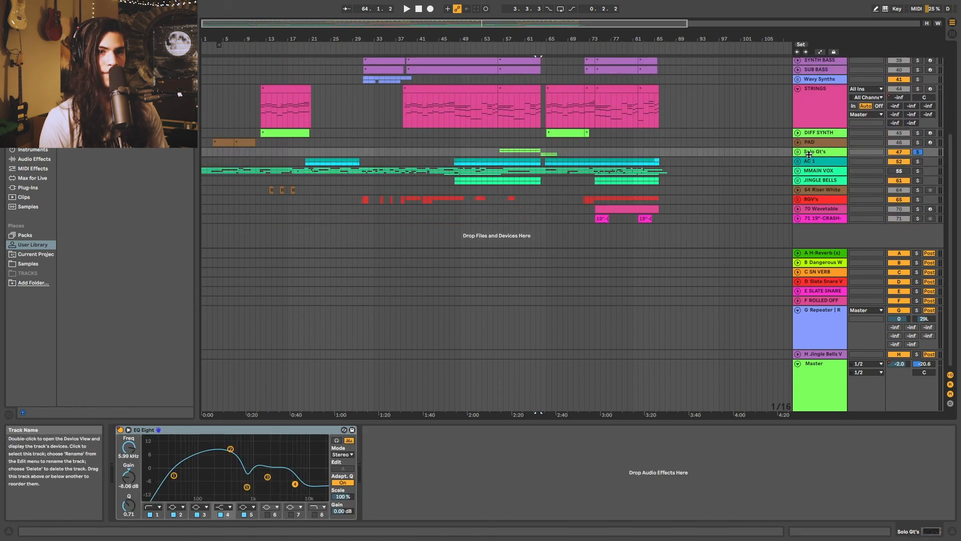
- Unfold the AC 1 group to inspect its AC 1 L and AC 1 R tracks and show the group's devices
left_click(798, 161)
scroll(427, 107, "down", 3)
left_click(438, 123)
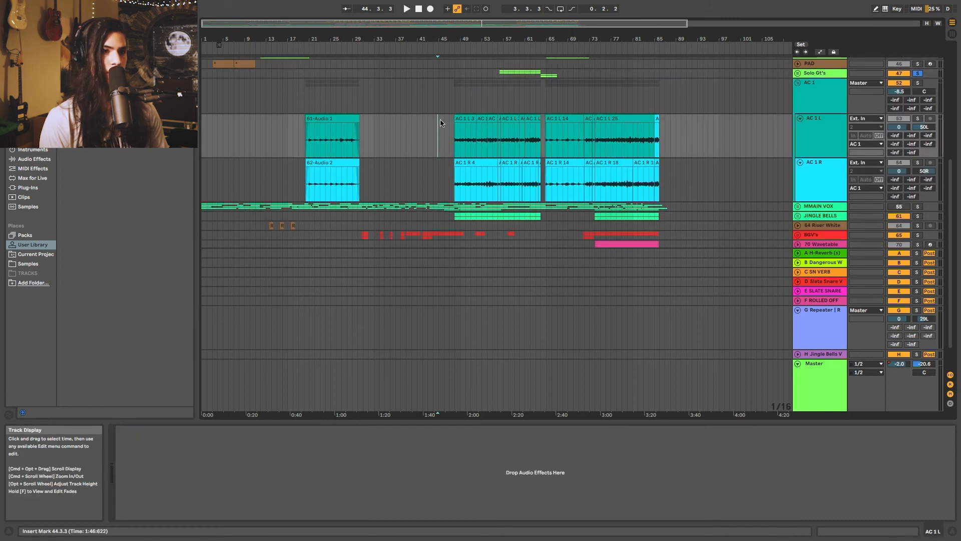
left_click(816, 100)
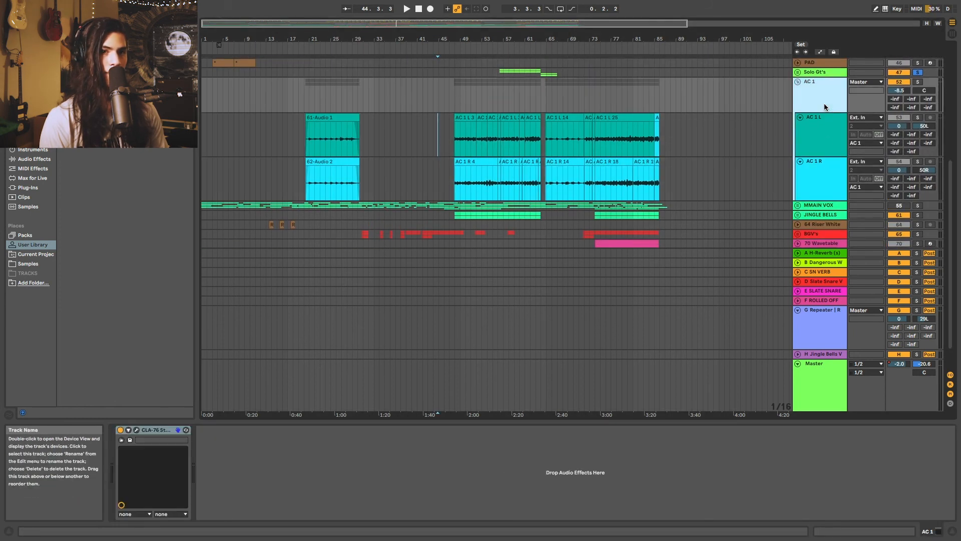
- Zoom in before bar 48, solo the AC 1 group and play it from 47.3.4
left_click_drag(460, 38, 458, 92)
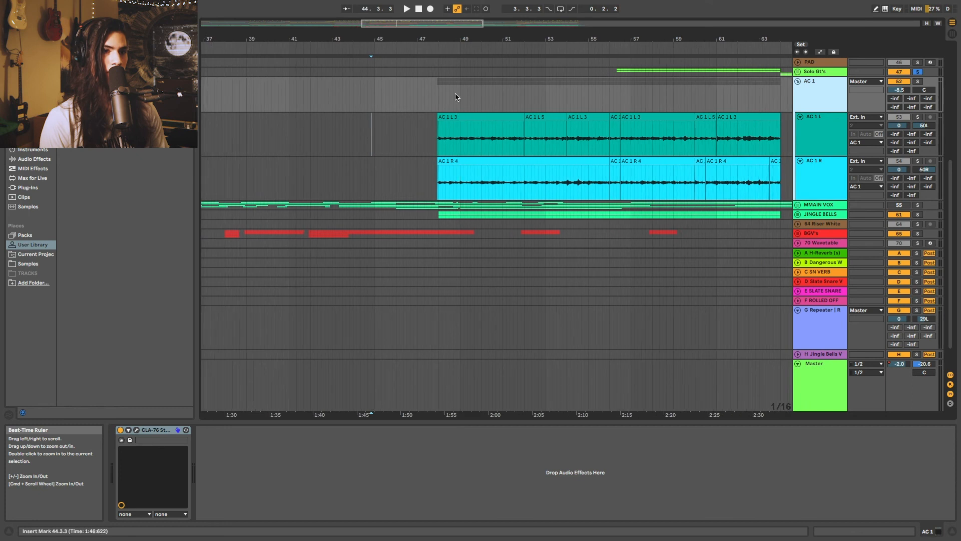
left_click(431, 124)
key("space")
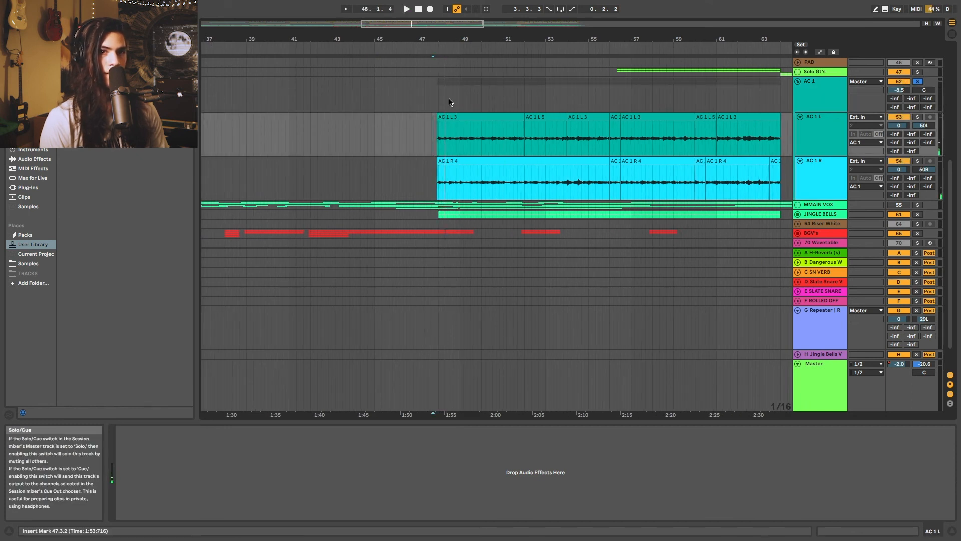
left_click(436, 124)
key("space")
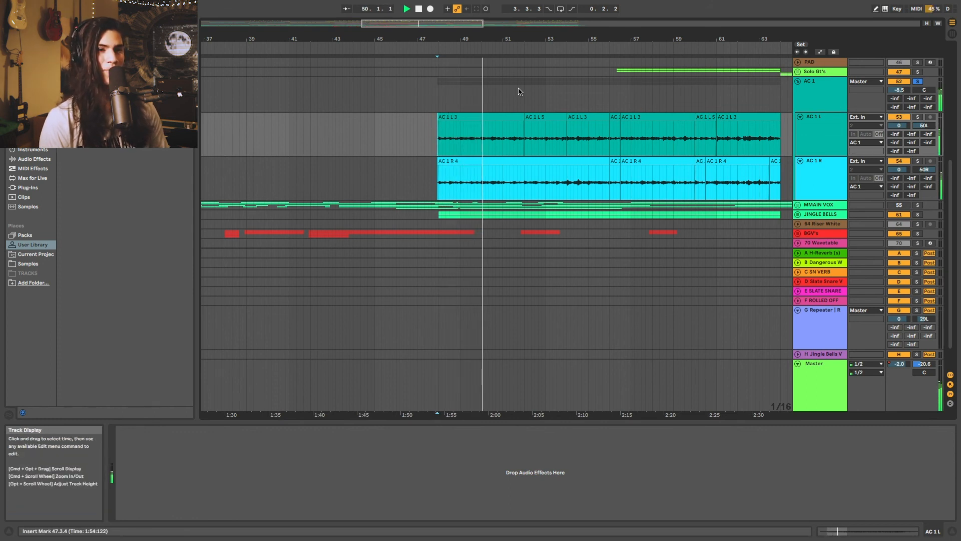
- Place the insert mark at 53.1.1 on the AC 1 group, clear its solo and bring the whole song into view
left_click(545, 98)
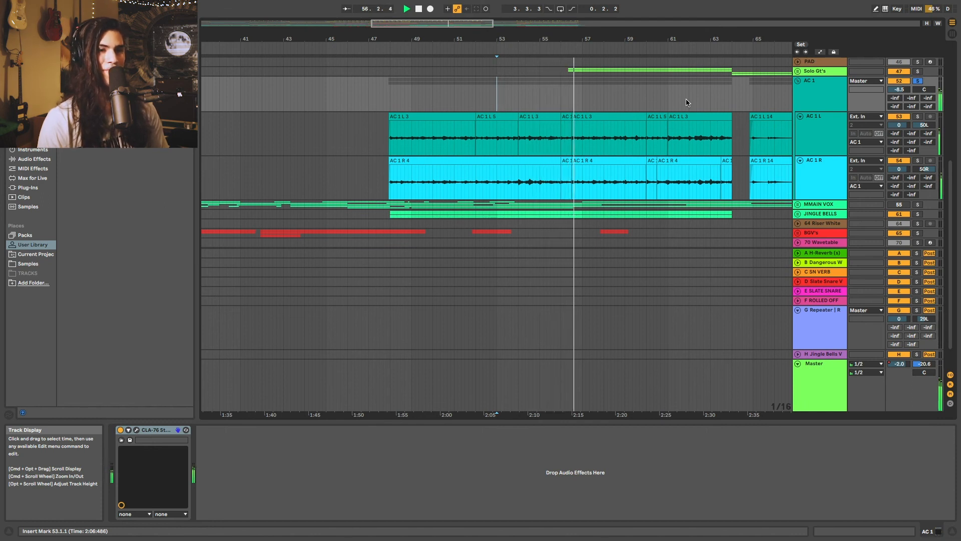
left_click(919, 82)
left_click_drag(695, 39, 426, 39)
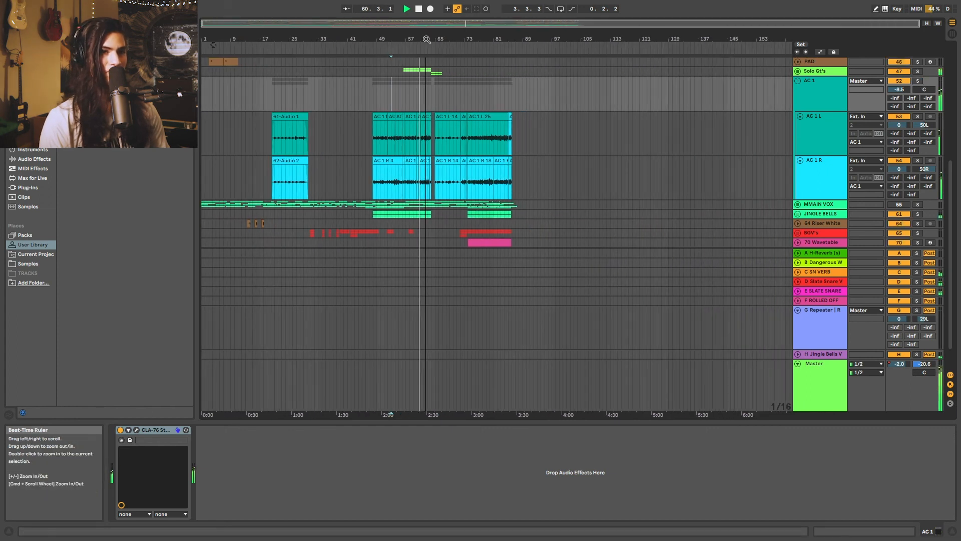
- Play the full mix from around bar 47 and return to the AC 1 tracks
scroll(421, 98, "up", 10)
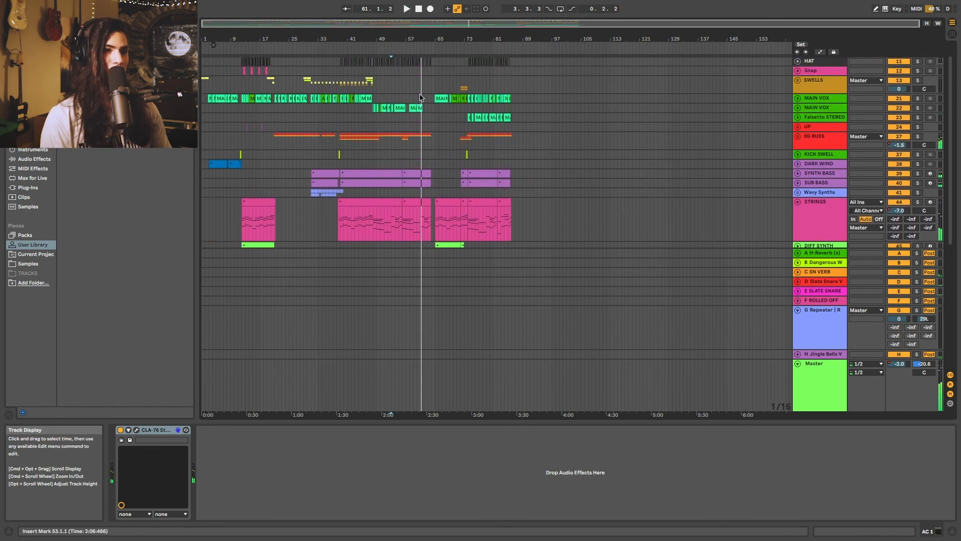
left_click_drag(399, 39, 425, 94)
scroll(430, 106, "left", 6)
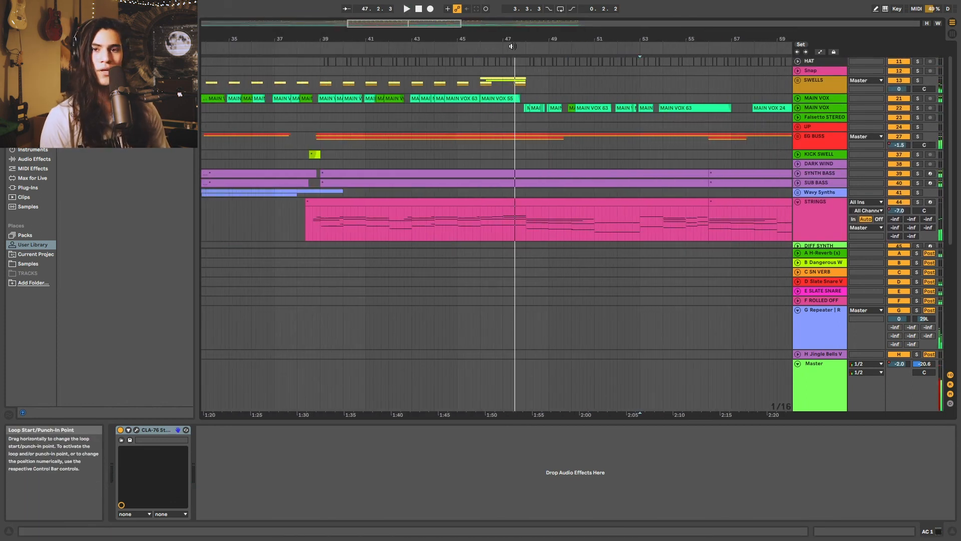
left_click_drag(520, 39, 523, 4)
scroll(505, 212, "down", 10)
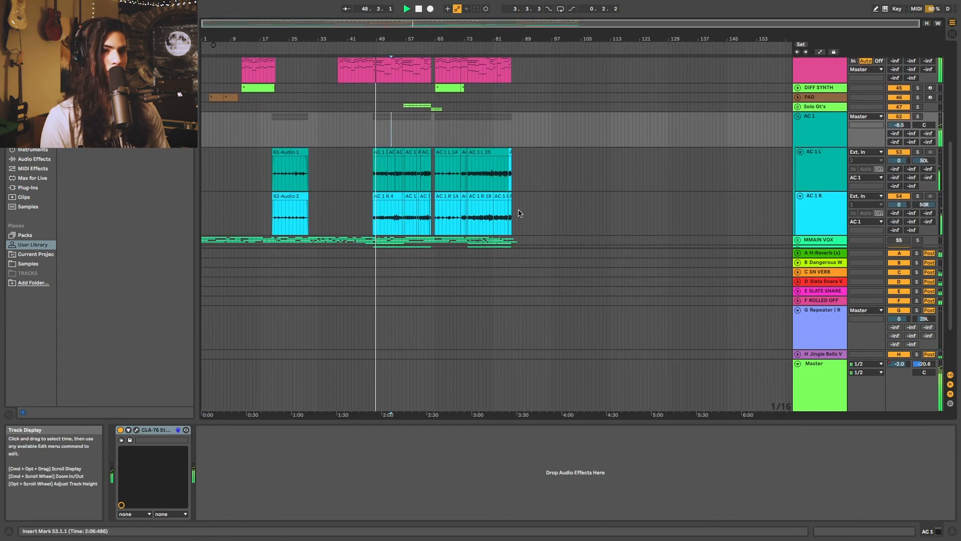
- Check the contents of the MMAIN VOX group, fold it again and delete it
left_click(798, 173)
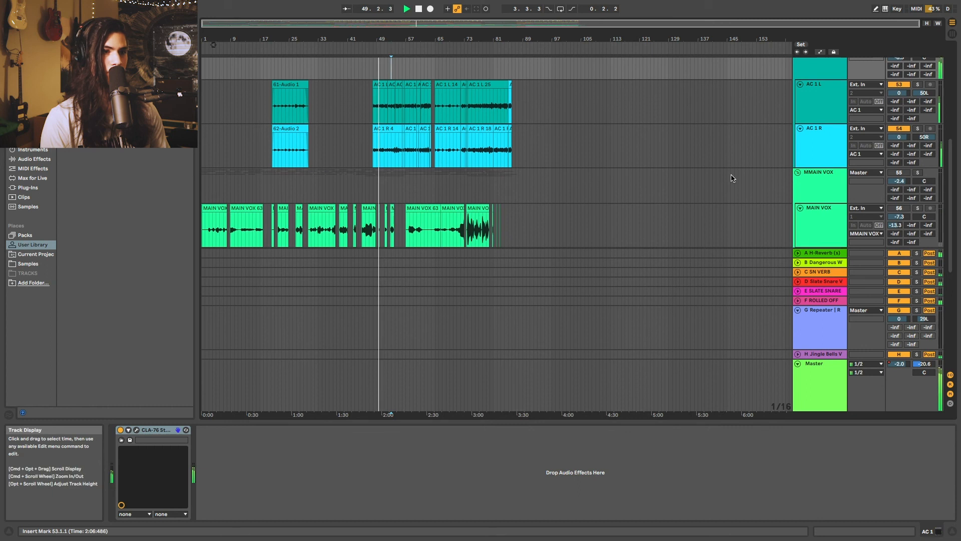
scroll(731, 178, "down", 3)
left_click(797, 114)
left_click(815, 117)
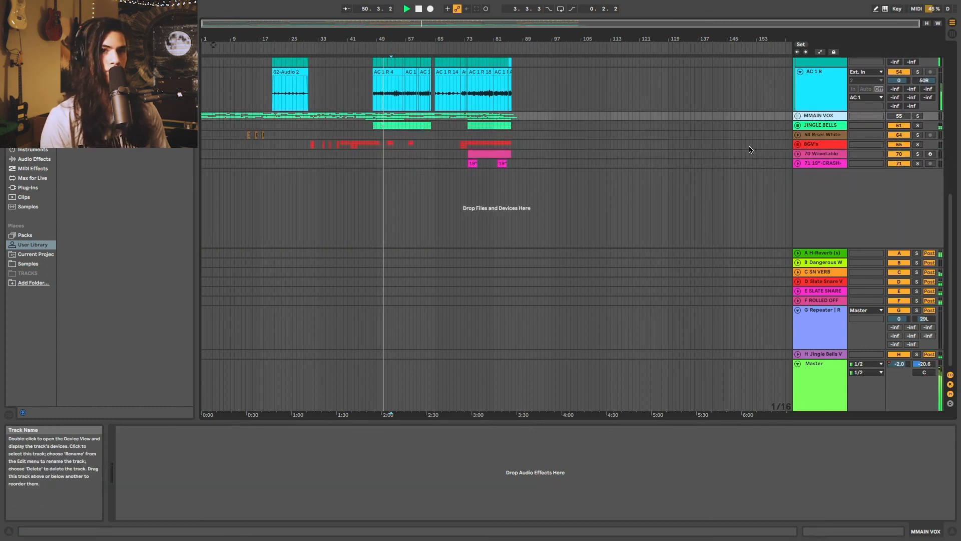
key("Delete")
- Unfold the JINGLE BELLS and BGV's groups to inspect their tracks
scroll(722, 155, "up", 3)
left_click(798, 182)
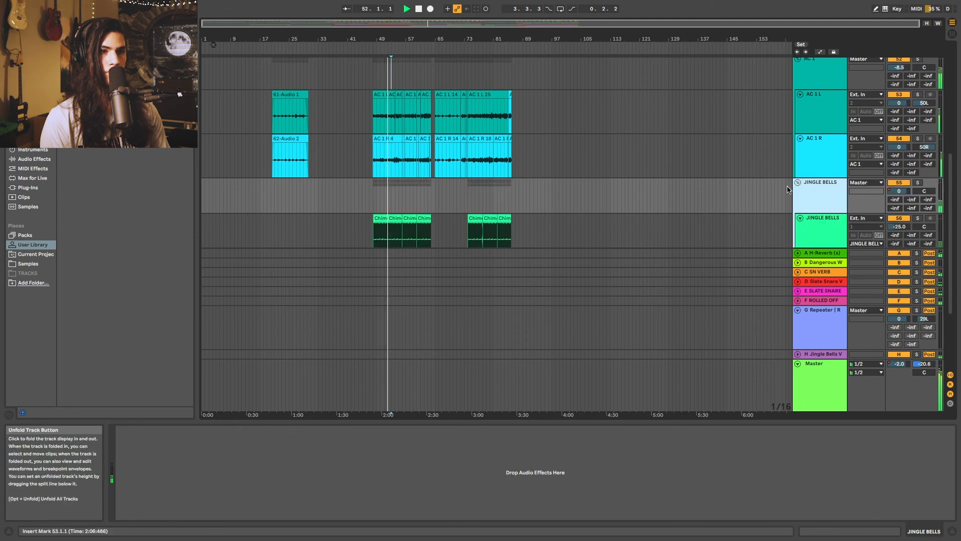
scroll(789, 187, "down", 5)
left_click(798, 201)
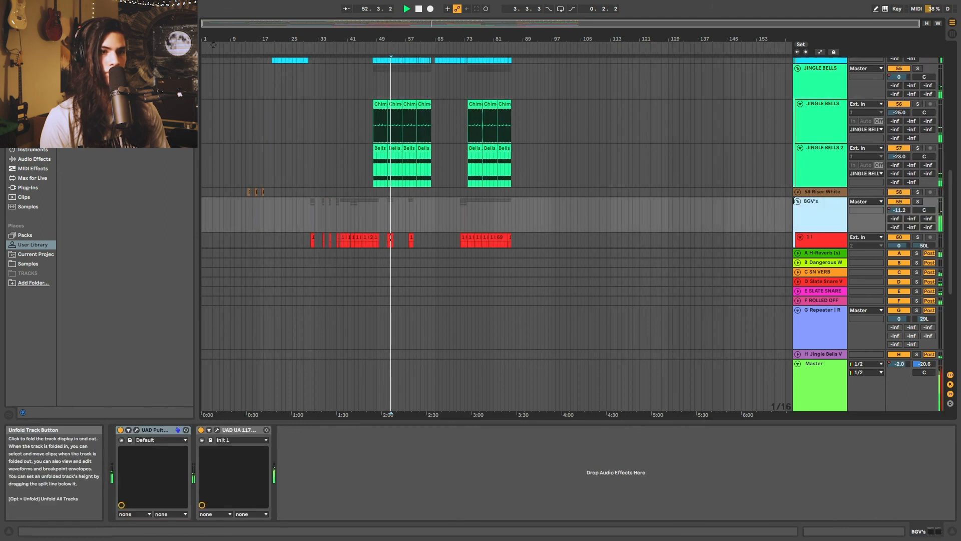
- Unfold the SUB BASS track, the EG BUSS group and the second MAIN VOX track to inspect them during playback
scroll(759, 219, "up", 5)
scroll(758, 220, "up", 4)
scroll(784, 160, "up", 5)
scroll(796, 180, "up", 2)
left_click(798, 201)
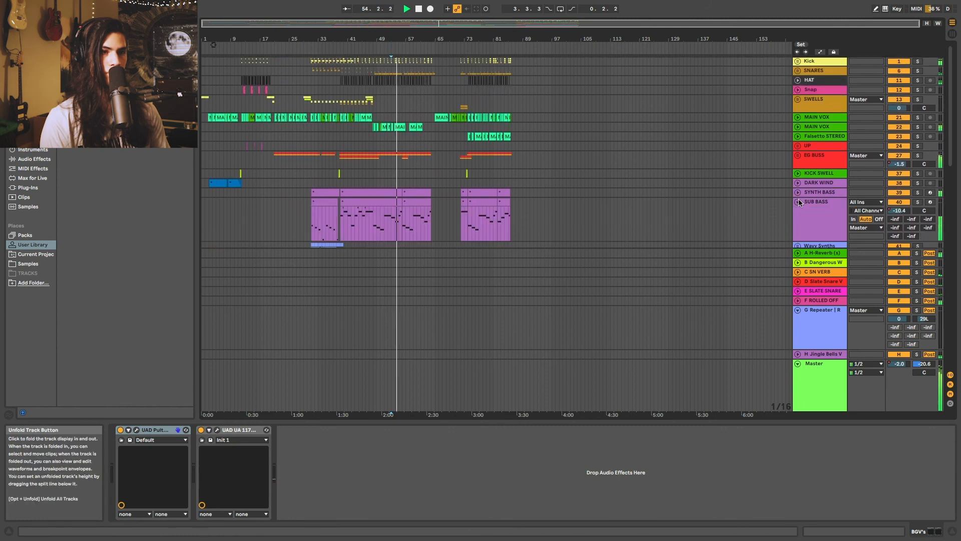
left_click(798, 195)
left_click(798, 156)
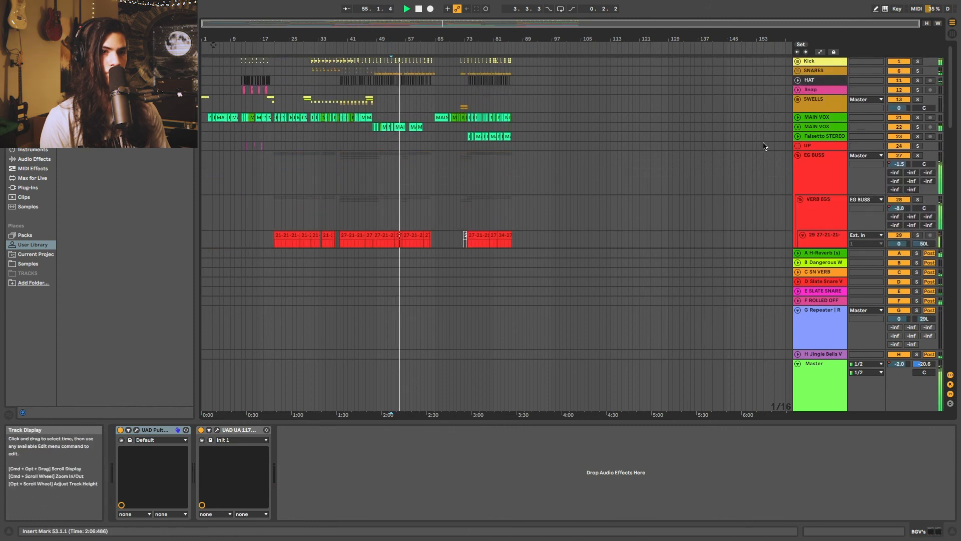
left_click(798, 128)
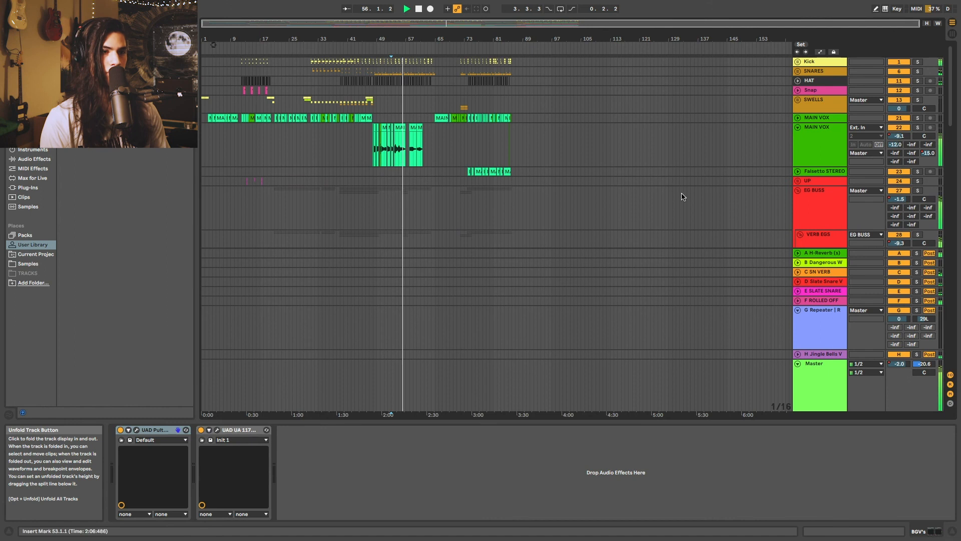
- Look over the arrangement, switch to the Session View mixer and show the Master track's devices
scroll(685, 194, "down", 10)
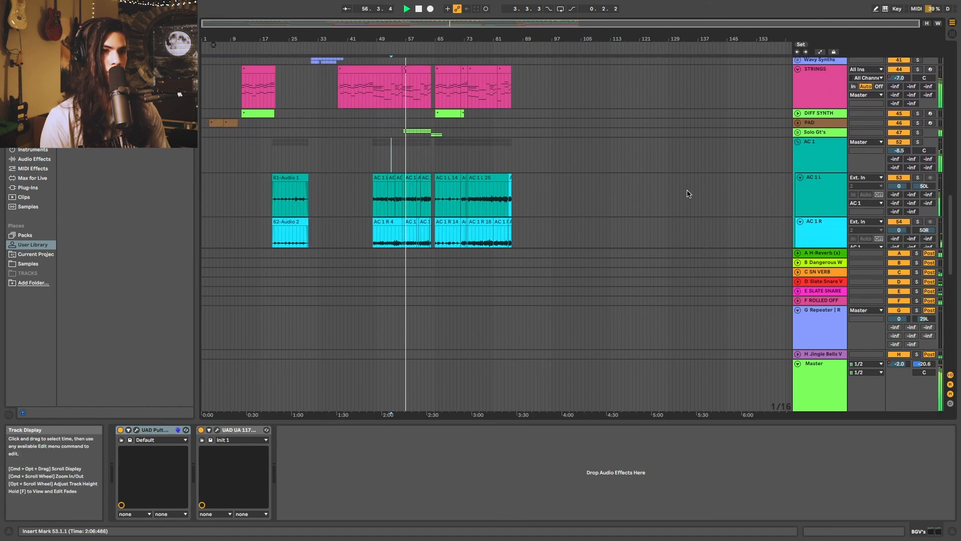
scroll(659, 146, "up", 10)
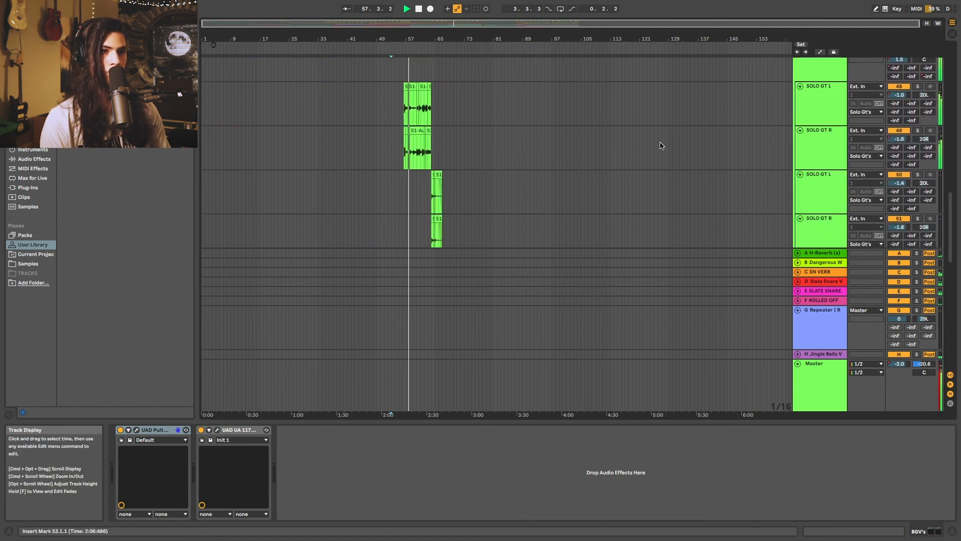
scroll(665, 147, "up", 10)
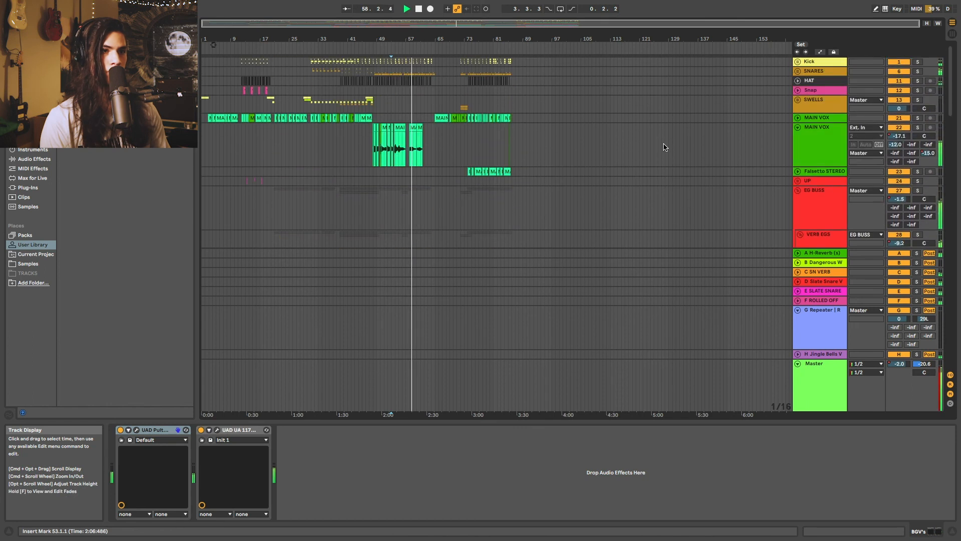
key("Tab")
key("Tab")
key("Tab")
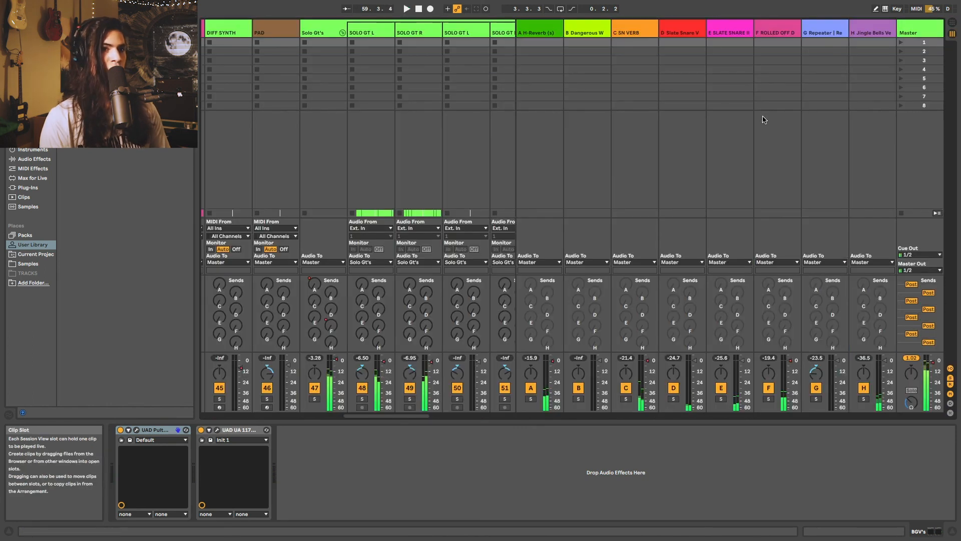
left_click(907, 32)
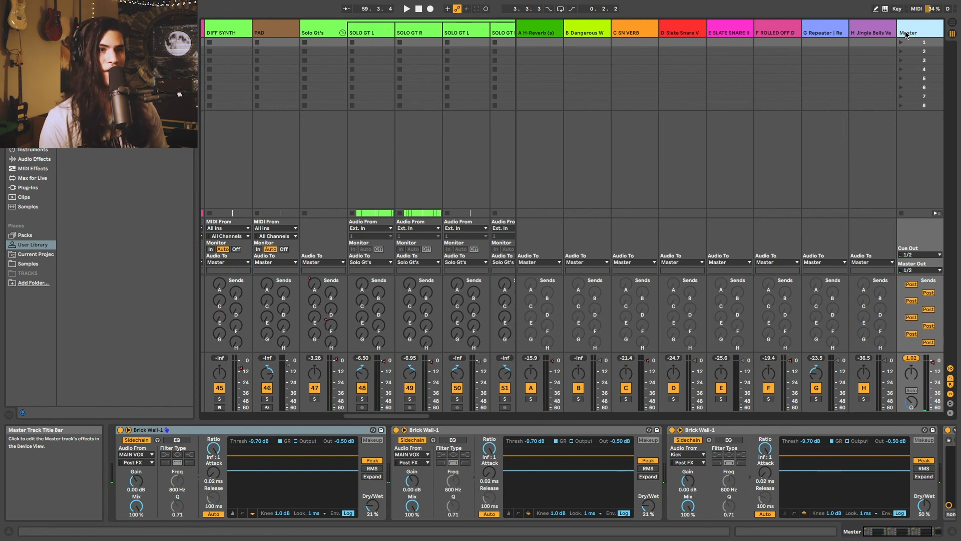
- Show the devices on the A H-Reverb, B Dangerous Wash and C SN VERB return tracks and check the SN VERB plug-in
left_click(541, 31)
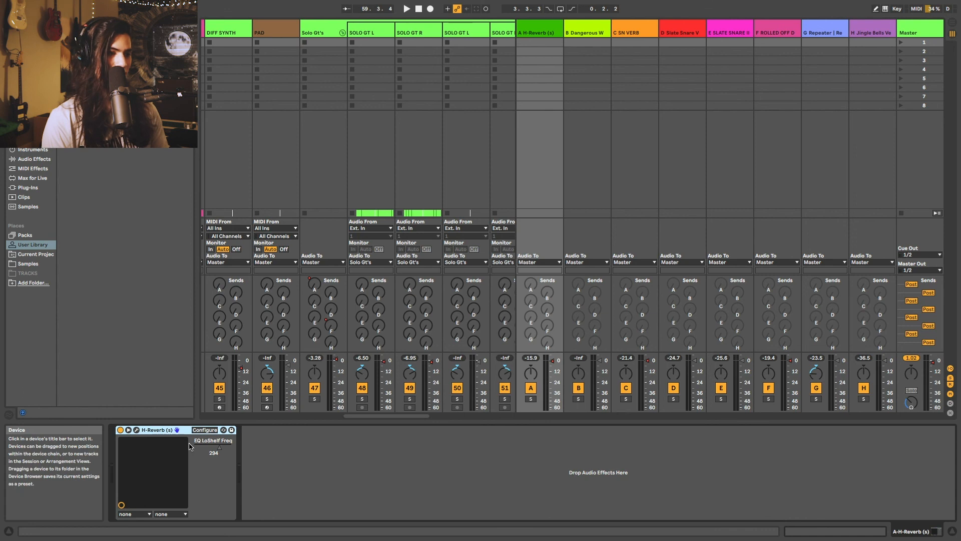
left_click(600, 33)
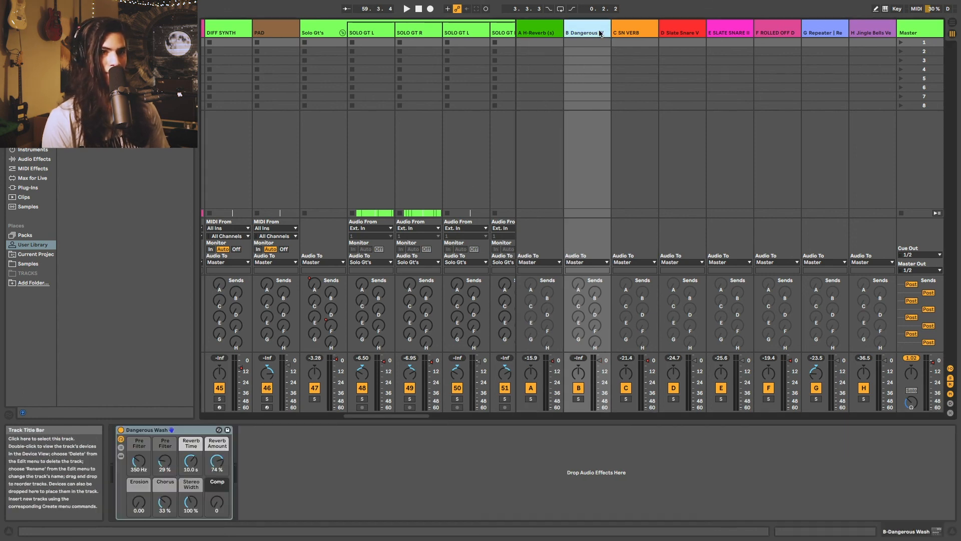
left_click(625, 28)
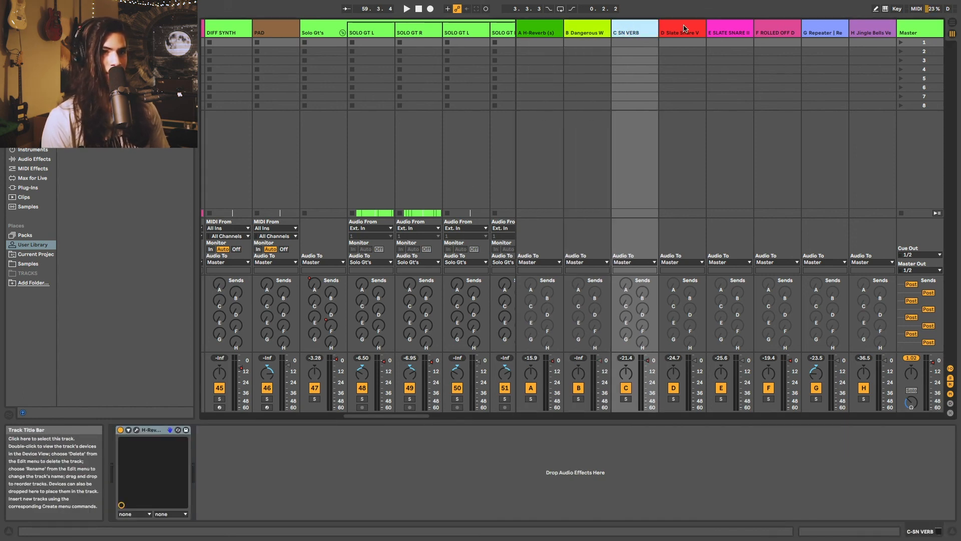
left_click(138, 431)
left_click(81, 118)
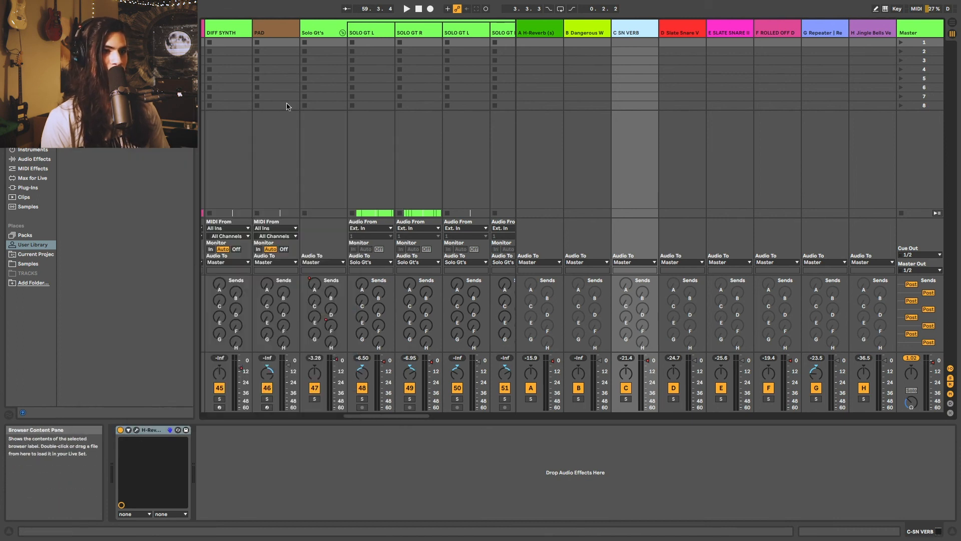
- Show the device on the D Slate Snare Verb return track and look across the mixer to its last tracks
scroll(416, 135, "left", 3)
scroll(440, 131, "right", 12)
left_click(680, 33)
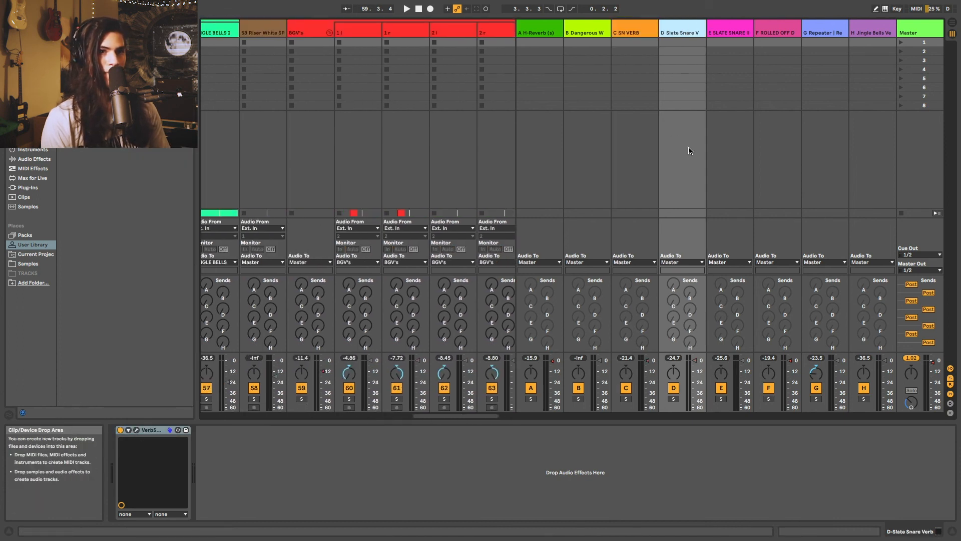
scroll(655, 183, "right", 3)
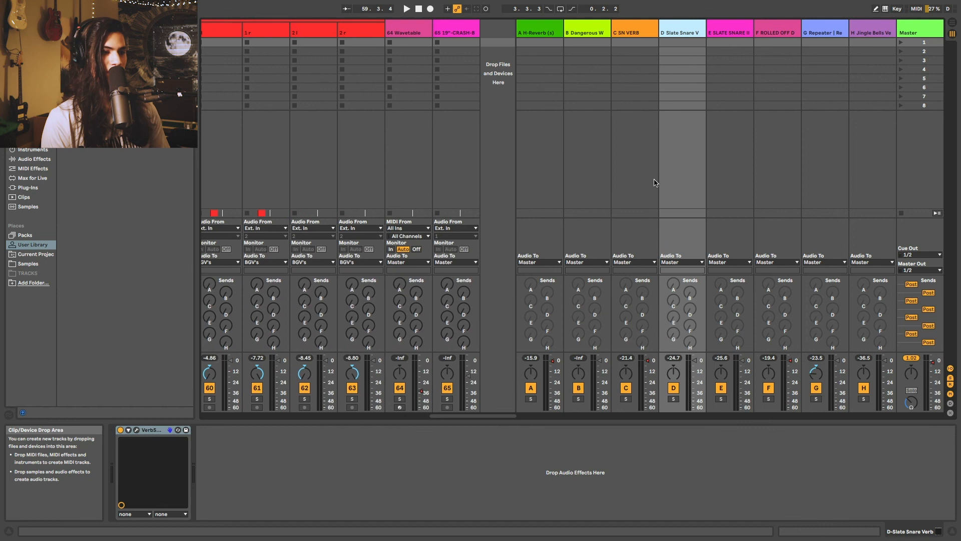
- Show the devices on the E Slate Snare, F Rolled Off, G Repeater and H Jingle Bells Verb return tracks
left_click(737, 33)
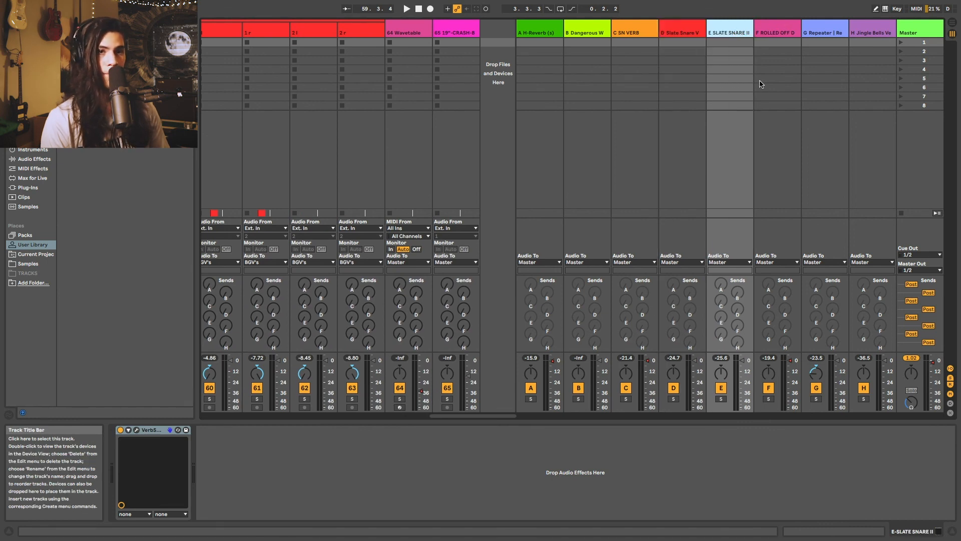
left_click(776, 34)
left_click(825, 32)
left_click(870, 31)
left_click(837, 34)
scroll(837, 34, "left", 1)
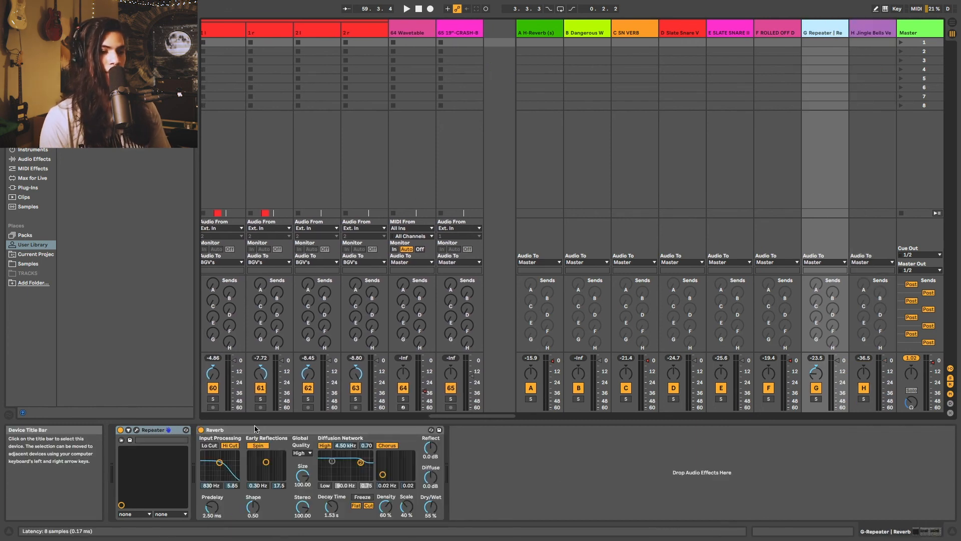
left_click(874, 33)
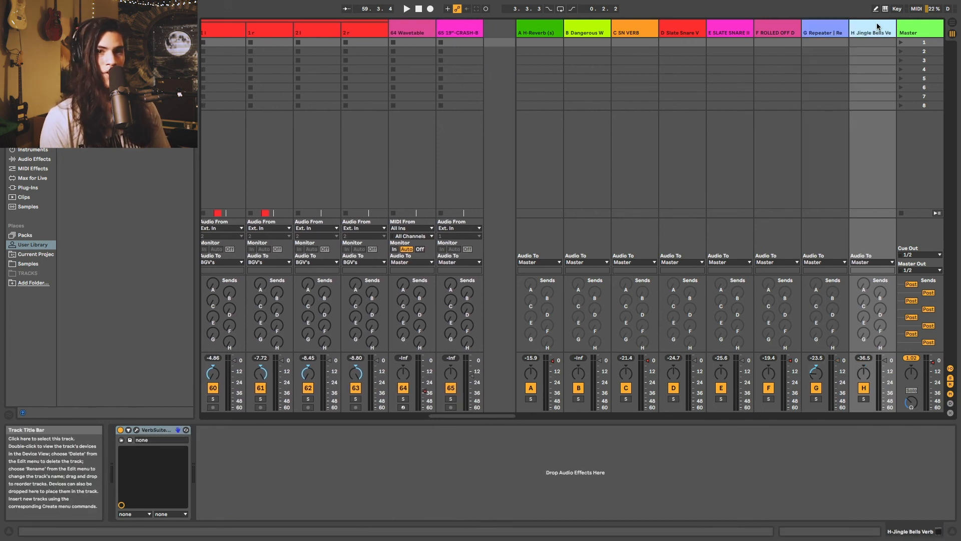
- Show the Master track's device chain, switch to the Arrangement View and look through the chain to its last plug-in
left_click(921, 26)
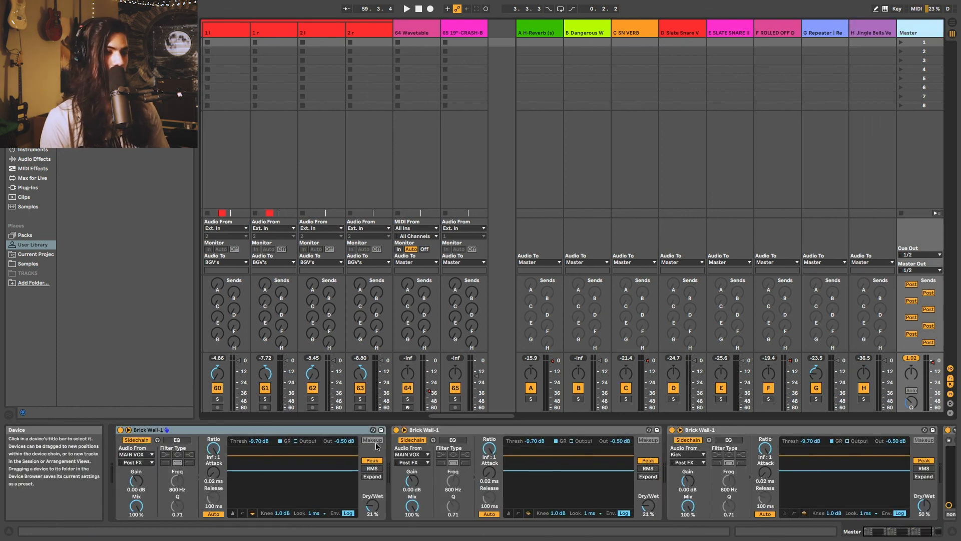
left_click(303, 430)
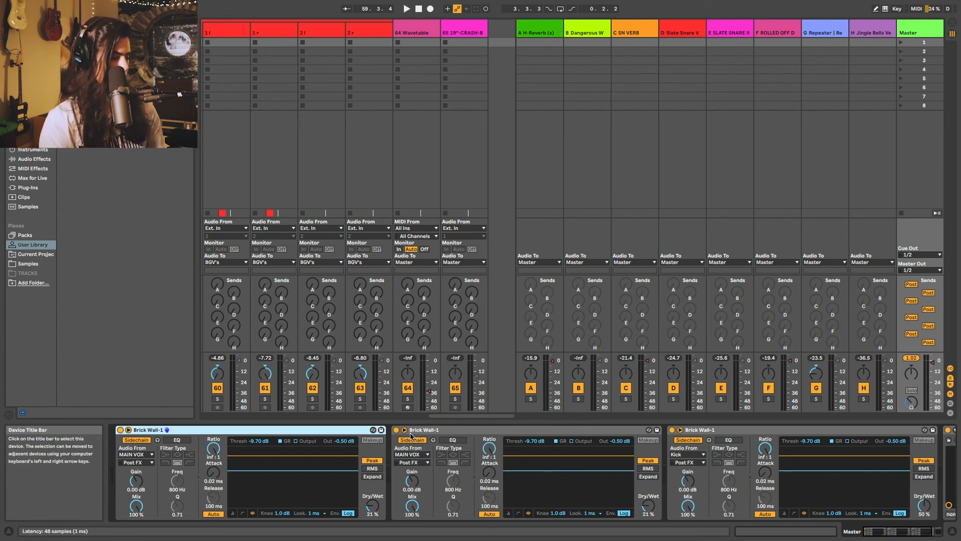
key("Tab")
left_click(379, 49)
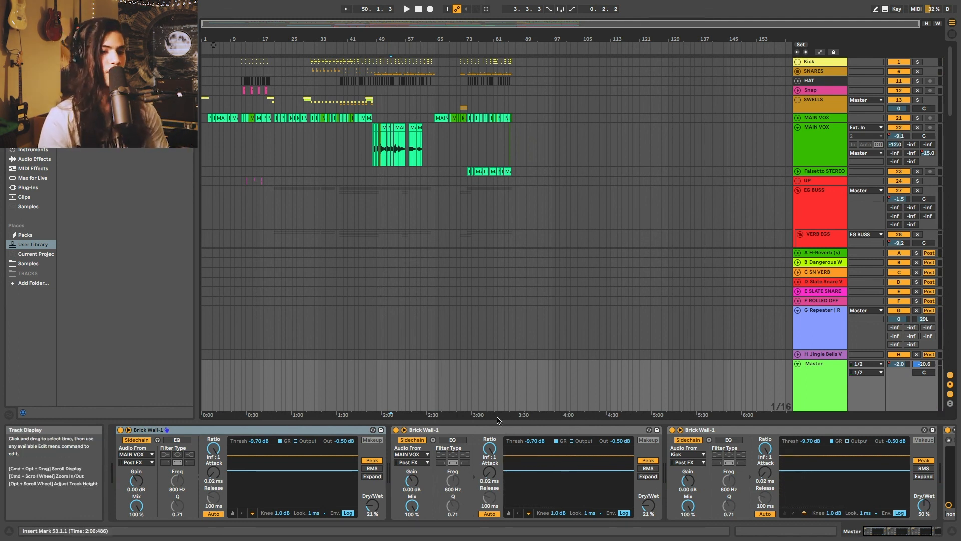
scroll(552, 503, "right", 5)
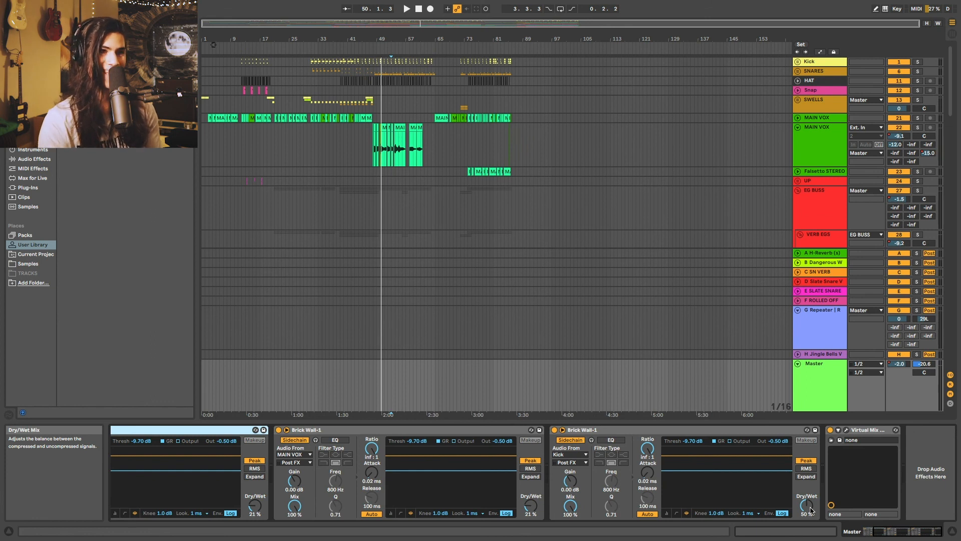
- Play the mix from bar 50 and compare it with the Master's Kick-sidechained Brick Wall-1 limiter bypassed and active
left_click(786, 65)
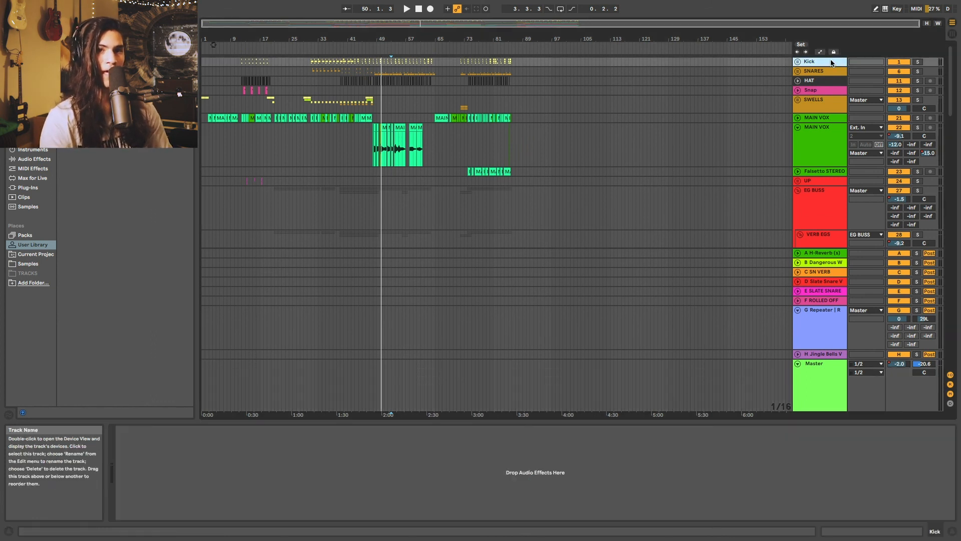
left_click(686, 373)
left_click_drag(377, 39, 368, 46)
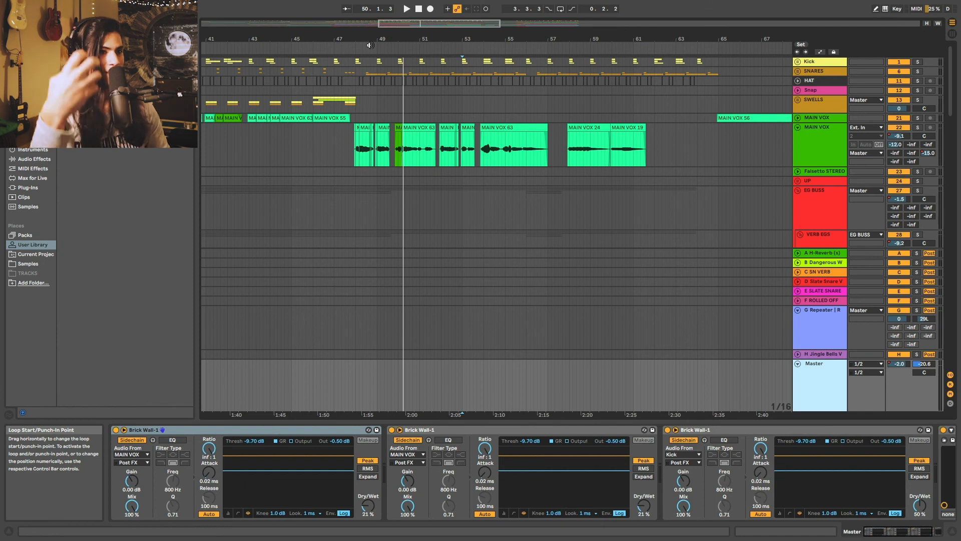
key("space")
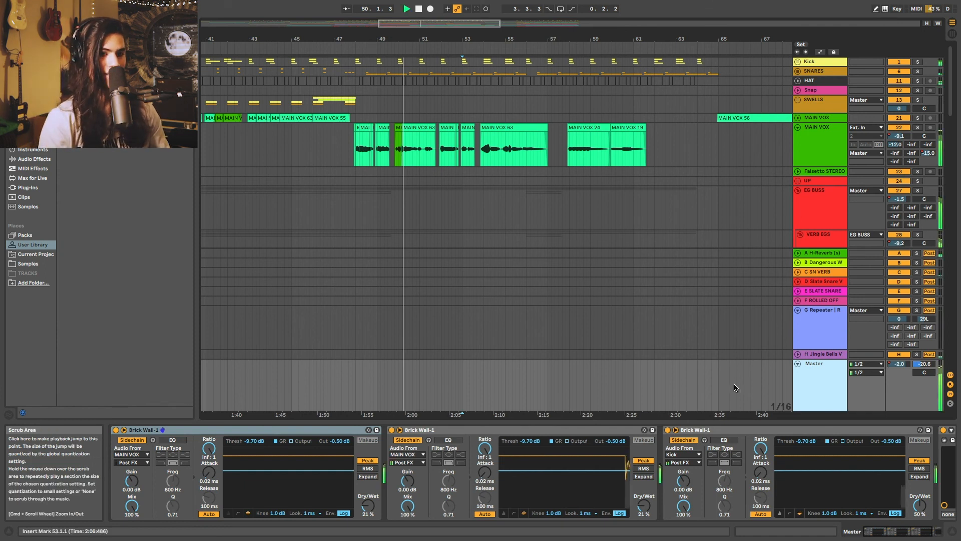
left_click(667, 430)
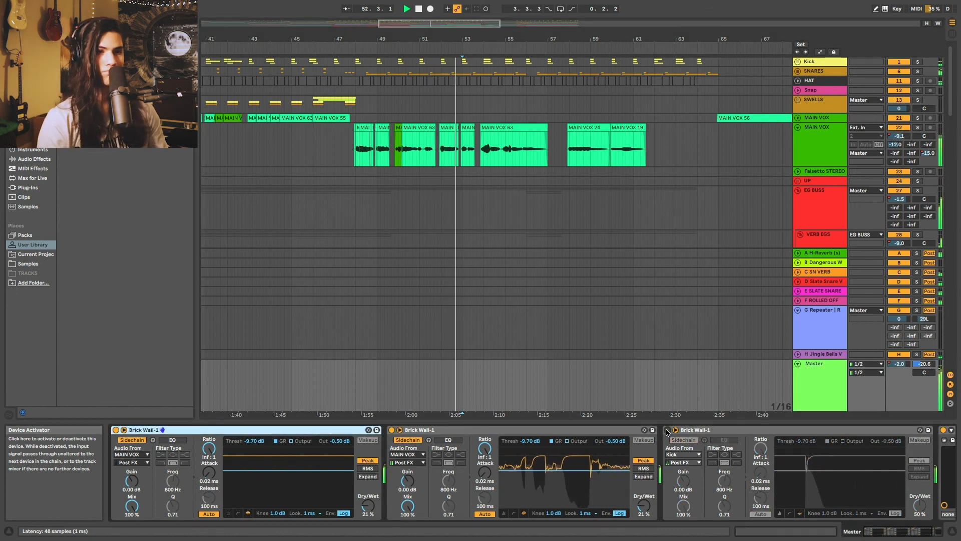
left_click(668, 430)
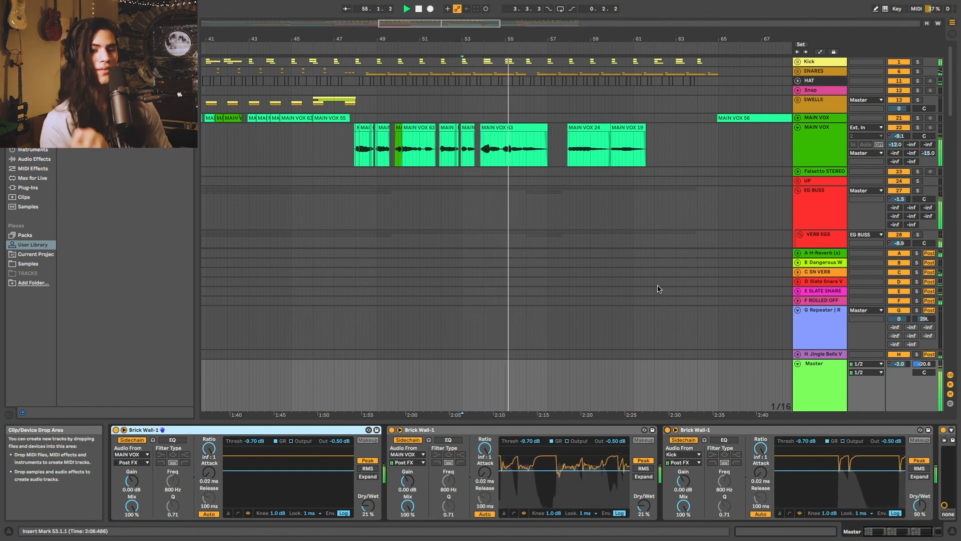
- Open the Virtual Mix Rack plug-in at the end of the Master chain, inspect its modules and close its window
scroll(859, 496, "right", 5)
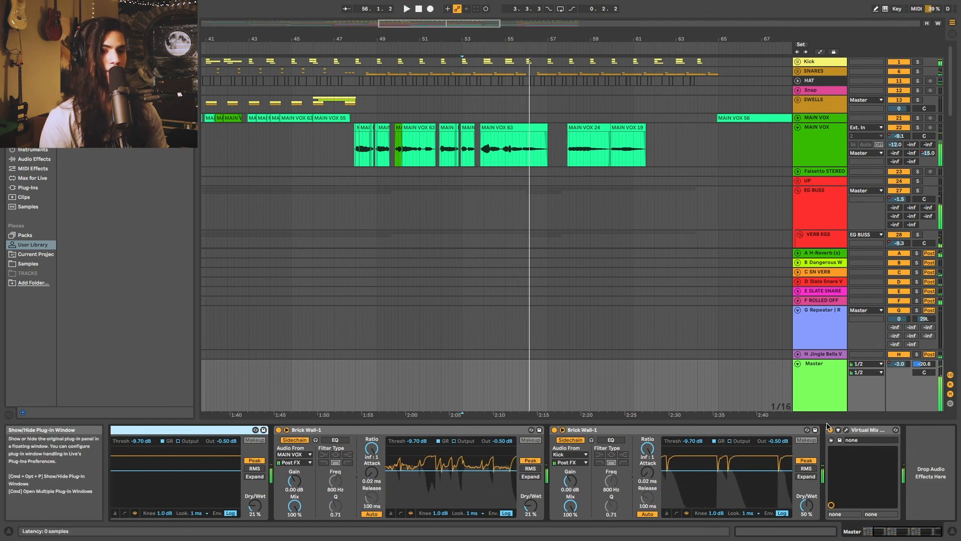
left_click(827, 425)
left_click_drag(532, 163, 577, 85)
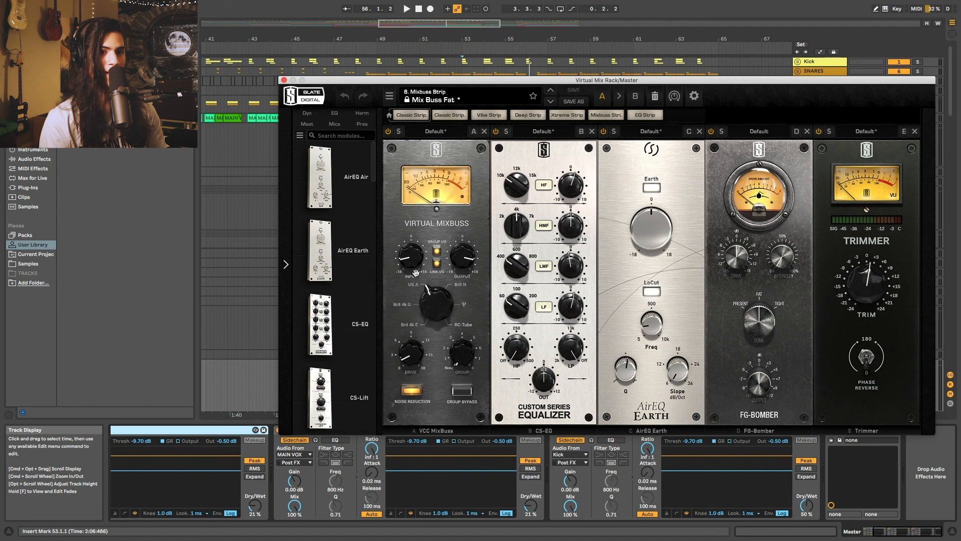
left_click(284, 80)
- Play the mix from around bar 54, then check the Master's Virtual Mix Rack window again and close it
left_click_drag(535, 41, 401, 70)
left_click(393, 48)
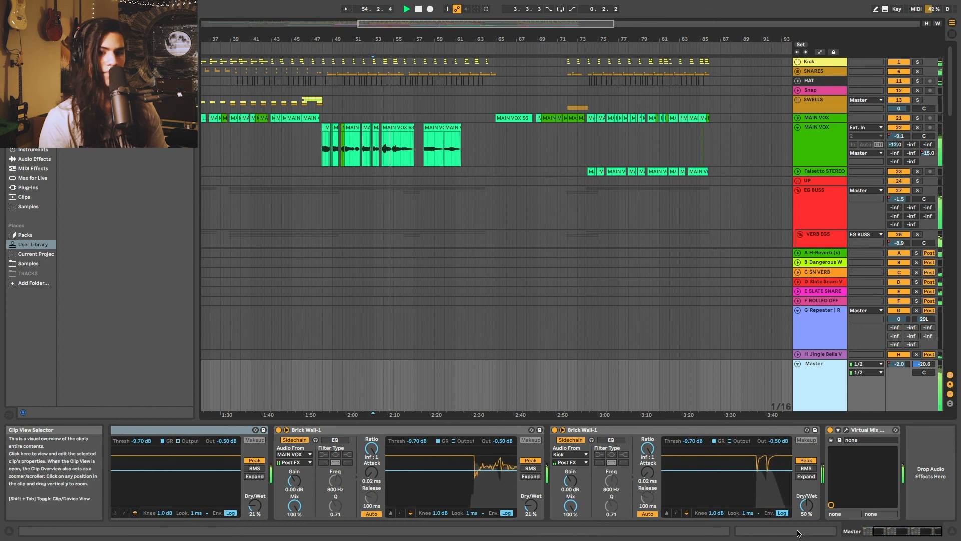
left_click(847, 430)
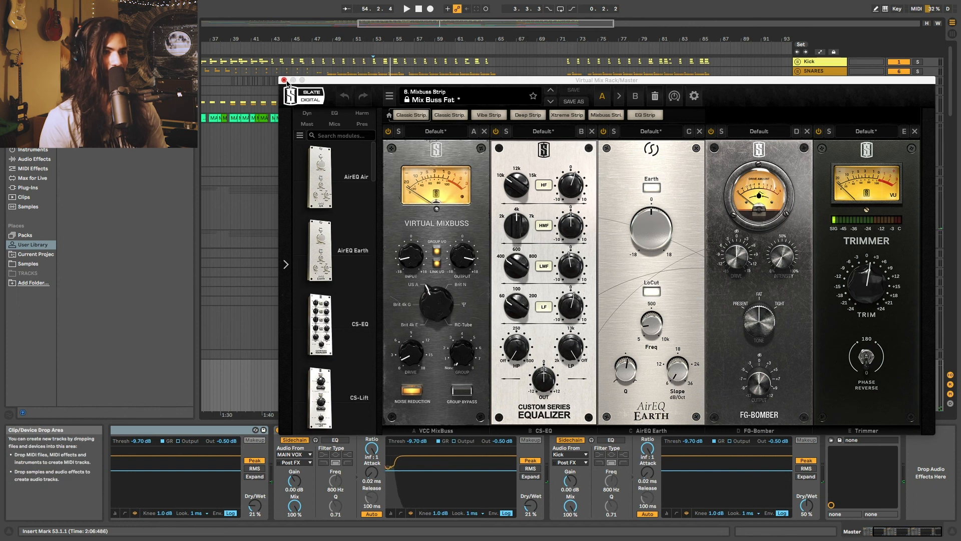
left_click(284, 80)
- Zoom the arrangement in on the second MAIN VOX section and restart playback at bar 54
left_click_drag(416, 39, 398, 20)
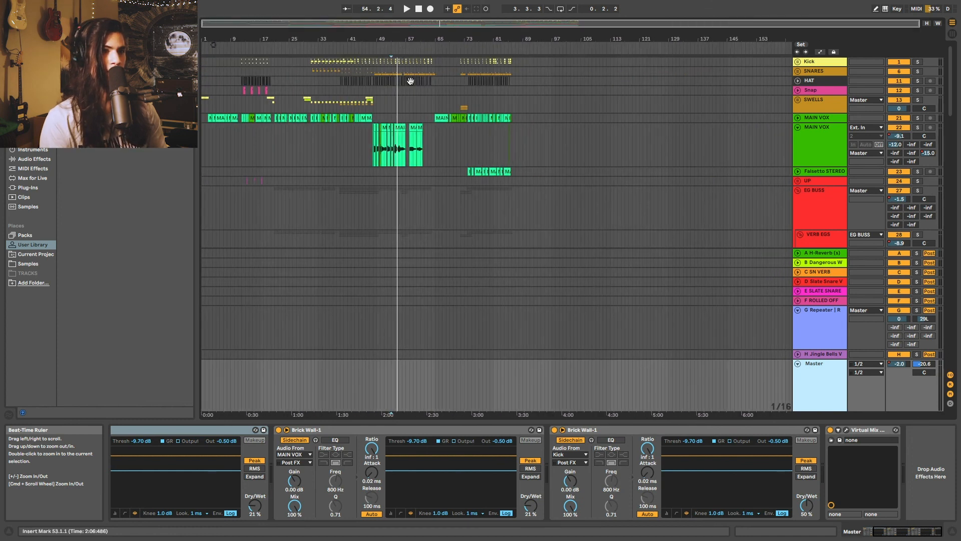
left_click_drag(408, 39, 406, 50)
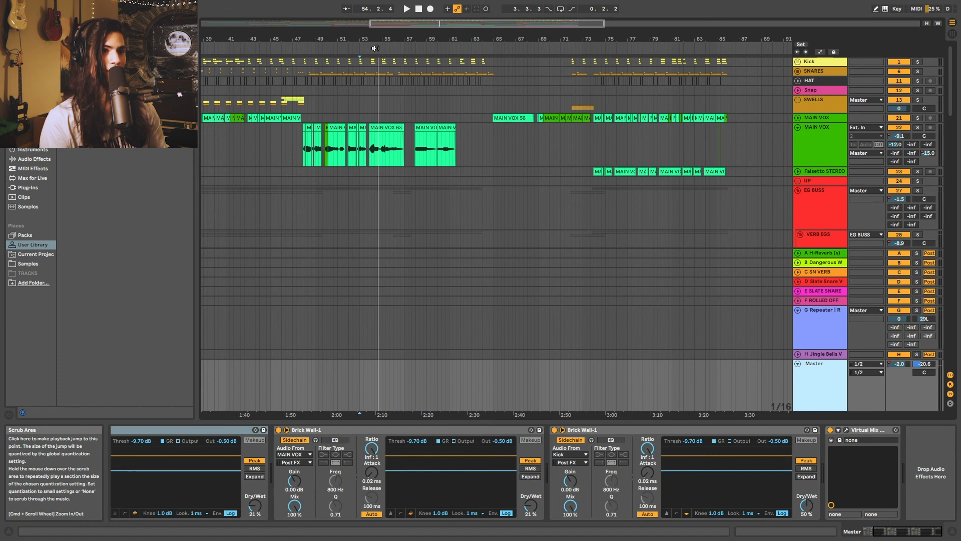
left_click(375, 48)
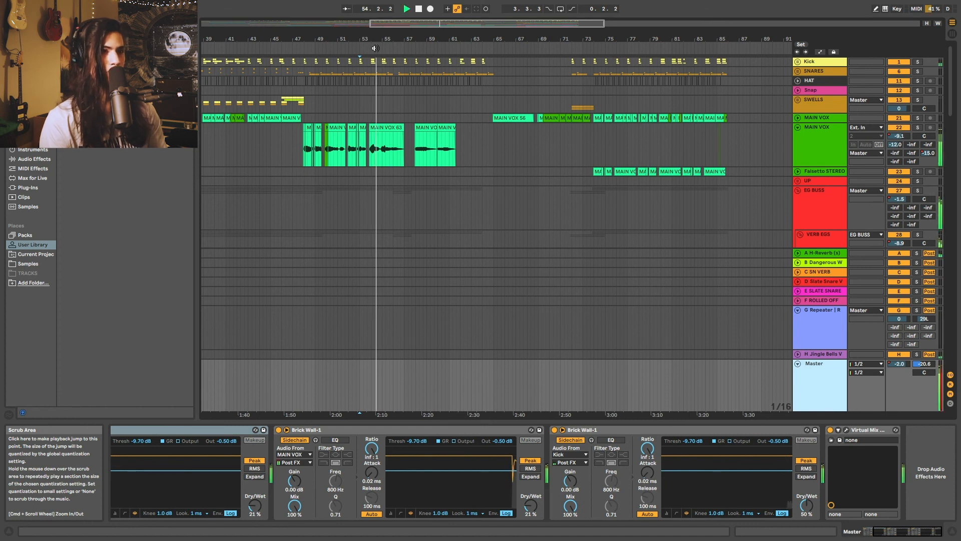